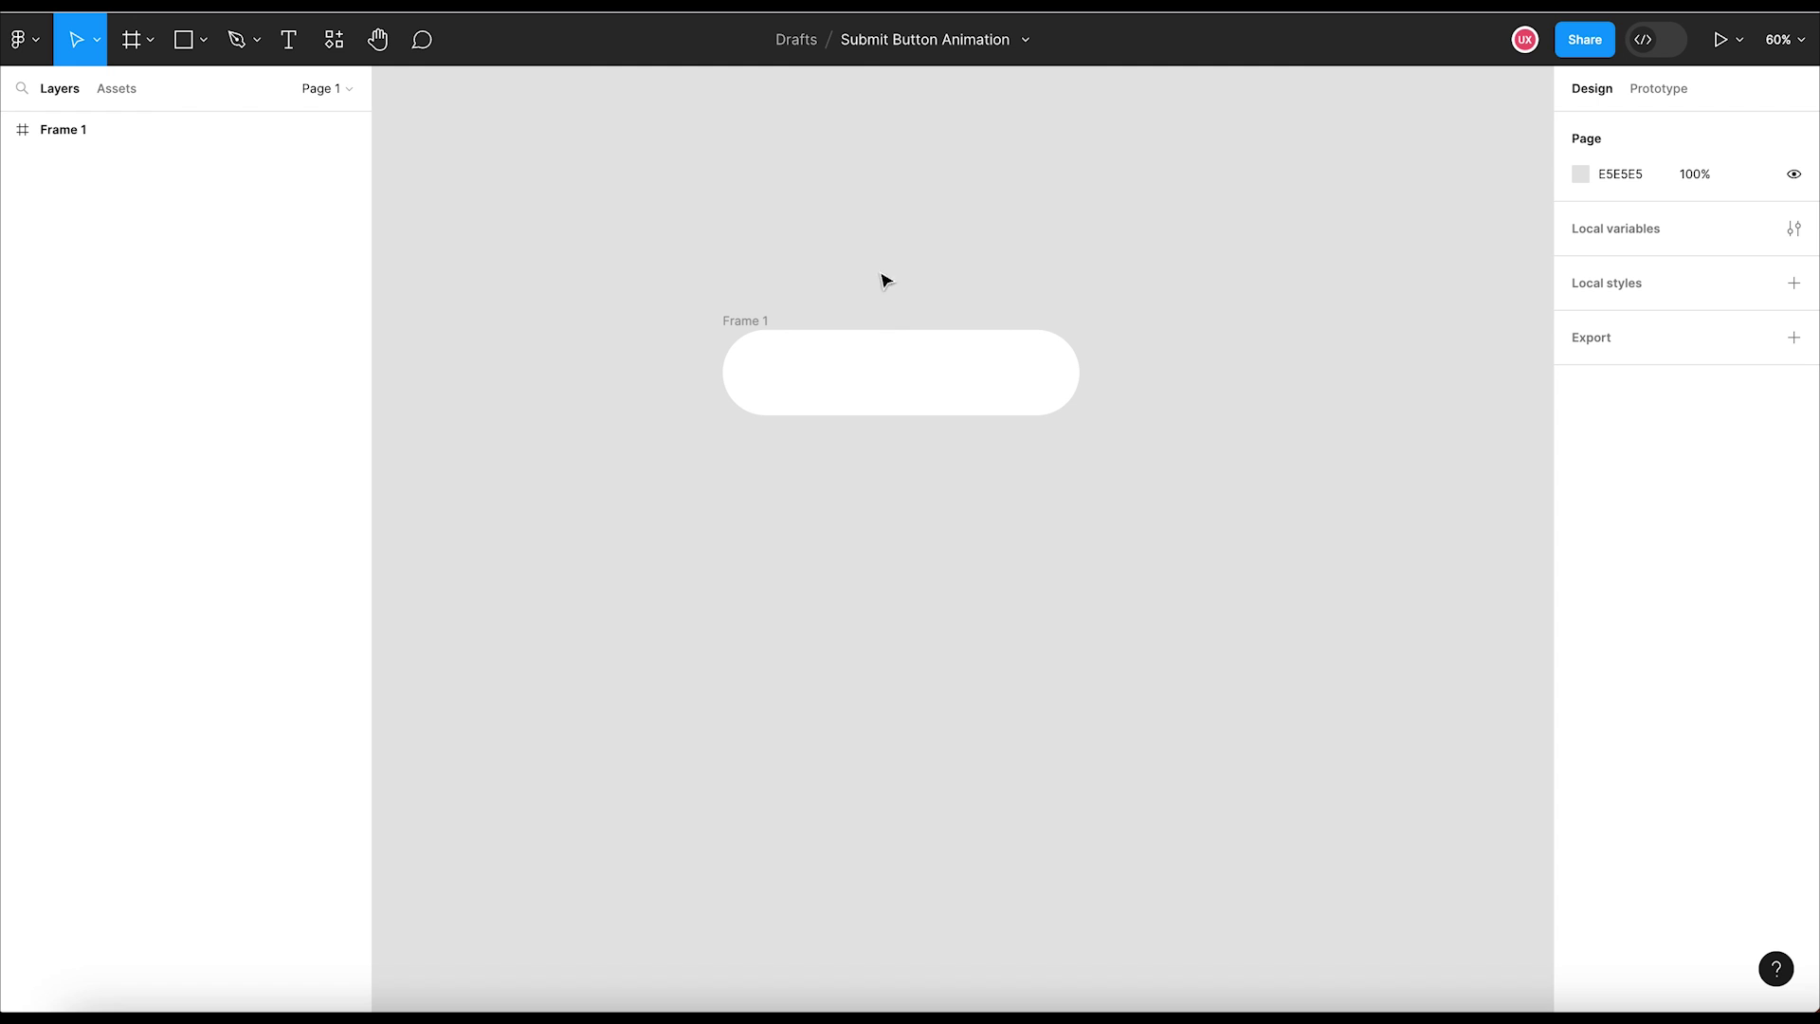
Step: Add the text "Submit" inside Frame 1 and resize its text box to about 184 × 30
left_click(290, 42)
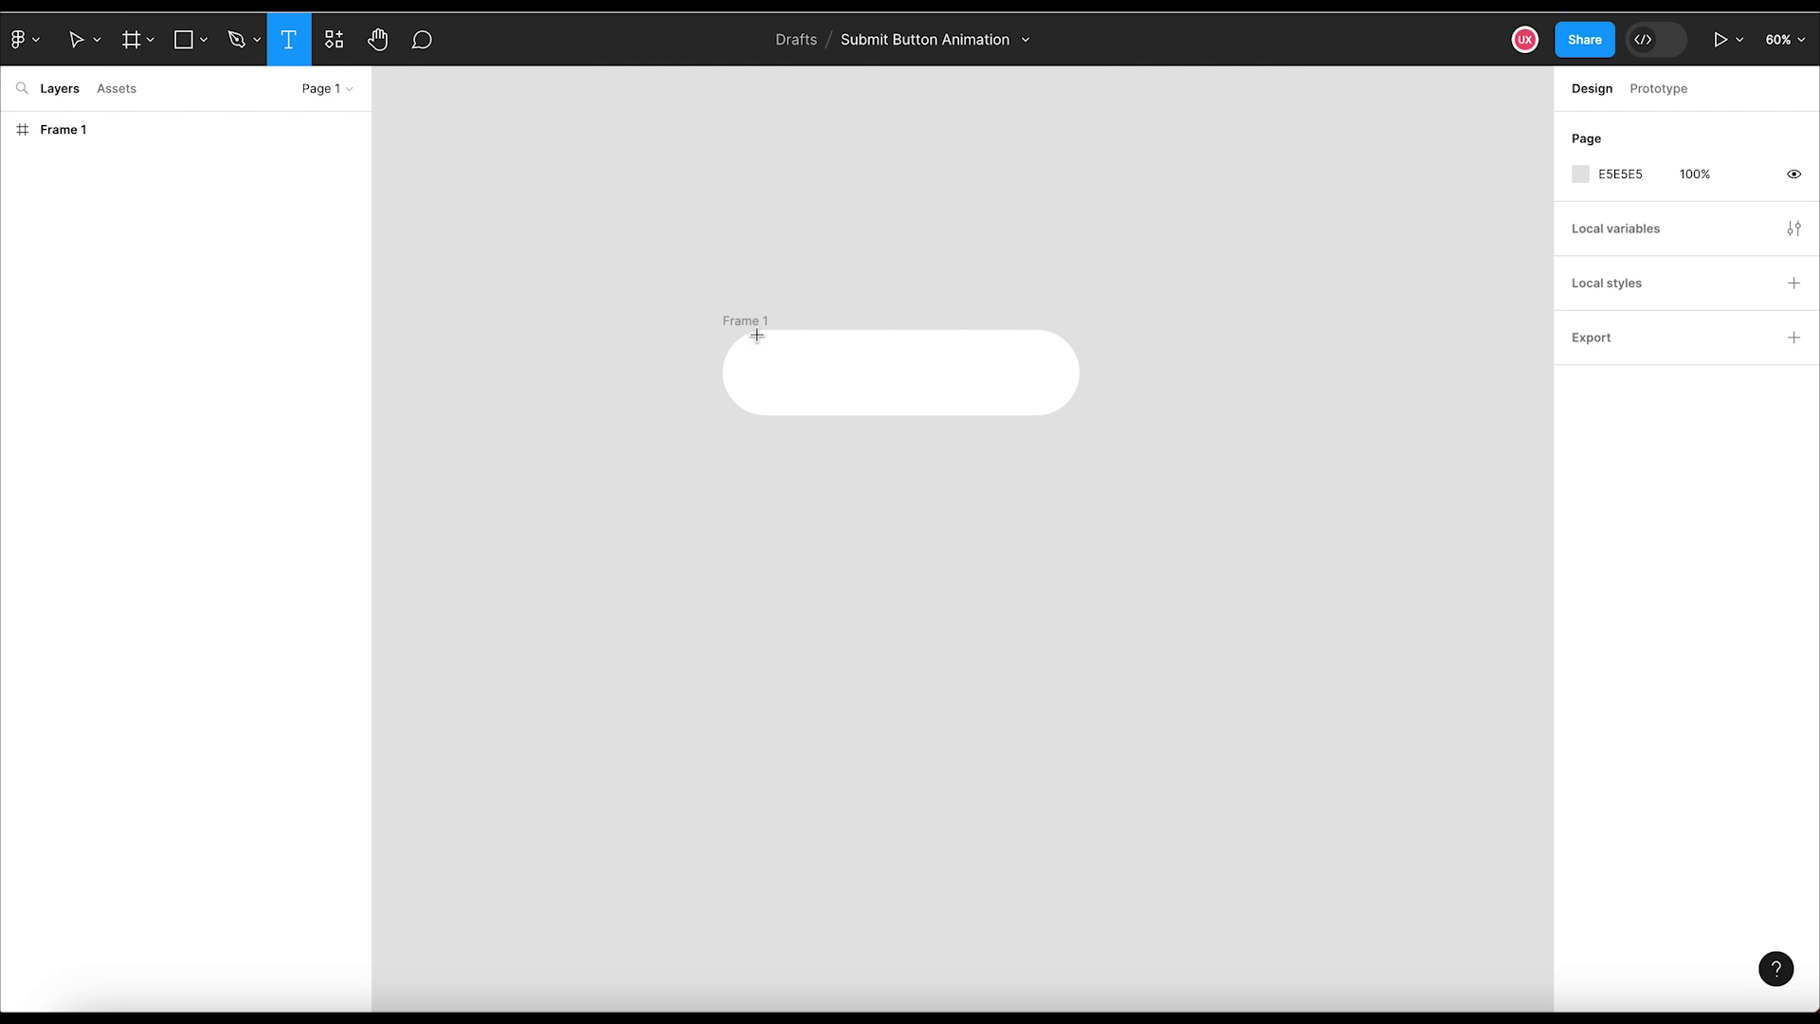
left_click(830, 379)
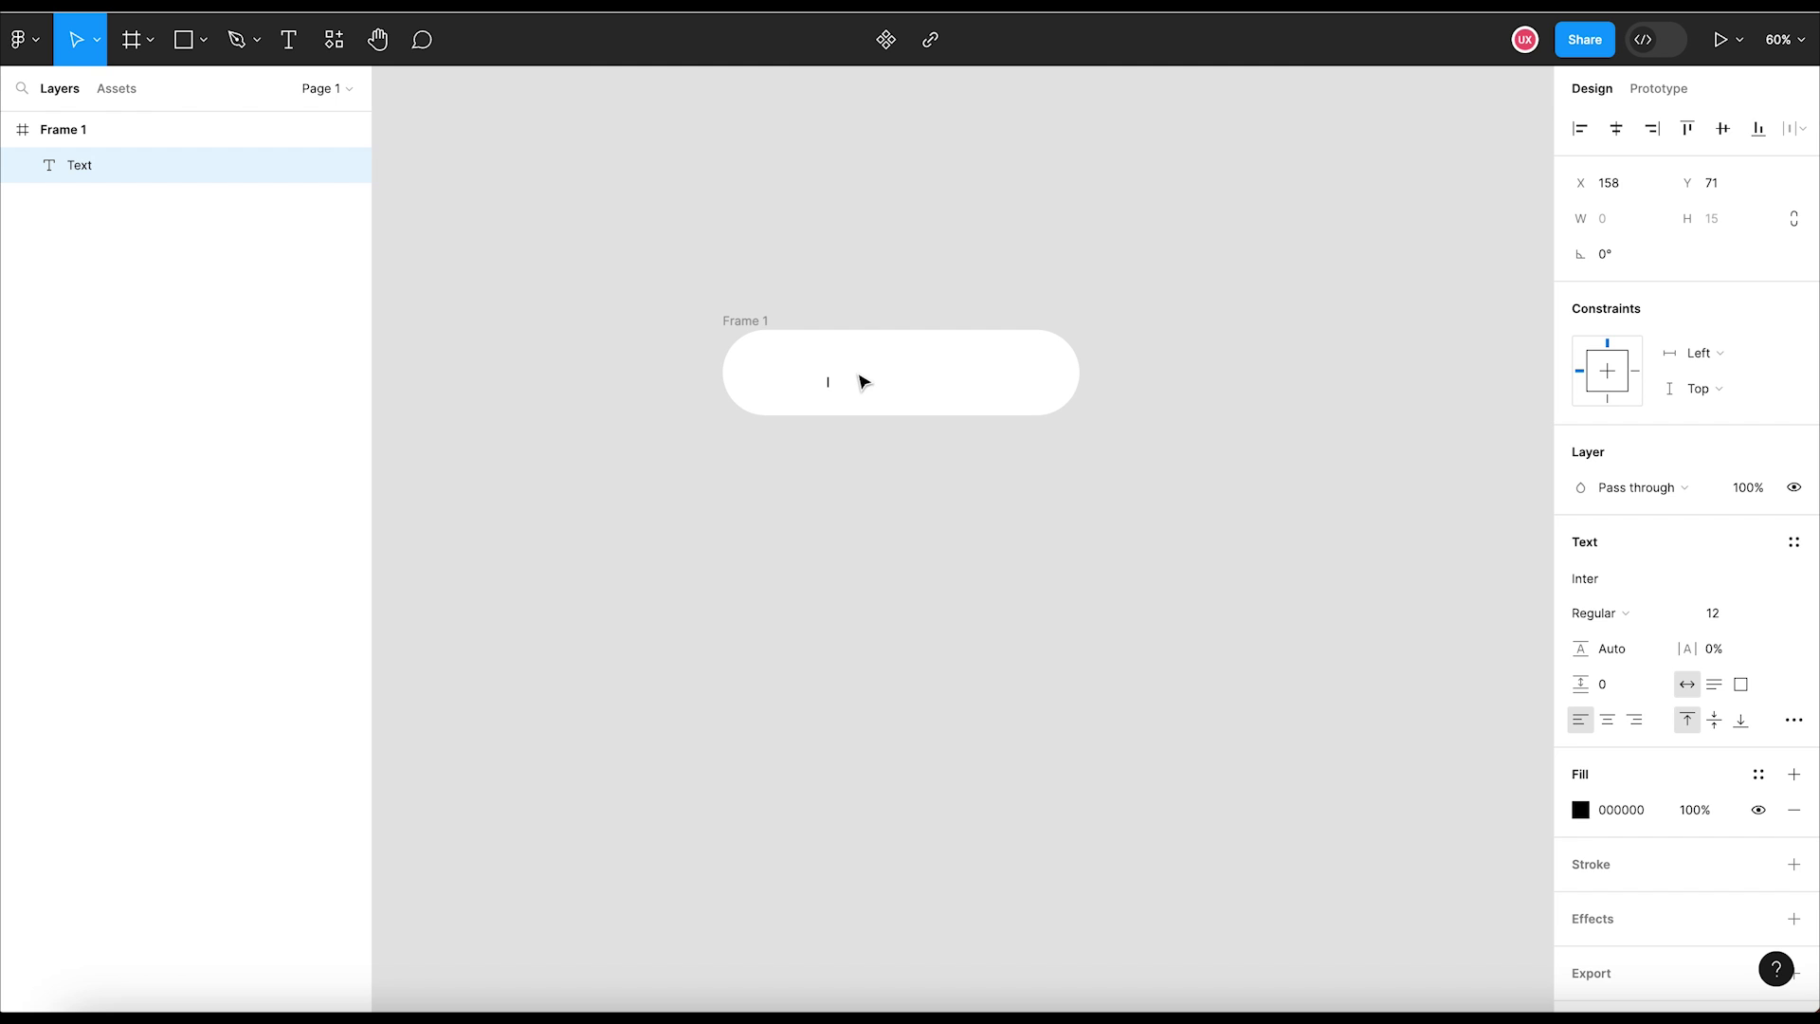
type("Submit")
key("Escape")
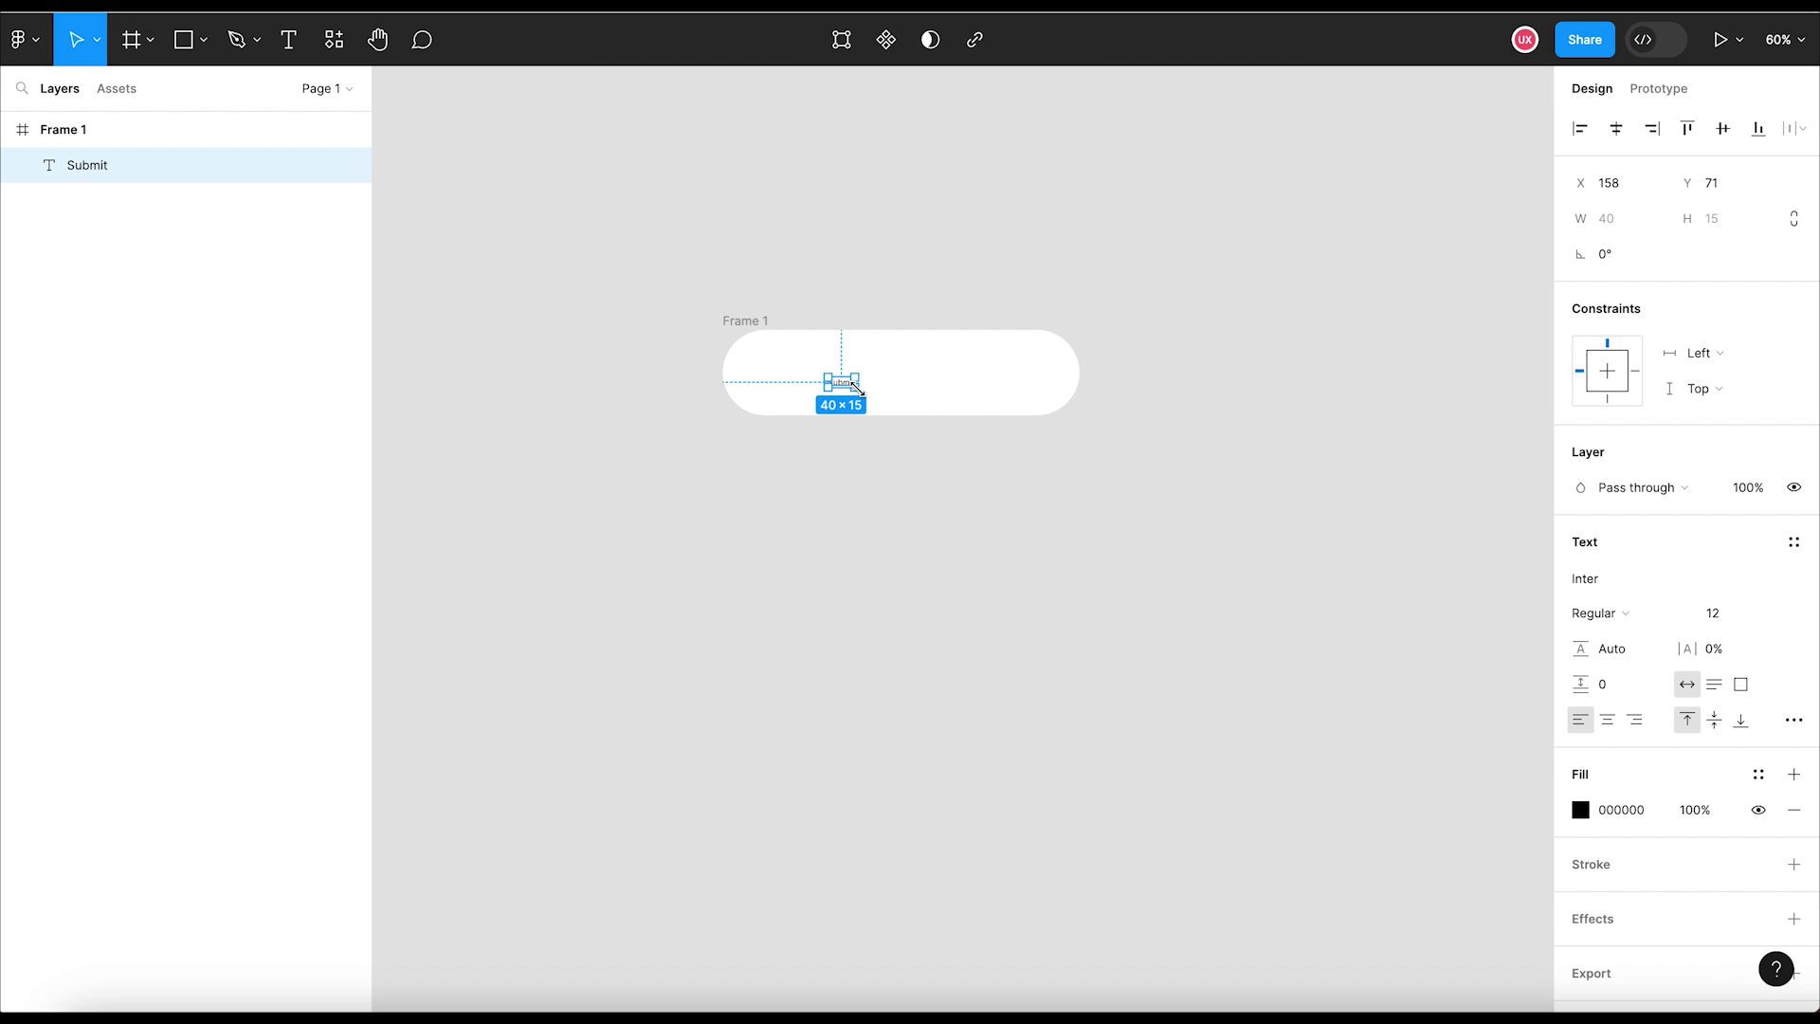
mouse_move(861, 387)
left_mouse_down()
mouse_move(951, 397)
mouse_move(859, 390)
left_mouse_up()
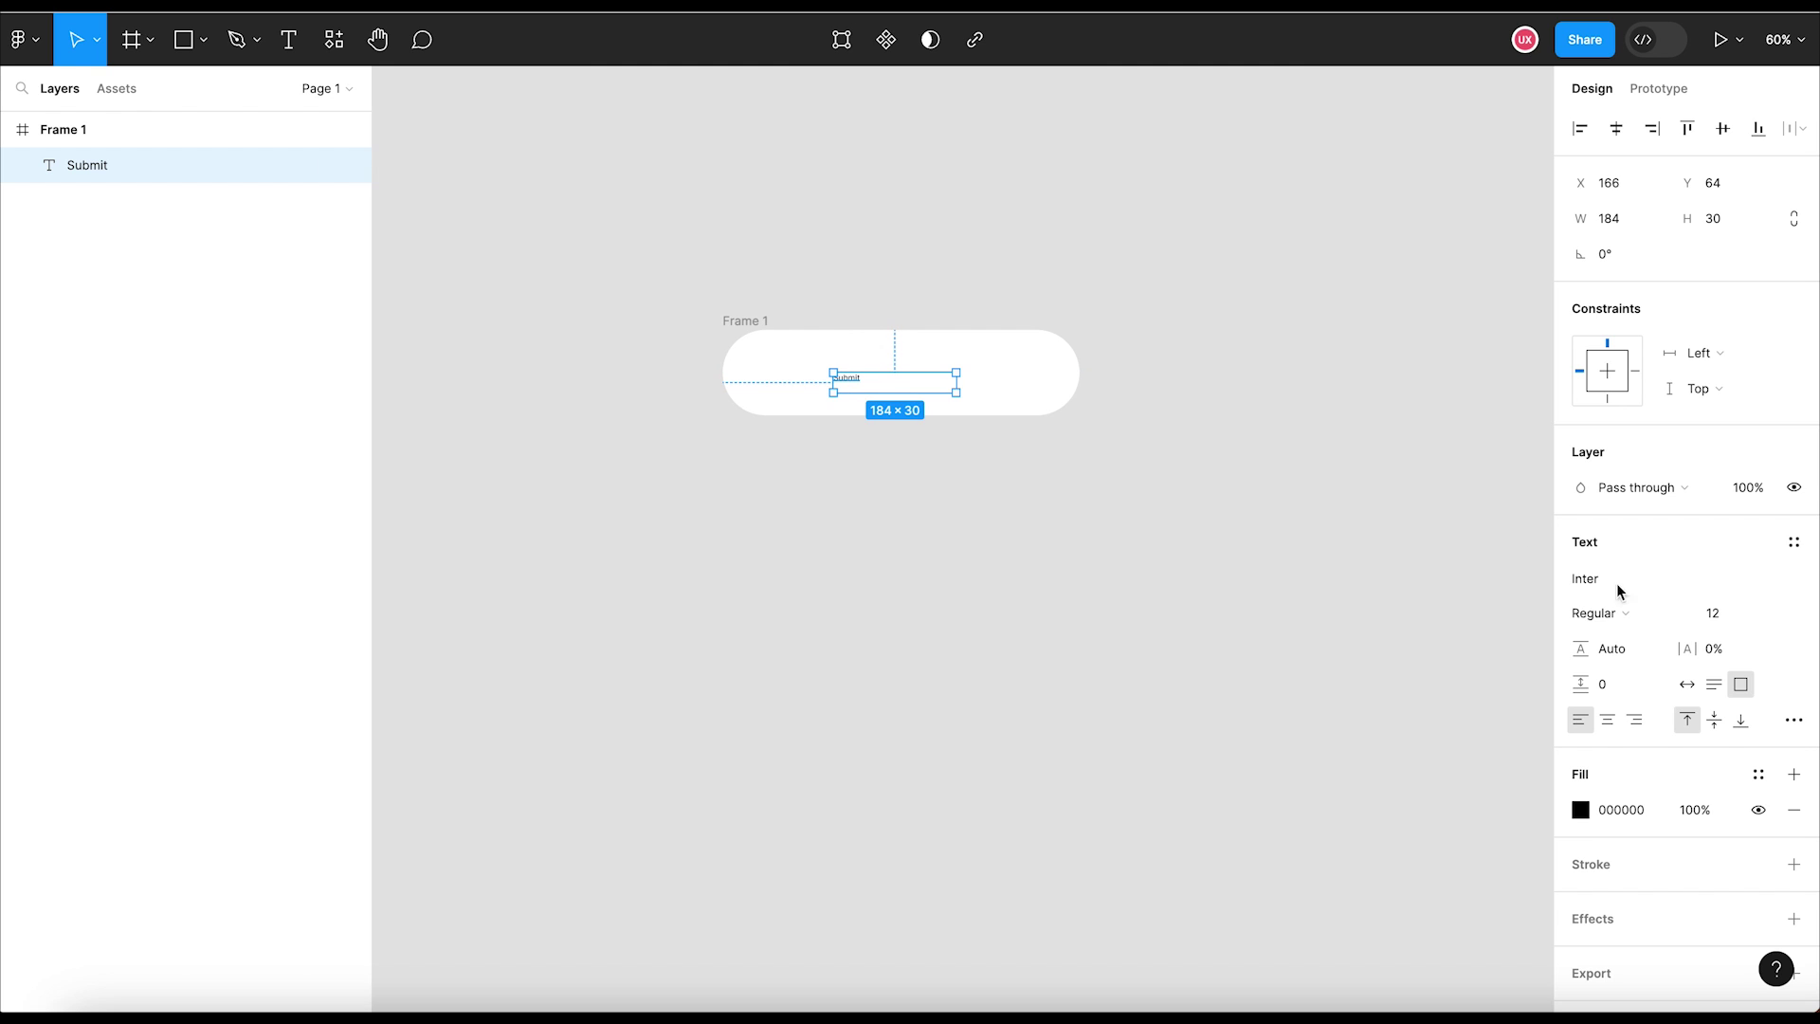
Step: Set the Submit text's font size to 40 and enlarge its text box to about 184 × 64 within the button
left_click(1772, 617)
left_click(1760, 768)
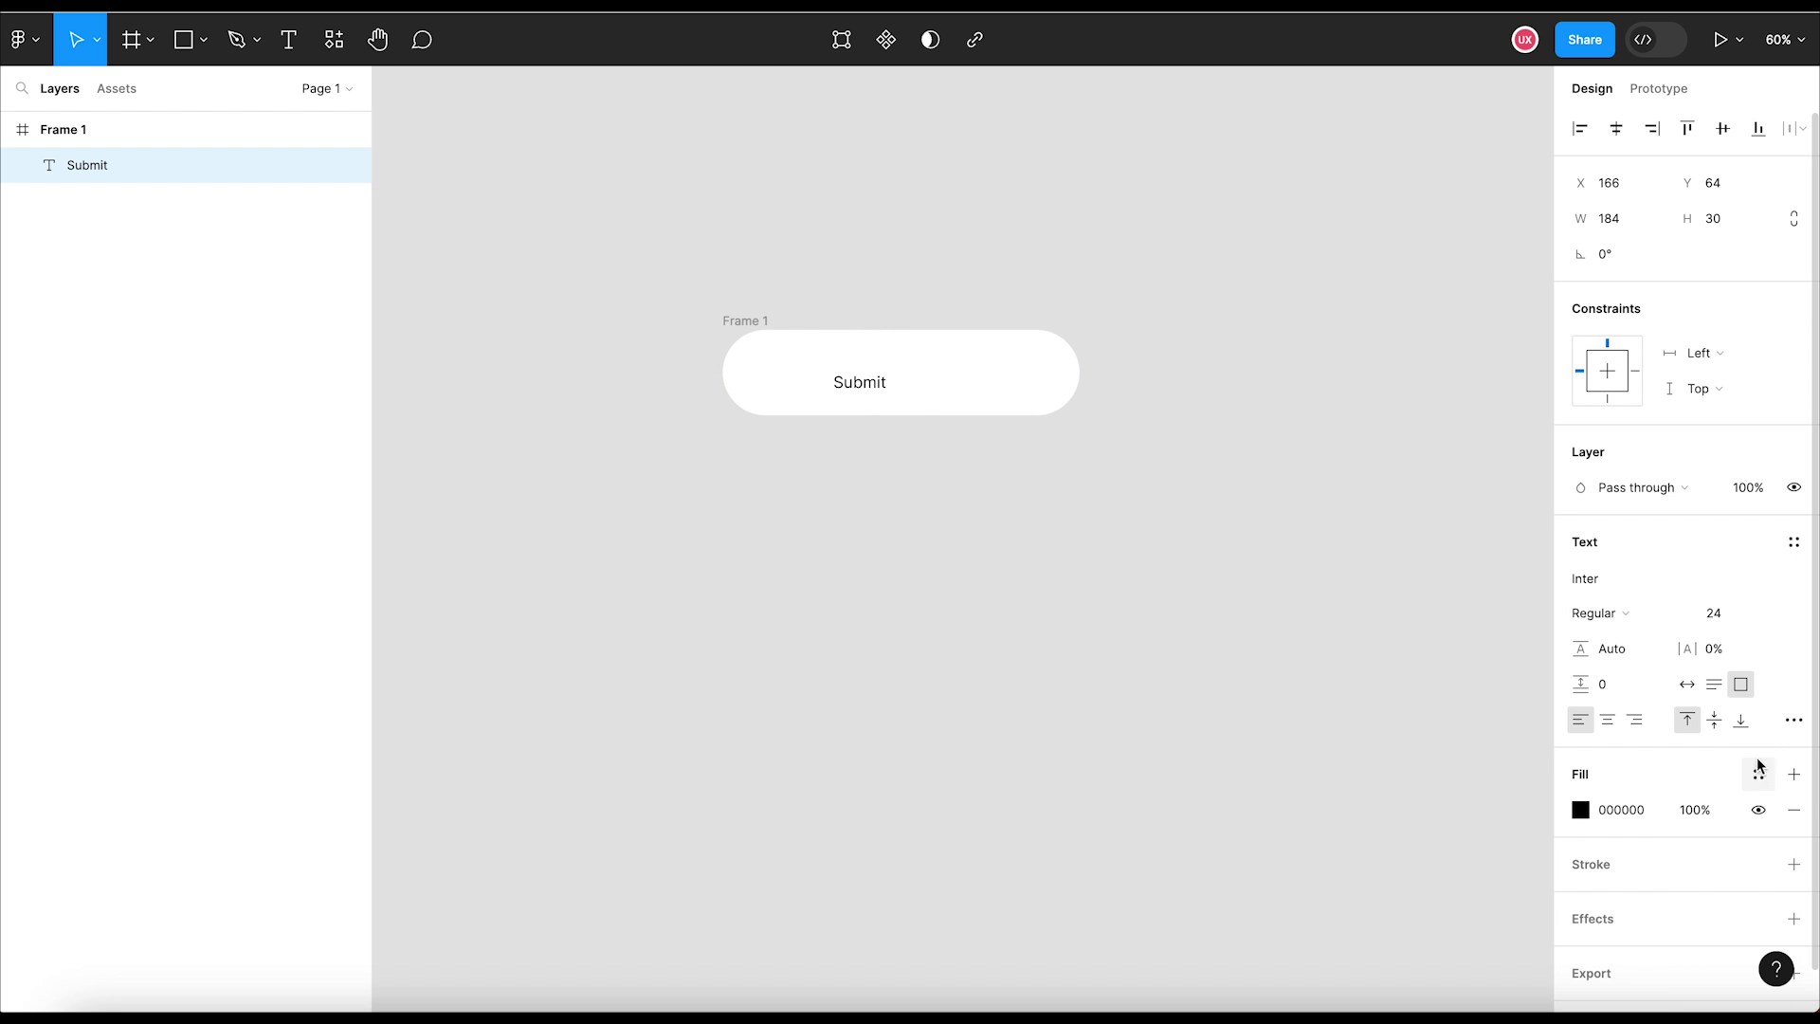
left_click(1769, 615)
left_click(1772, 696)
mouse_move(905, 379)
left_mouse_down()
mouse_move(926, 411)
mouse_move(910, 382)
left_mouse_up()
key("ctrl+z")
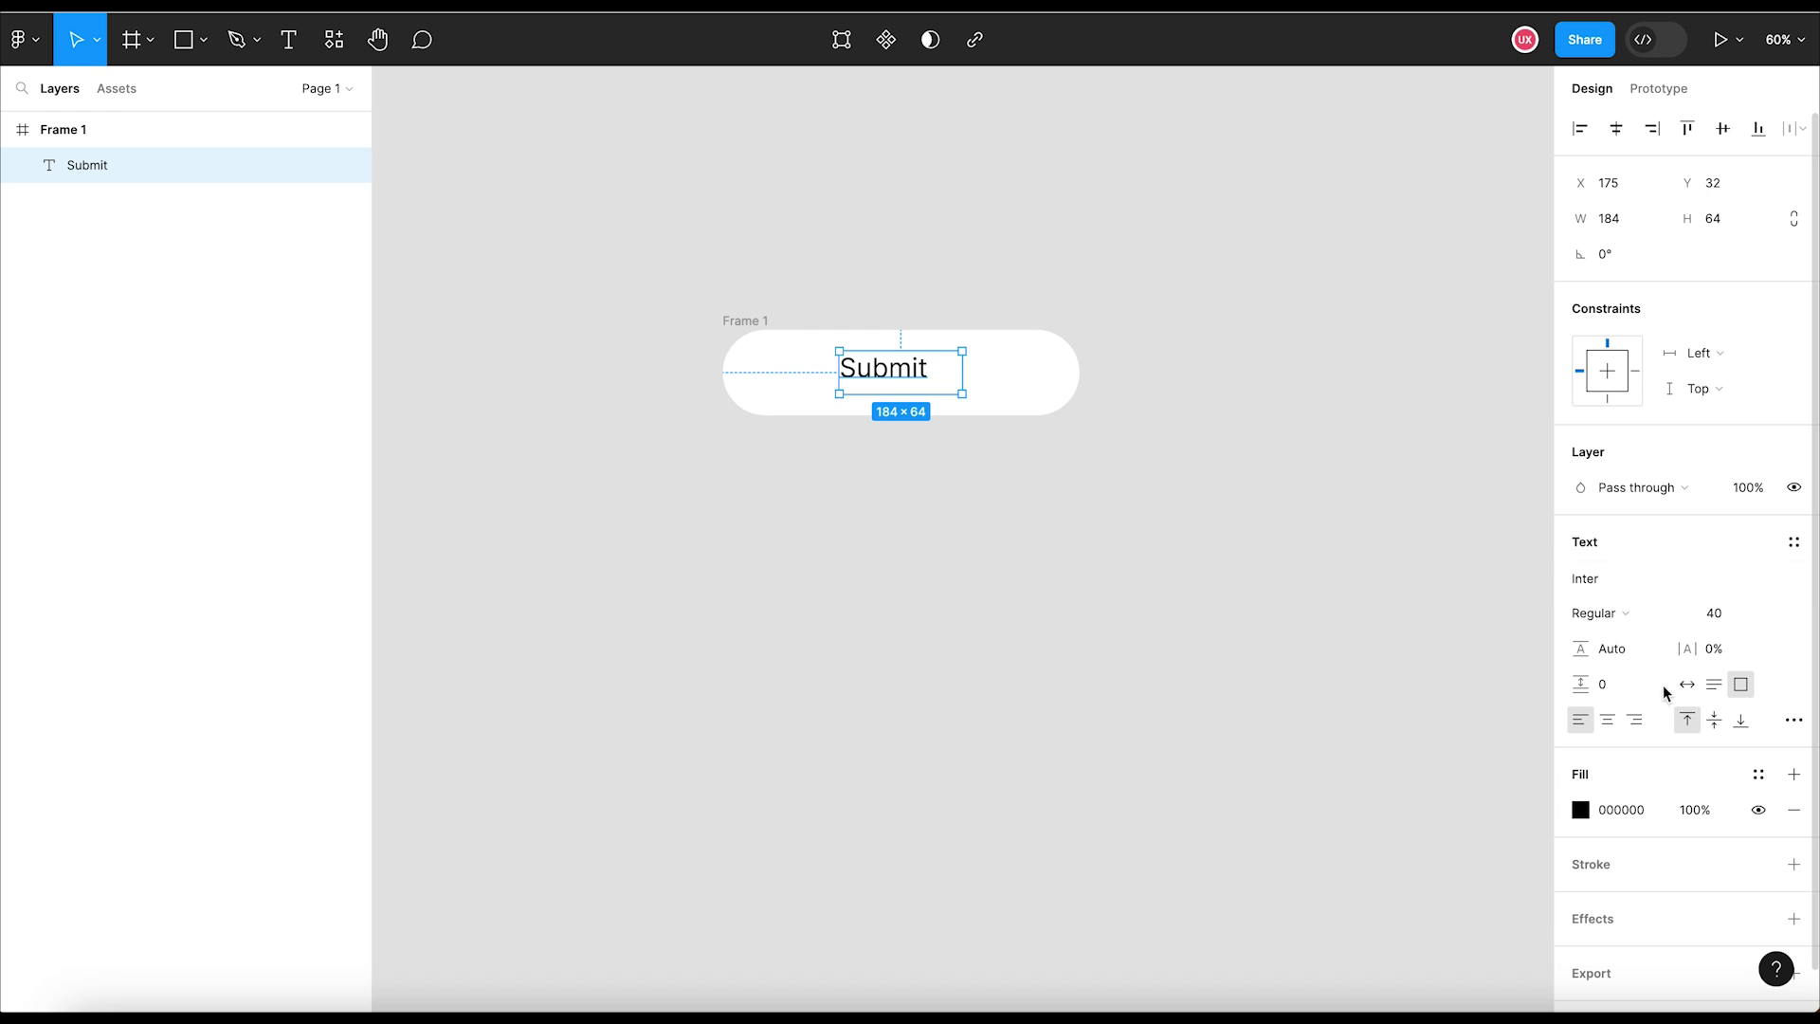
Step: Centre the Submit text horizontally and vertically in its box and set its font weight to Semi Bold
left_click(1608, 719)
left_click(1714, 719)
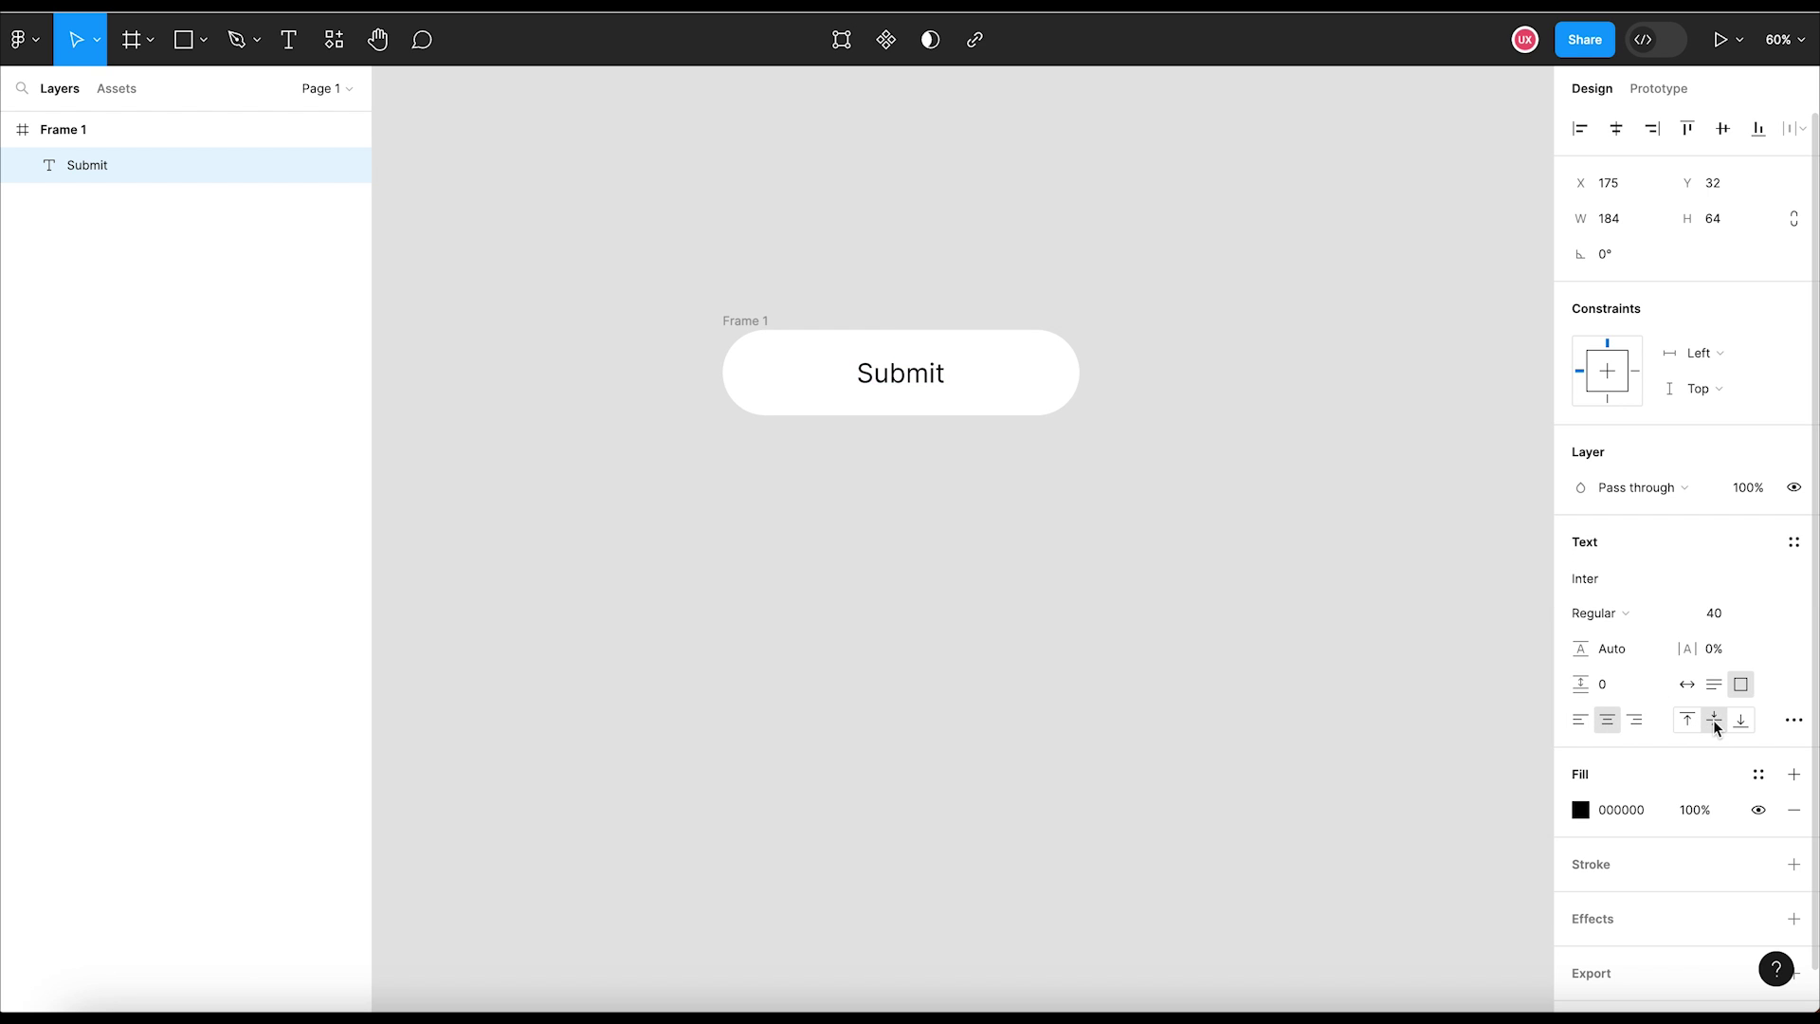
left_click(1621, 613)
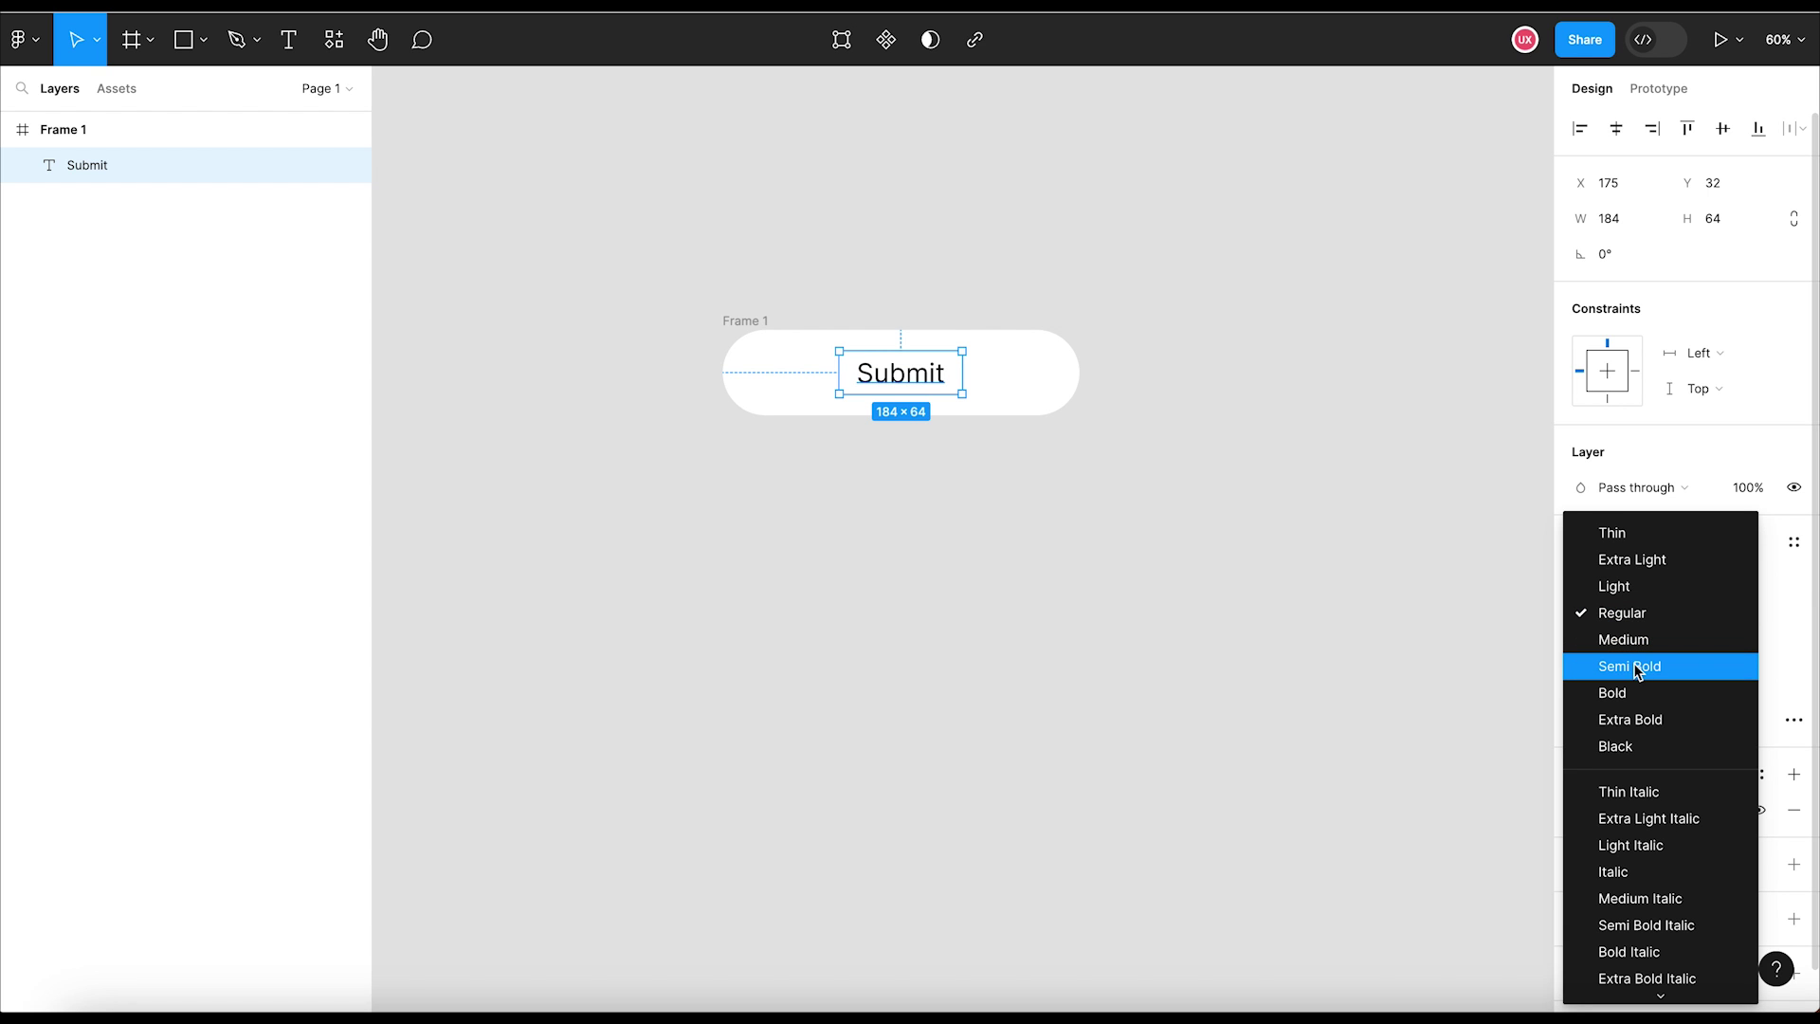
left_click(1635, 692)
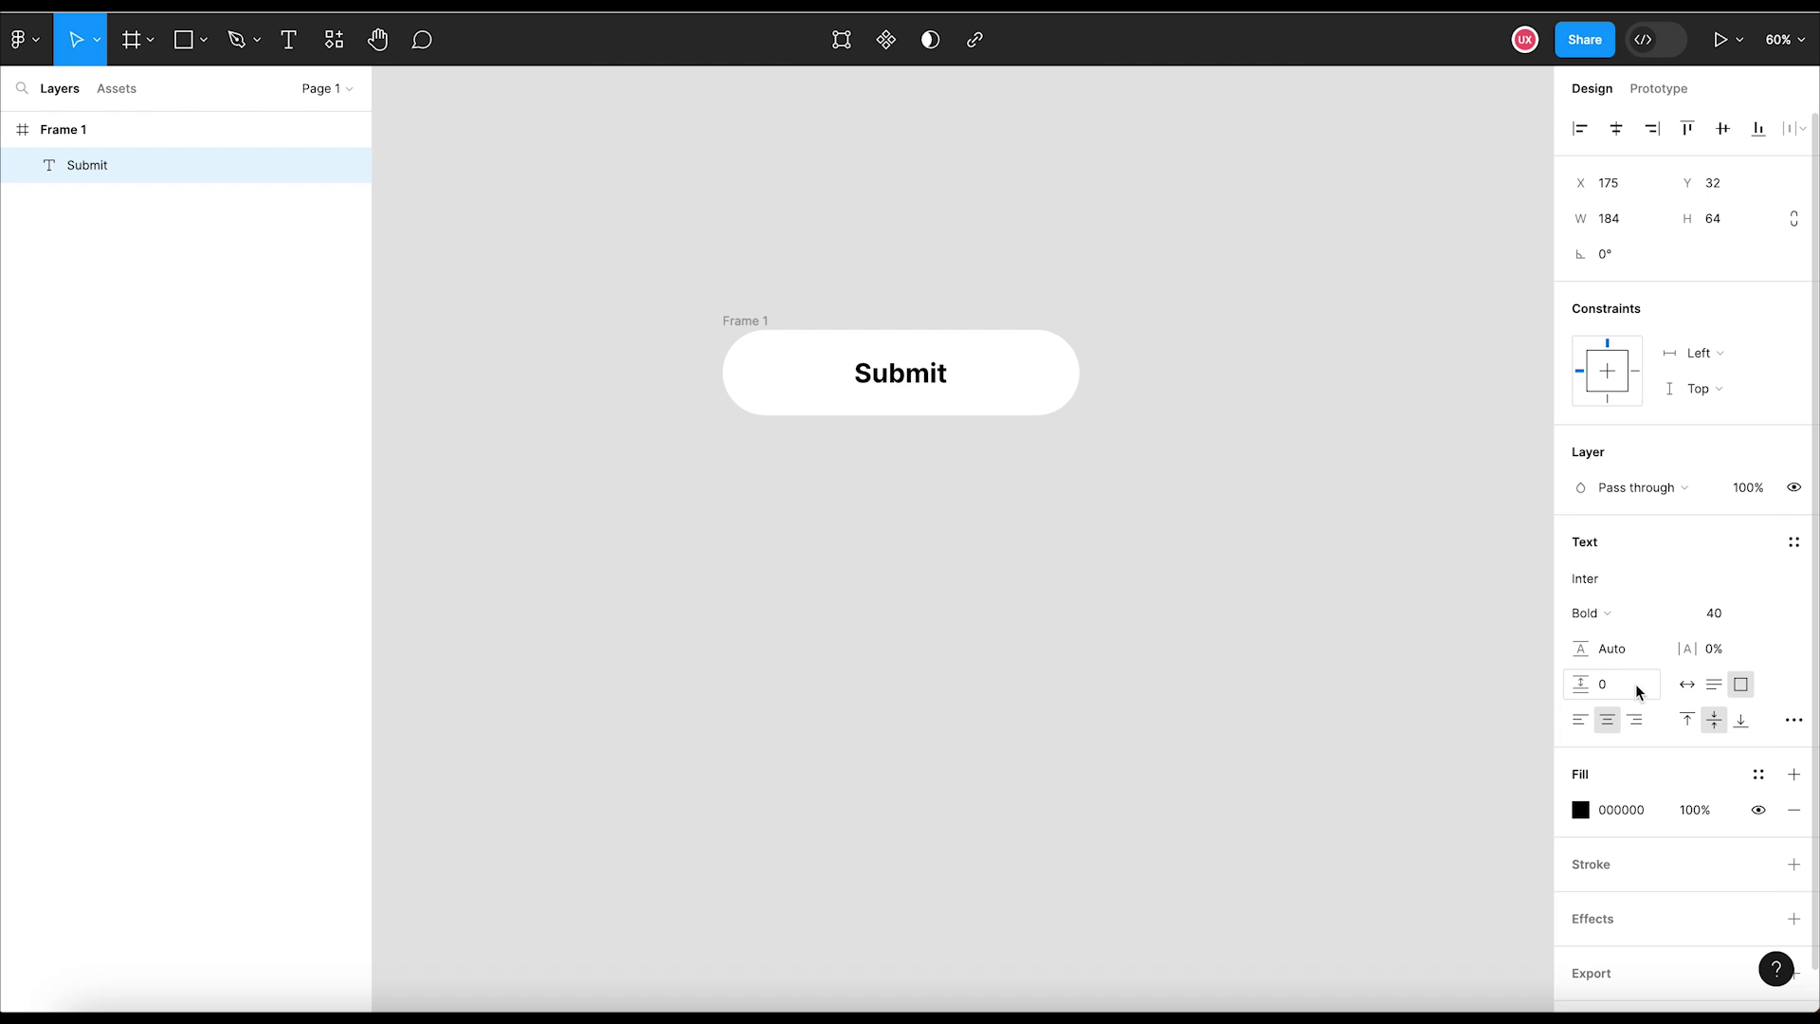
left_click(1612, 613)
left_click(1641, 585)
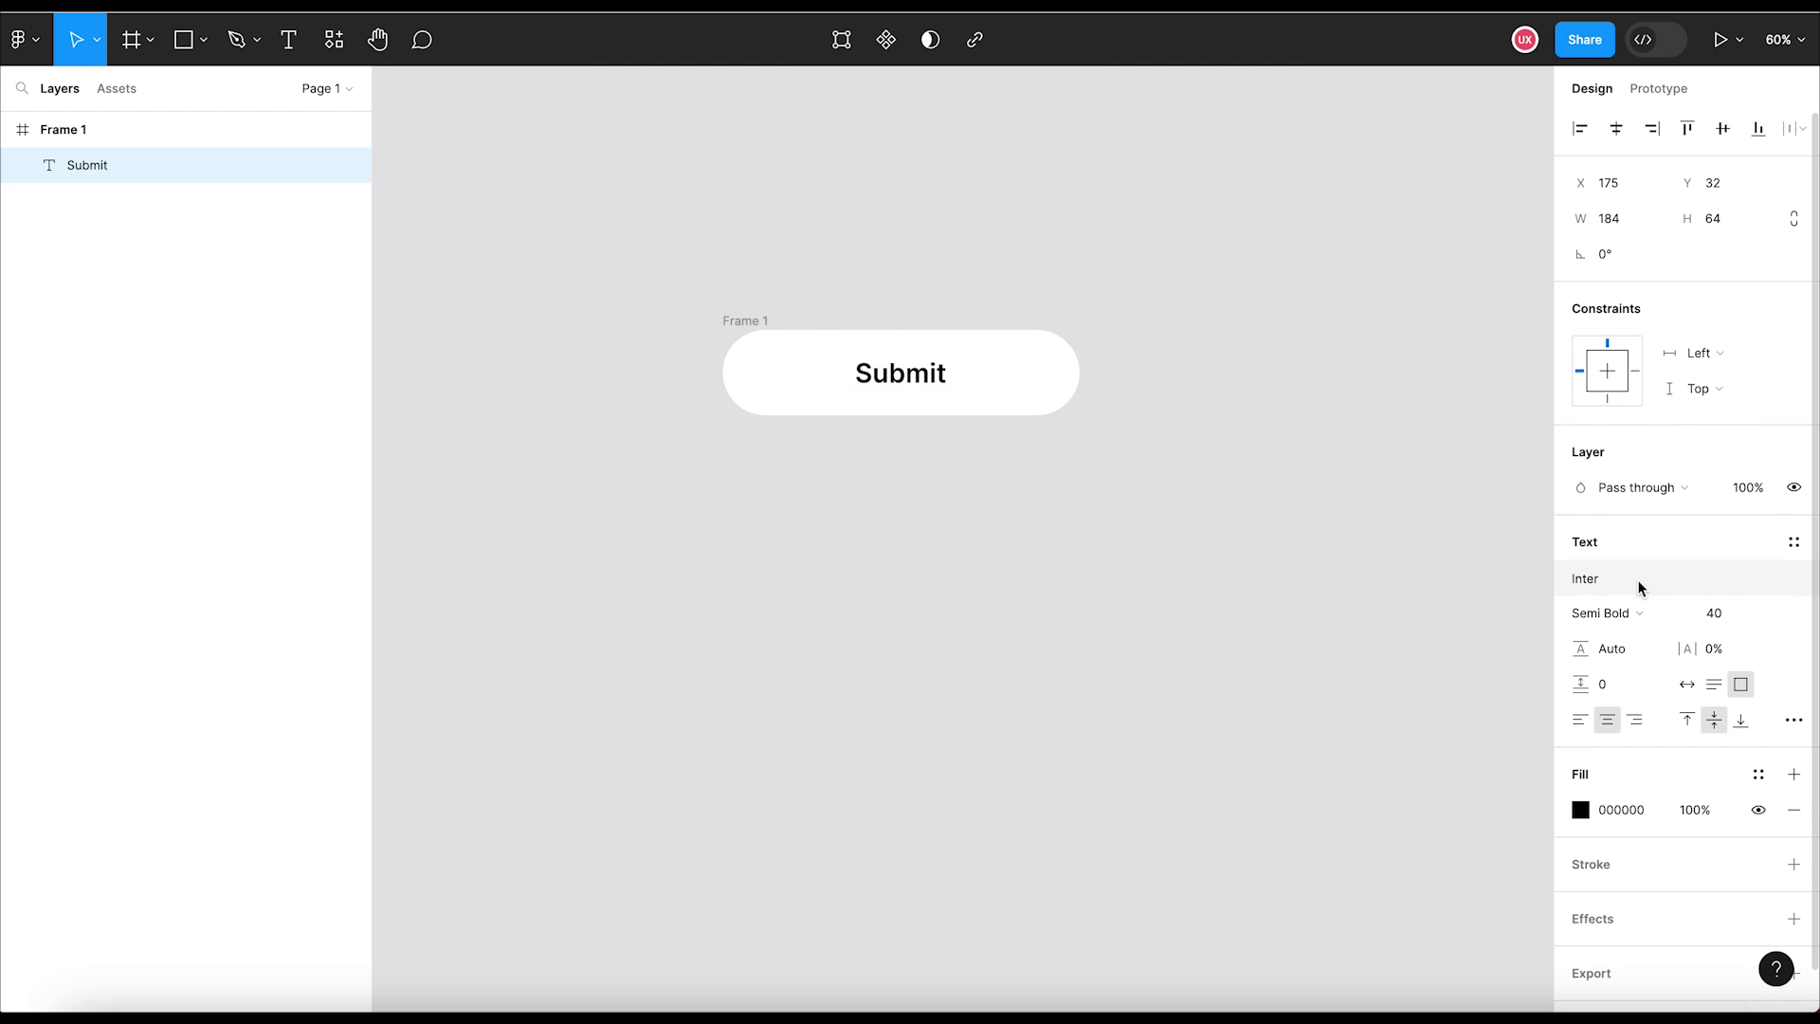
left_click(1159, 613)
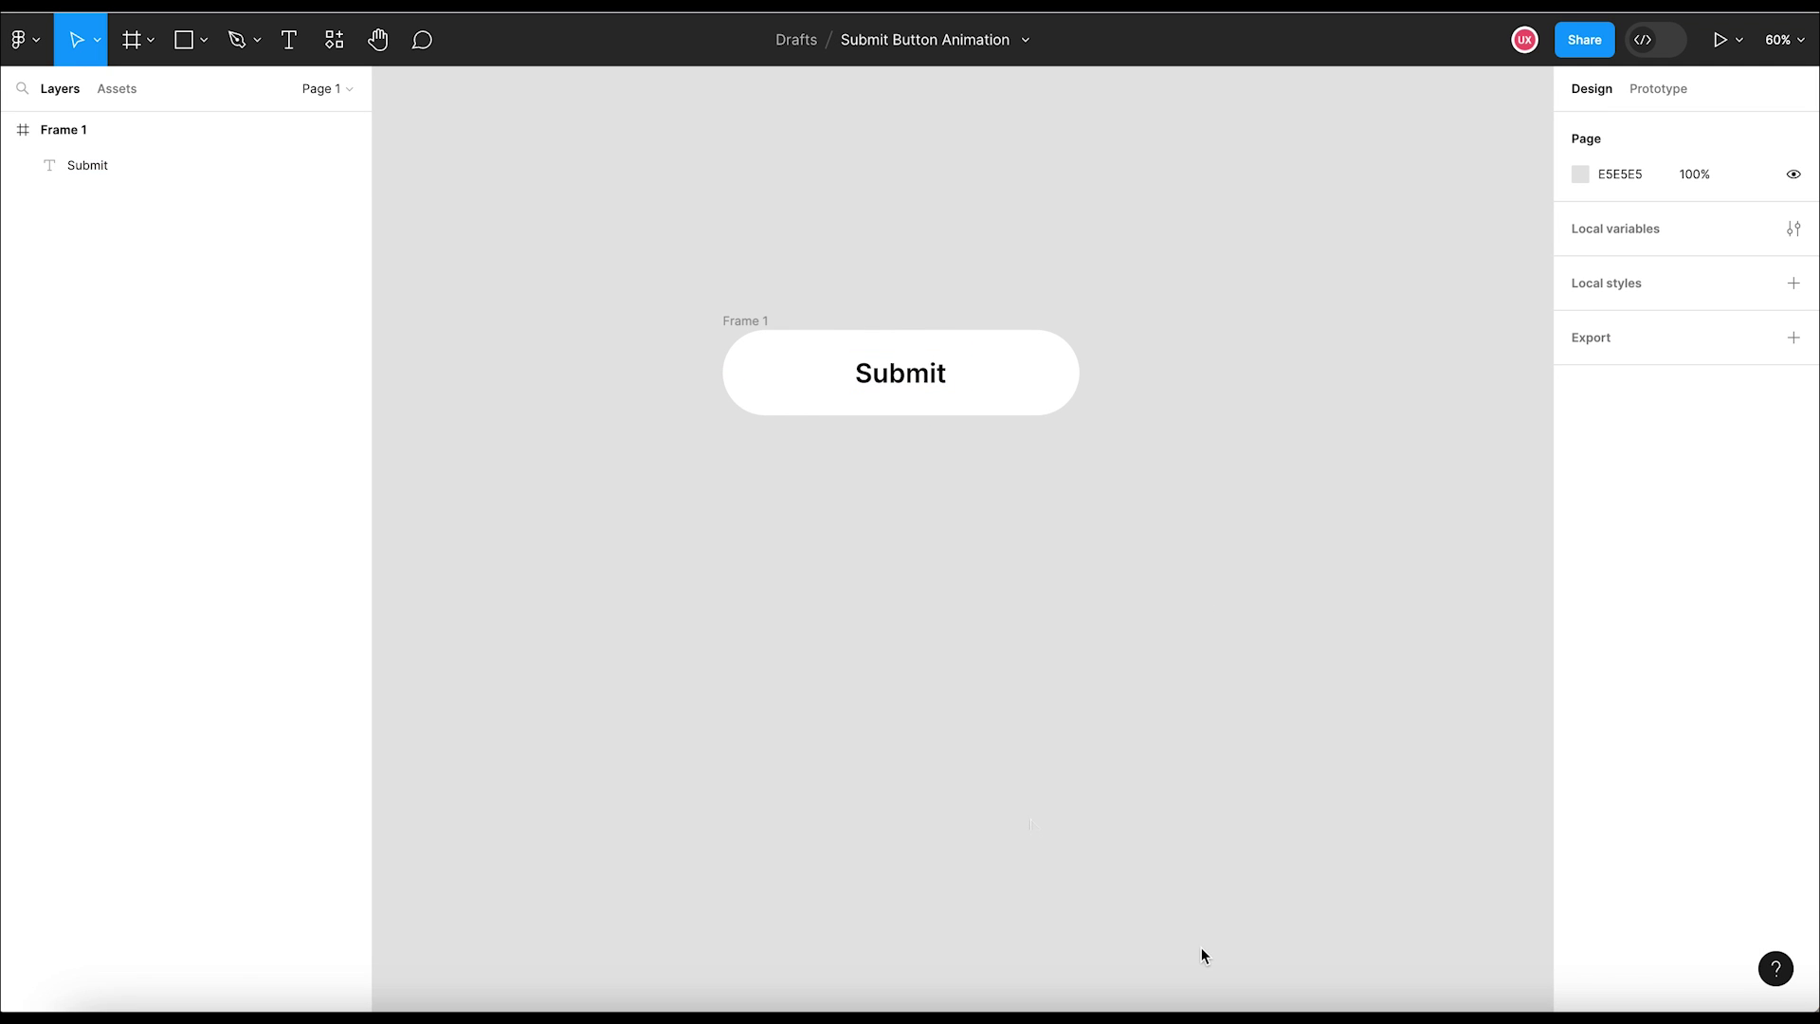
Step: Add horizontal auto layout to Frame 1 with its content aligned to the centre
left_click(759, 321)
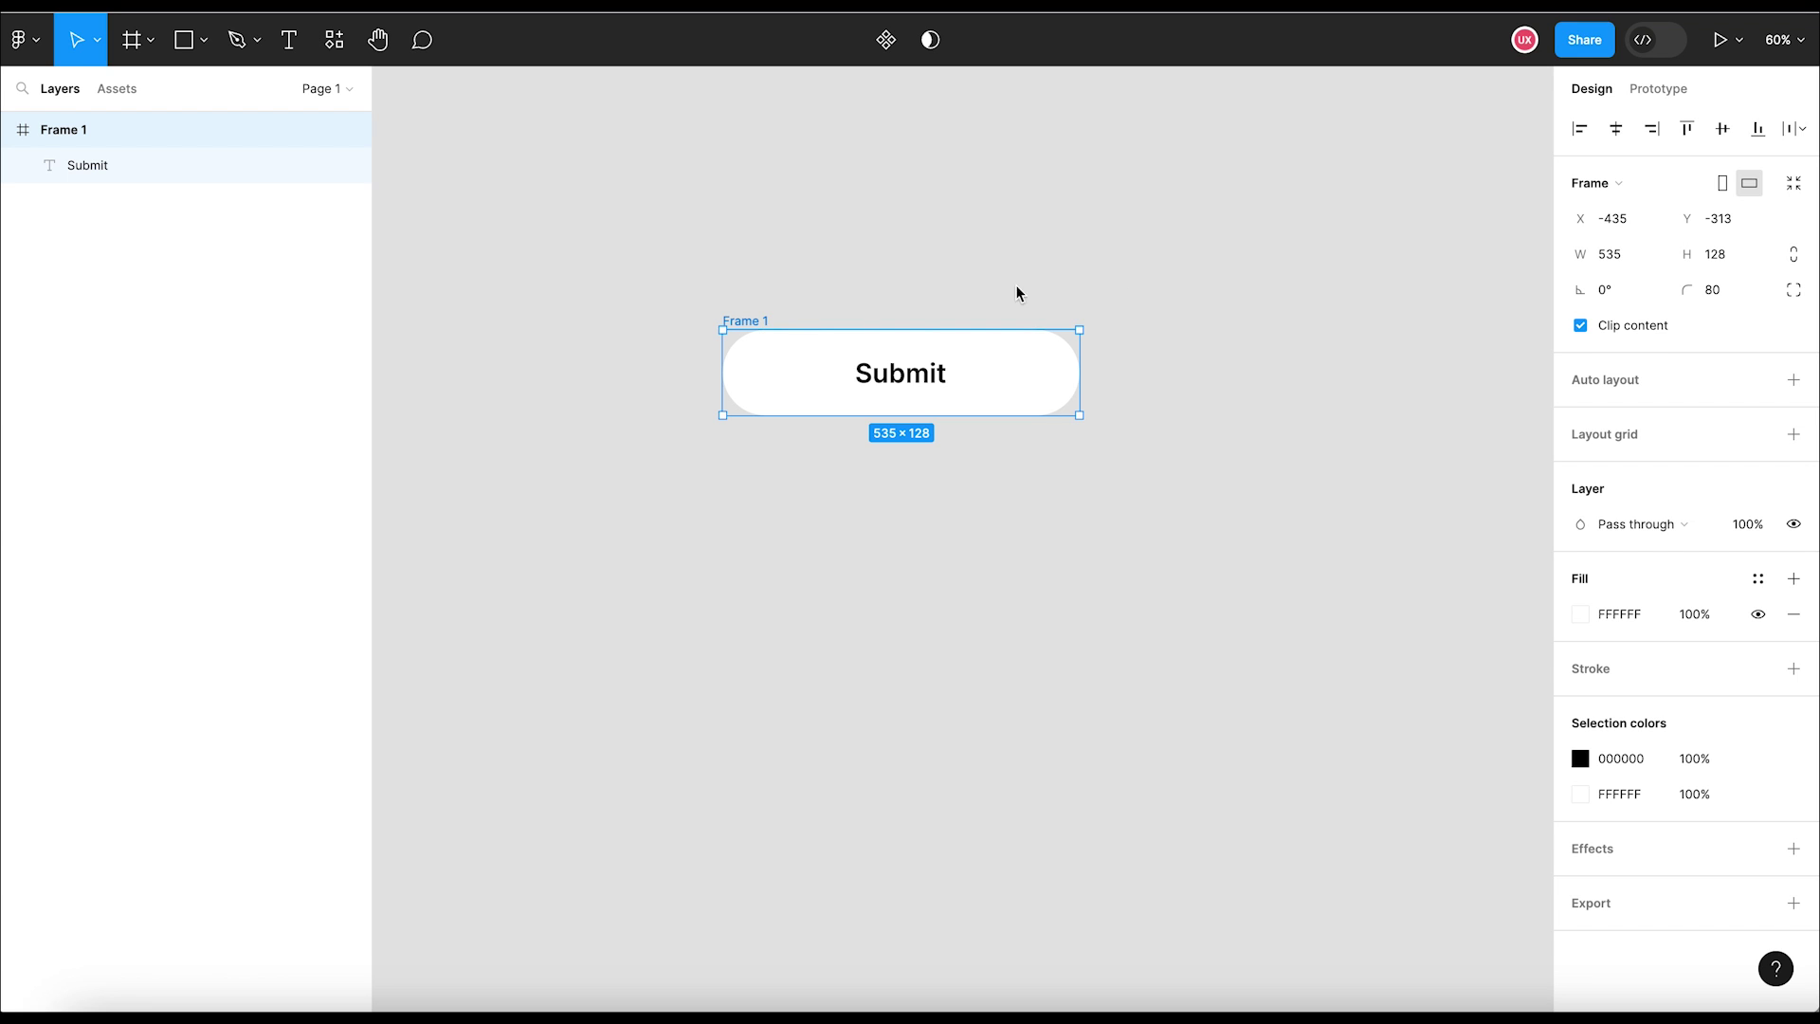
left_click(1794, 381)
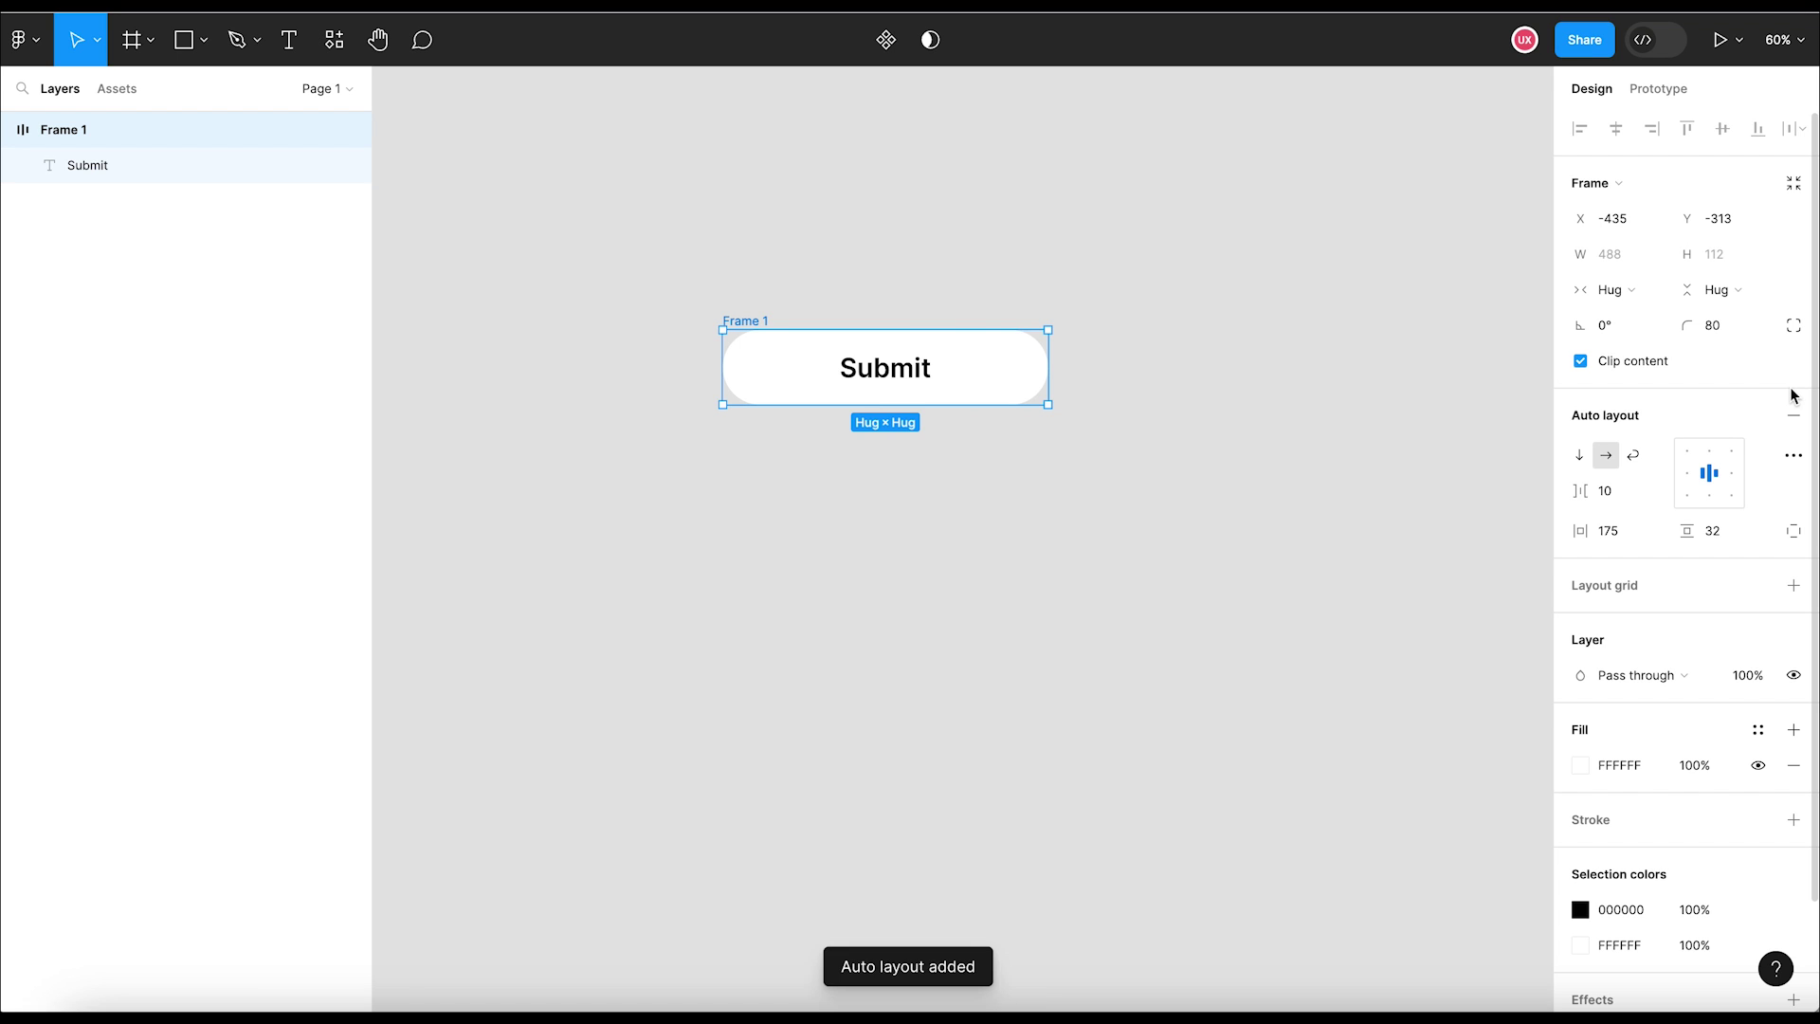
left_click(1717, 458)
left_click(1714, 477)
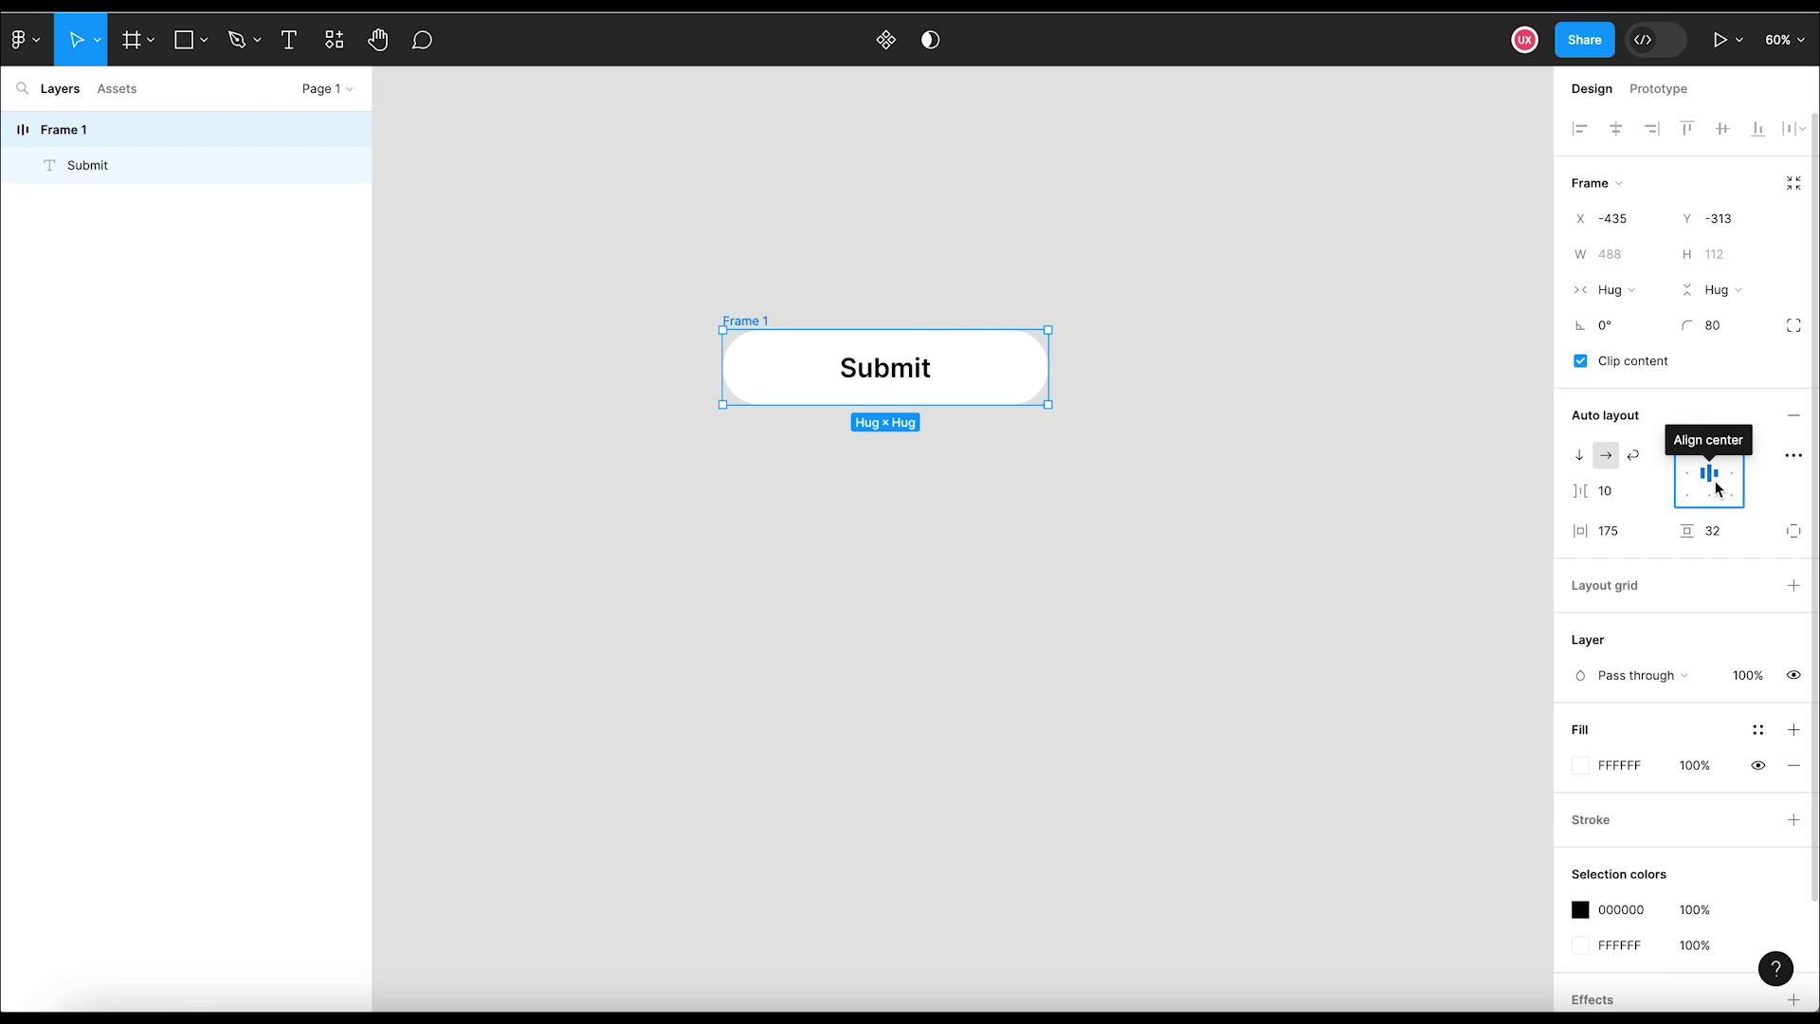
Step: Resize Frame 1 to a fixed width of 445 and height of 140
left_click_drag(1048, 405, 1071, 418)
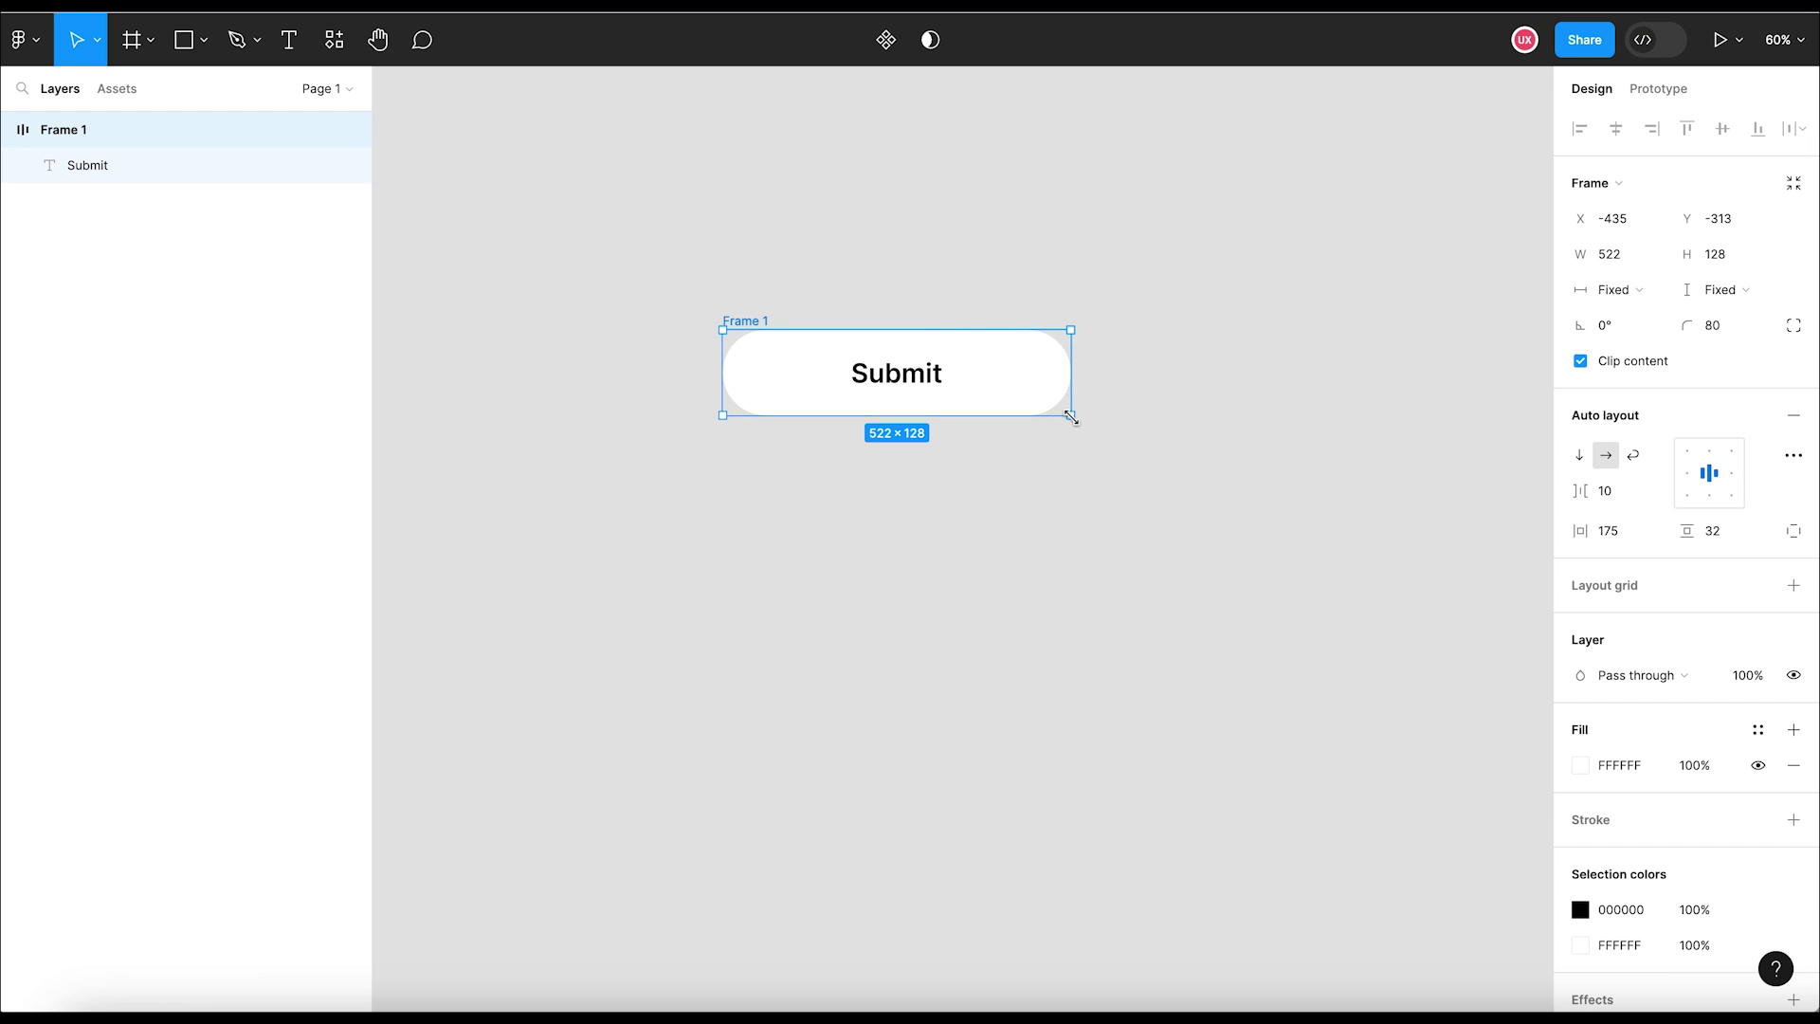
left_click(1618, 261)
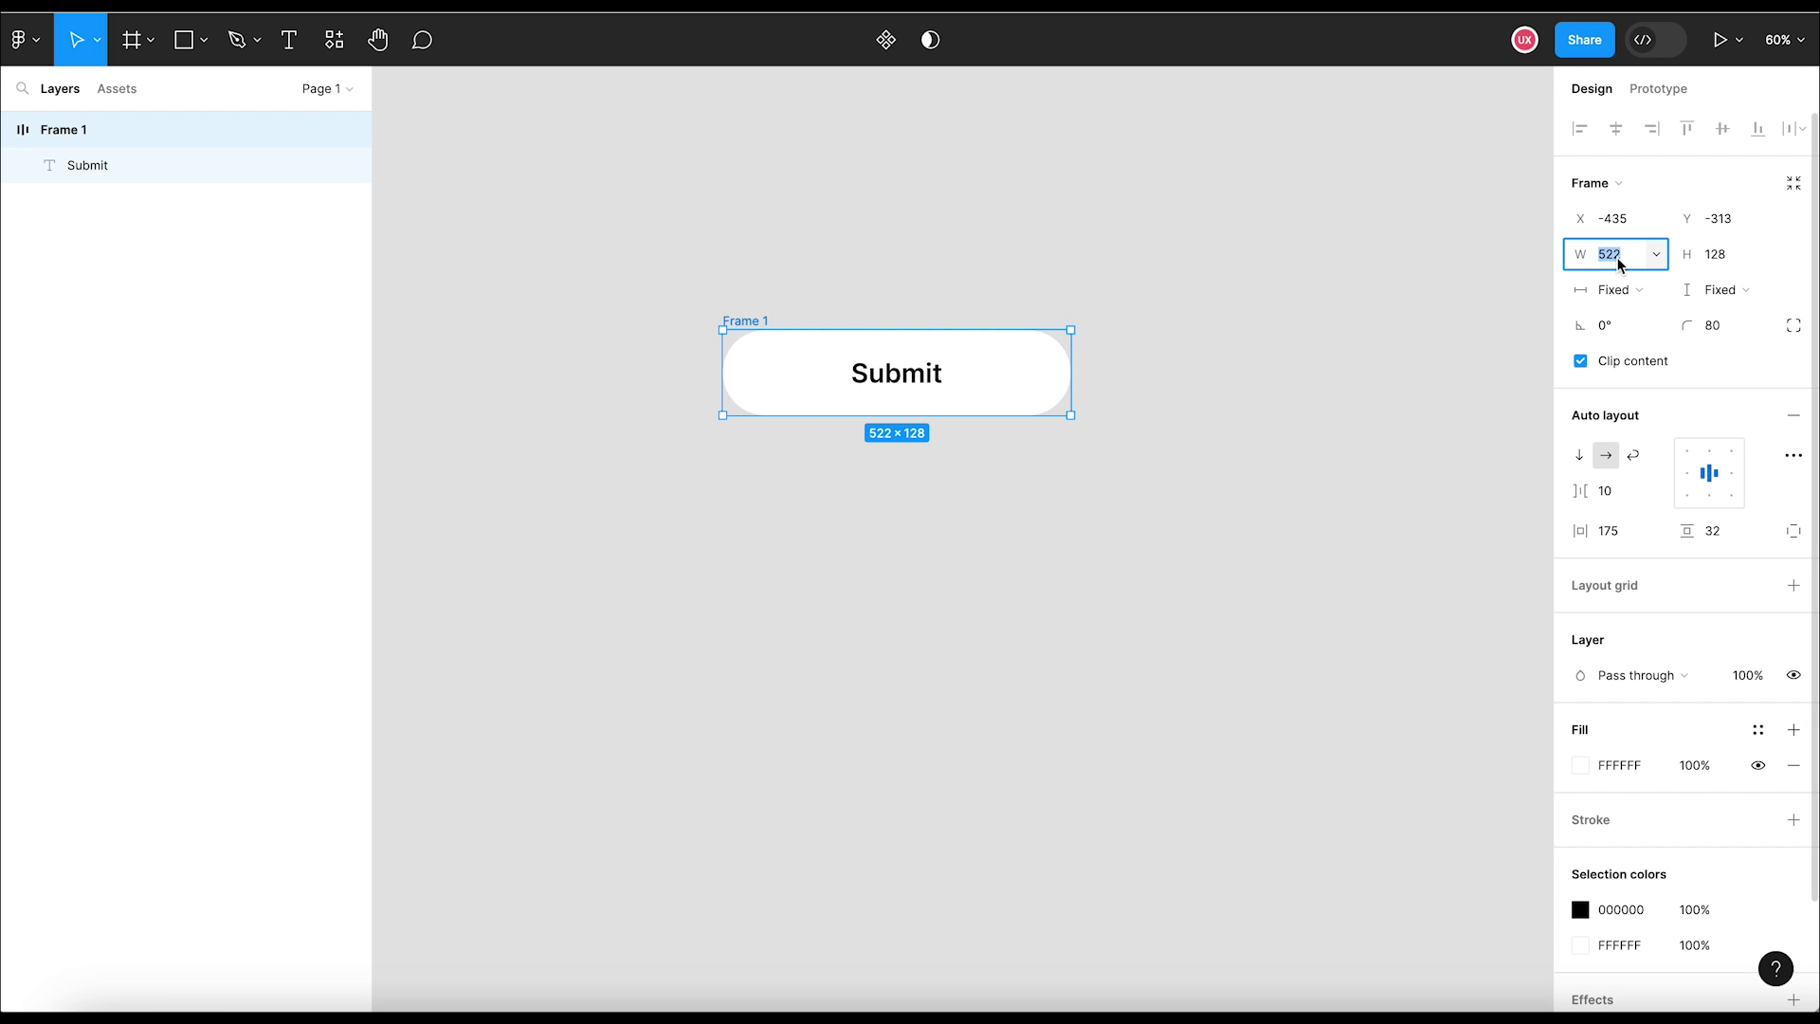
type("445")
left_click(1725, 262)
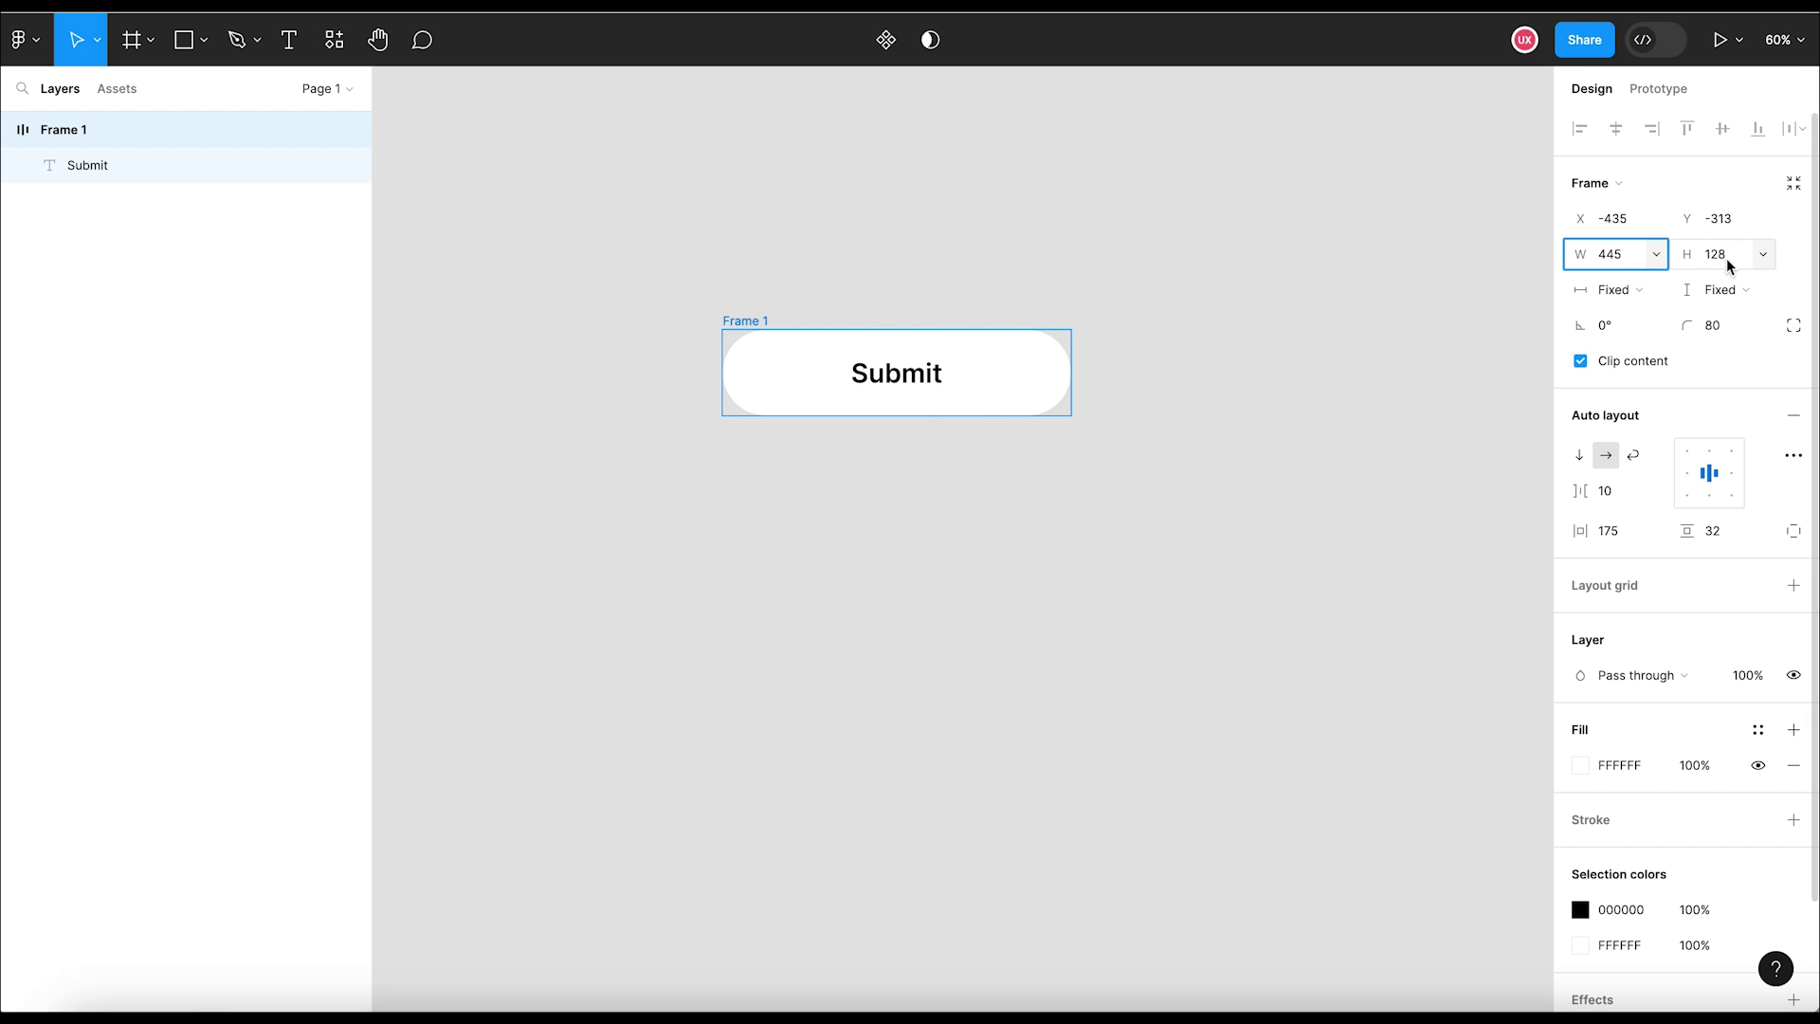
type("140")
key("Return")
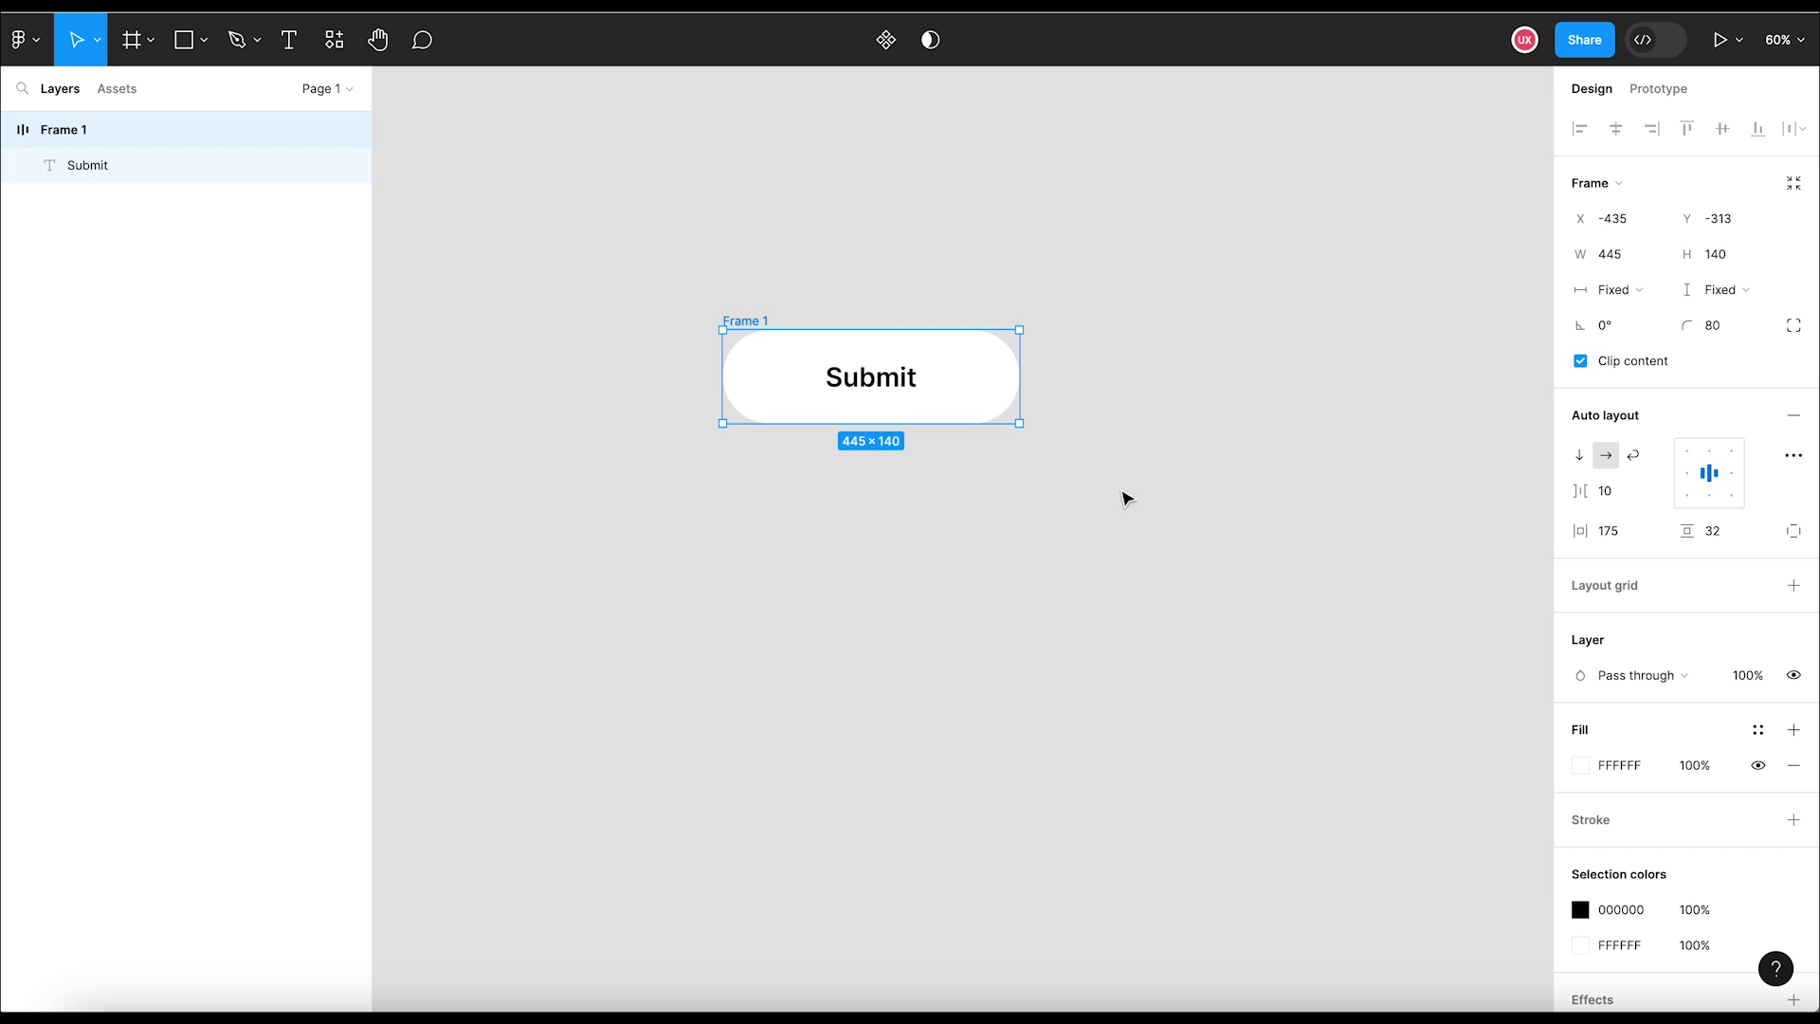
left_click(1133, 497)
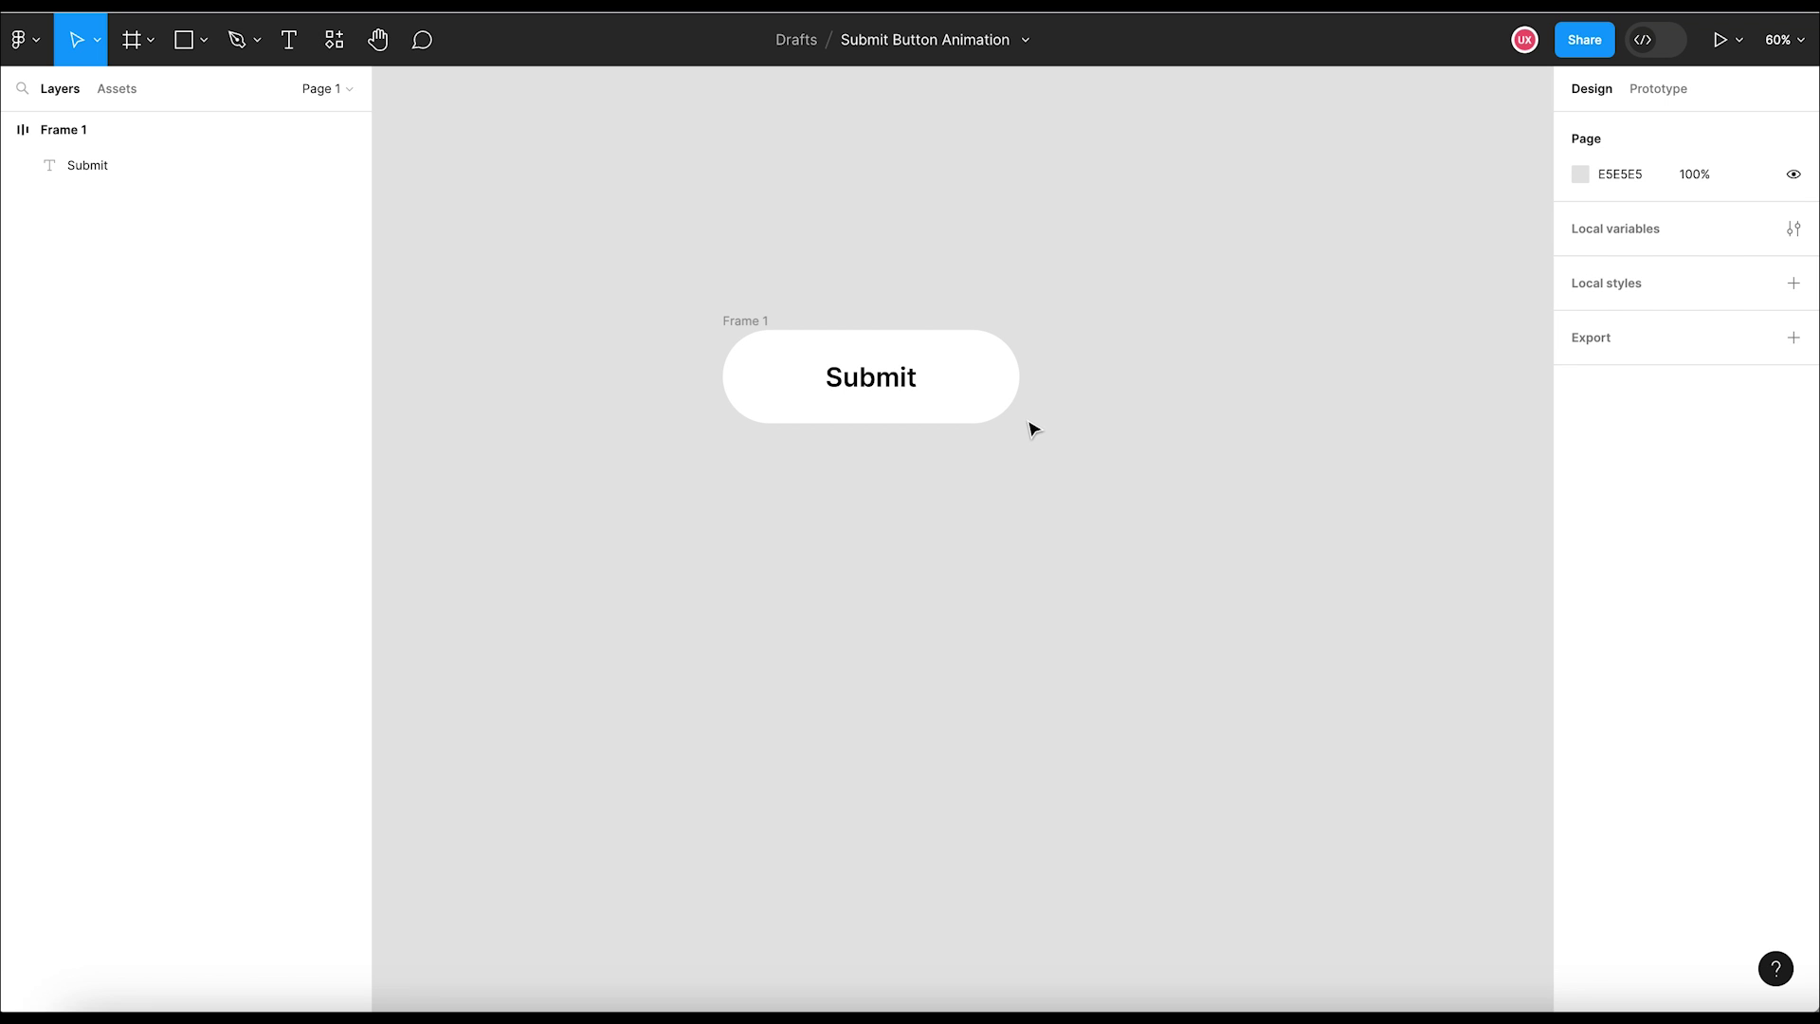
Step: Change the fill of Frame 1 to green 179B5C
left_click(763, 319)
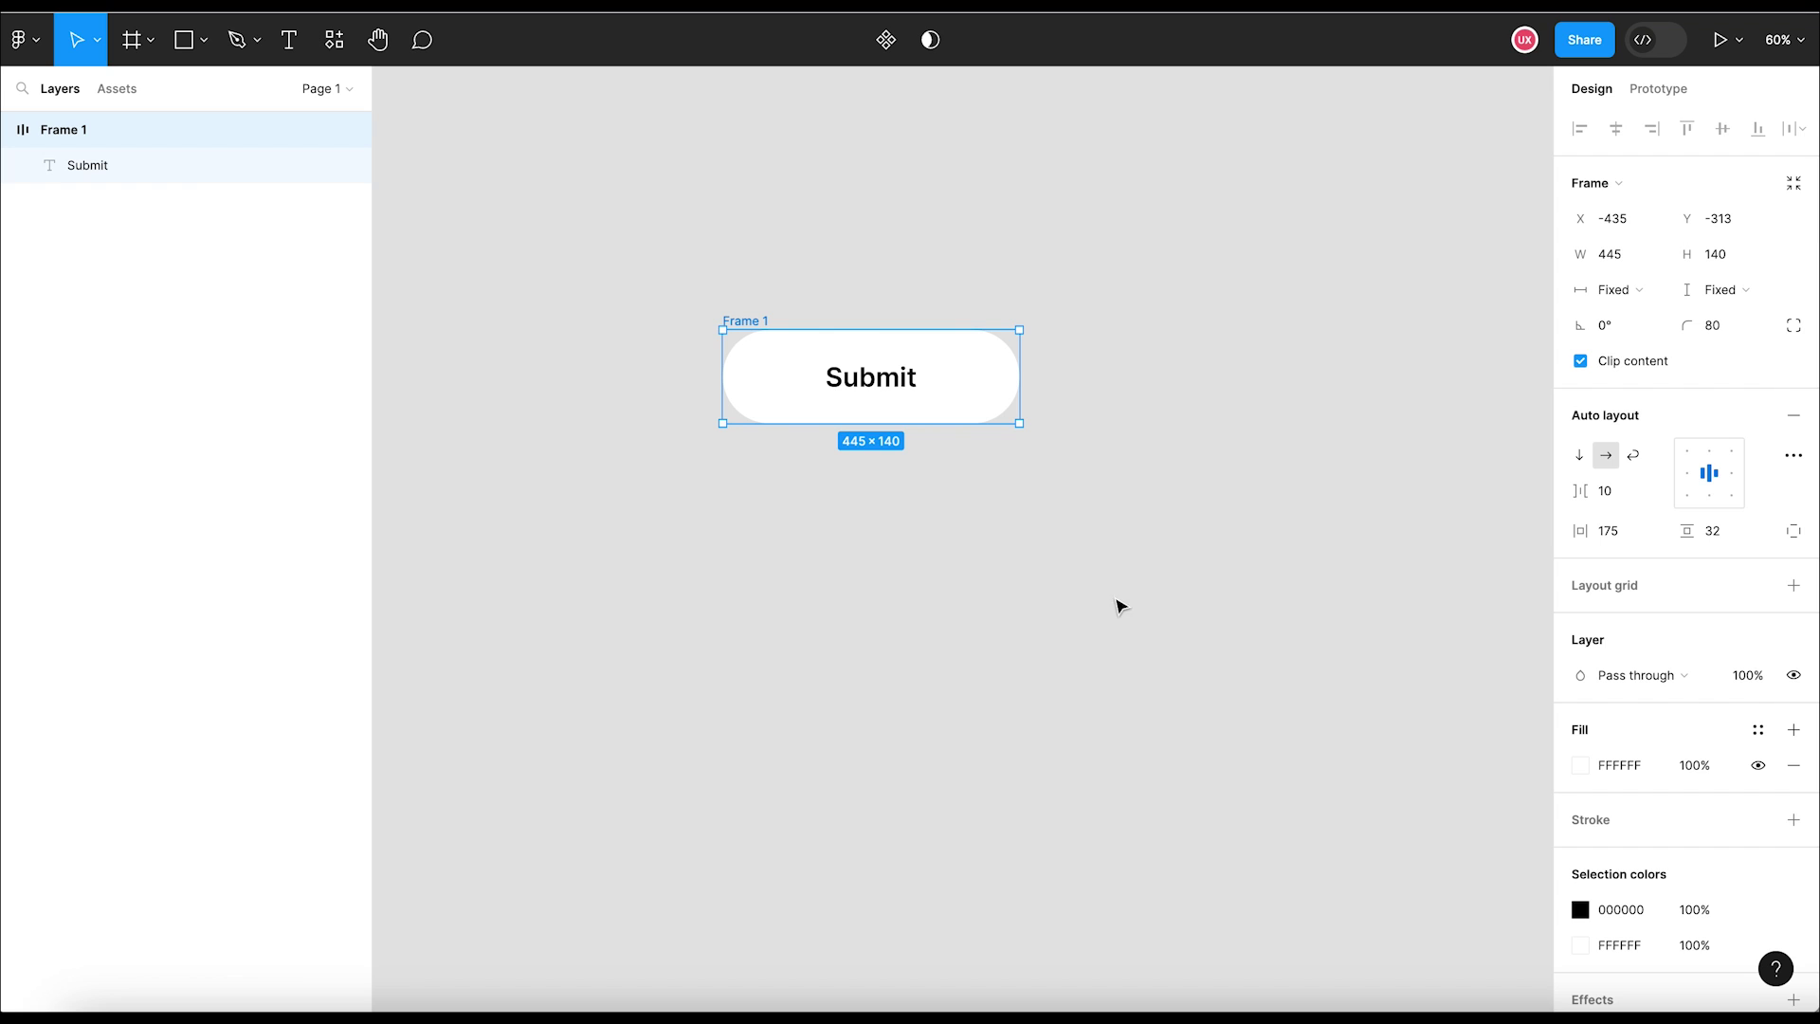
scroll(1786, 912, "down", 3)
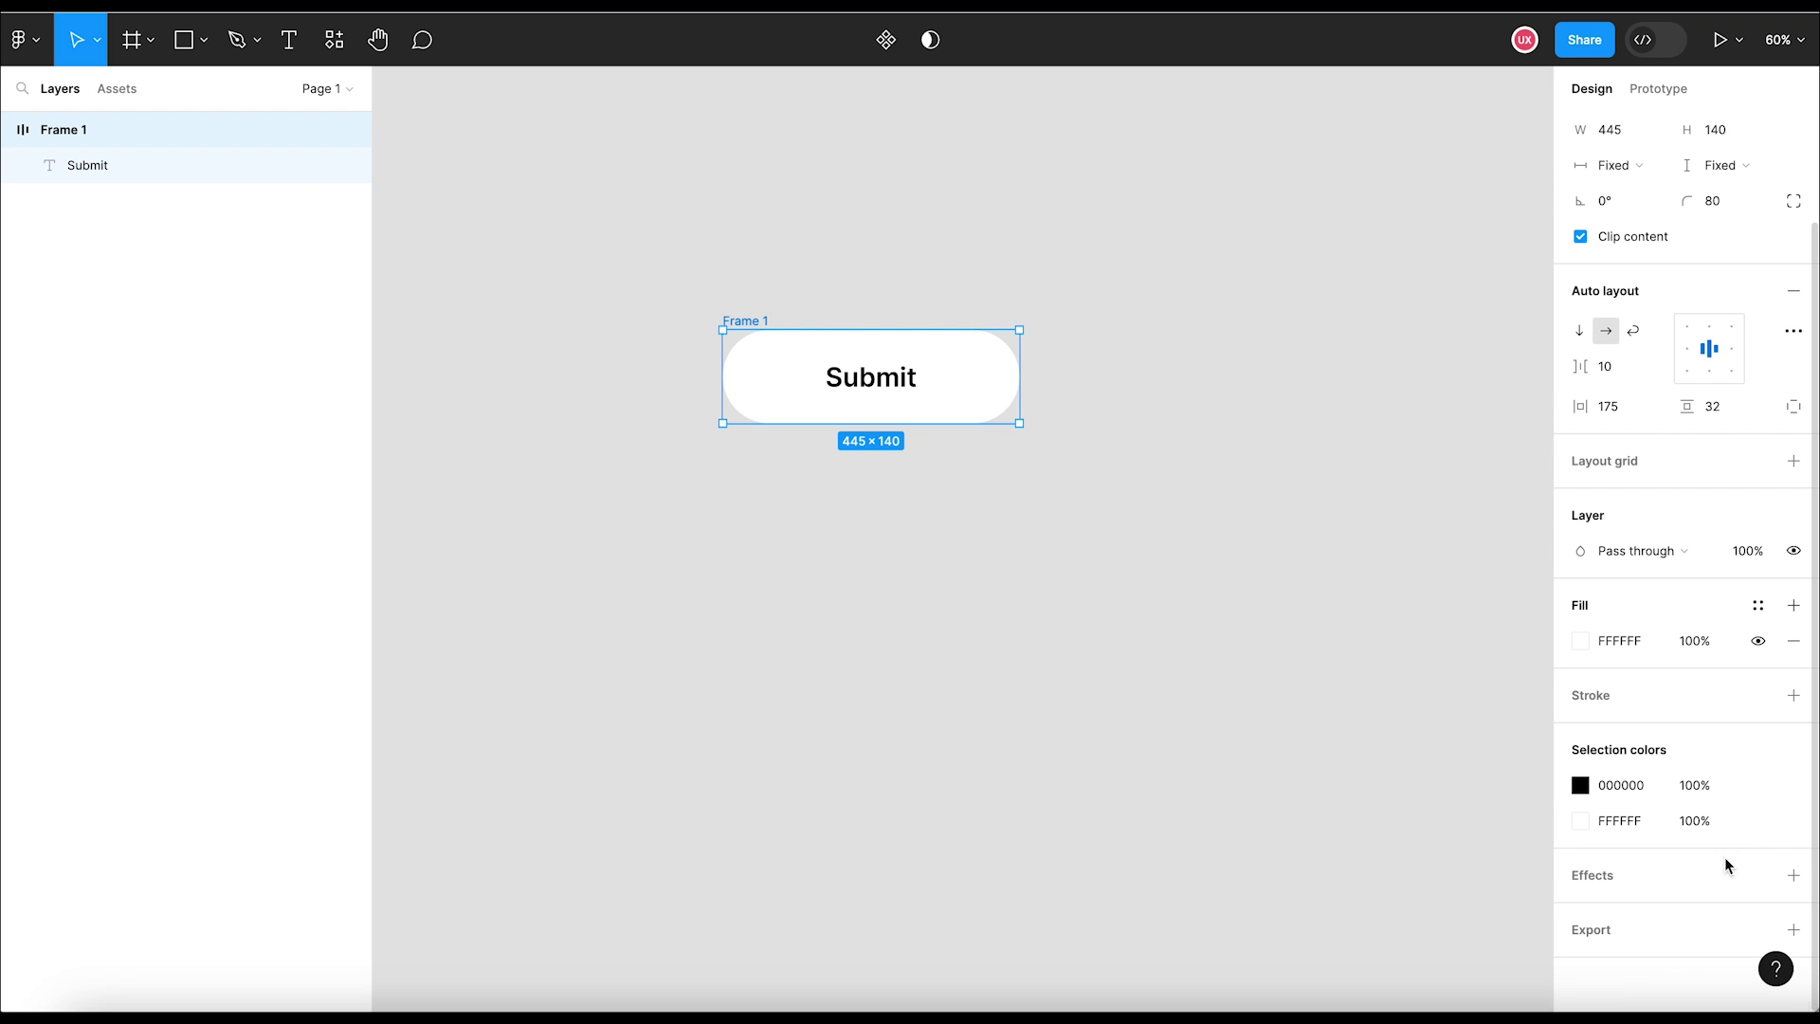
left_click(1581, 643)
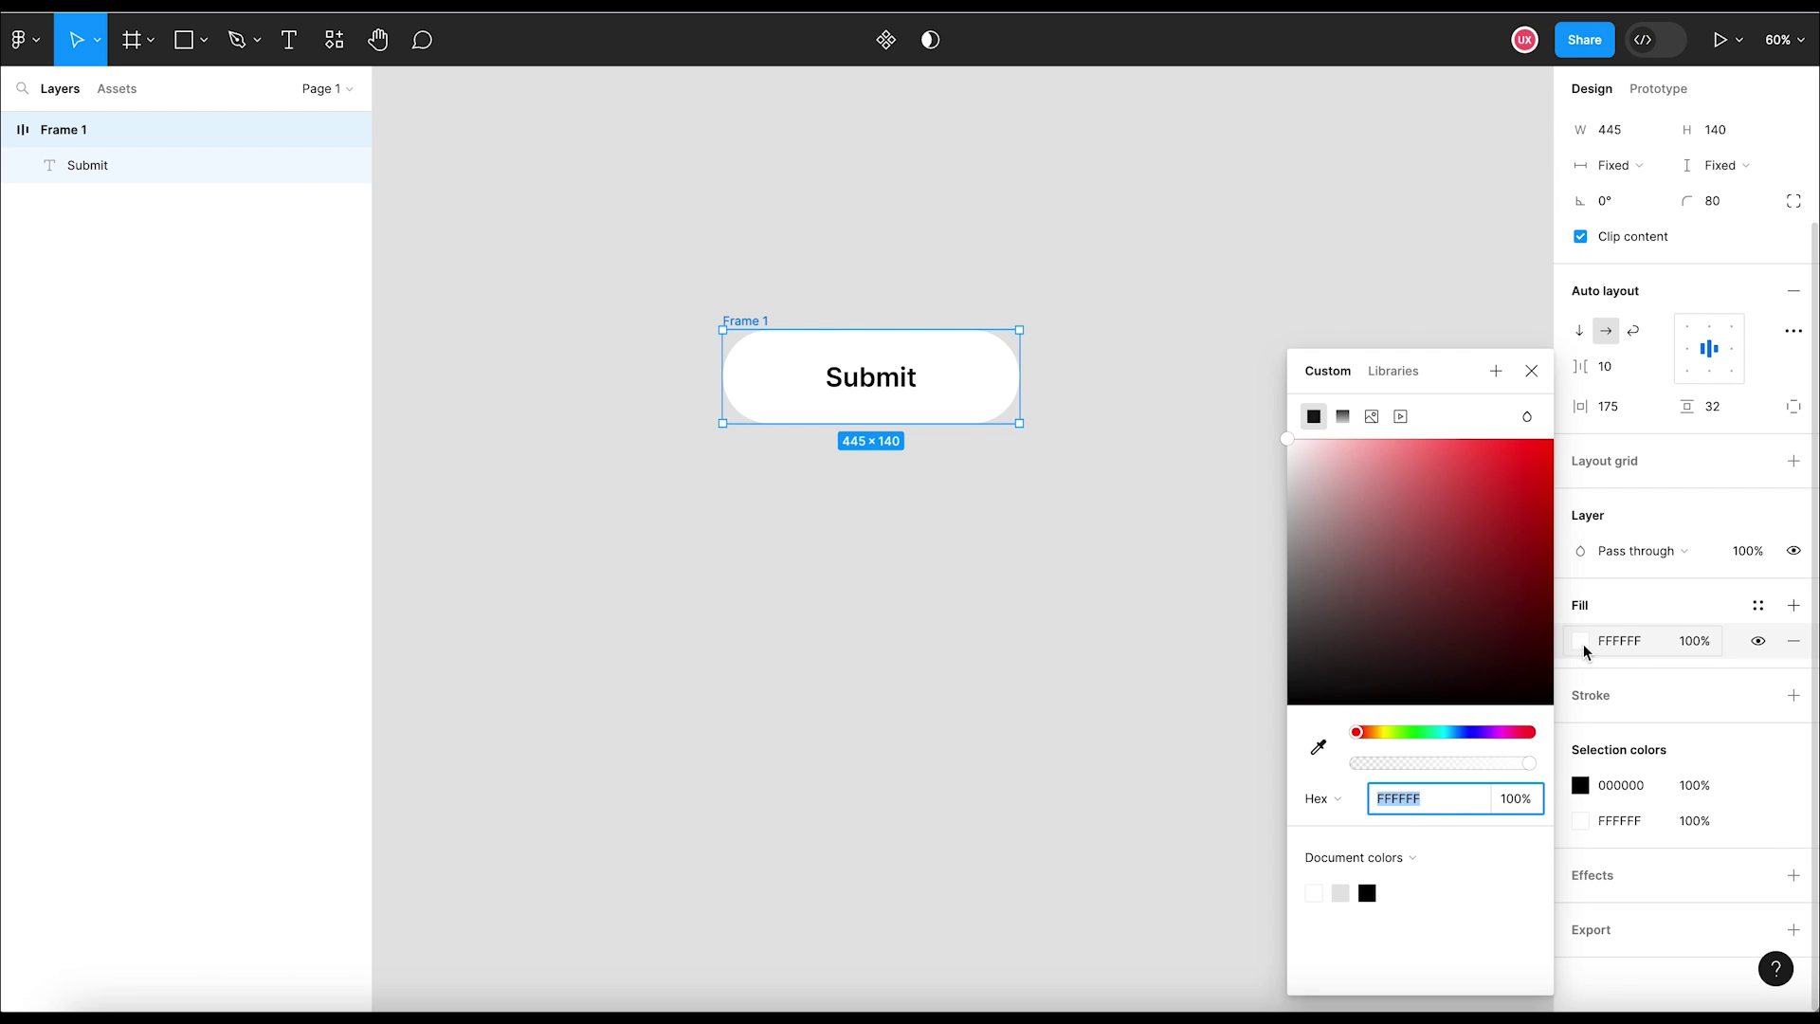
left_click_drag(1420, 732, 1431, 733)
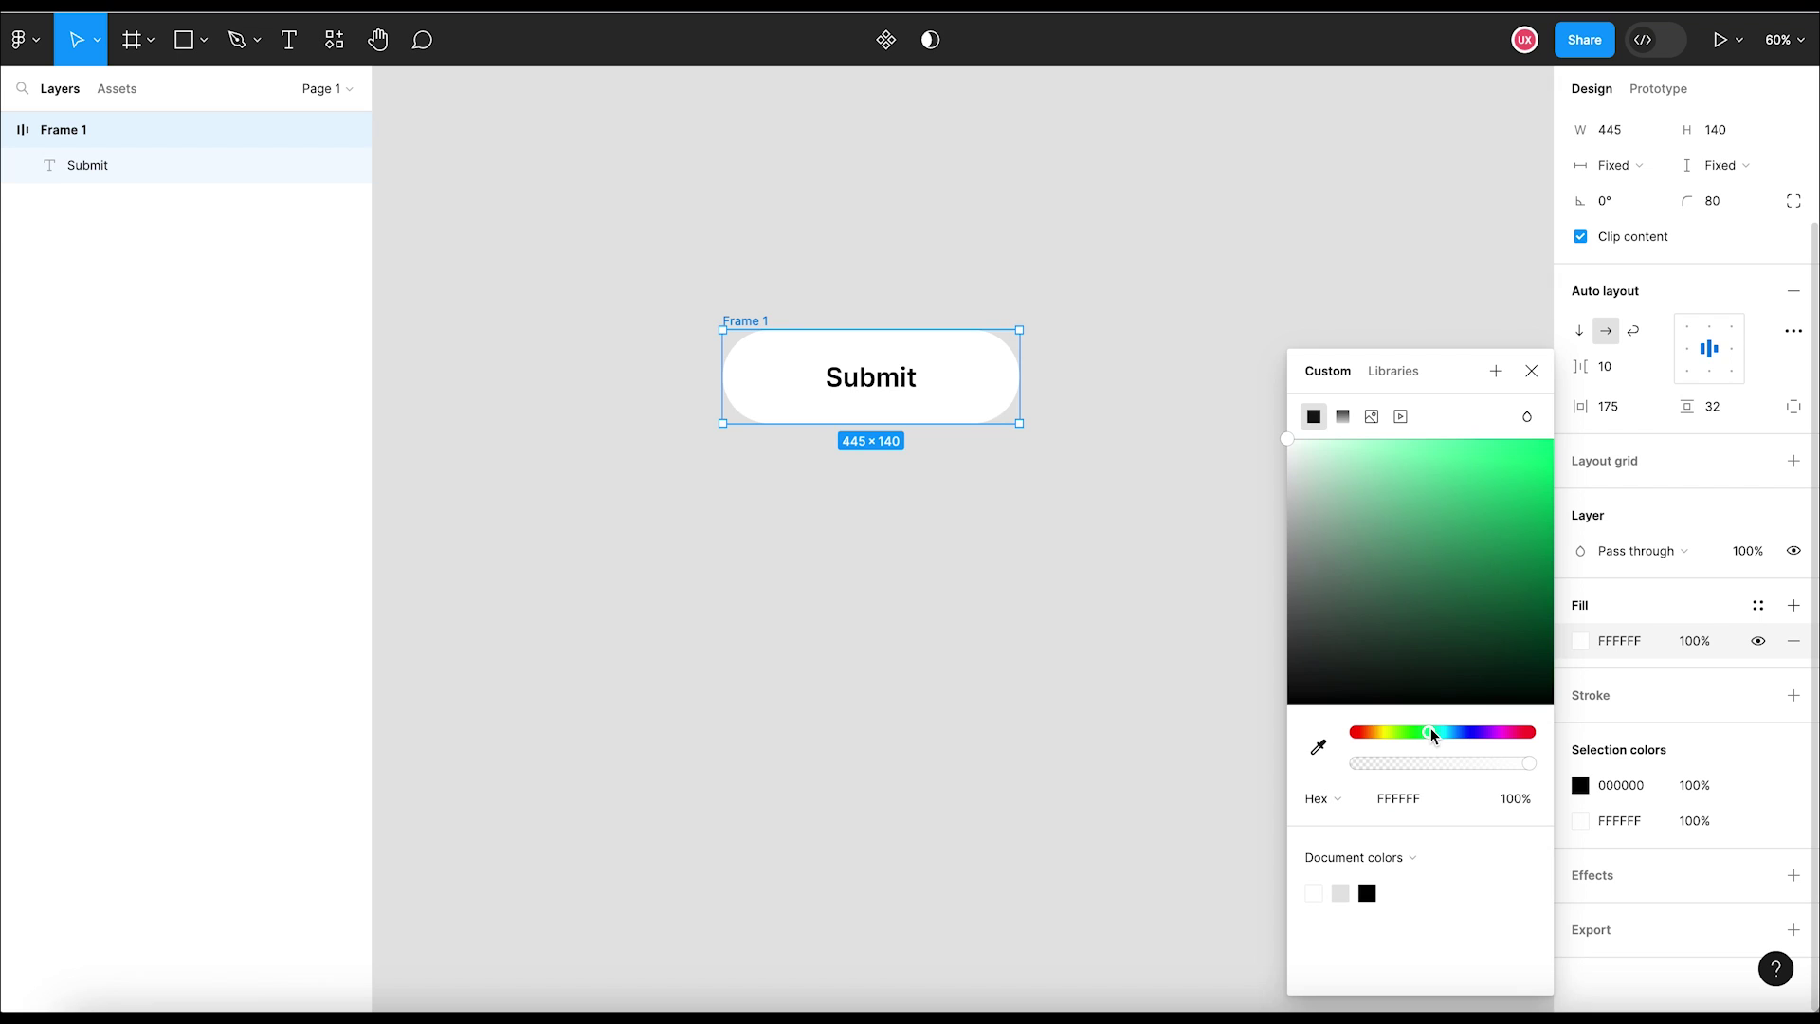
left_click_drag(1483, 553, 1518, 556)
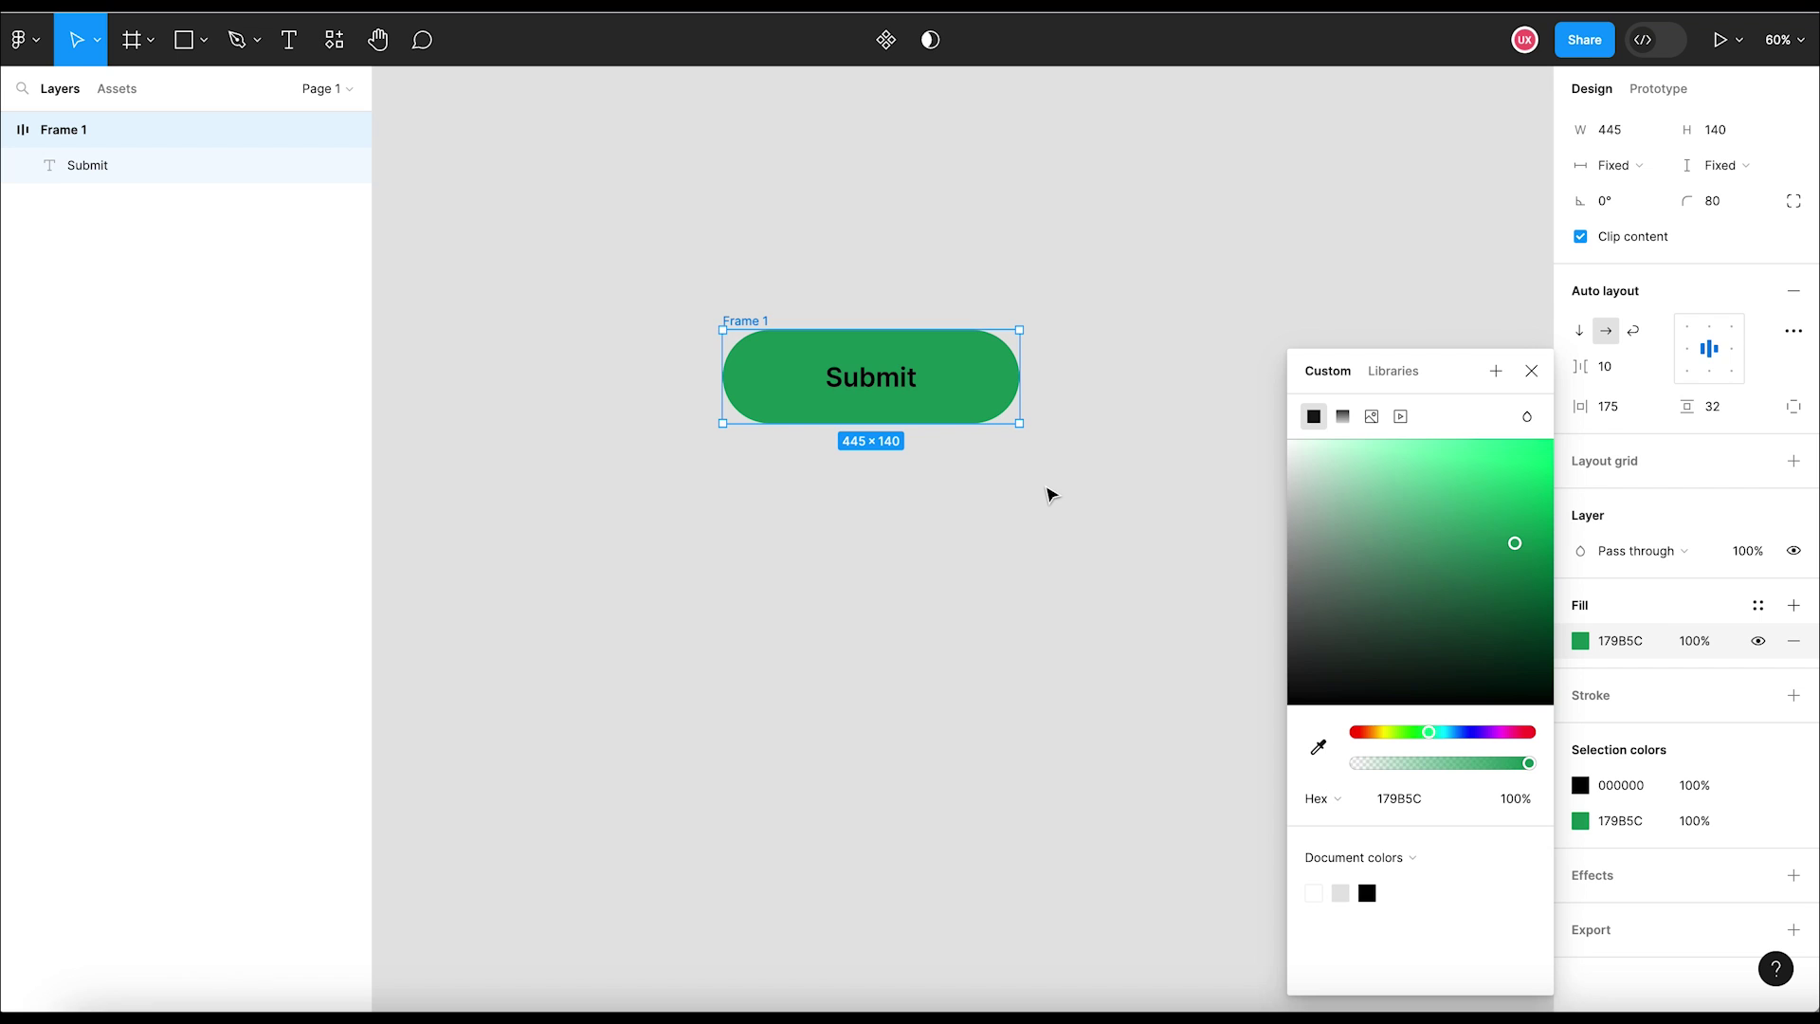
Step: Set the Submit text's fill to white FFFFFF and its font size to 48
left_click(894, 383)
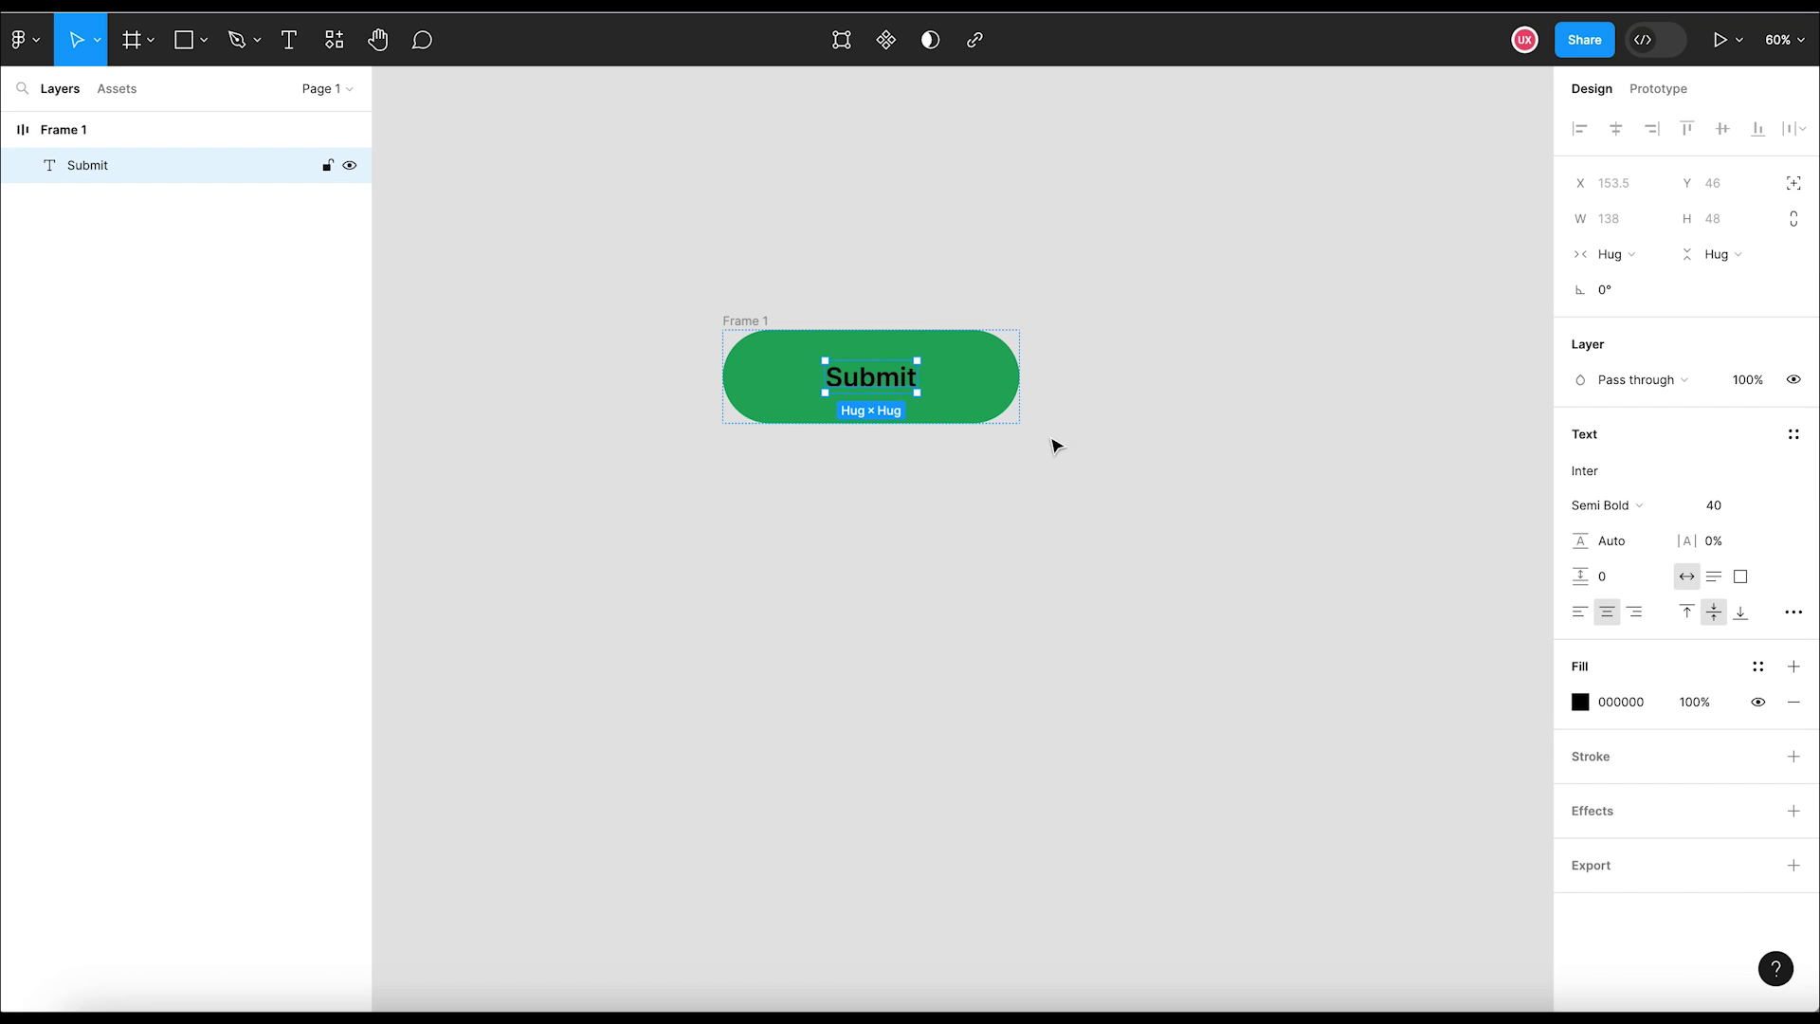
left_click(1581, 702)
left_click_drag(1382, 580, 1243, 443)
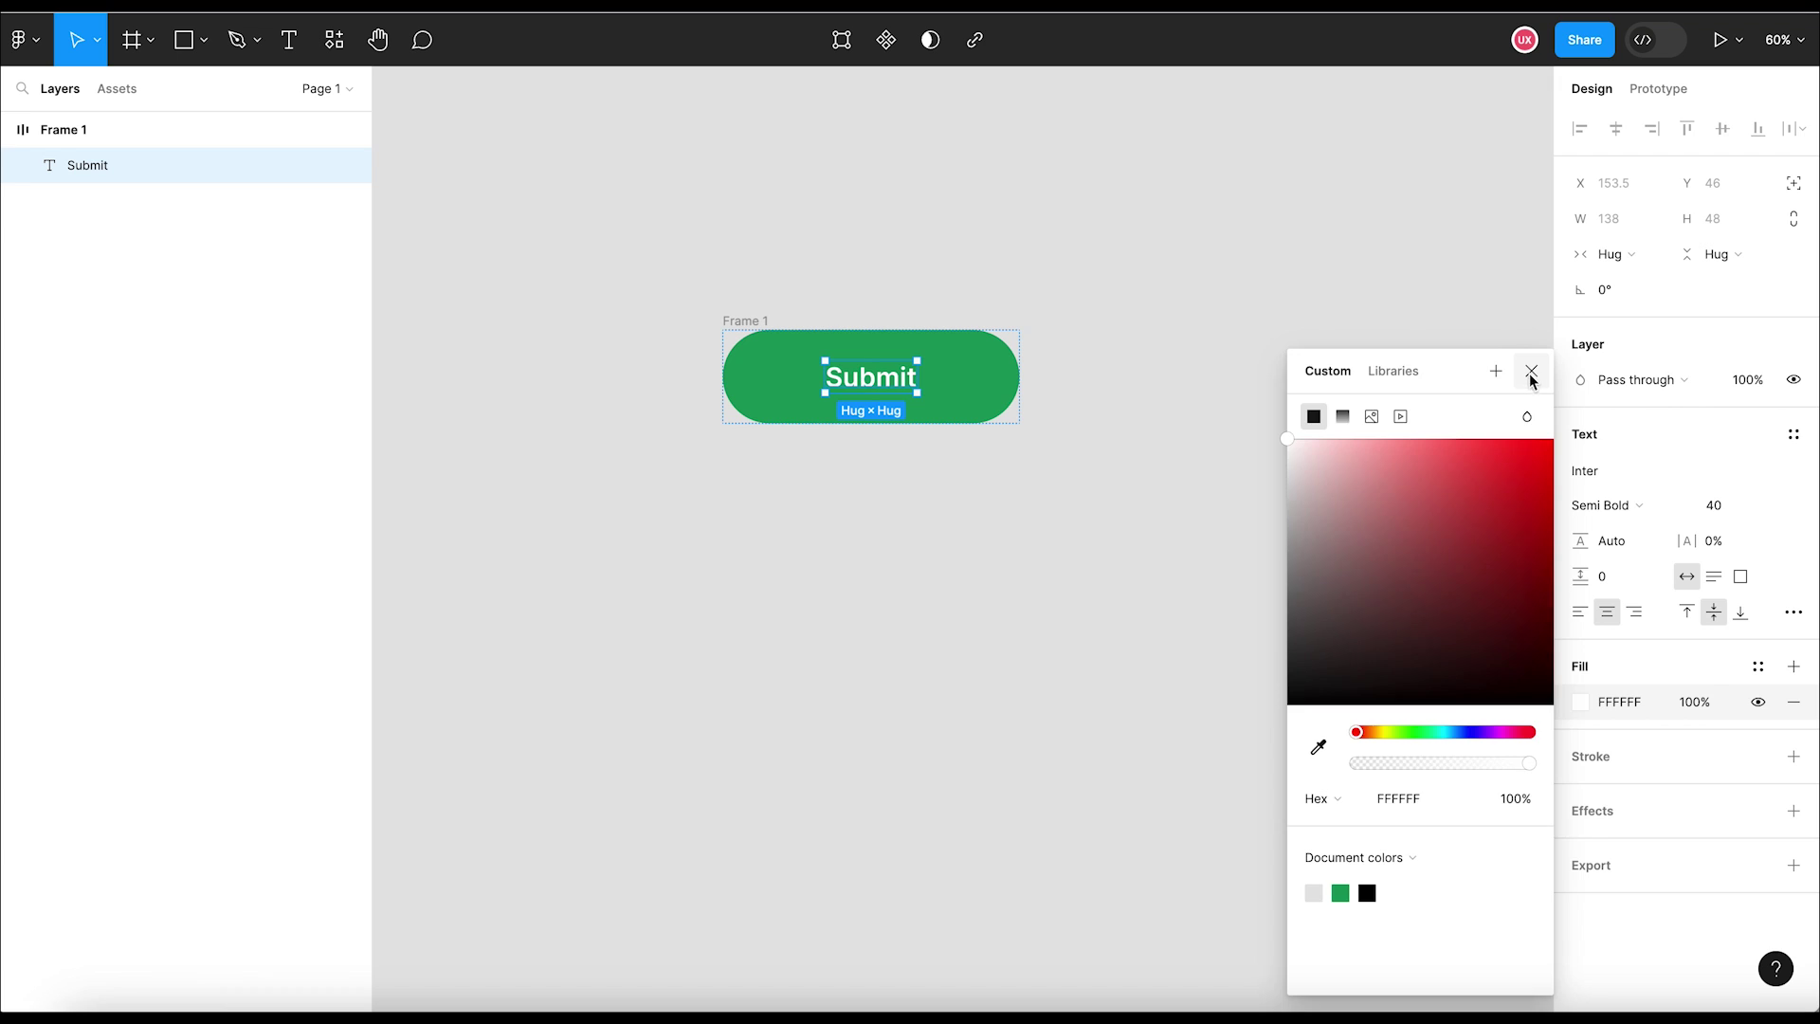
left_click(1531, 371)
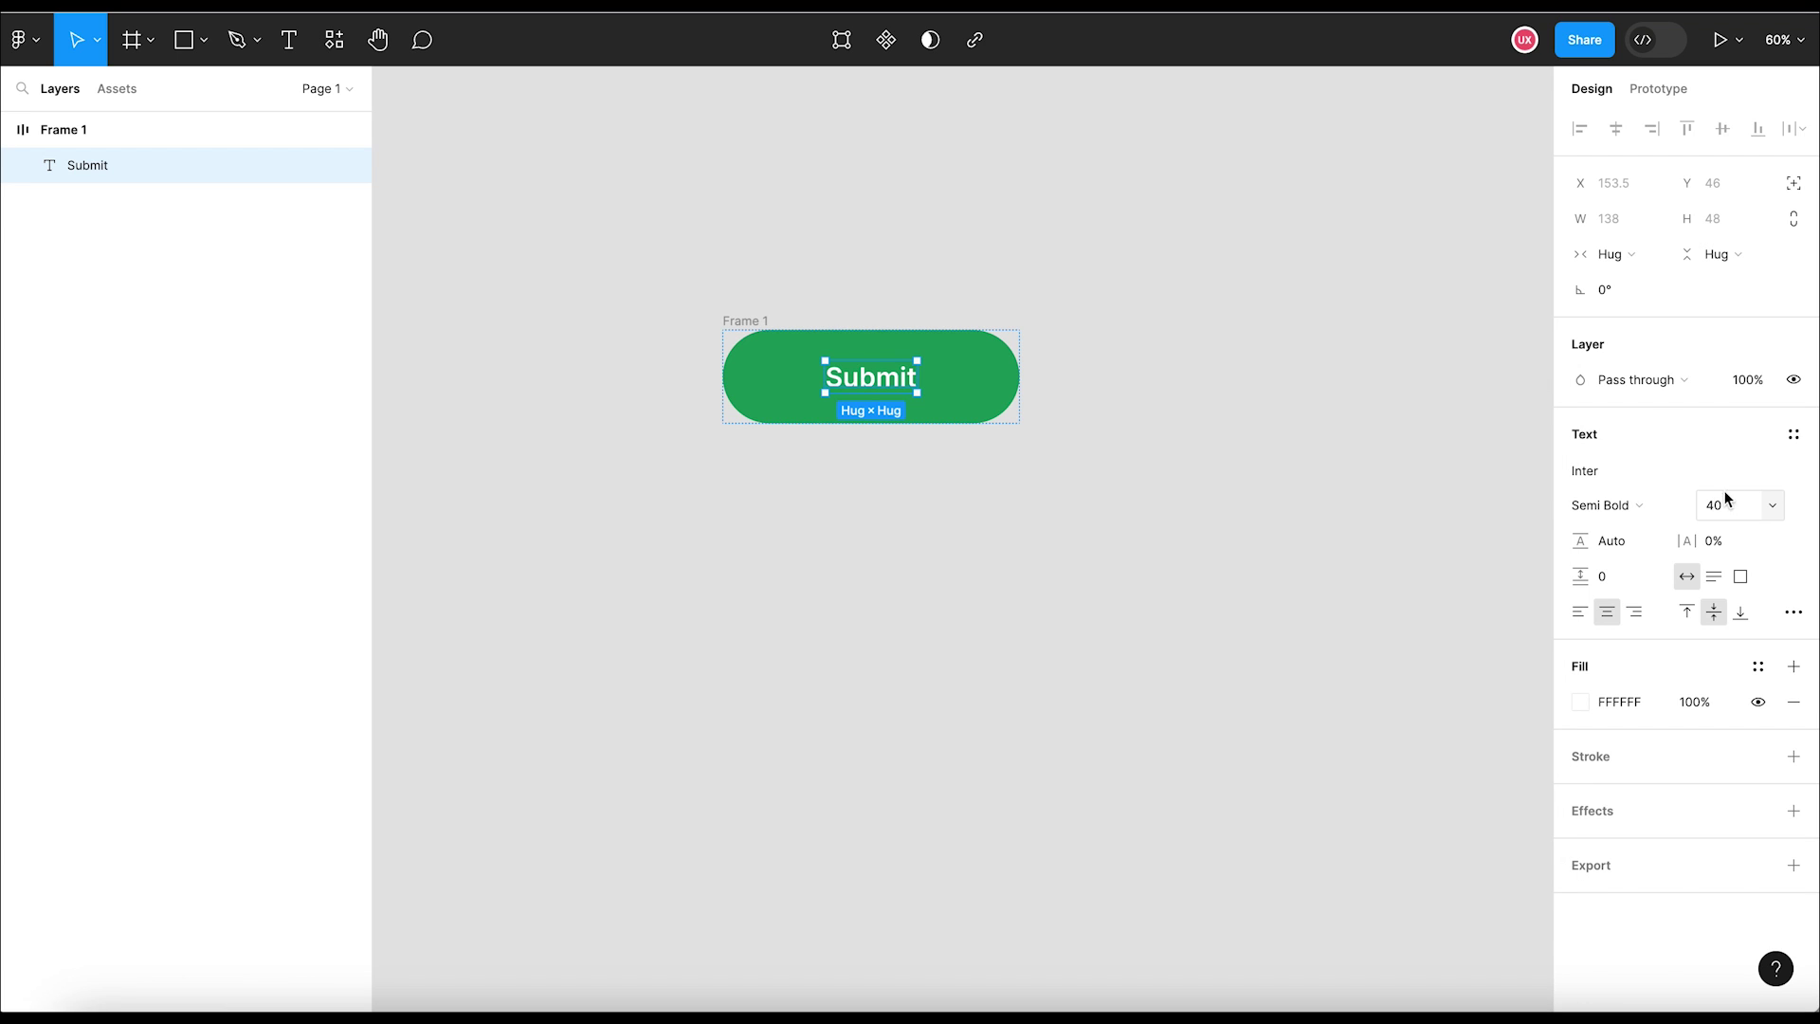
left_click(1769, 515)
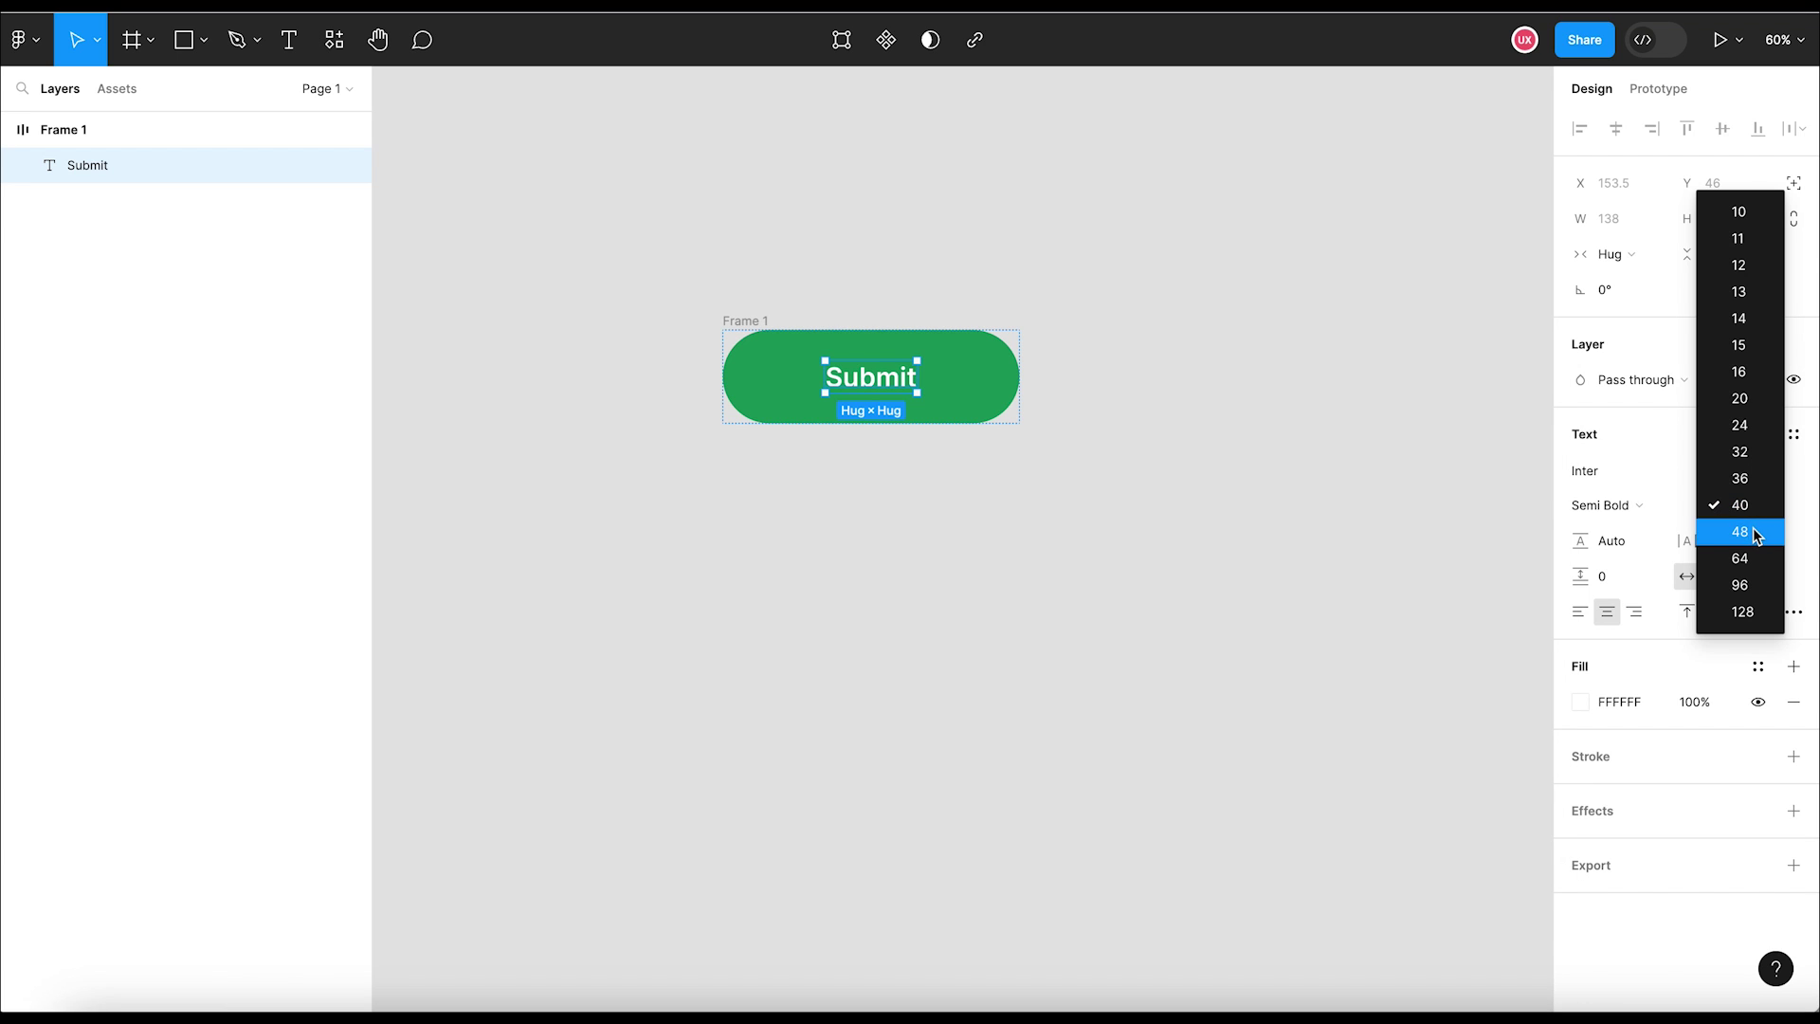
left_click(1739, 531)
left_click(1130, 582)
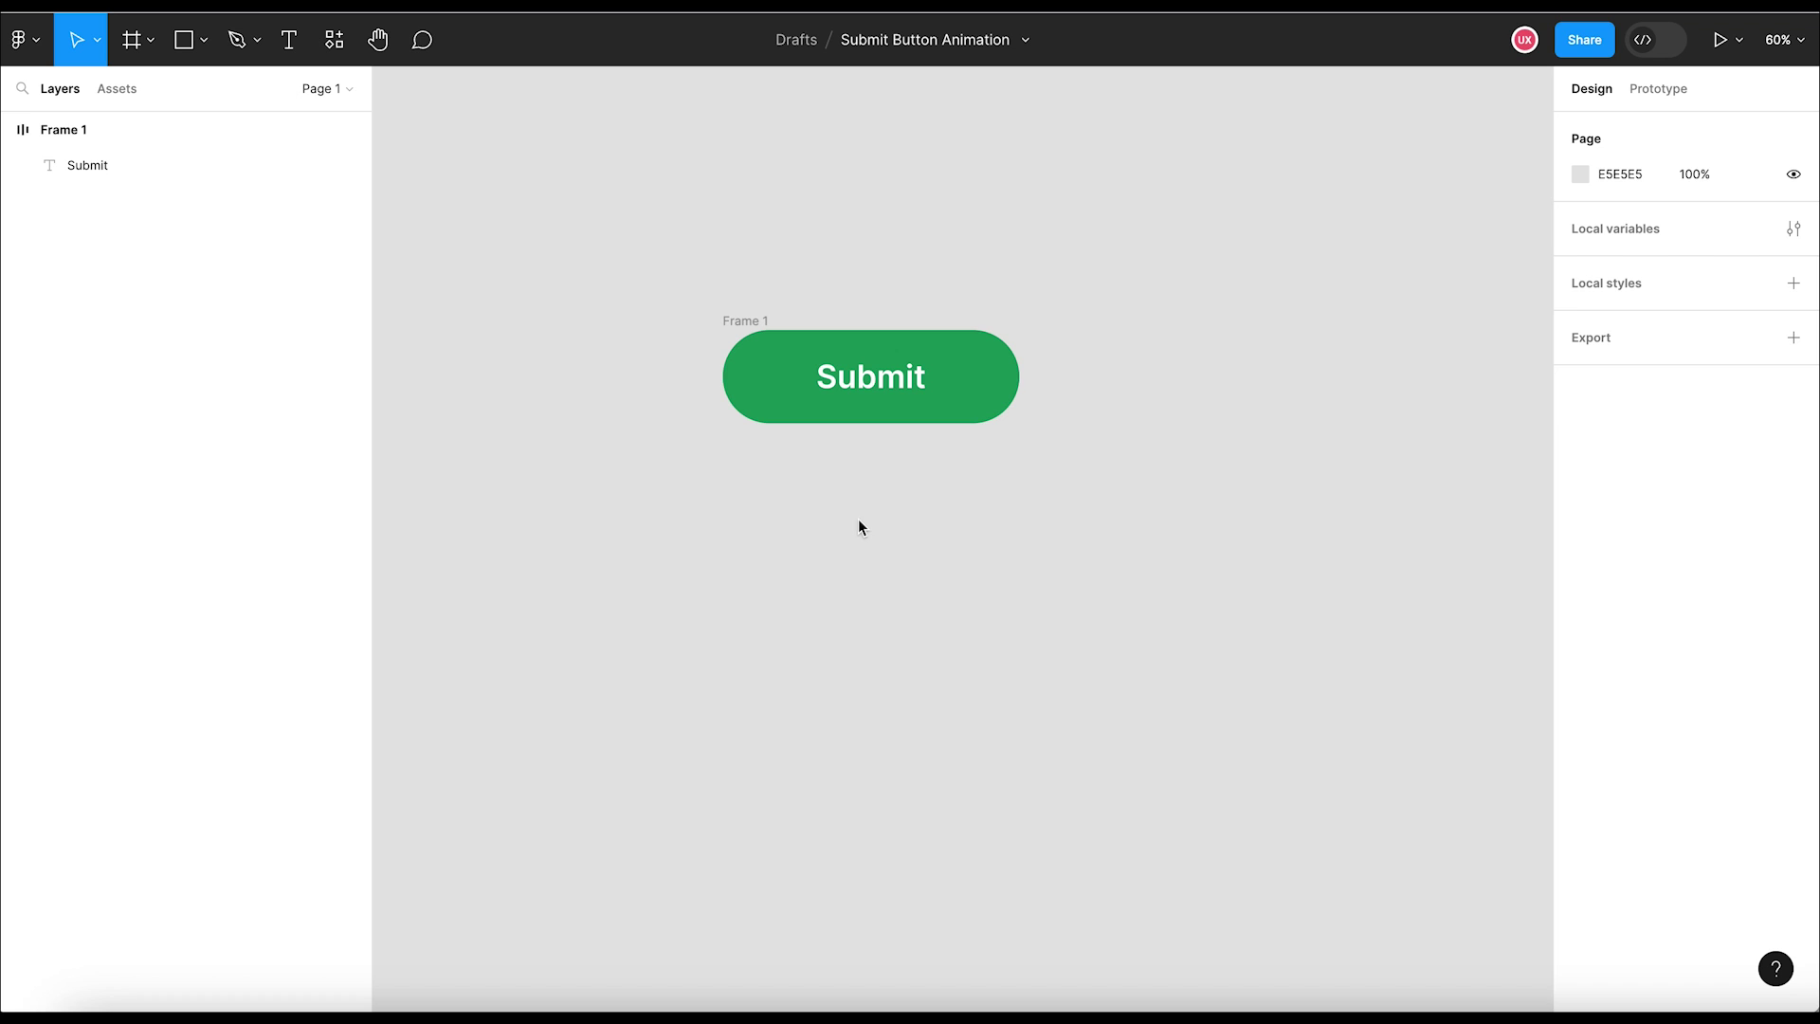
Step: Turn Frame 1 into a component and add a Variant property to it
left_click(762, 319)
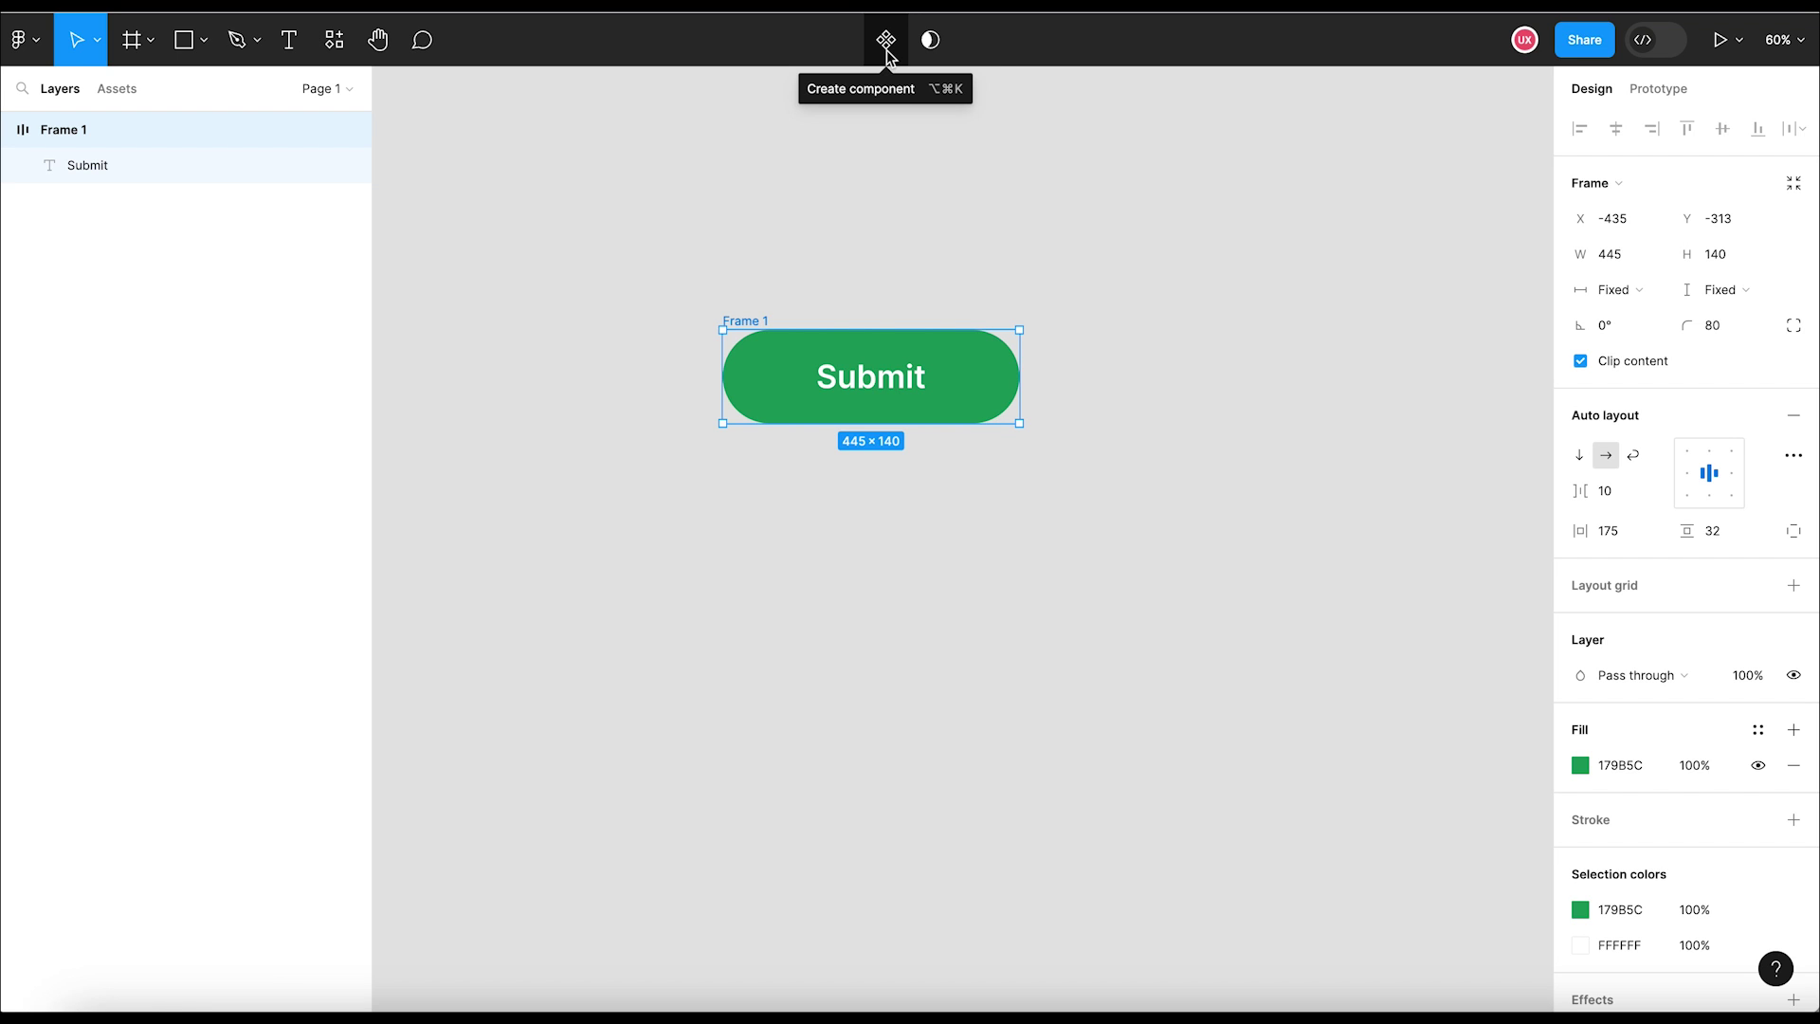
right_click(970, 377)
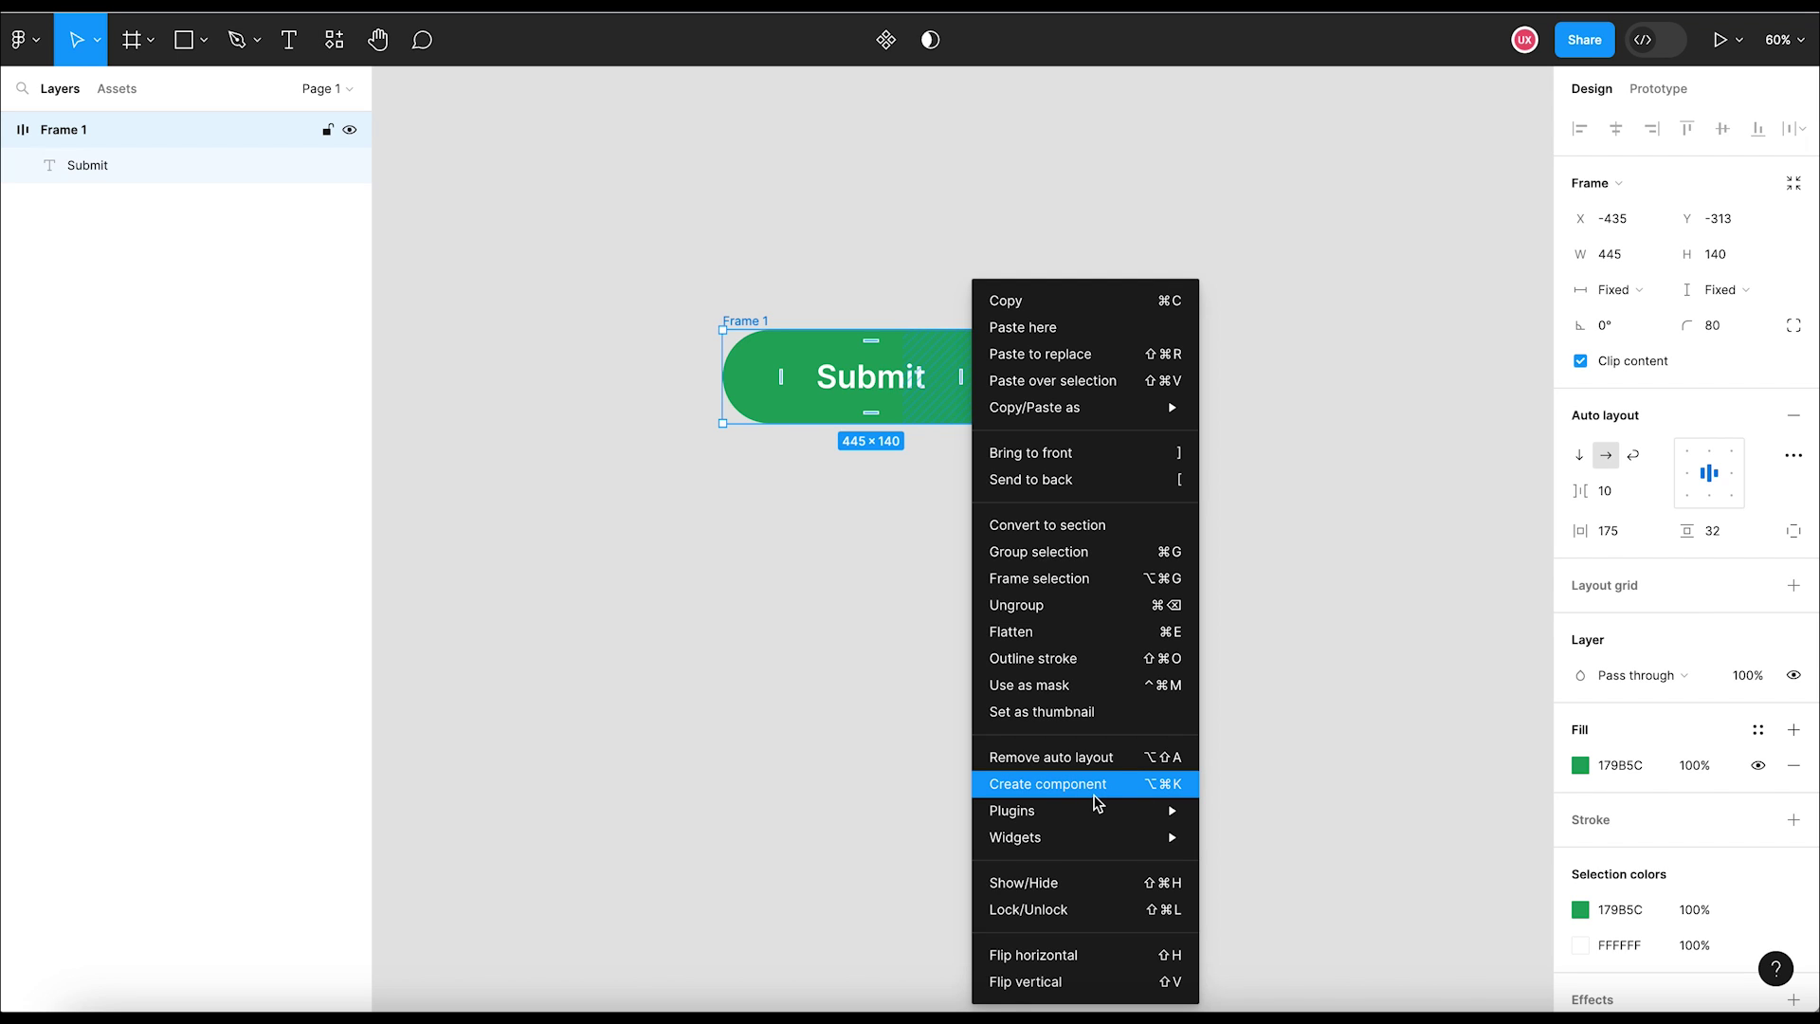
left_click(892, 674)
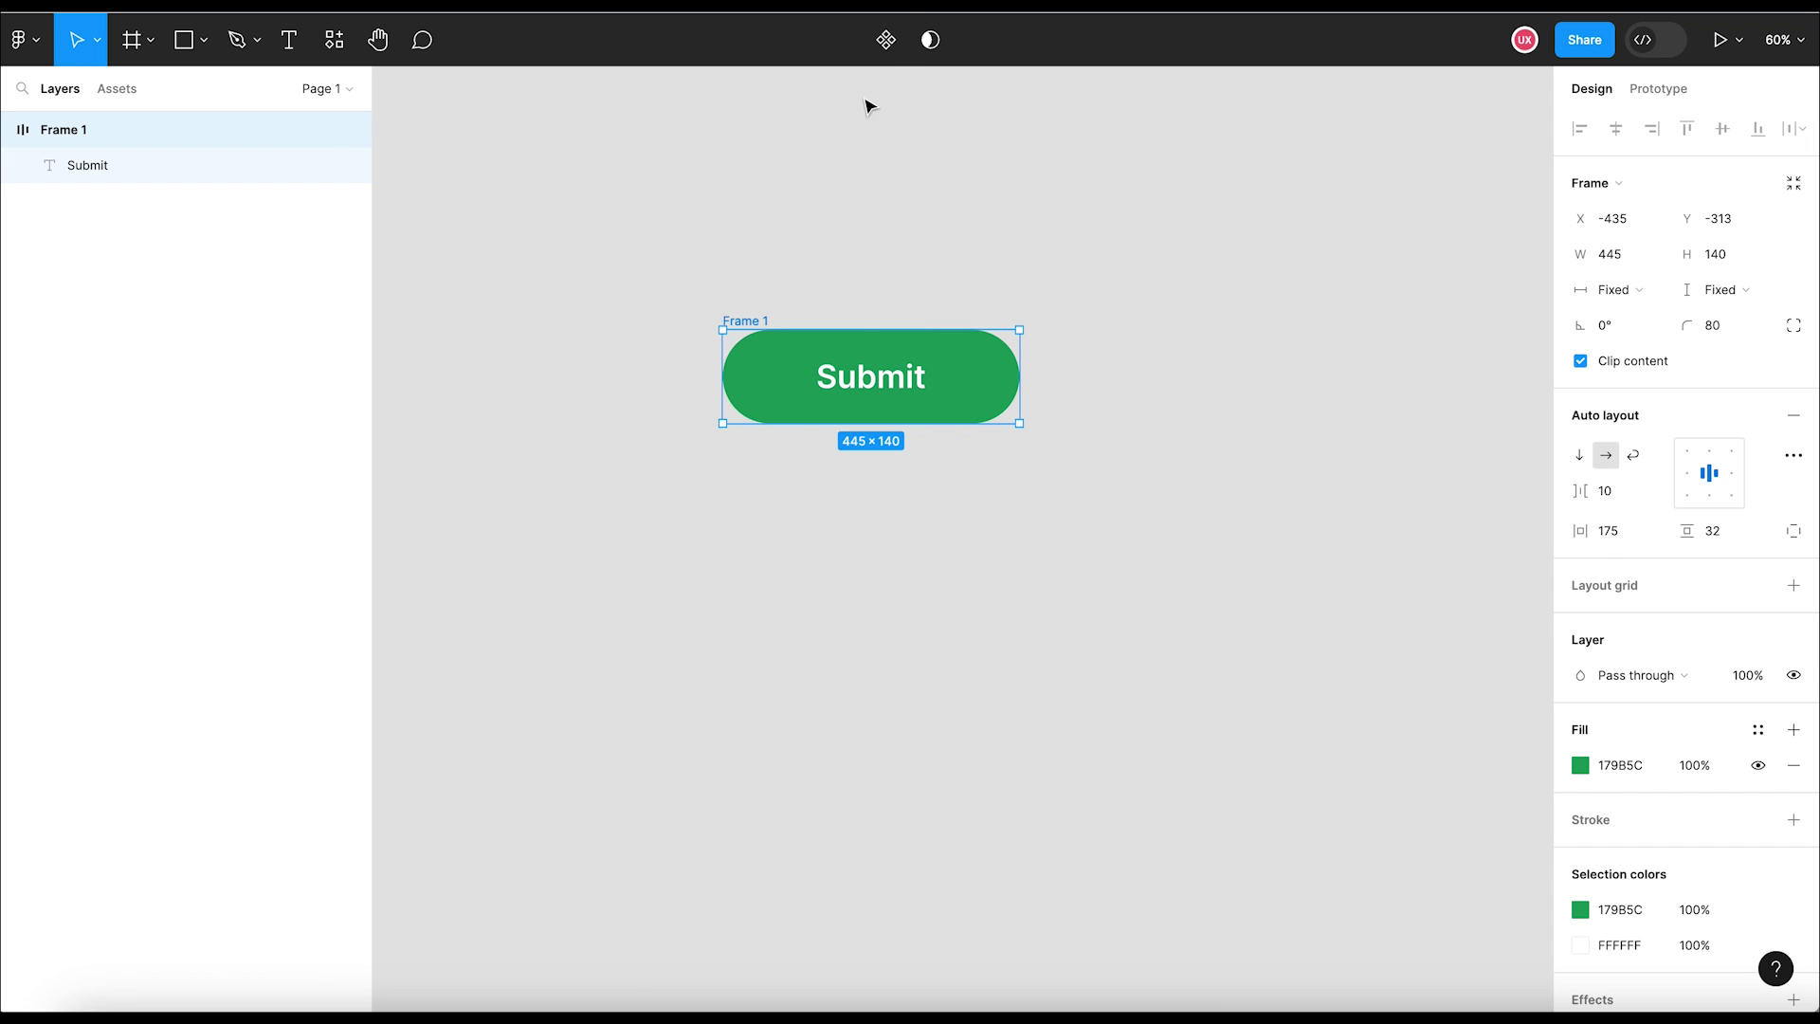
left_click(886, 40)
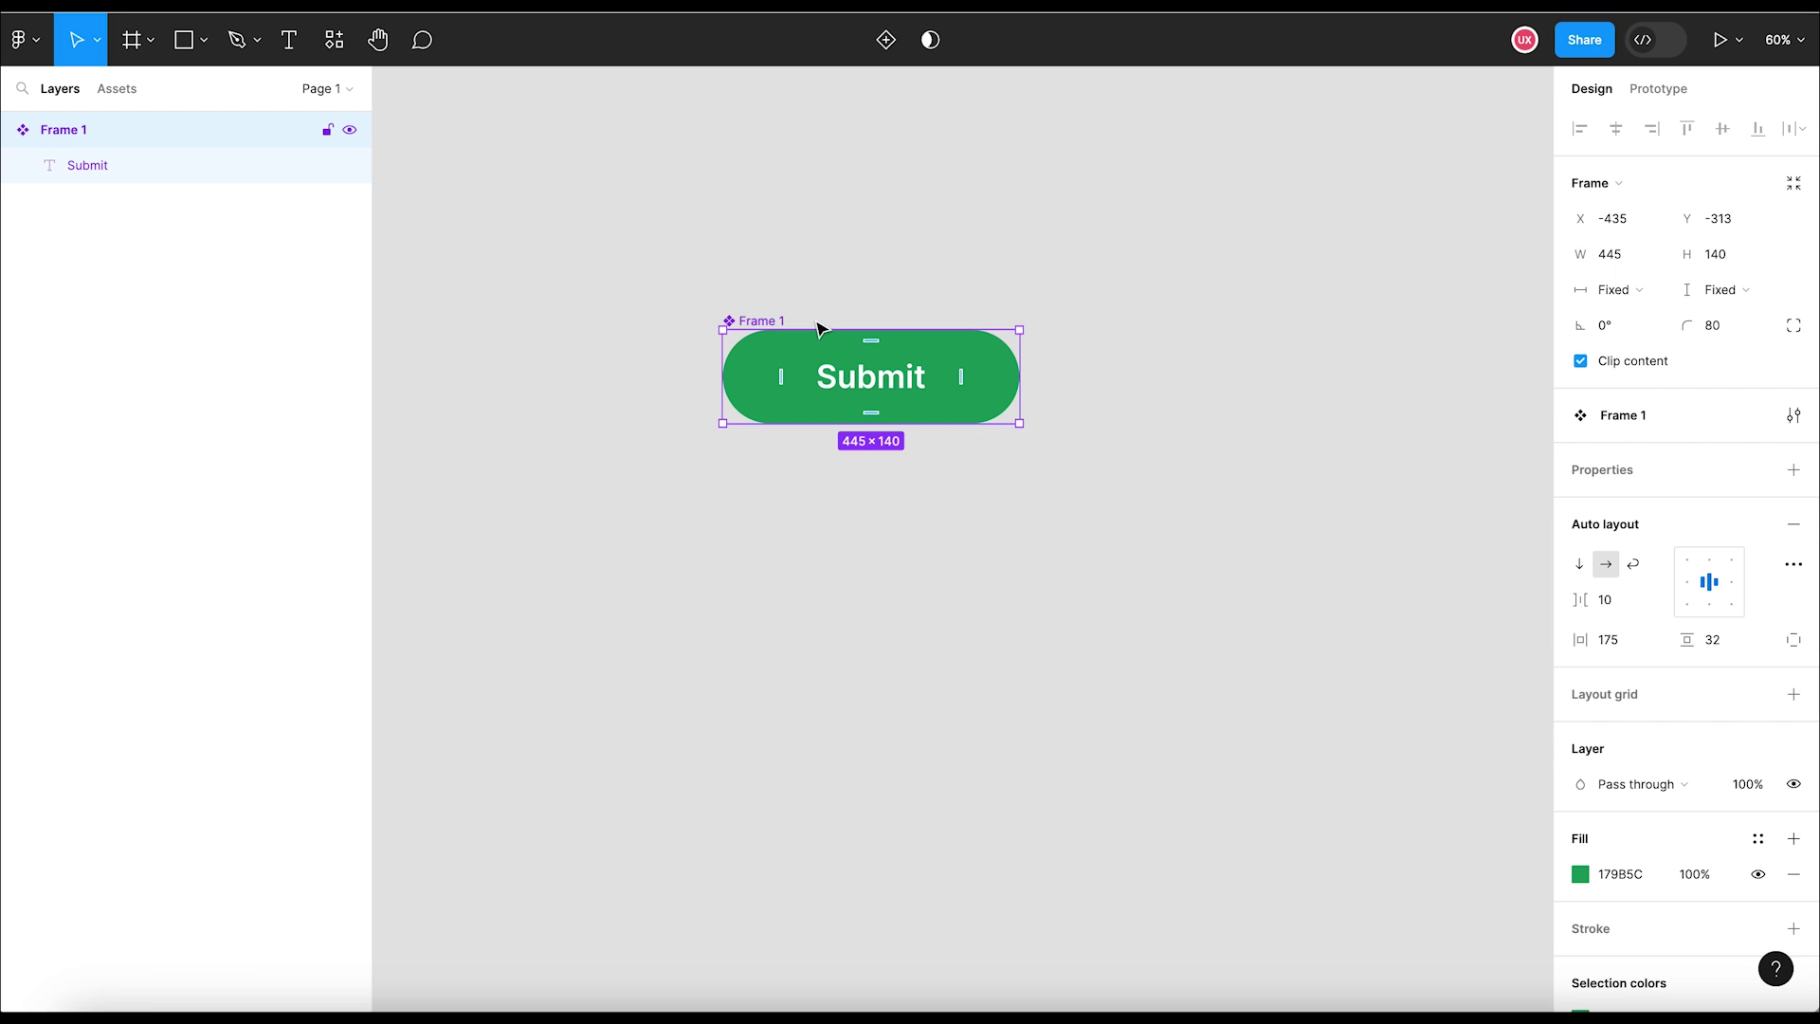
left_click(1793, 474)
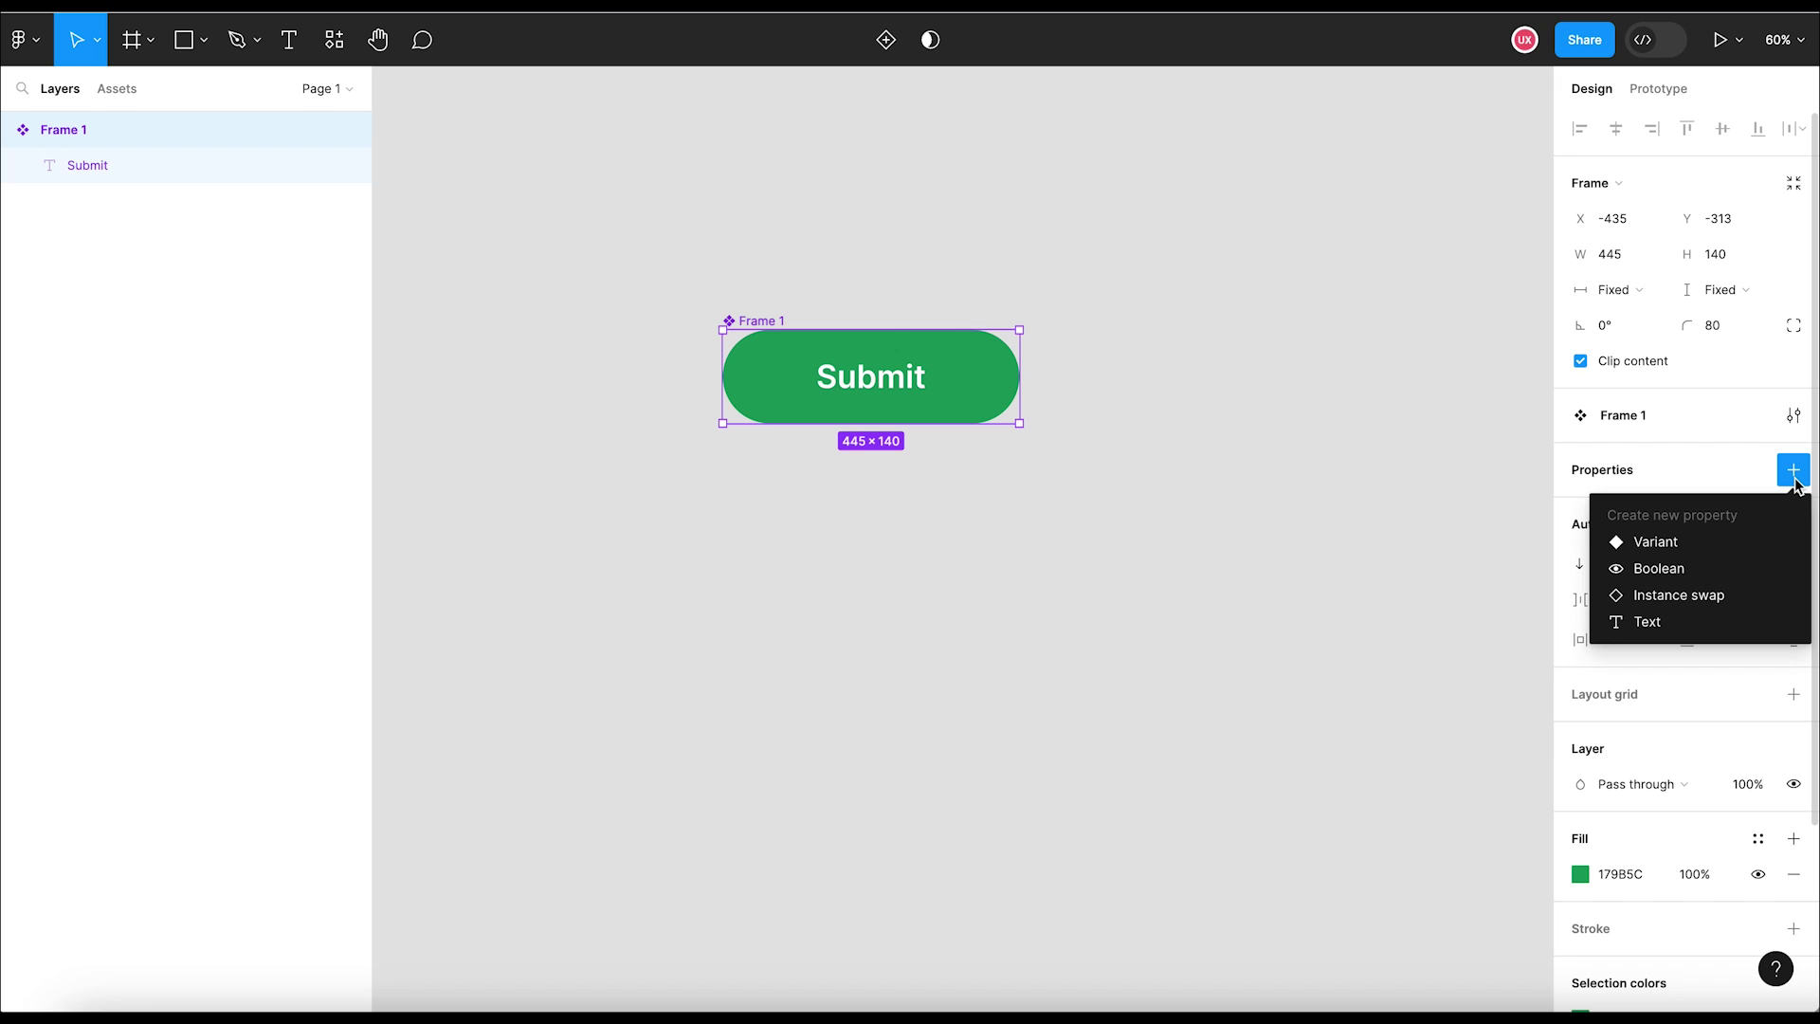
left_click(1726, 548)
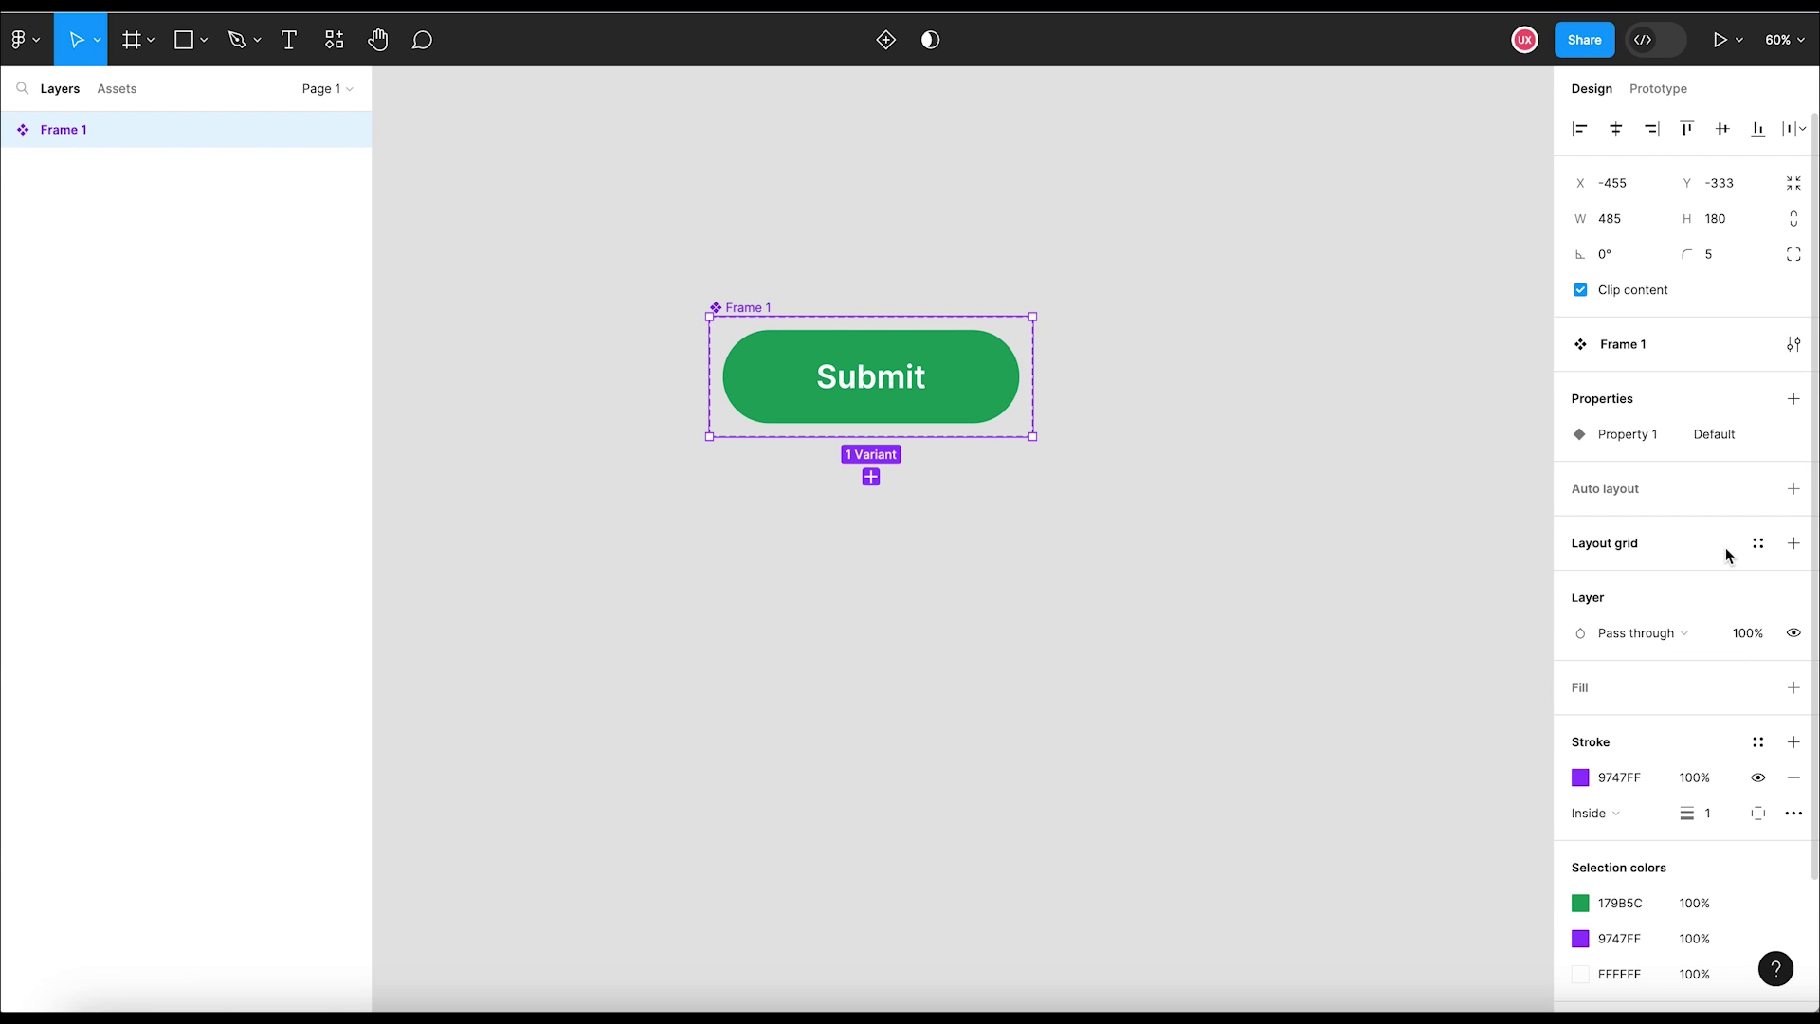
Step: Add a second variant of the Submit button to the Frame 1 component set
left_click(1152, 603)
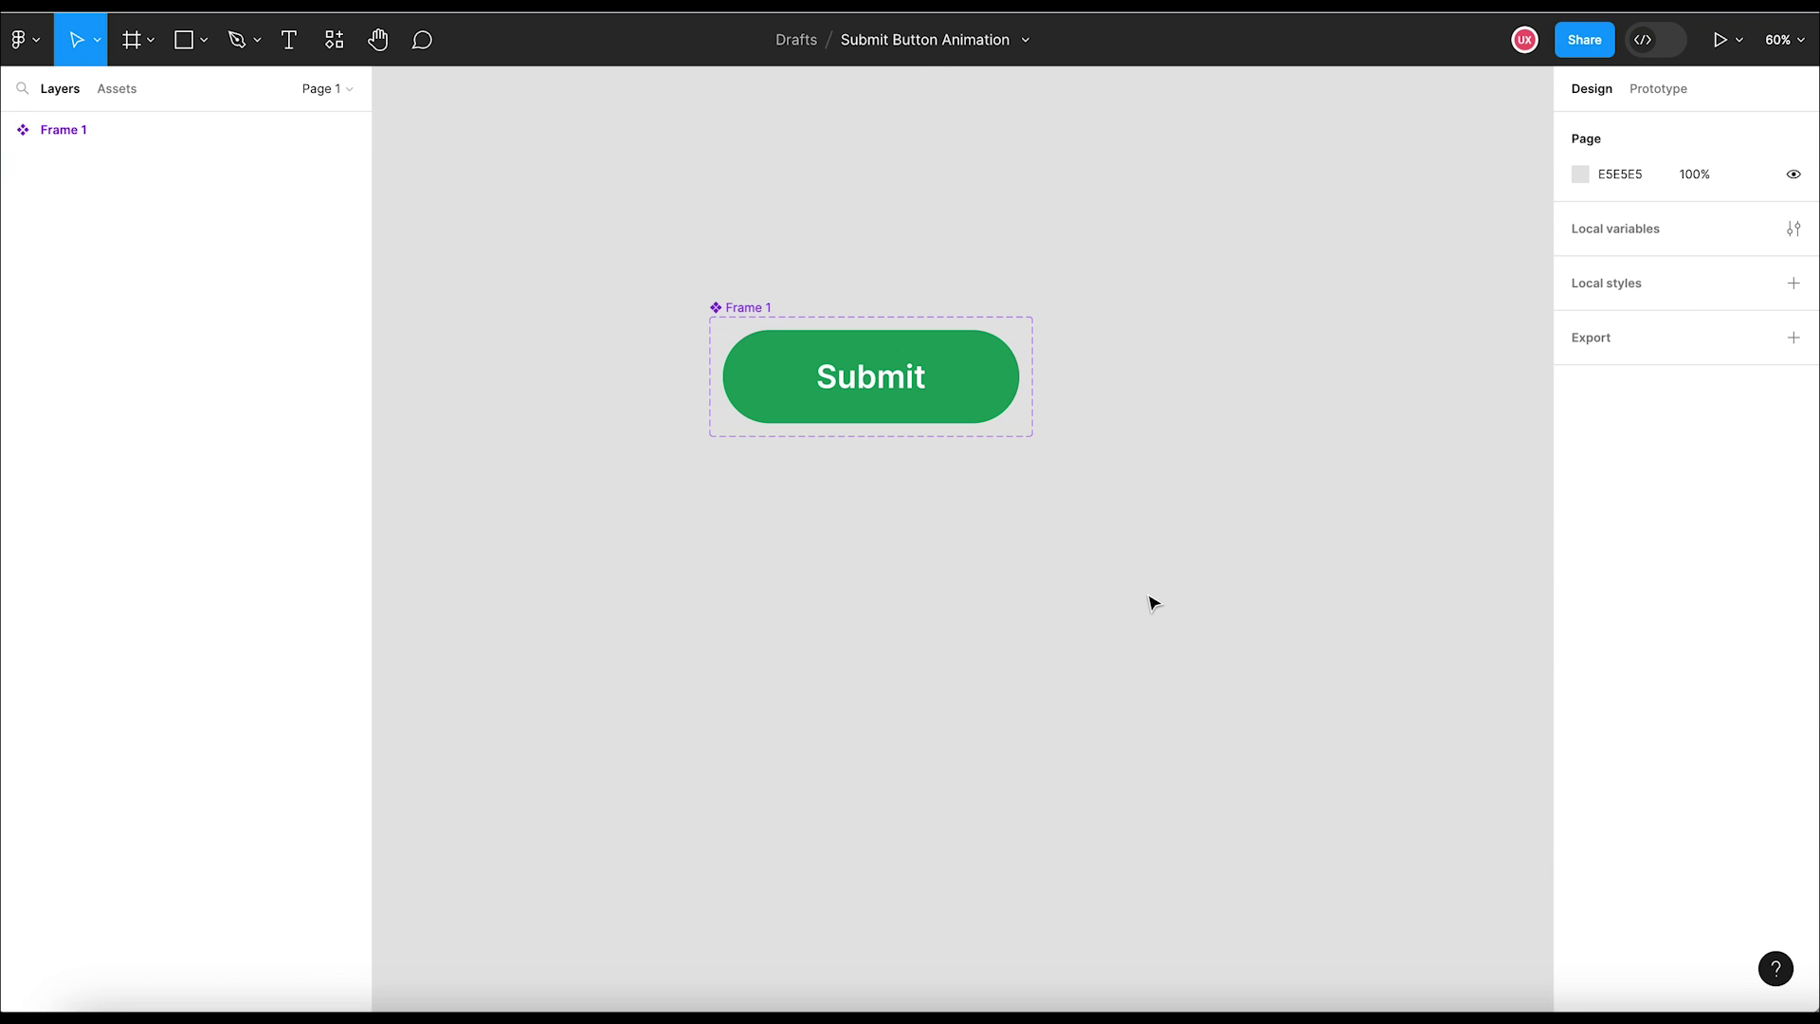
left_click(771, 308)
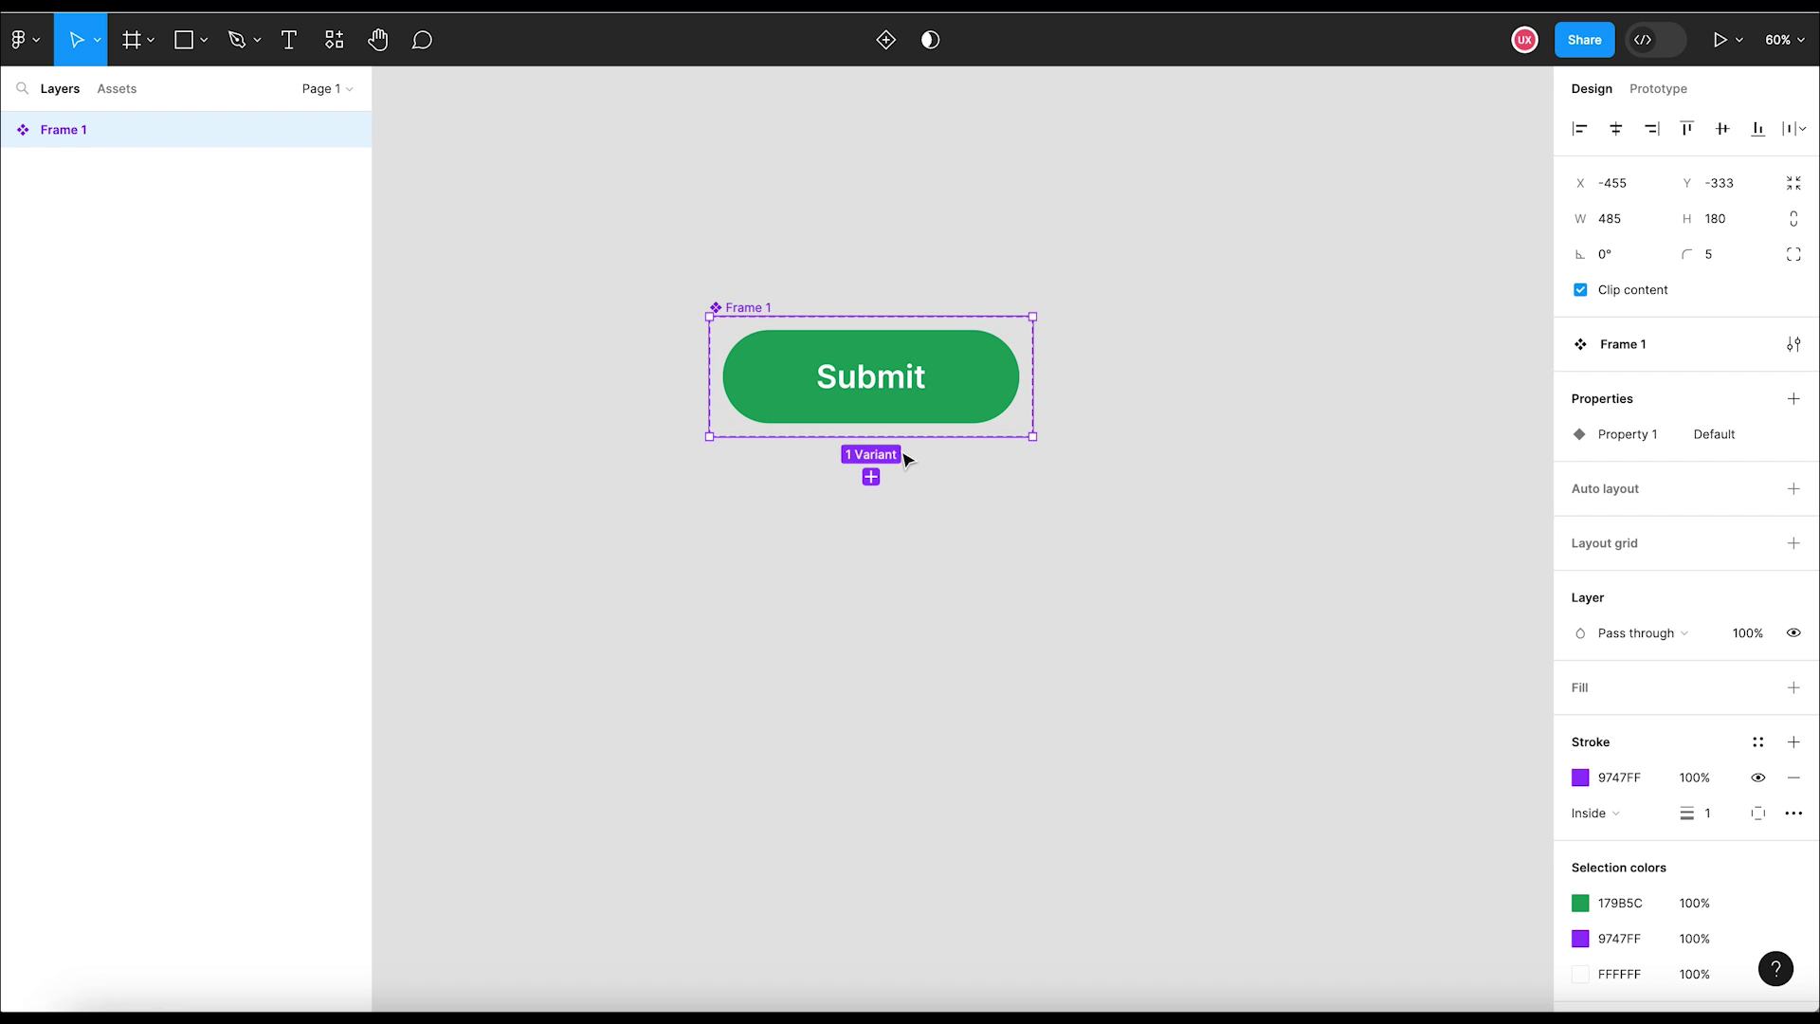
left_click(871, 477)
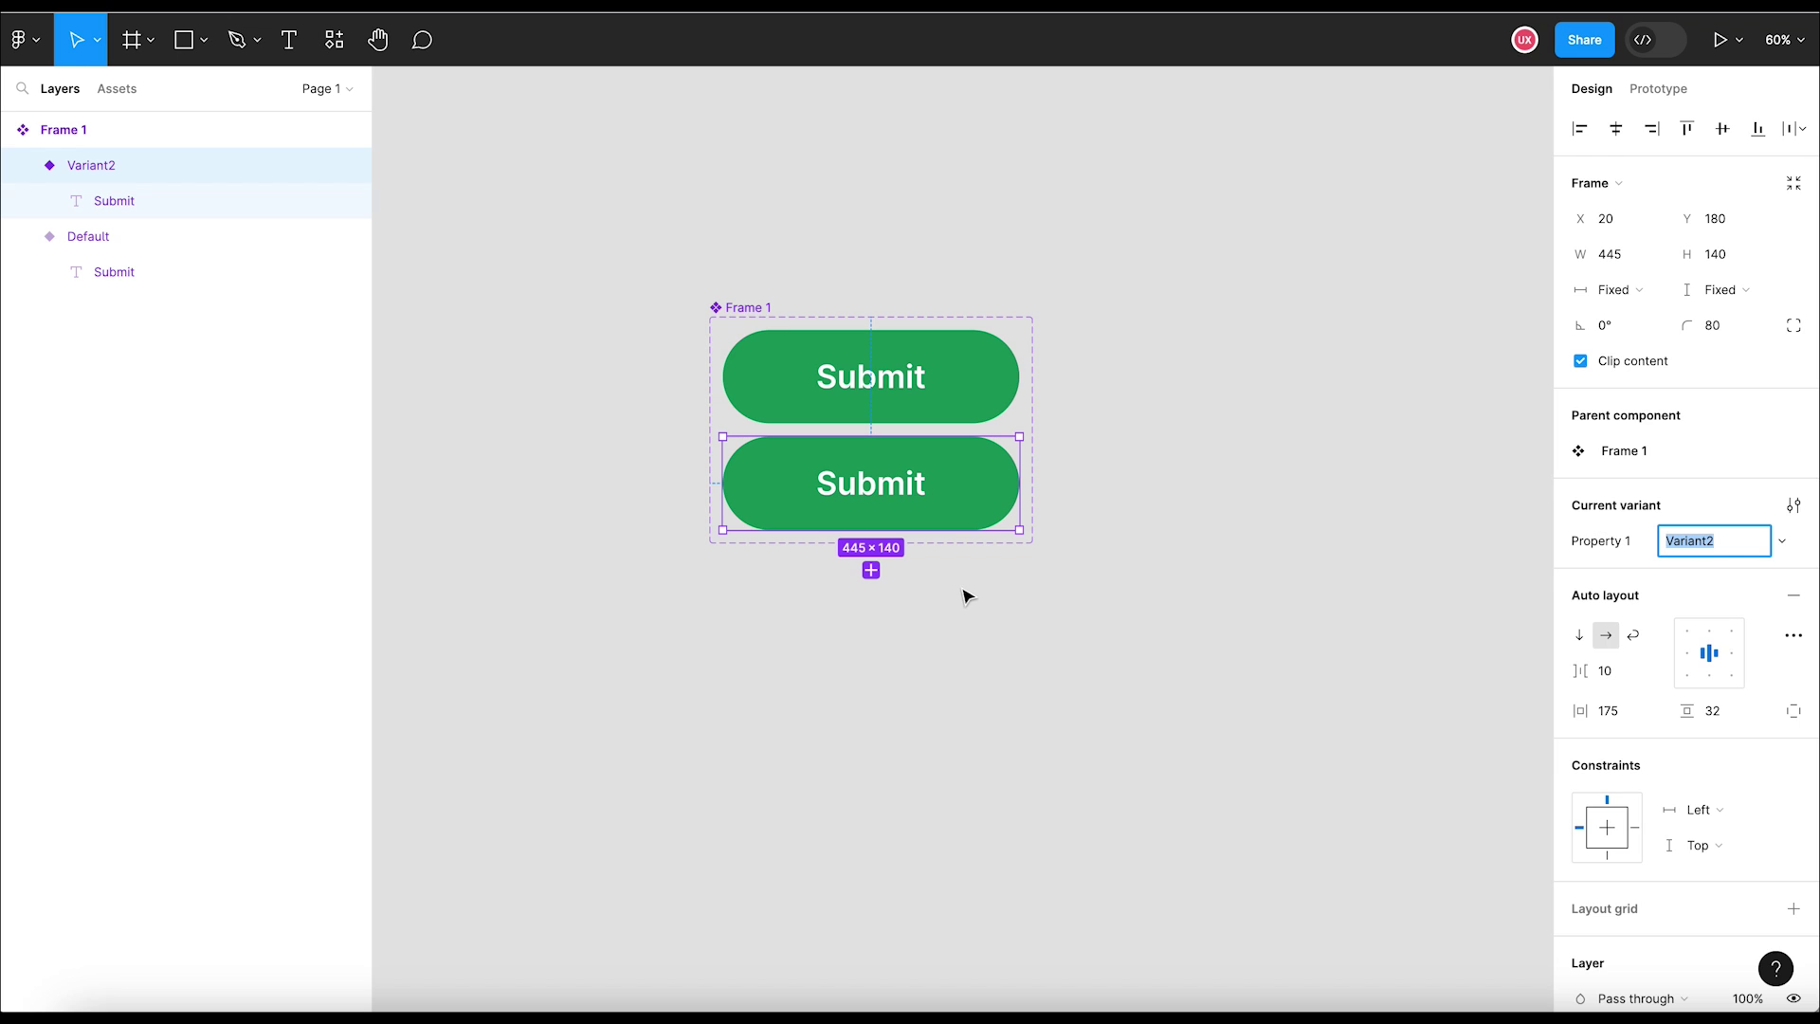
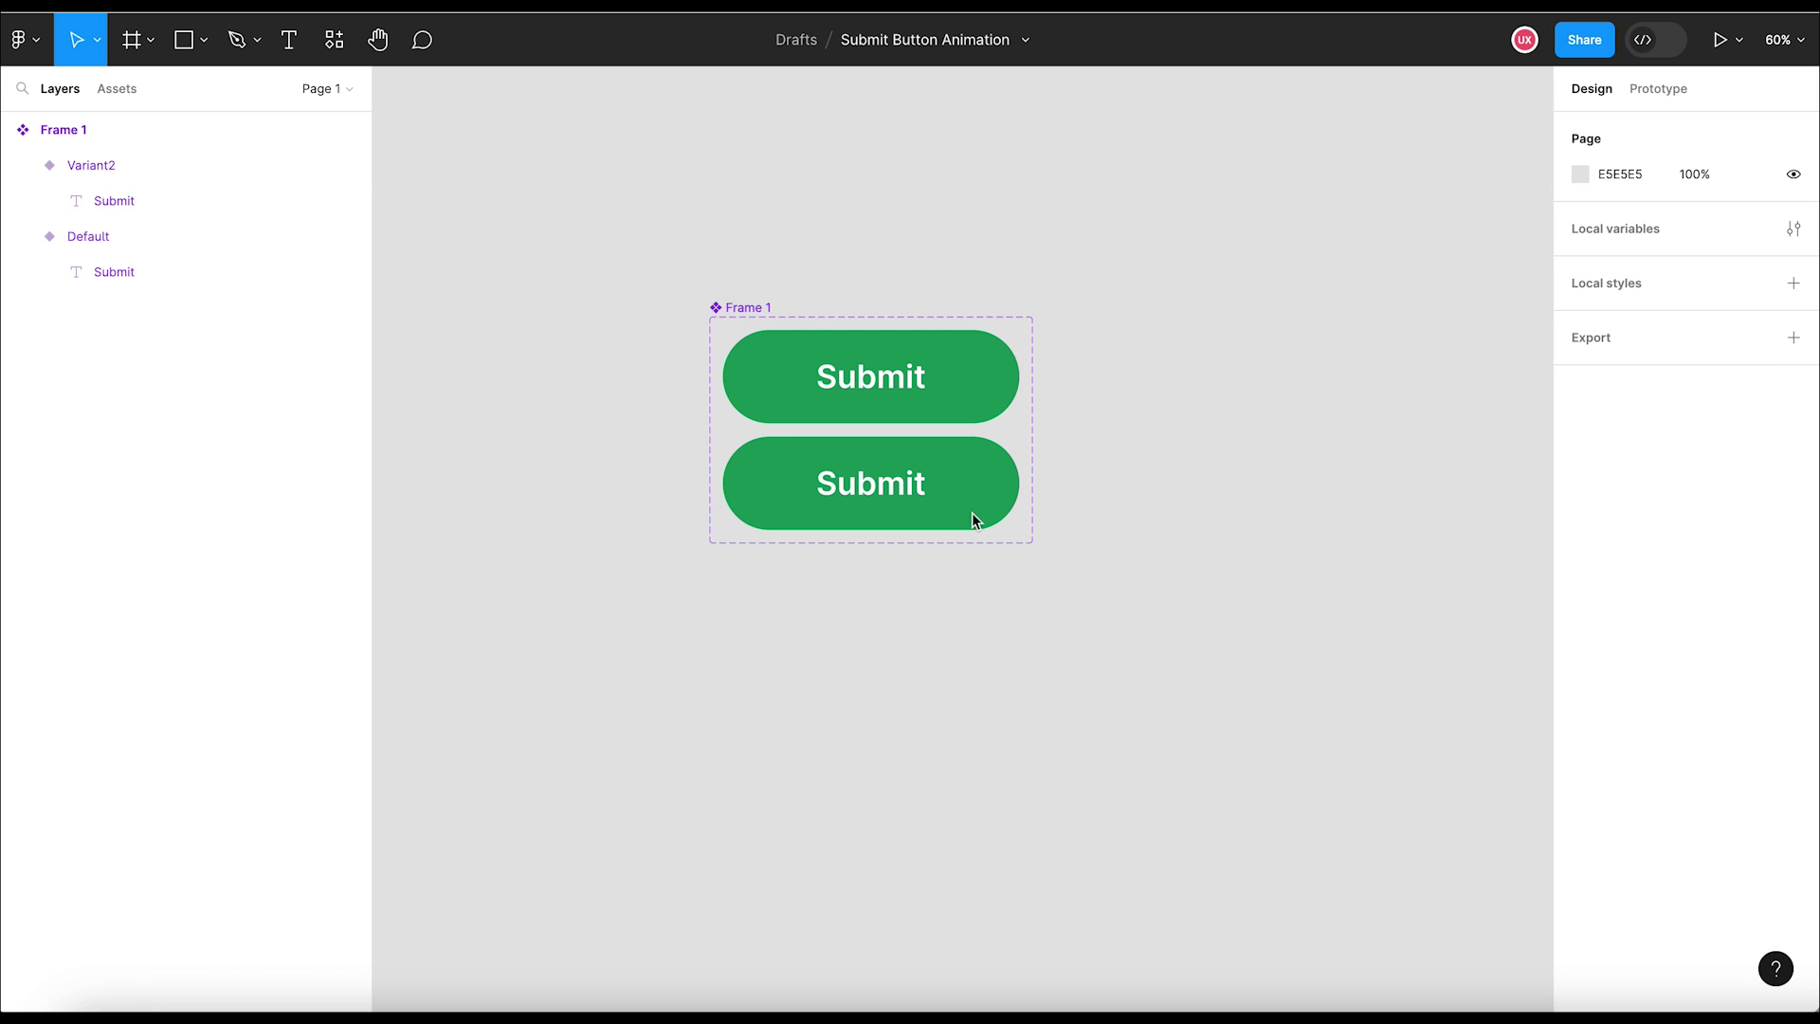
Step: Draw a rectangle about 306 × 27 inside Variant2 and hide that variant's Submit text
left_click(975, 474)
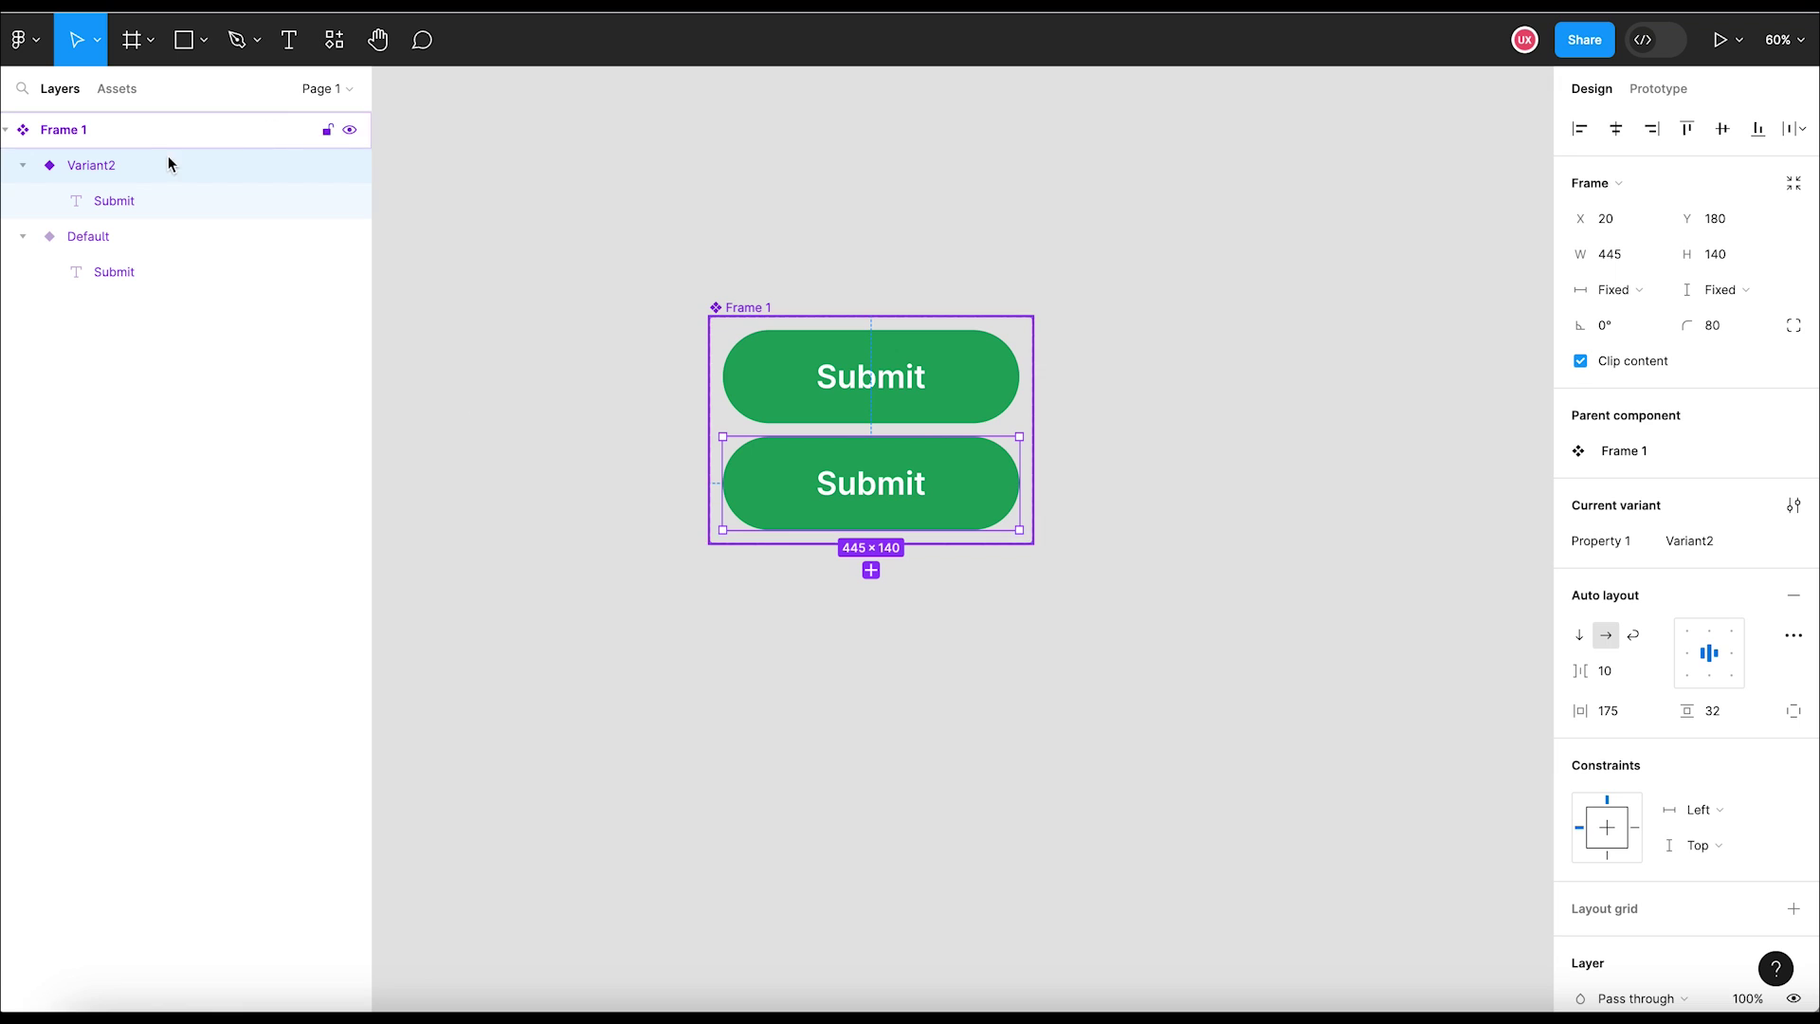
left_click(205, 43)
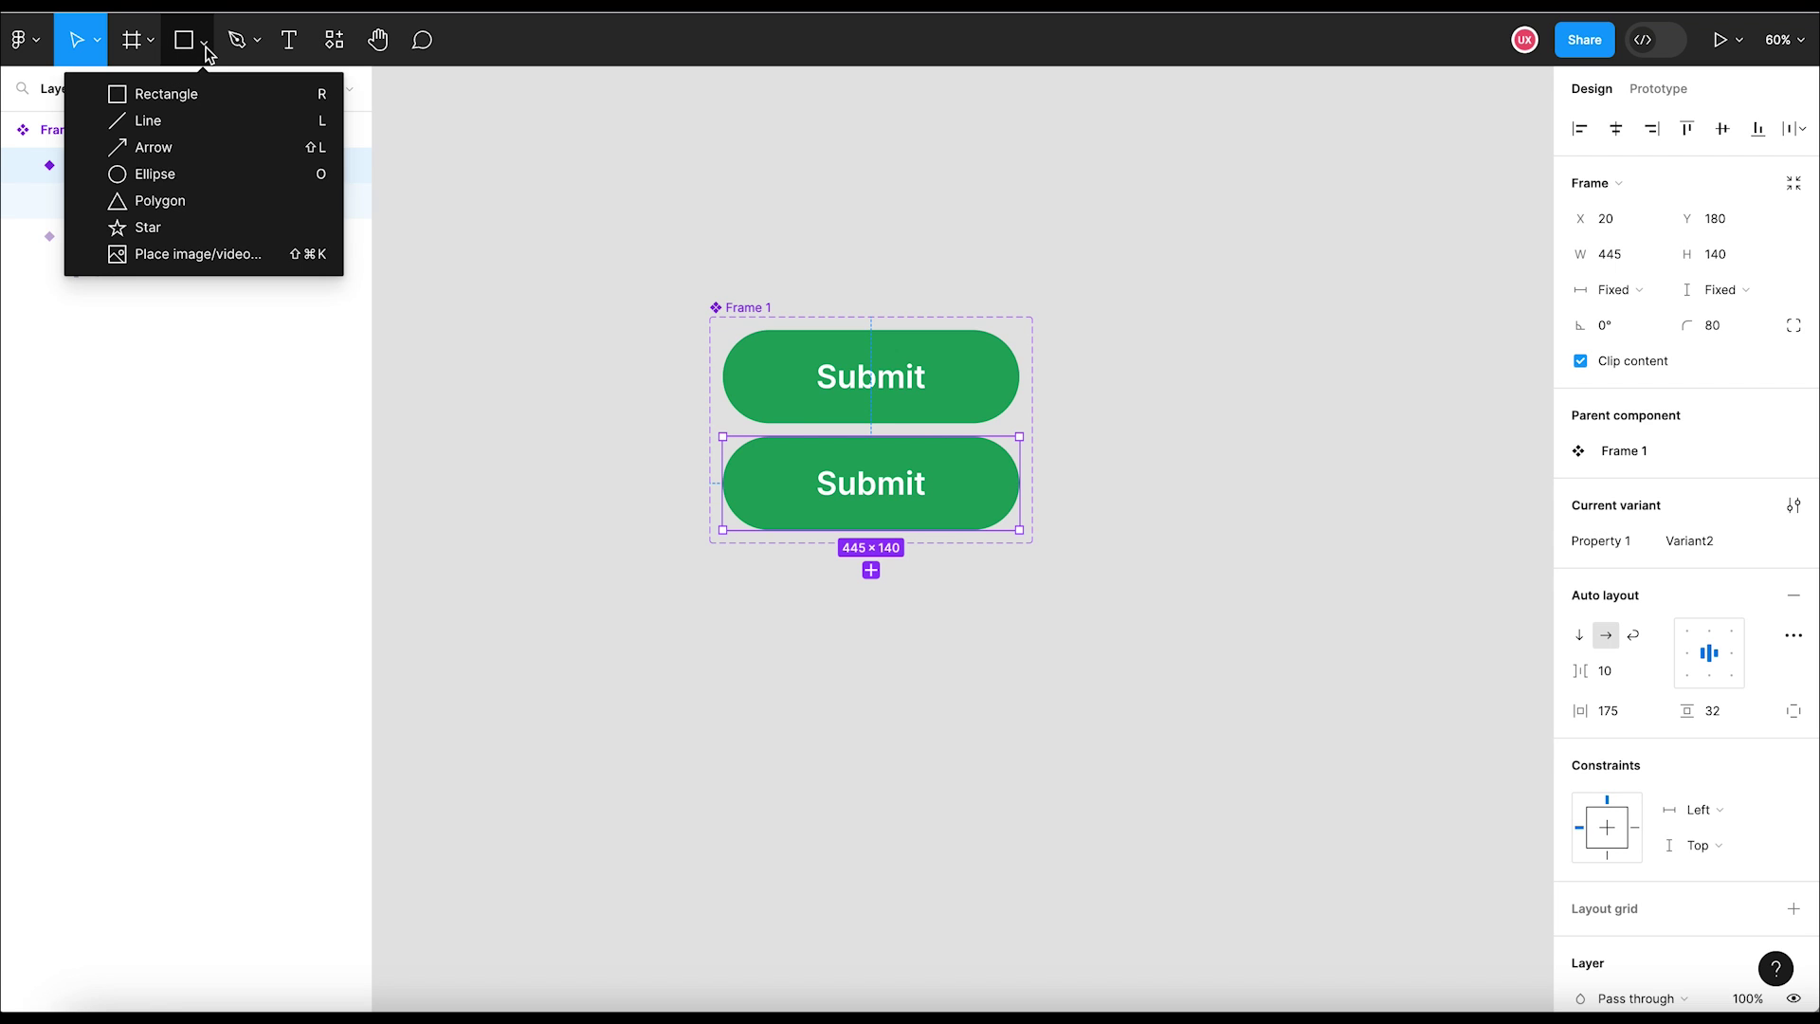
left_click(162, 94)
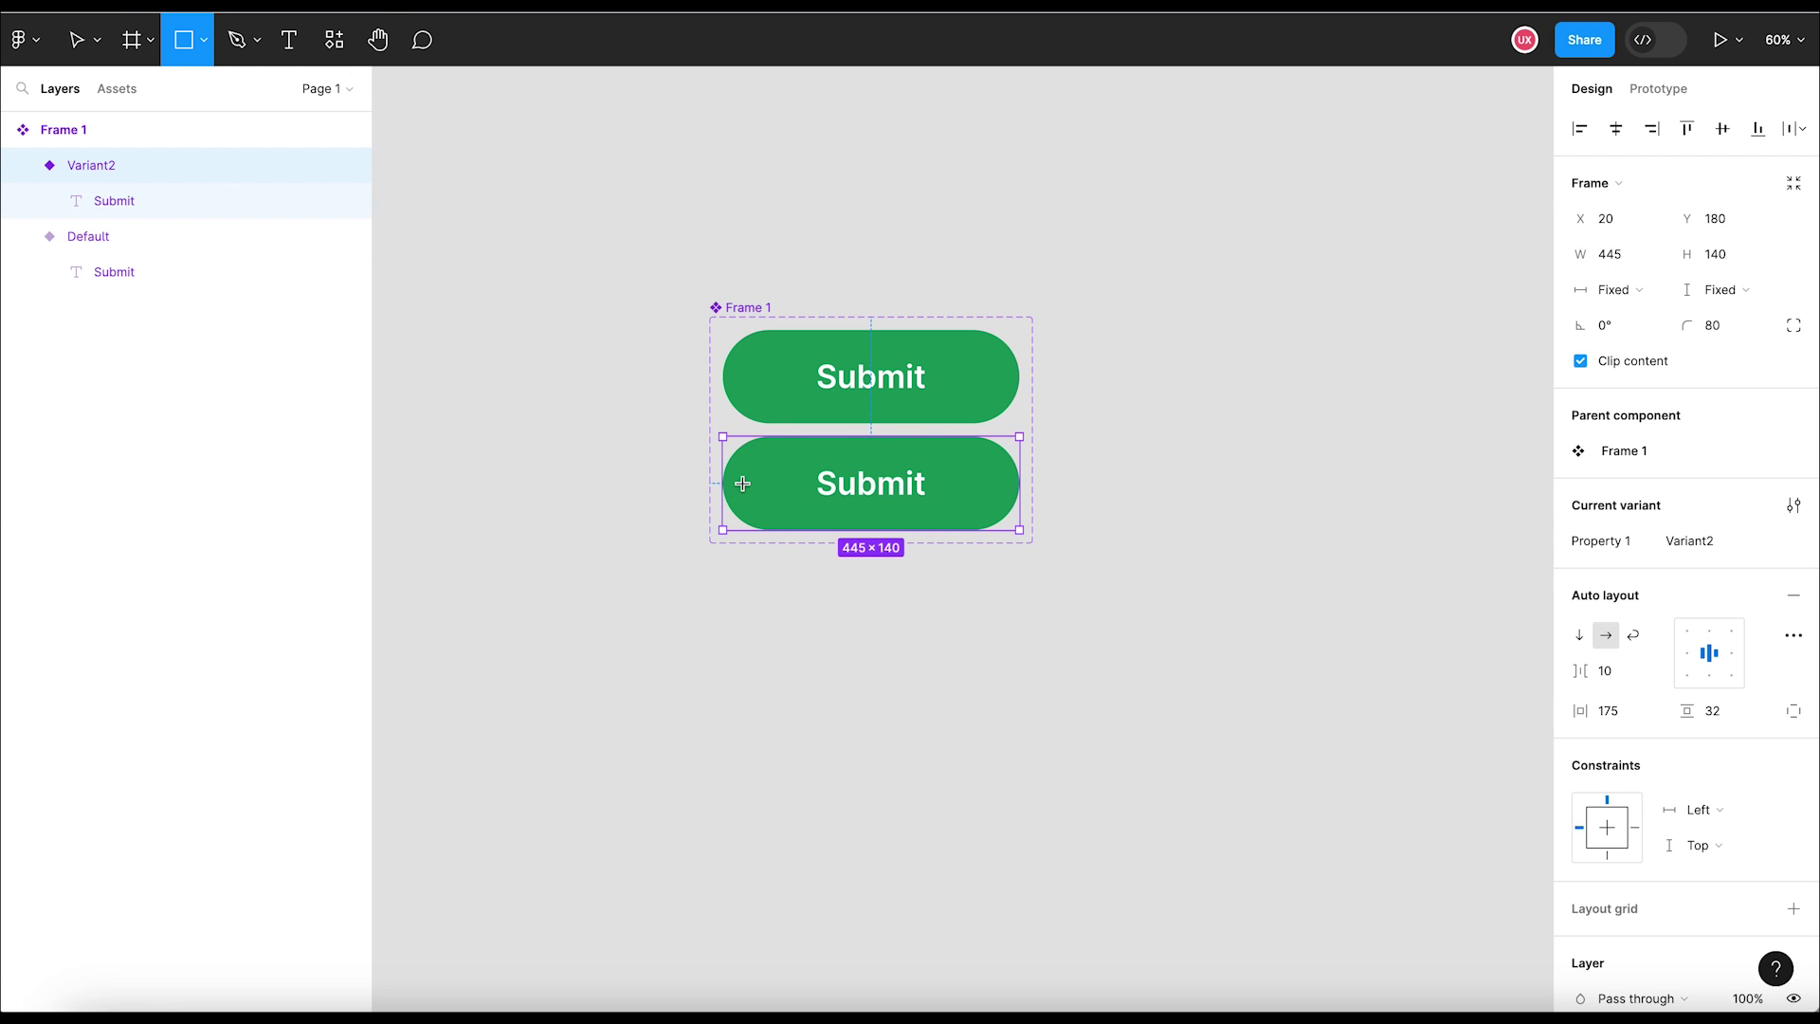
mouse_move(729, 477)
left_mouse_down()
mouse_move(960, 493)
mouse_move(932, 490)
left_mouse_up()
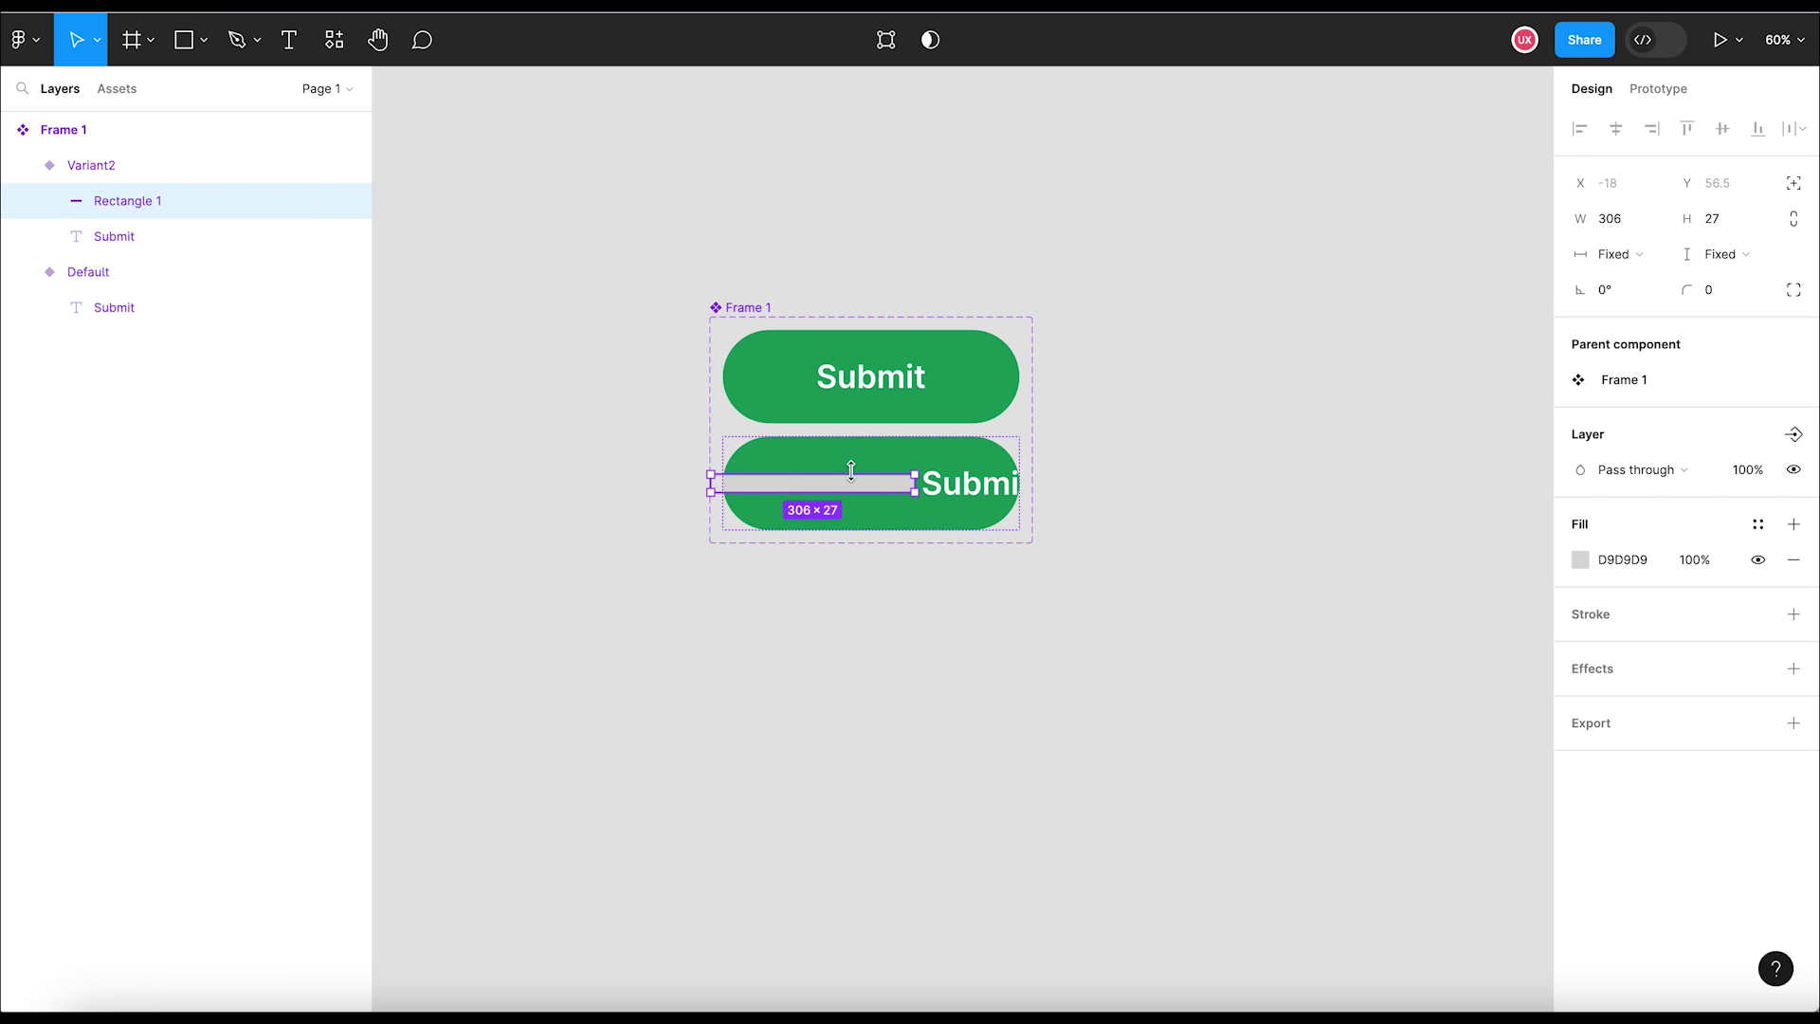
left_click(241, 237)
left_click(350, 237)
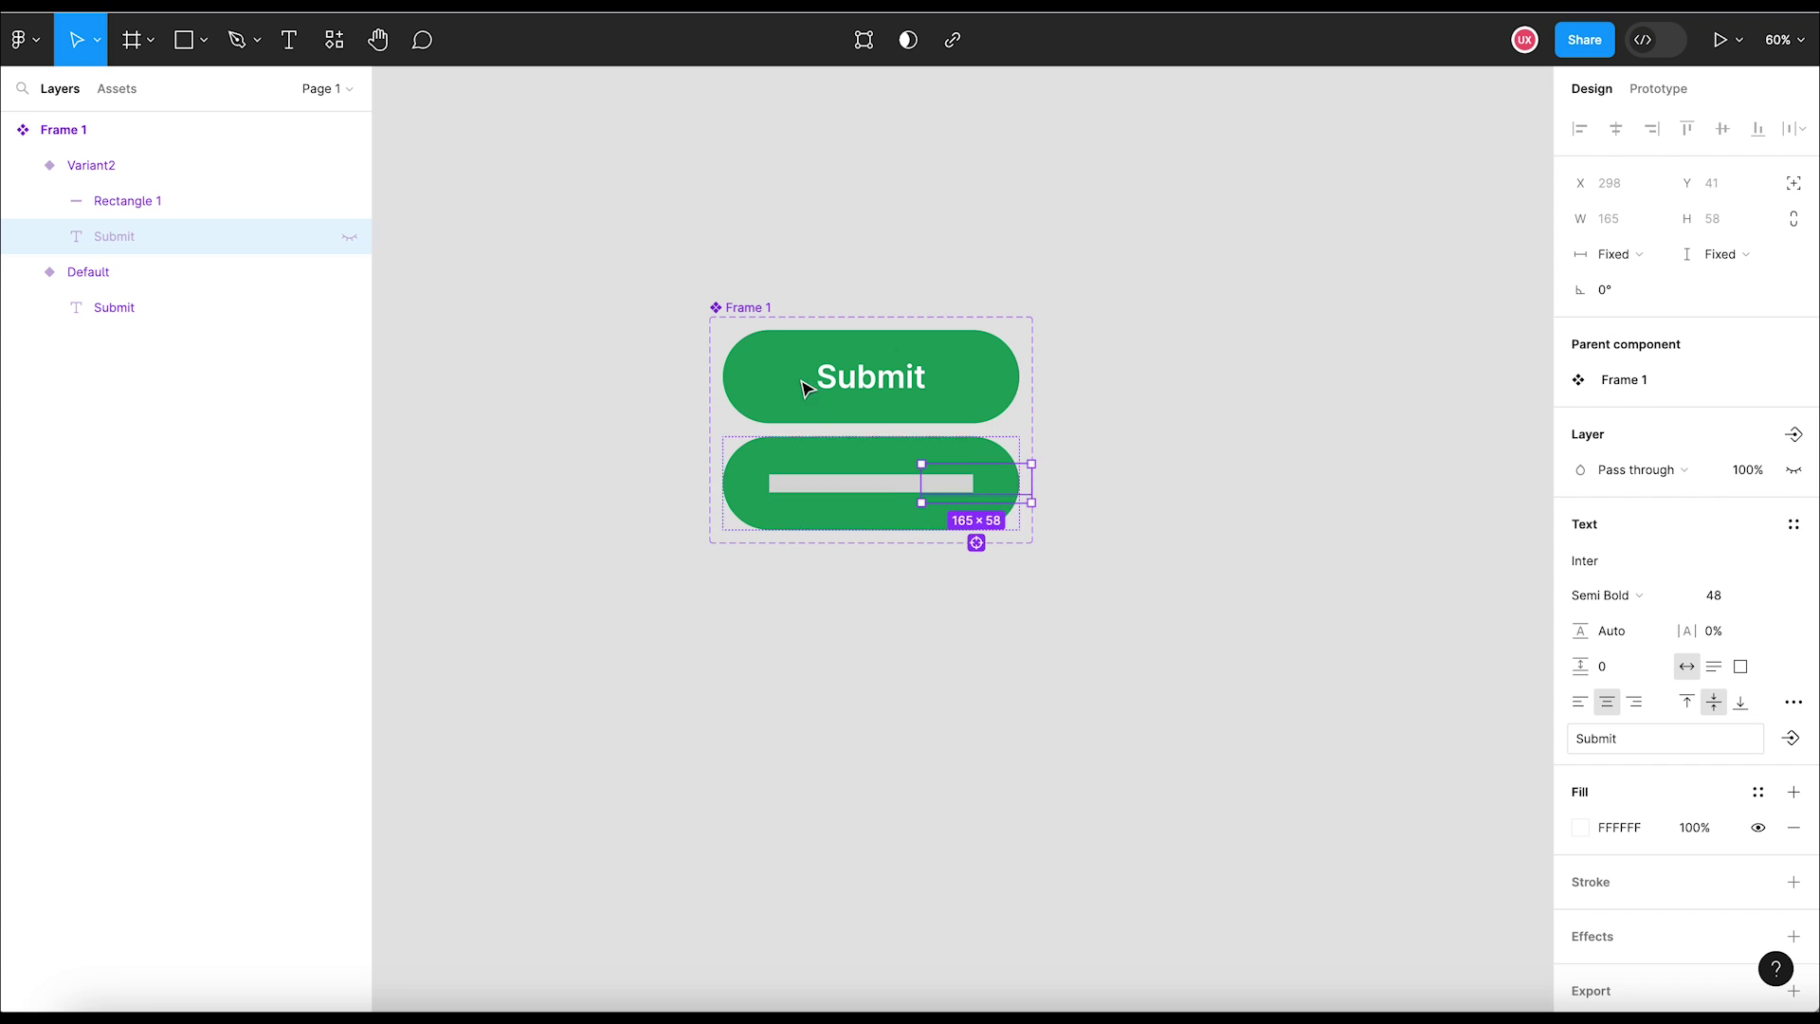
Step: Widen the rectangle in Variant2 to about 447 so it spans the button, and set its corner radius to 80
left_click(877, 487)
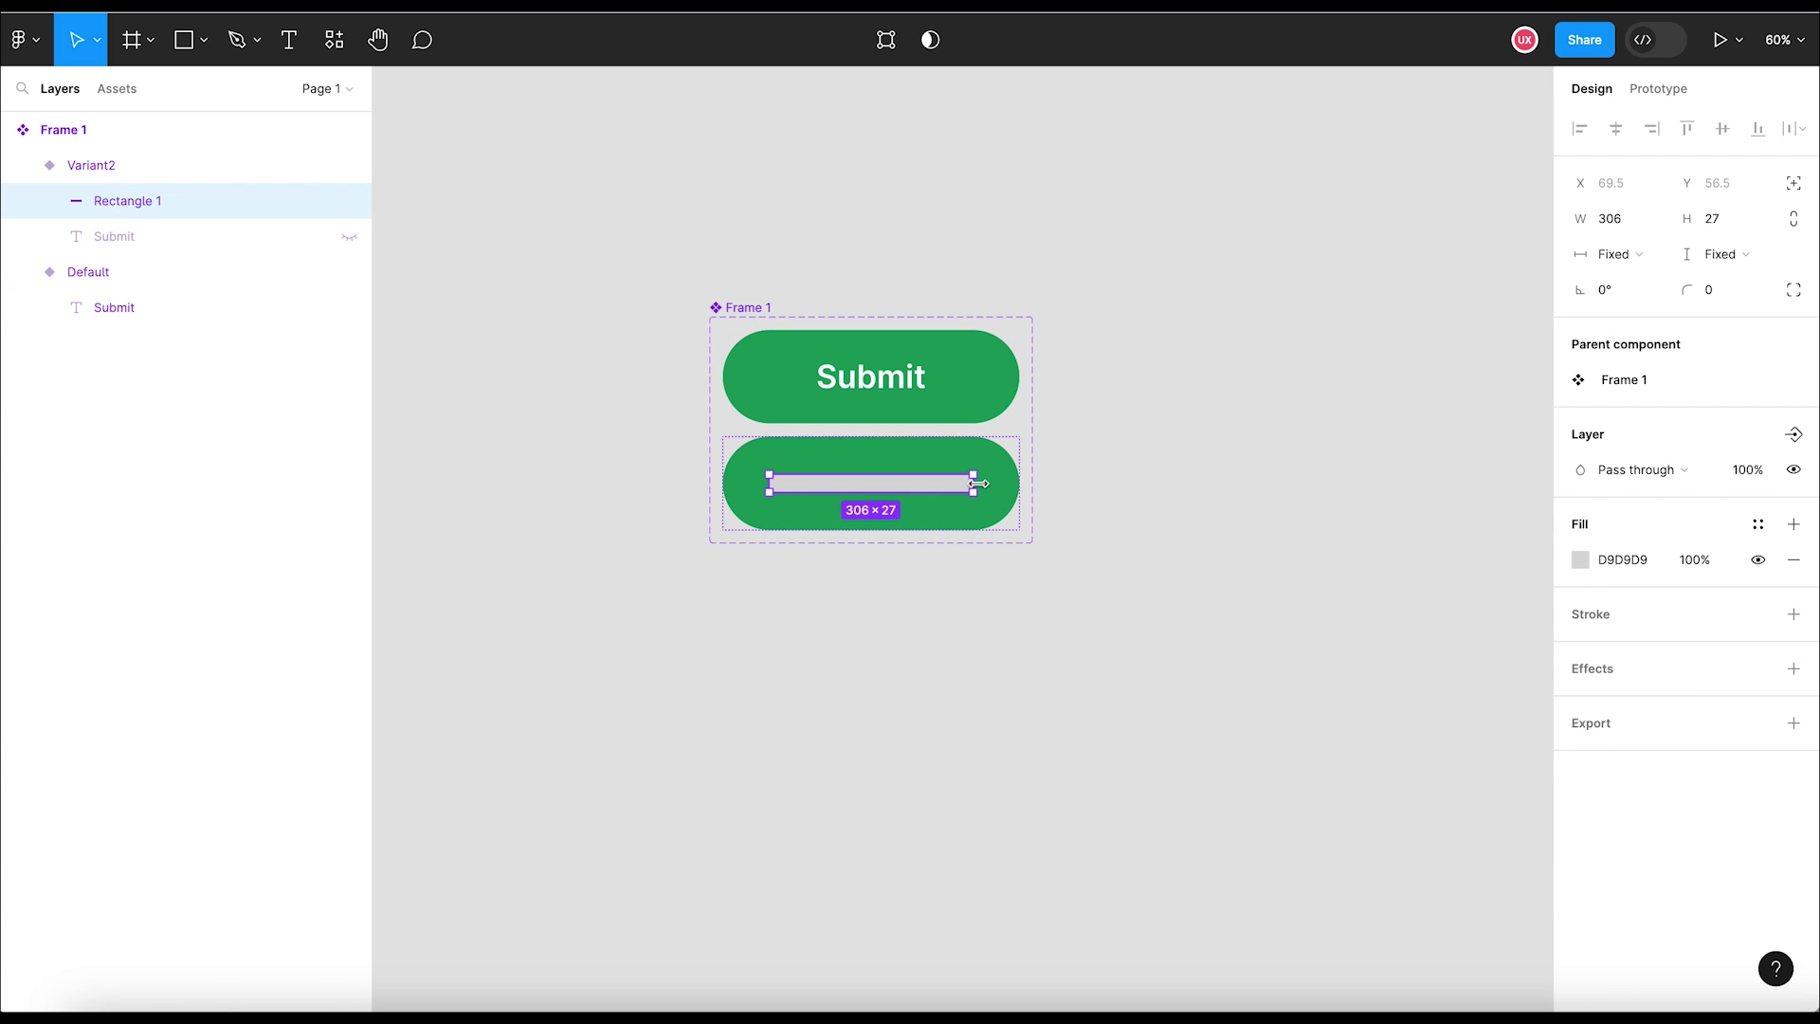
left_click_drag(976, 487, 1053, 485)
scroll(887, 493, "up", 5)
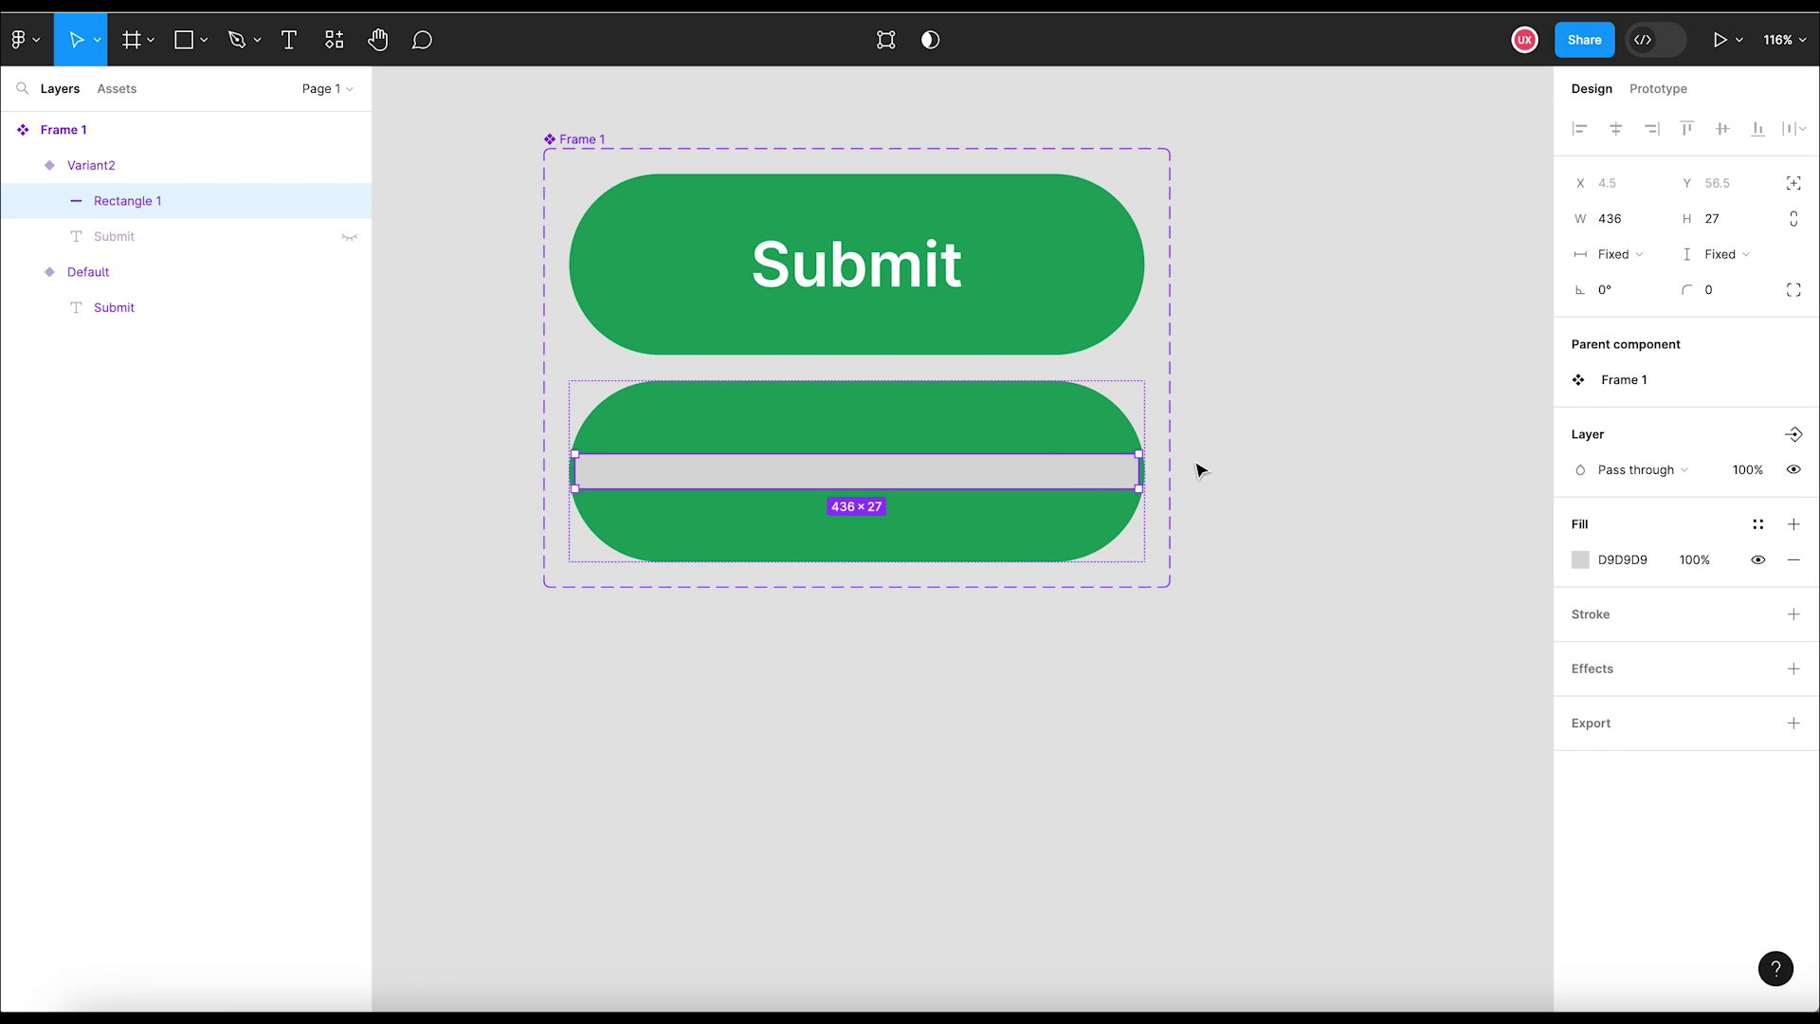
left_click_drag(1139, 470, 1149, 468)
left_click(1726, 296)
type("80")
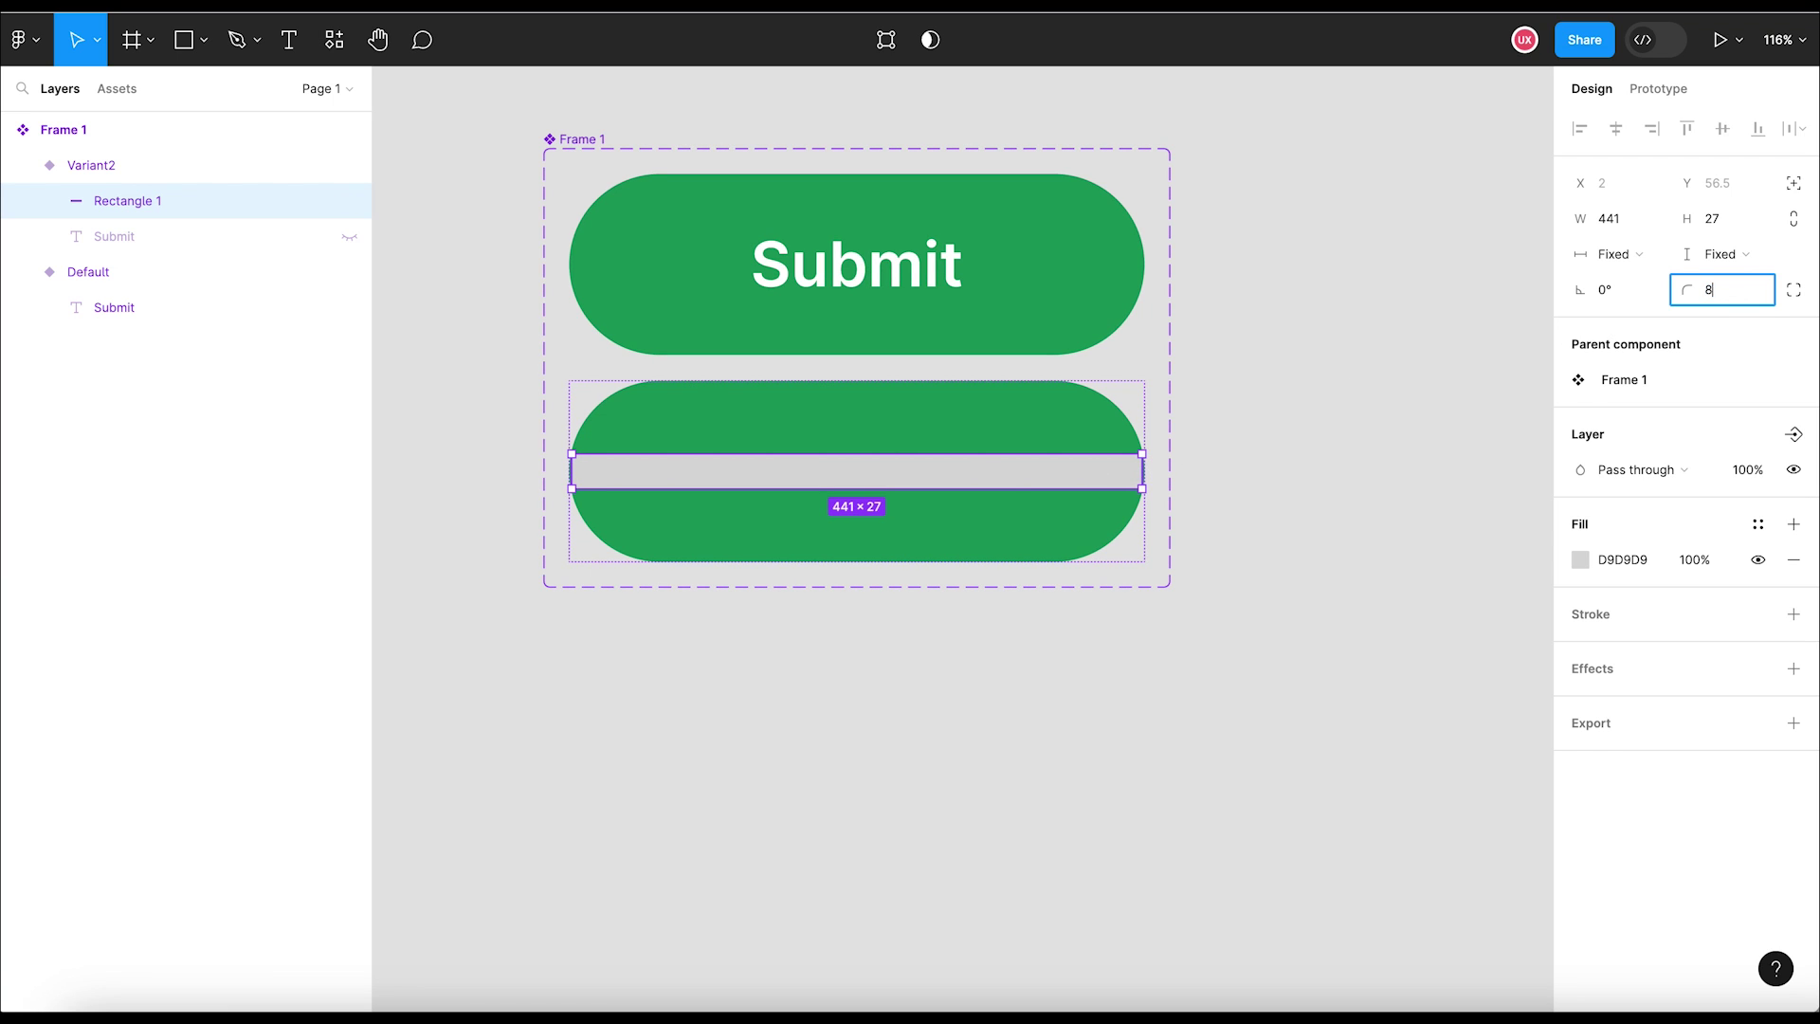
key("Return")
scroll(1095, 493, "up", 3)
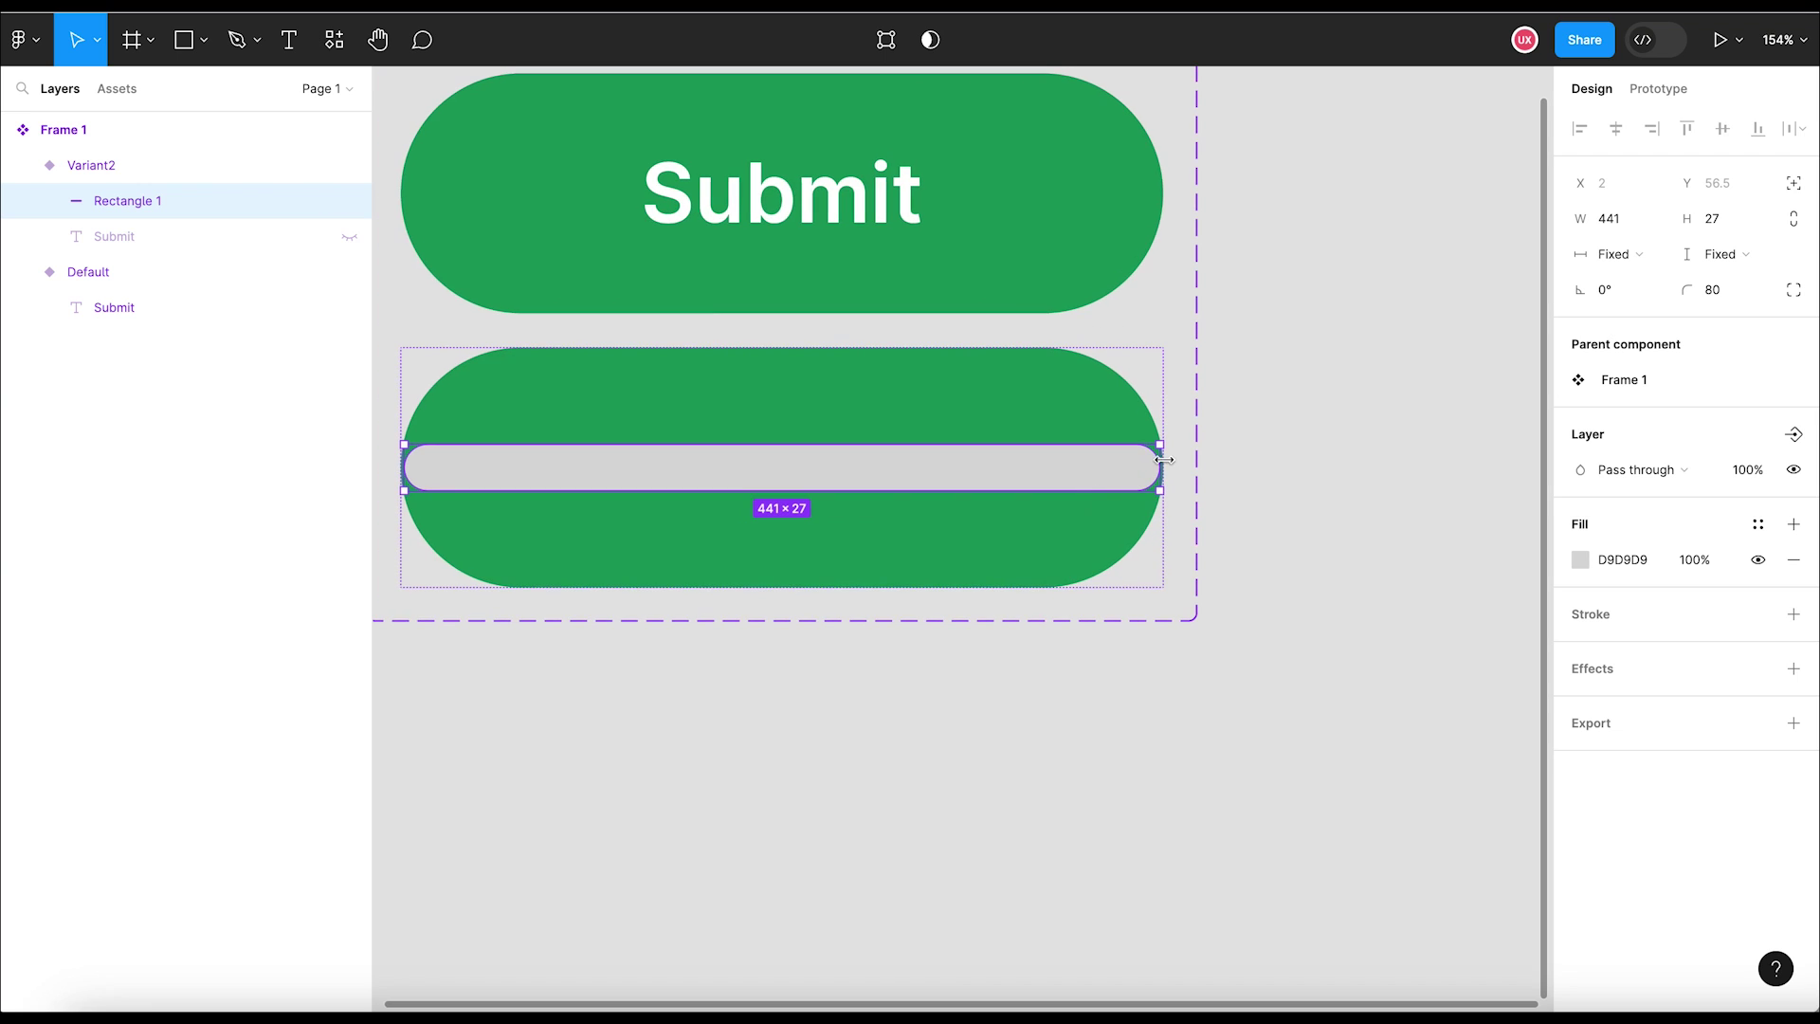
left_click_drag(1162, 464, 1172, 462)
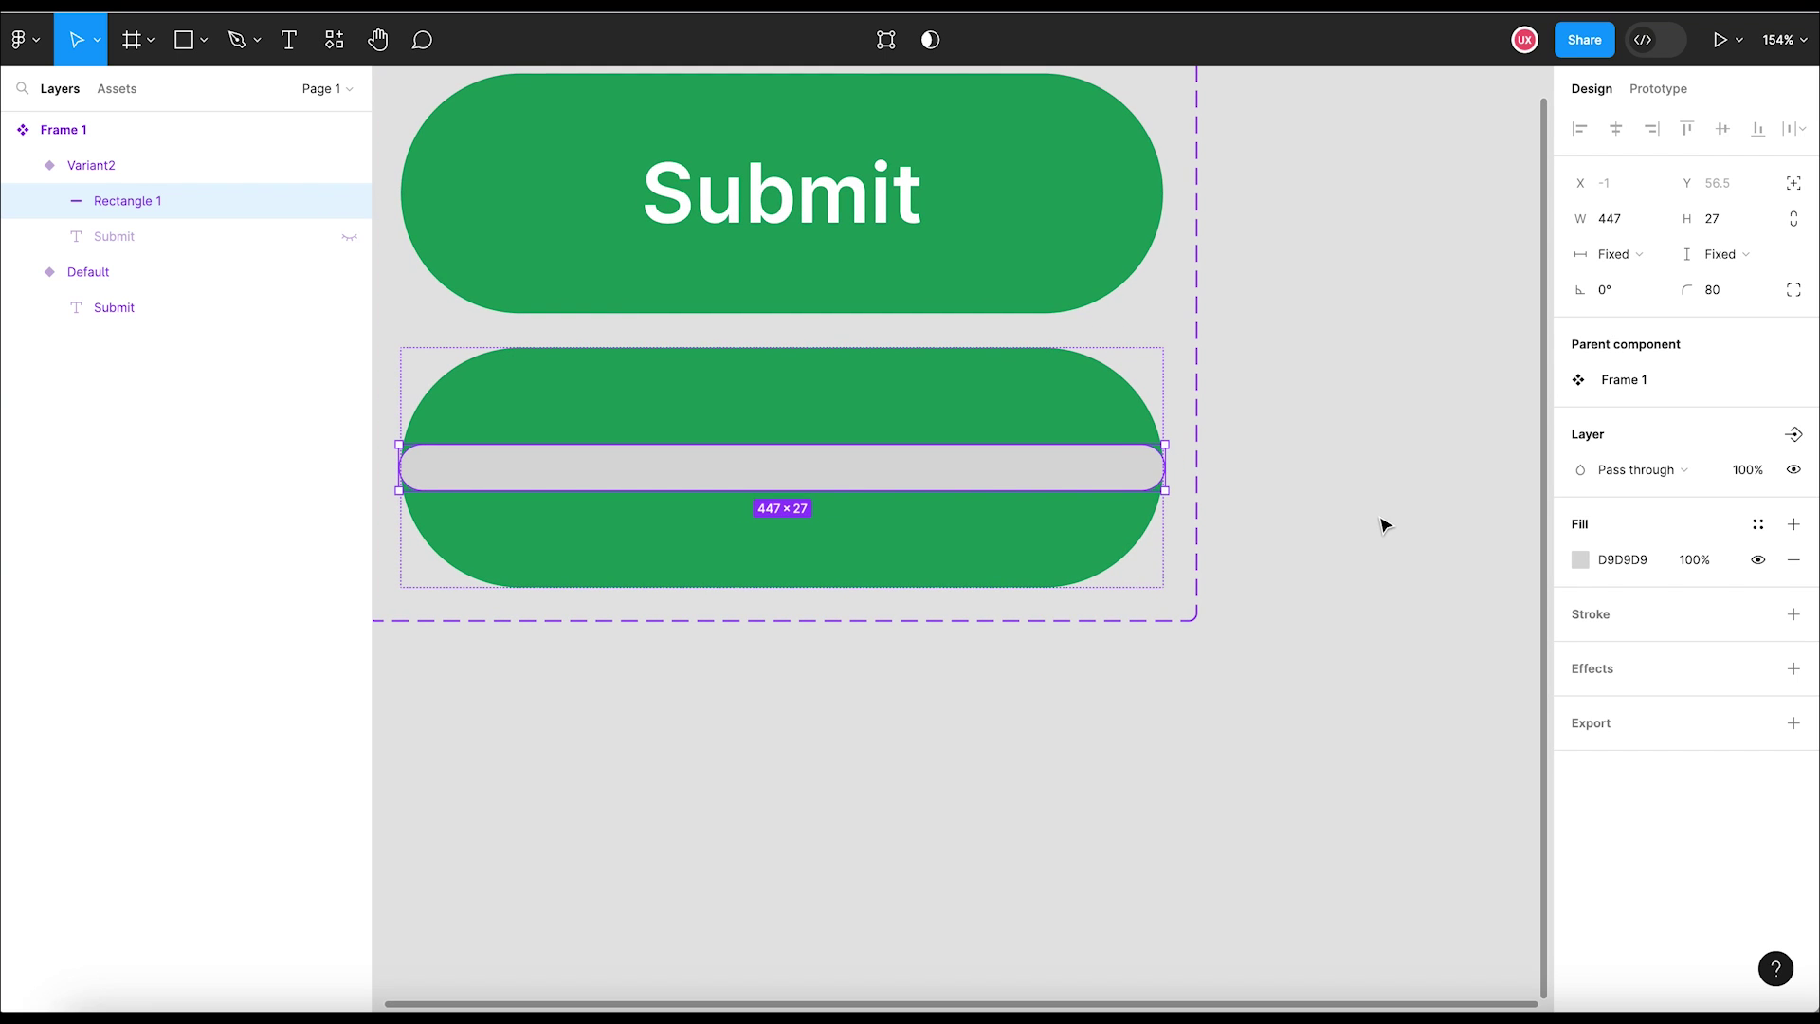
Step: Change the fill of Rectangle 1 to white FFFFFF
left_click(1580, 560)
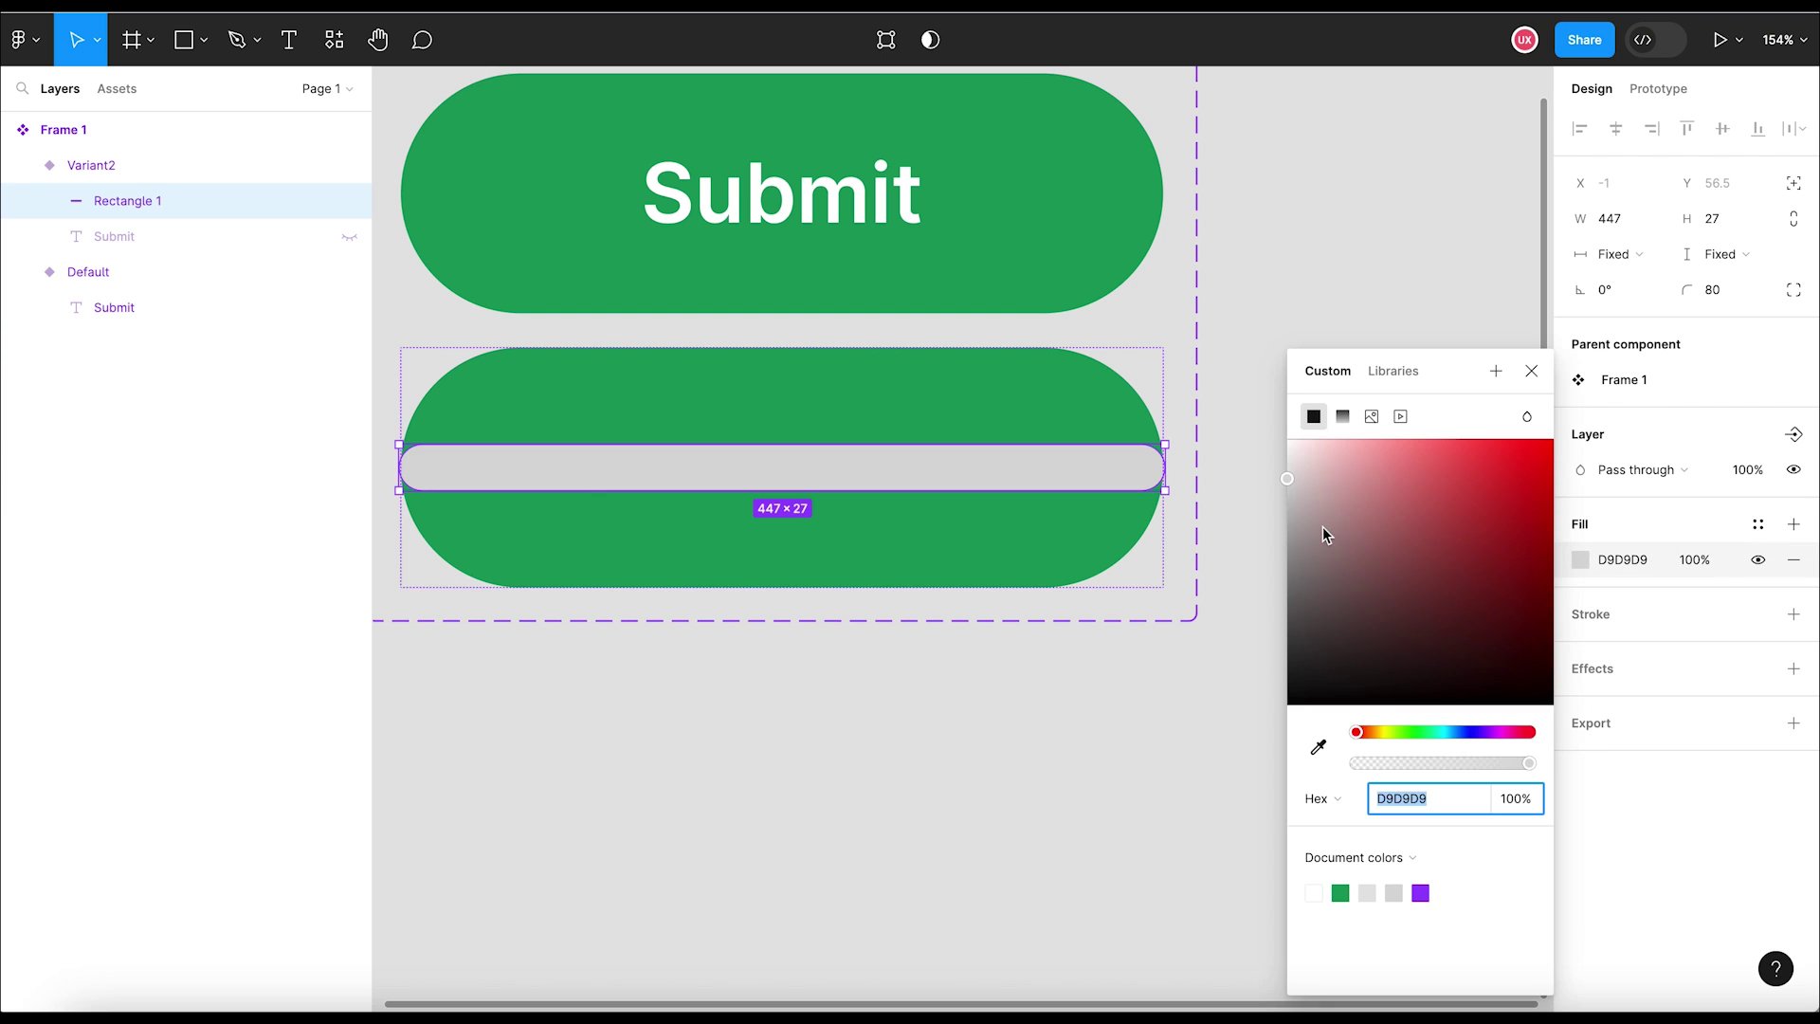
left_click(1324, 524)
left_click_drag(1323, 524, 1305, 357)
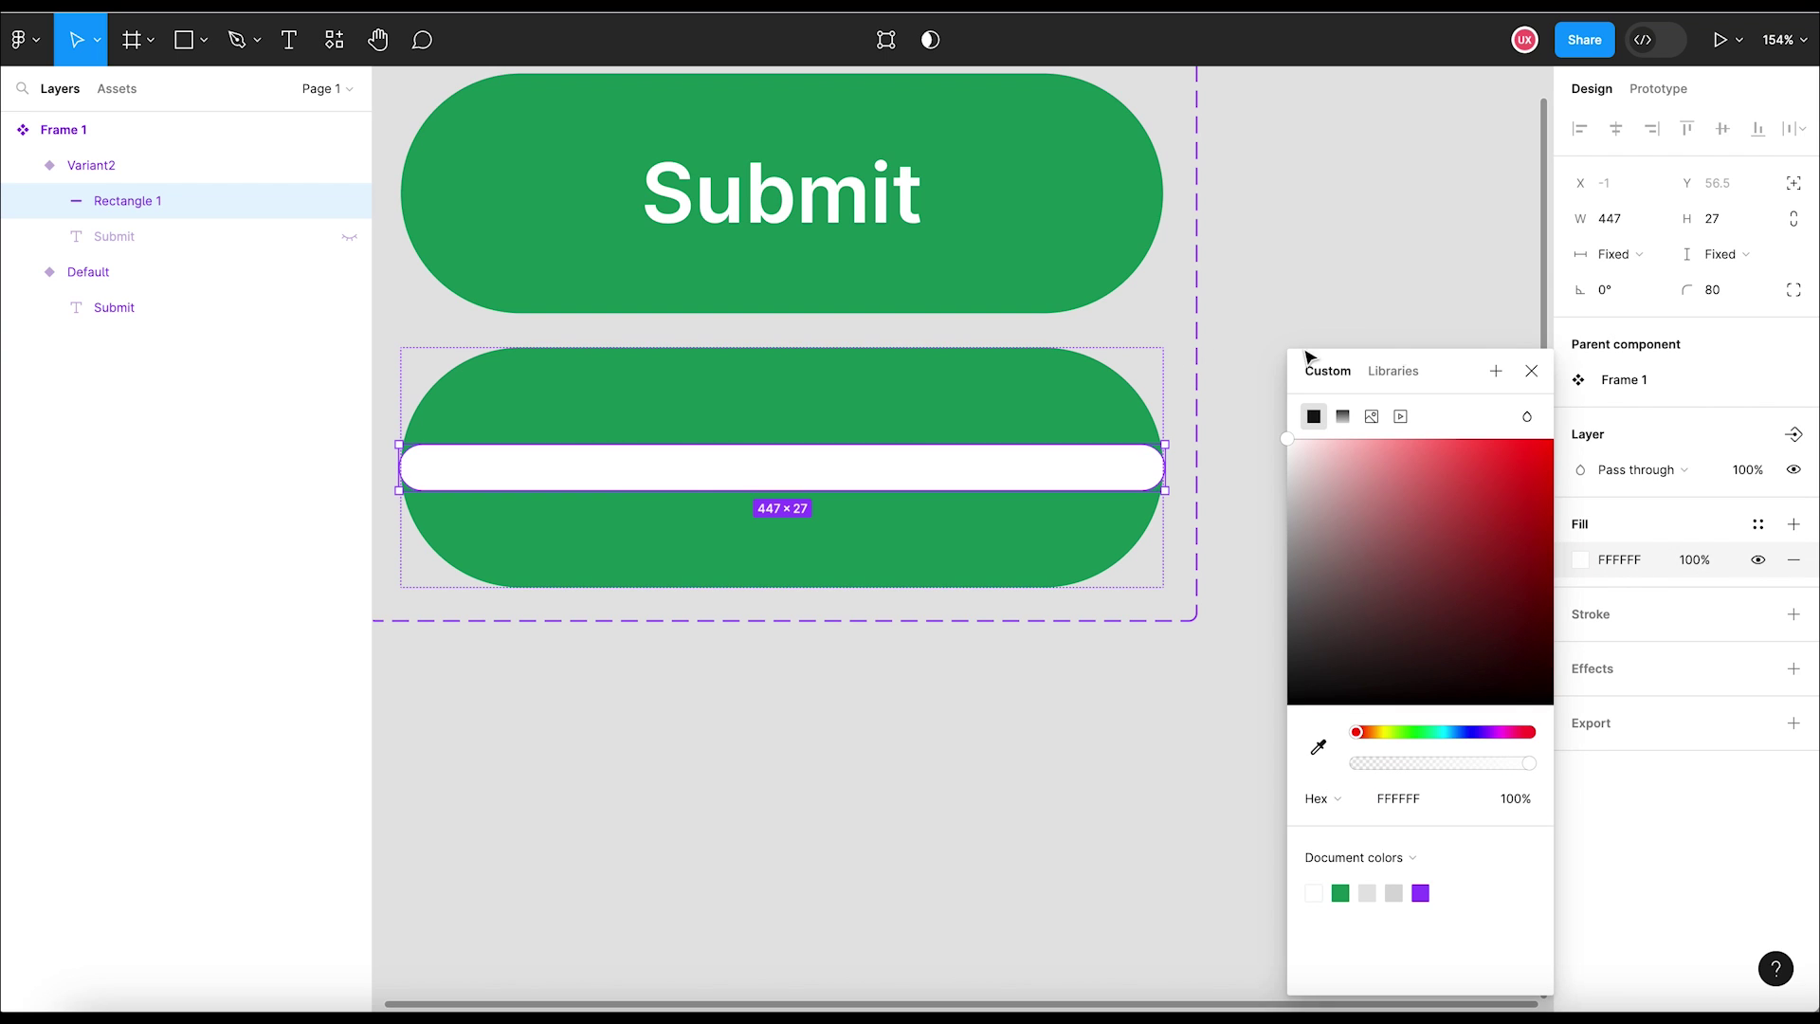
left_click(1531, 370)
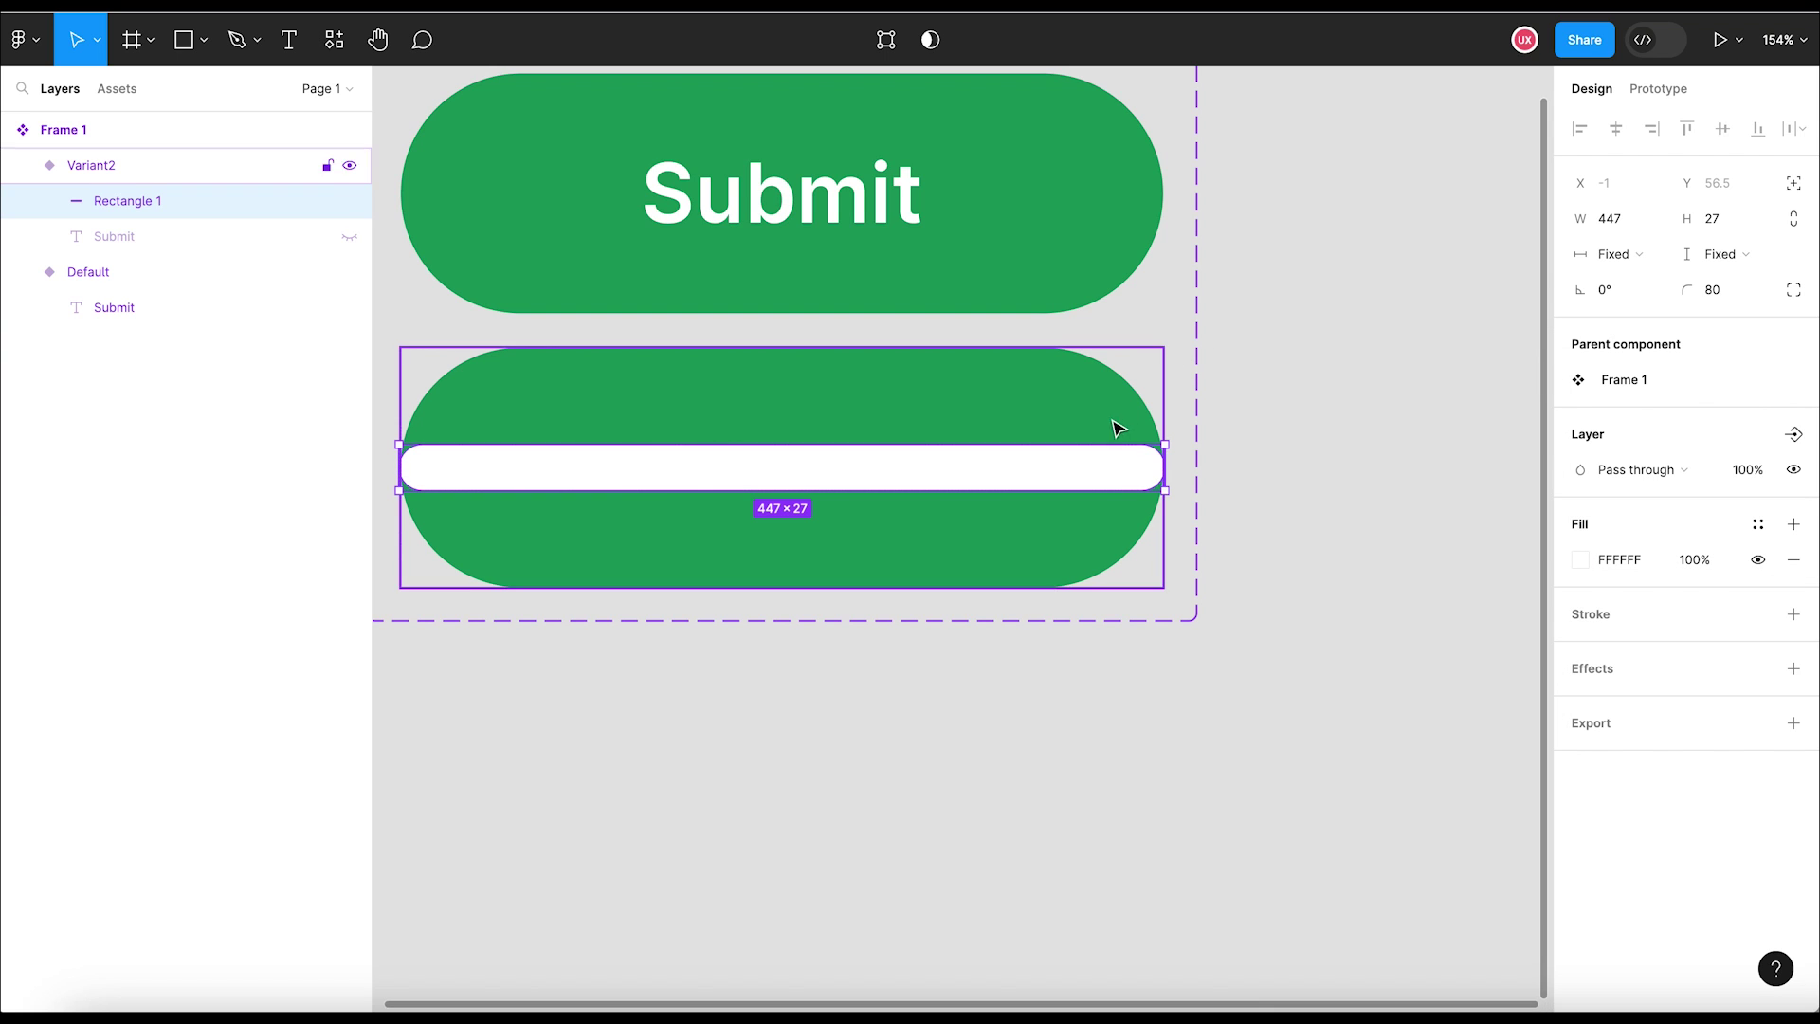
Step: Set the width of Rectangle 1 to 445 and its height to 22
left_click(1630, 228)
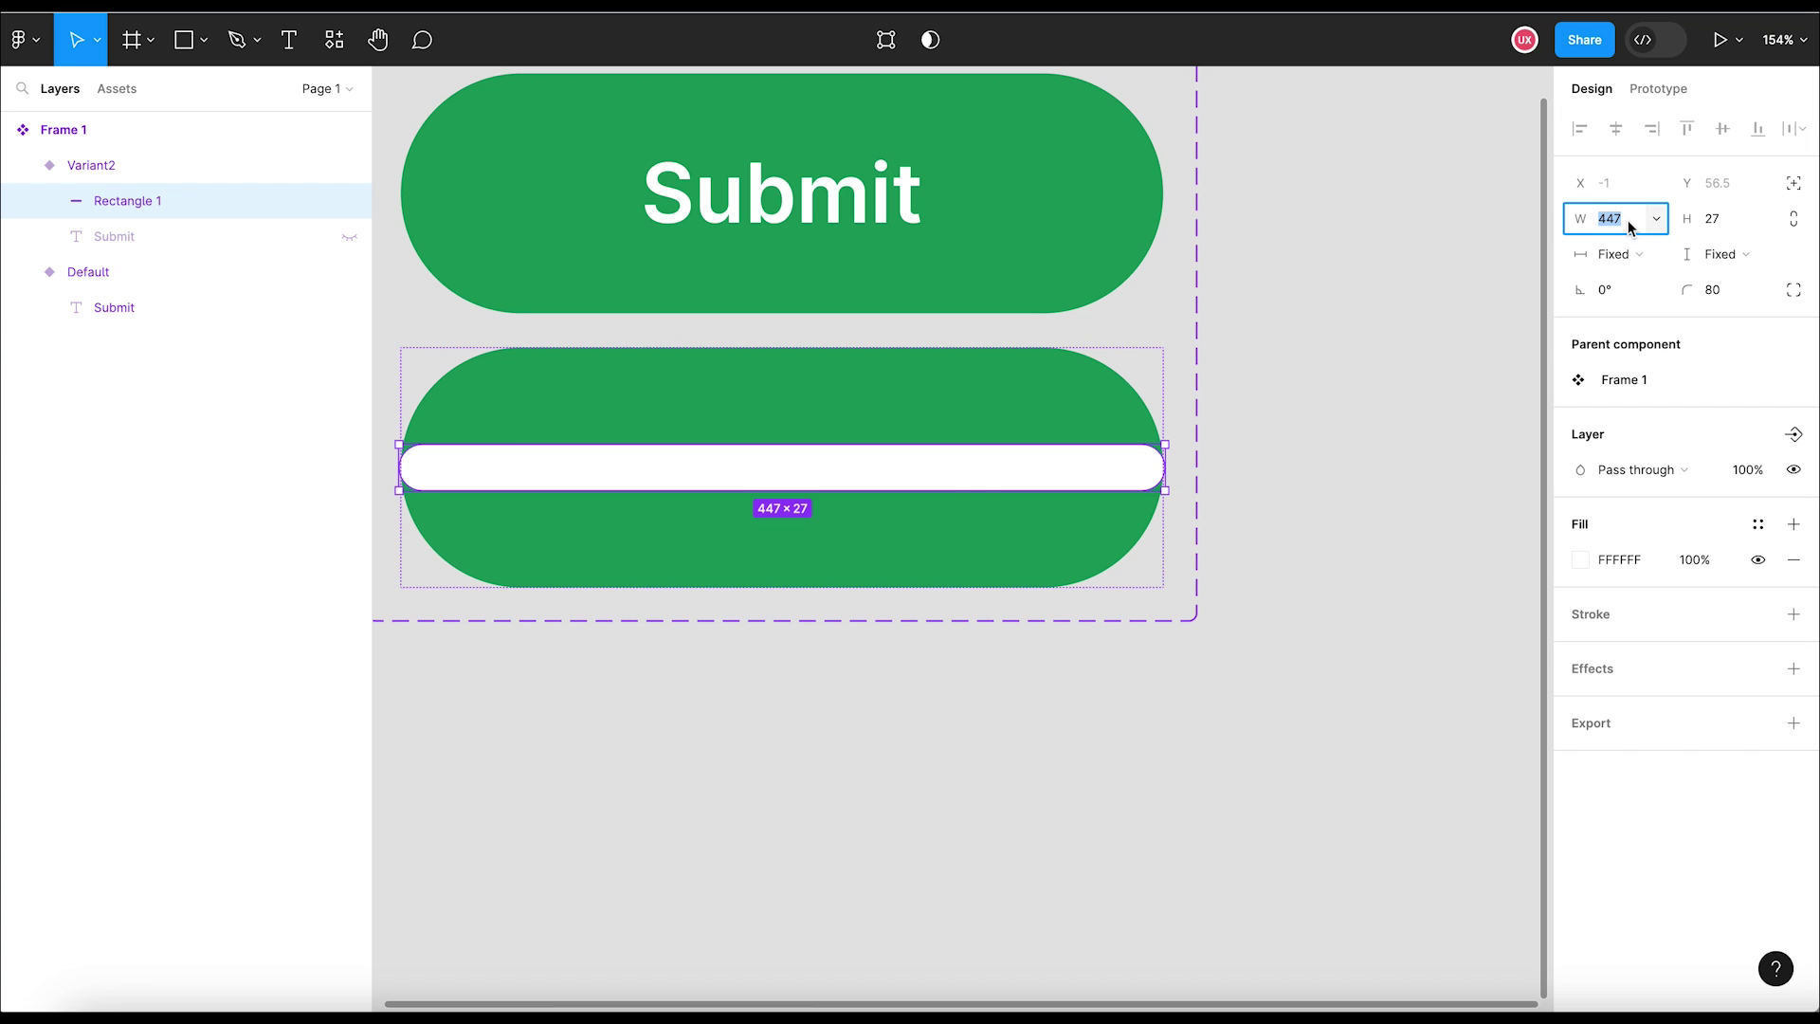
type("445")
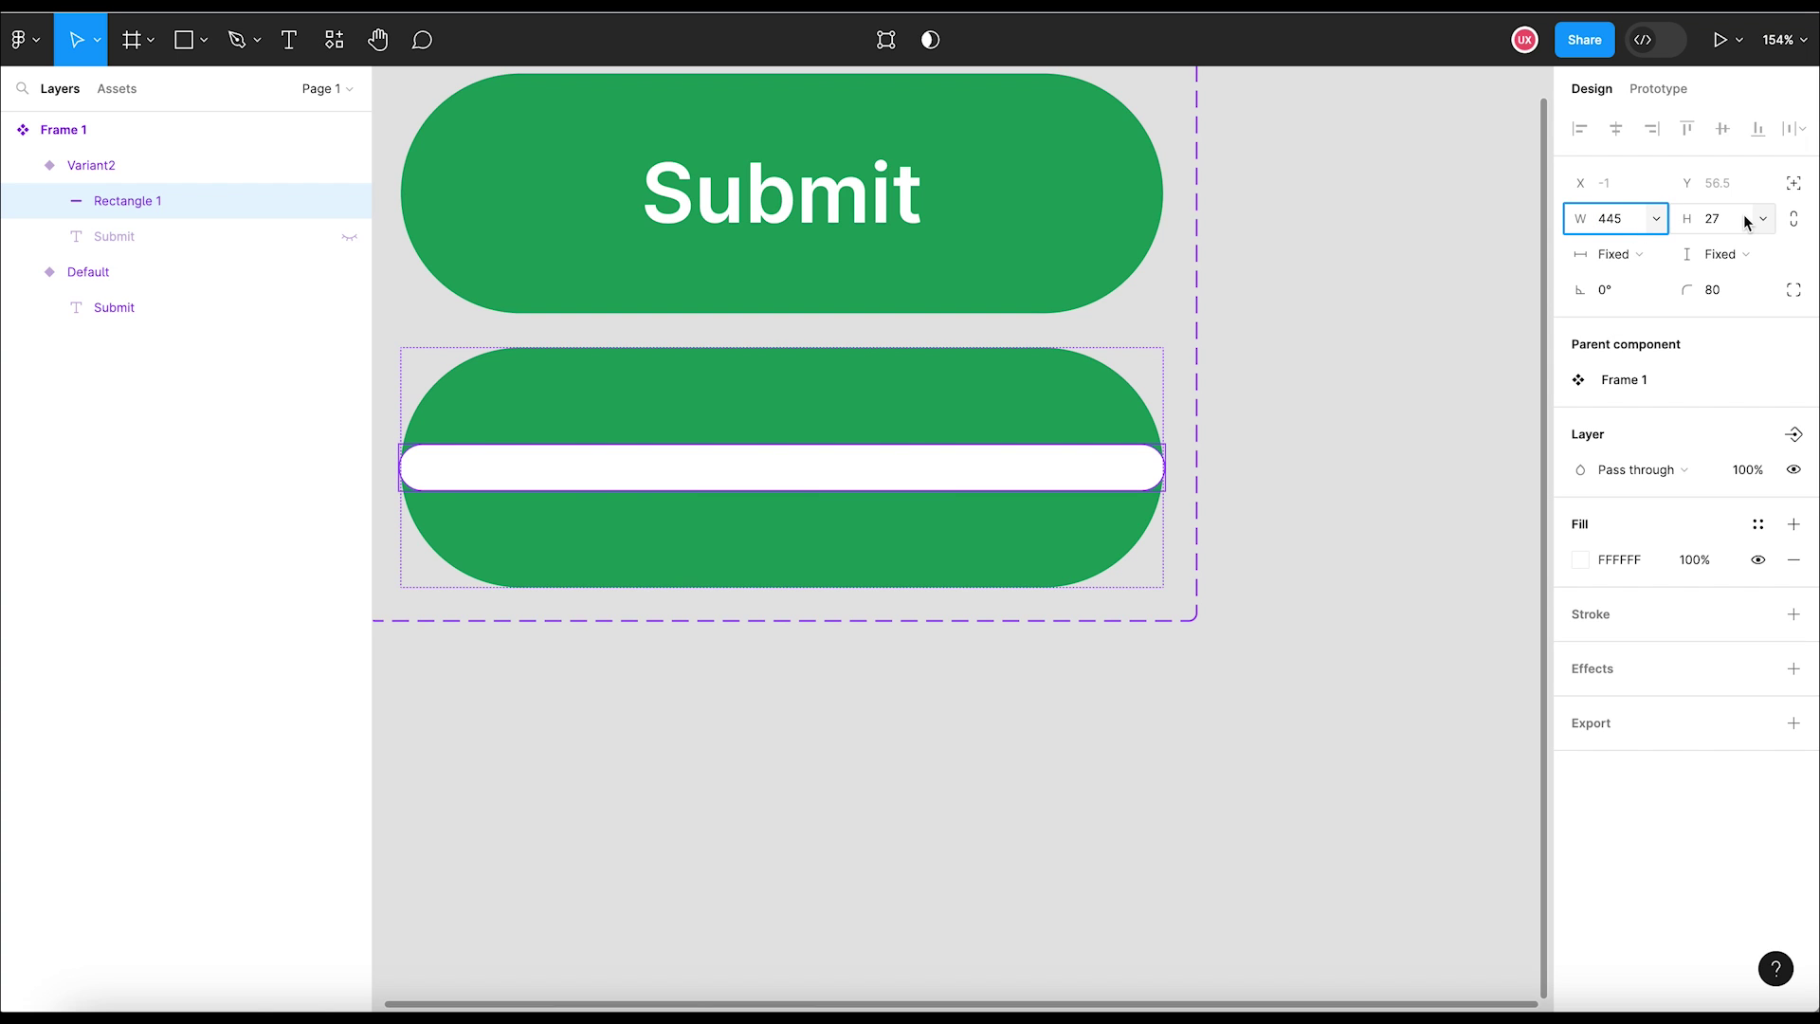
left_click(1732, 227)
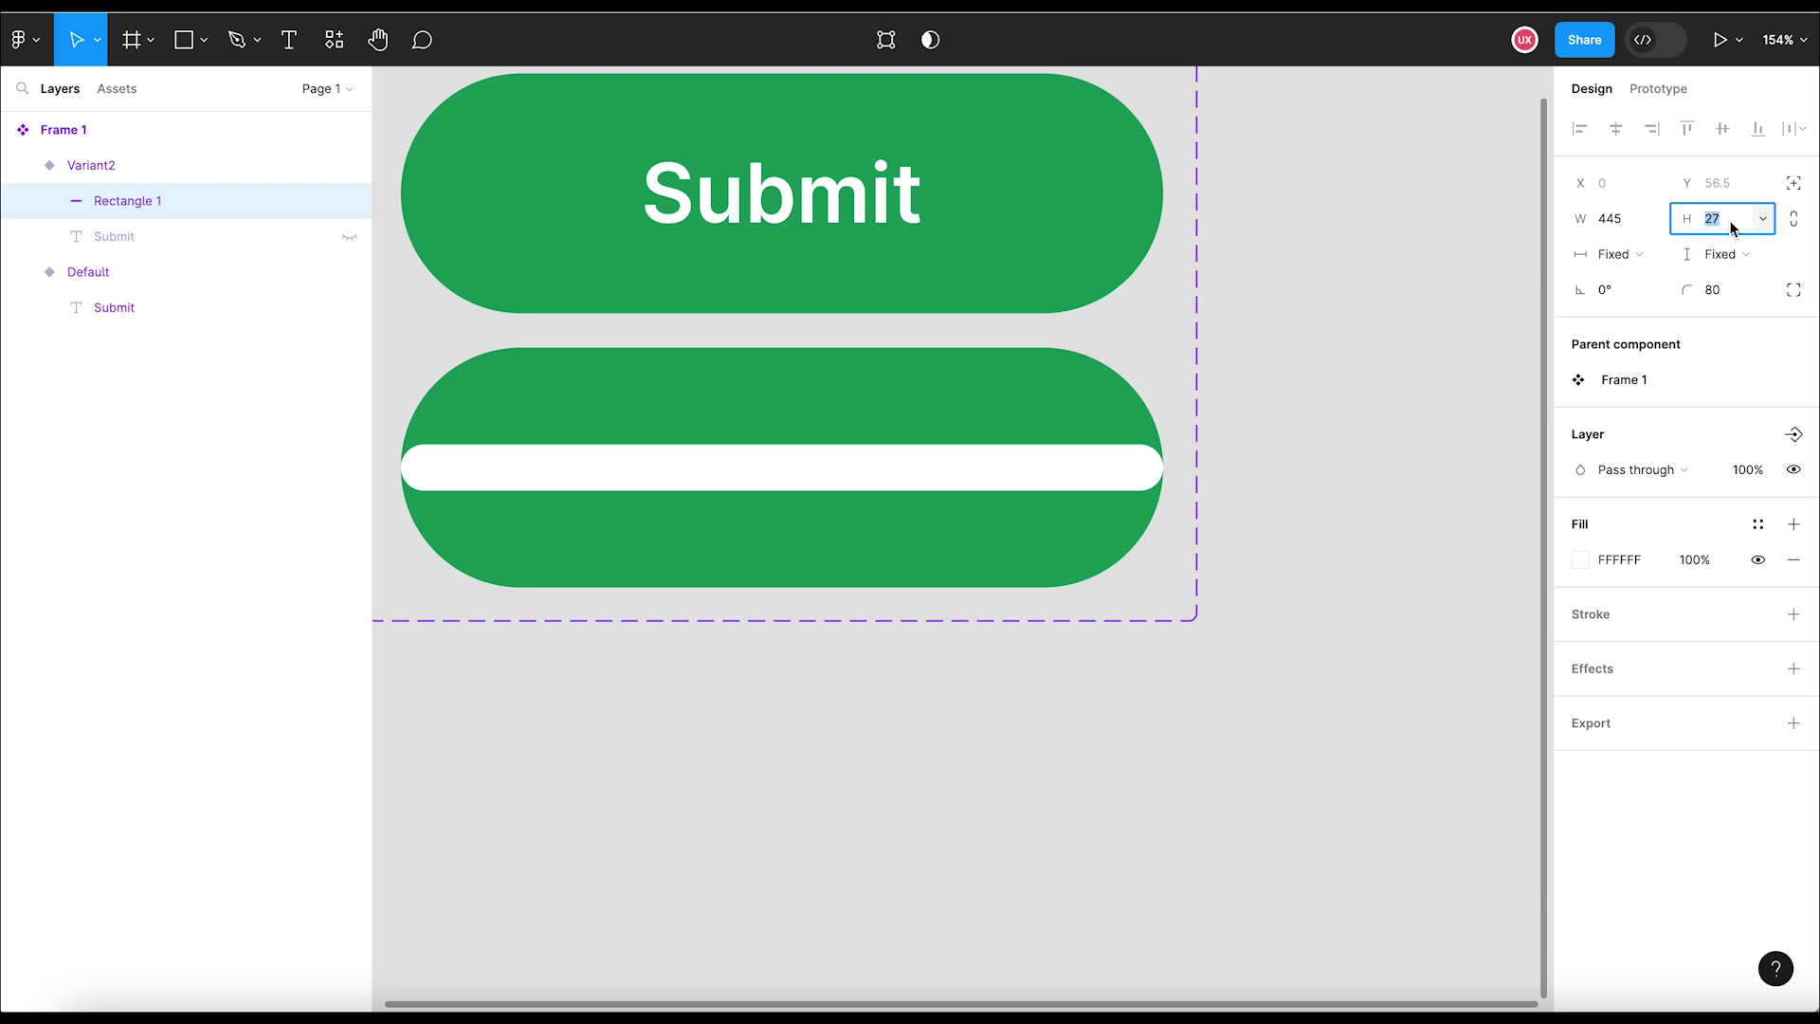
type("22")
key("Return")
left_click(1324, 512)
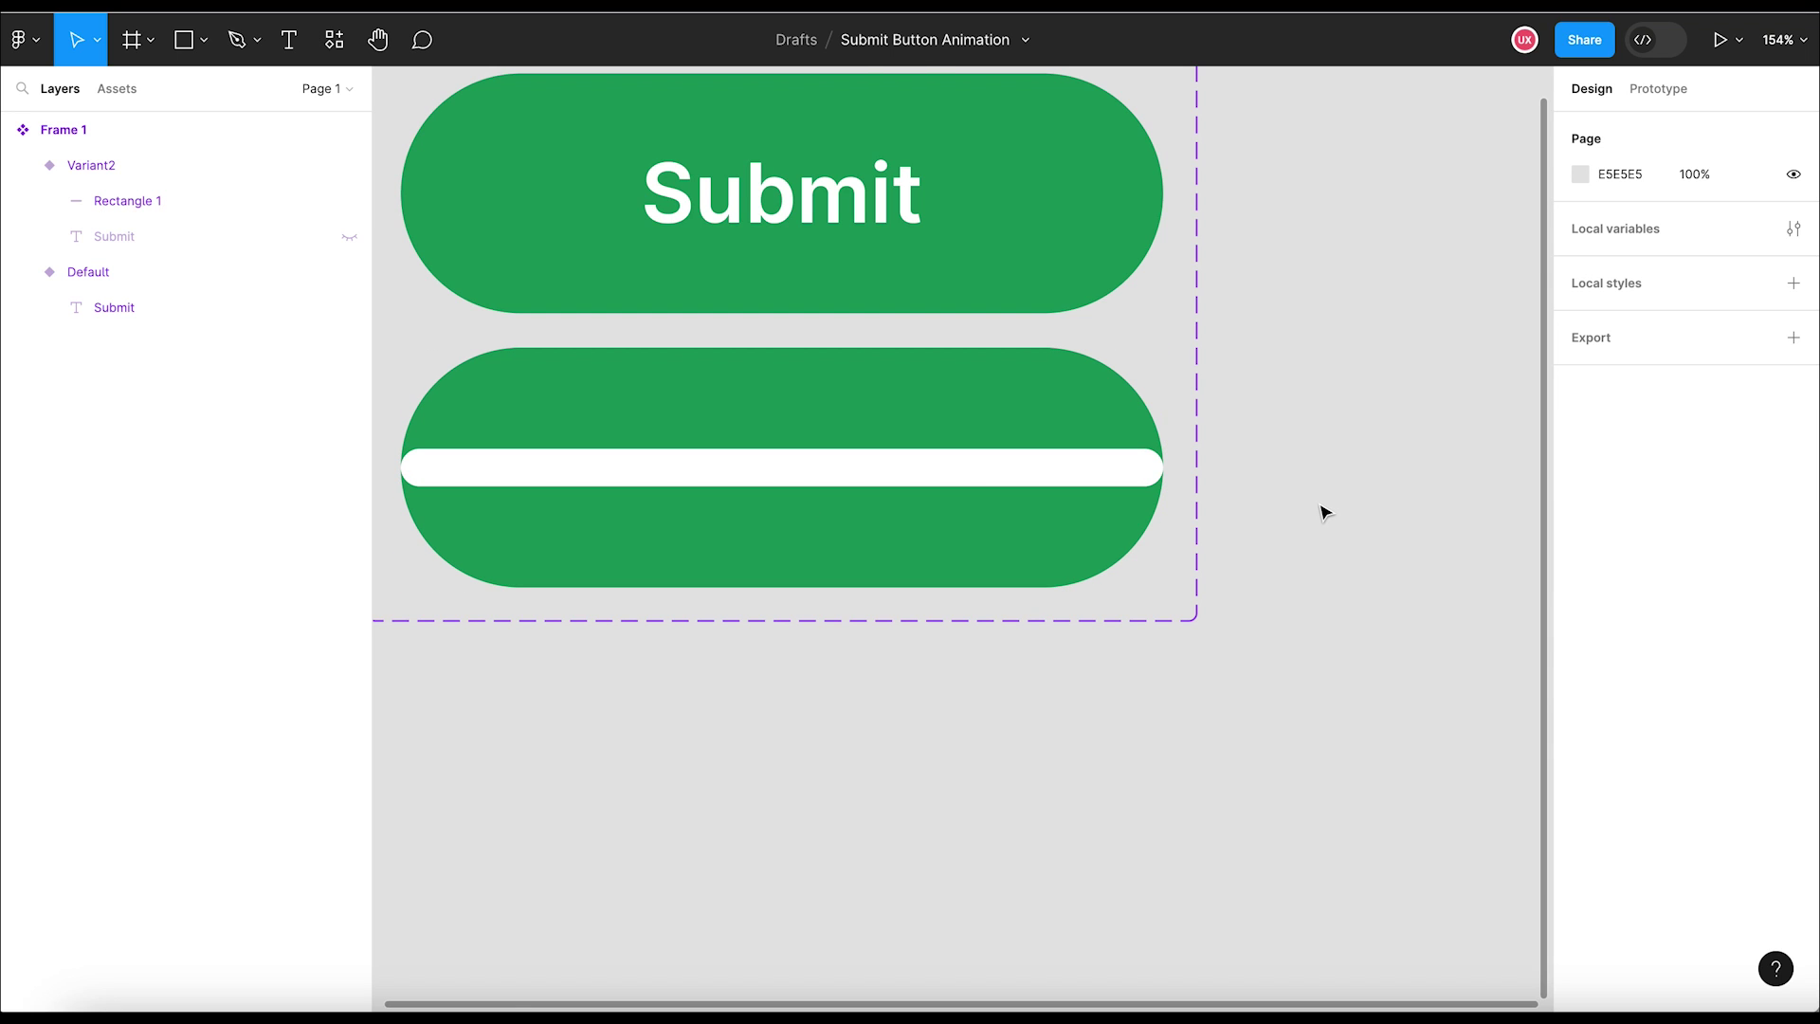
Step: Shrink the Variant2 frame to a height of 22 so it fits tightly around the white bar
left_click(863, 472)
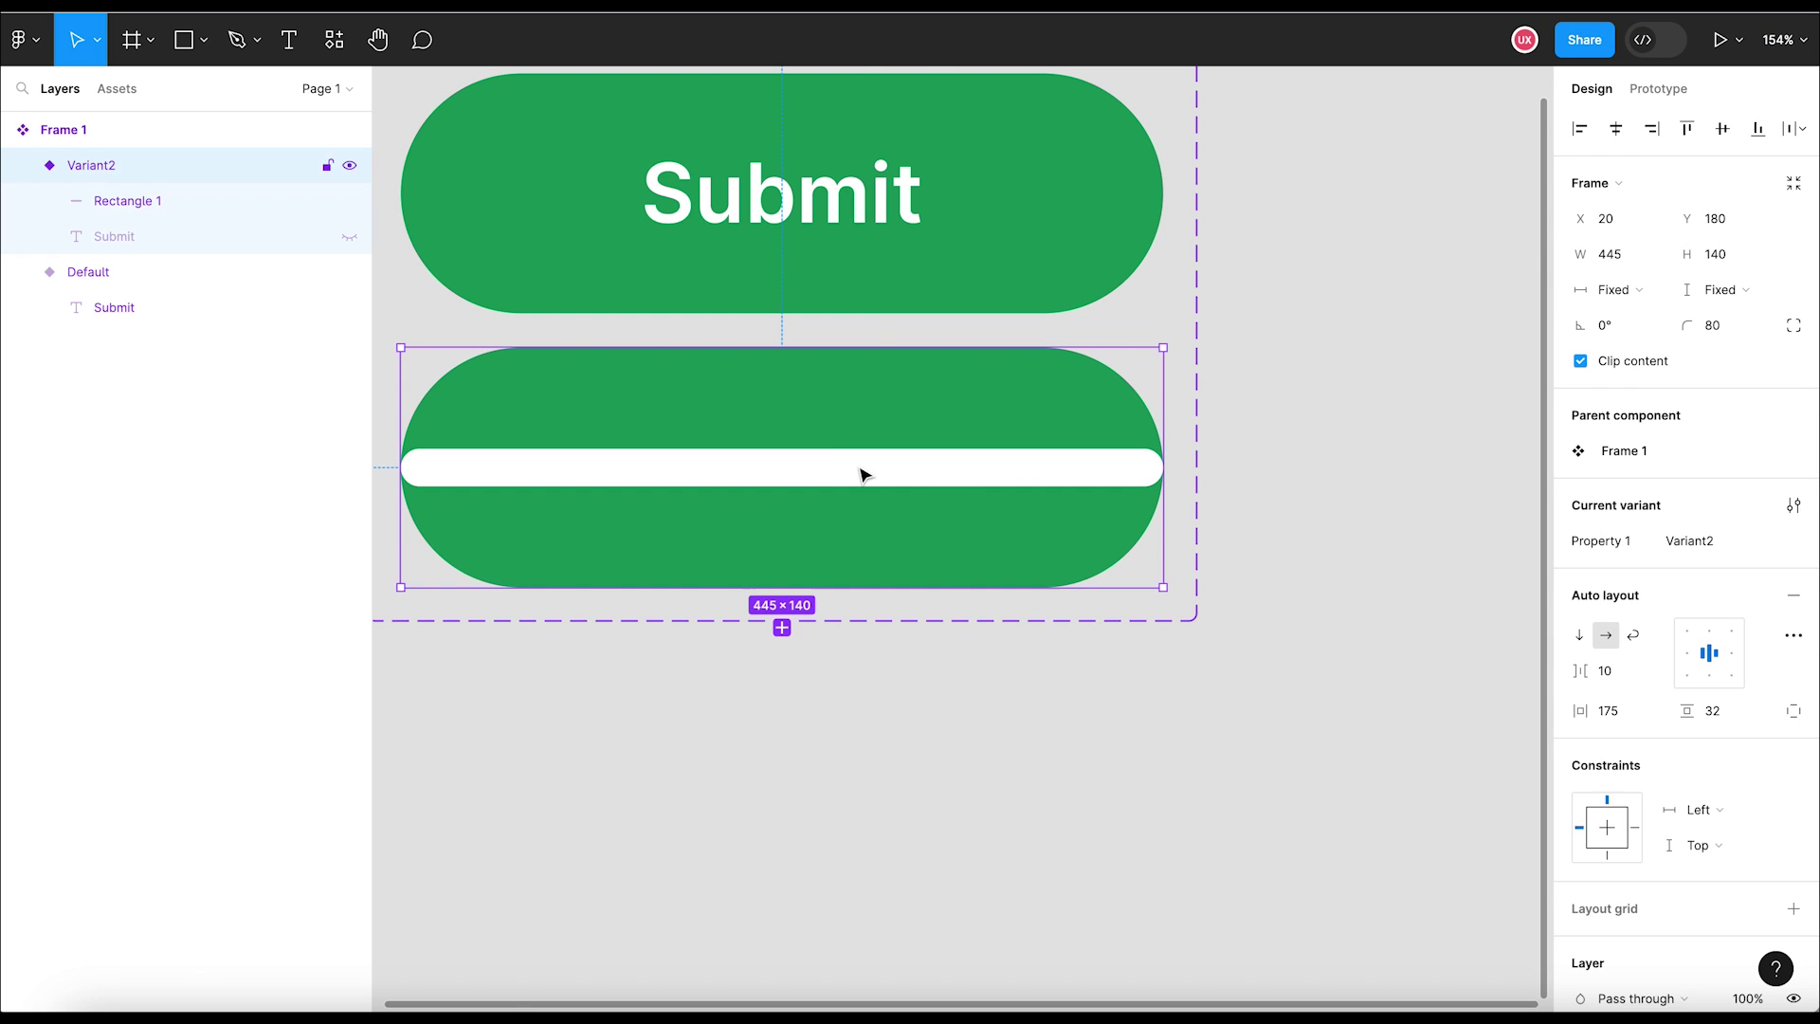
left_click(873, 474)
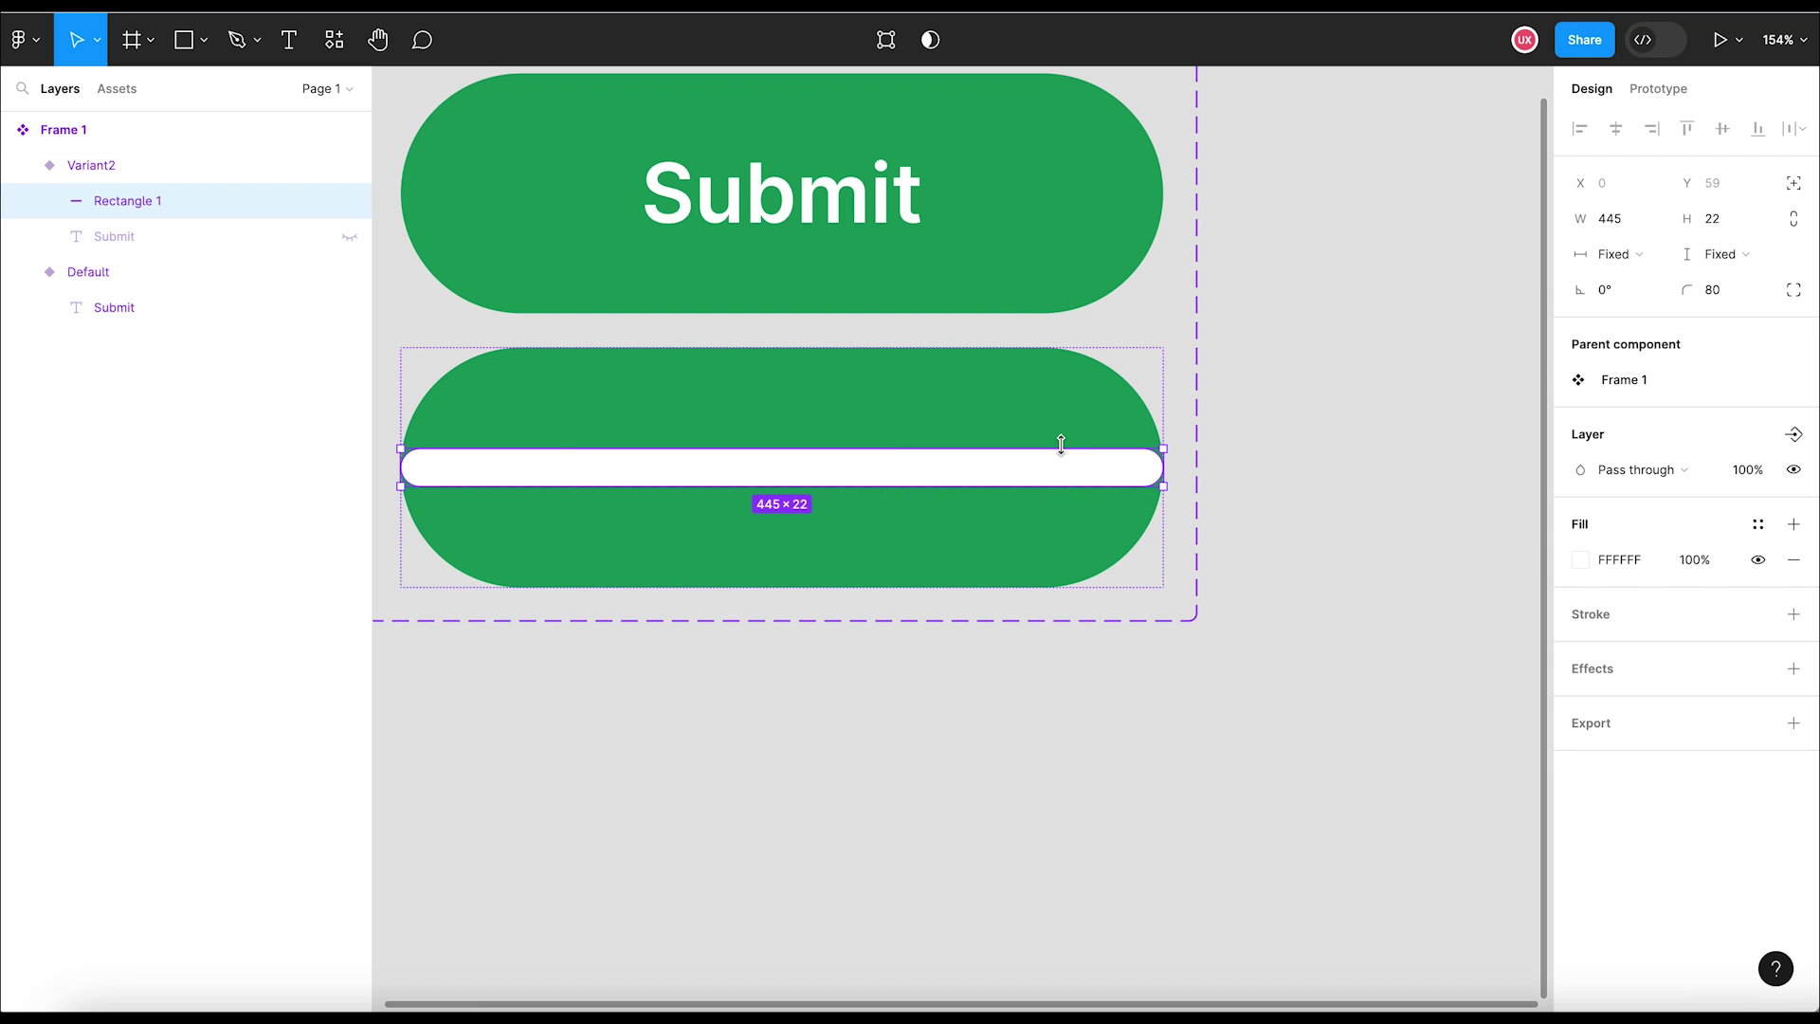
left_click(906, 567)
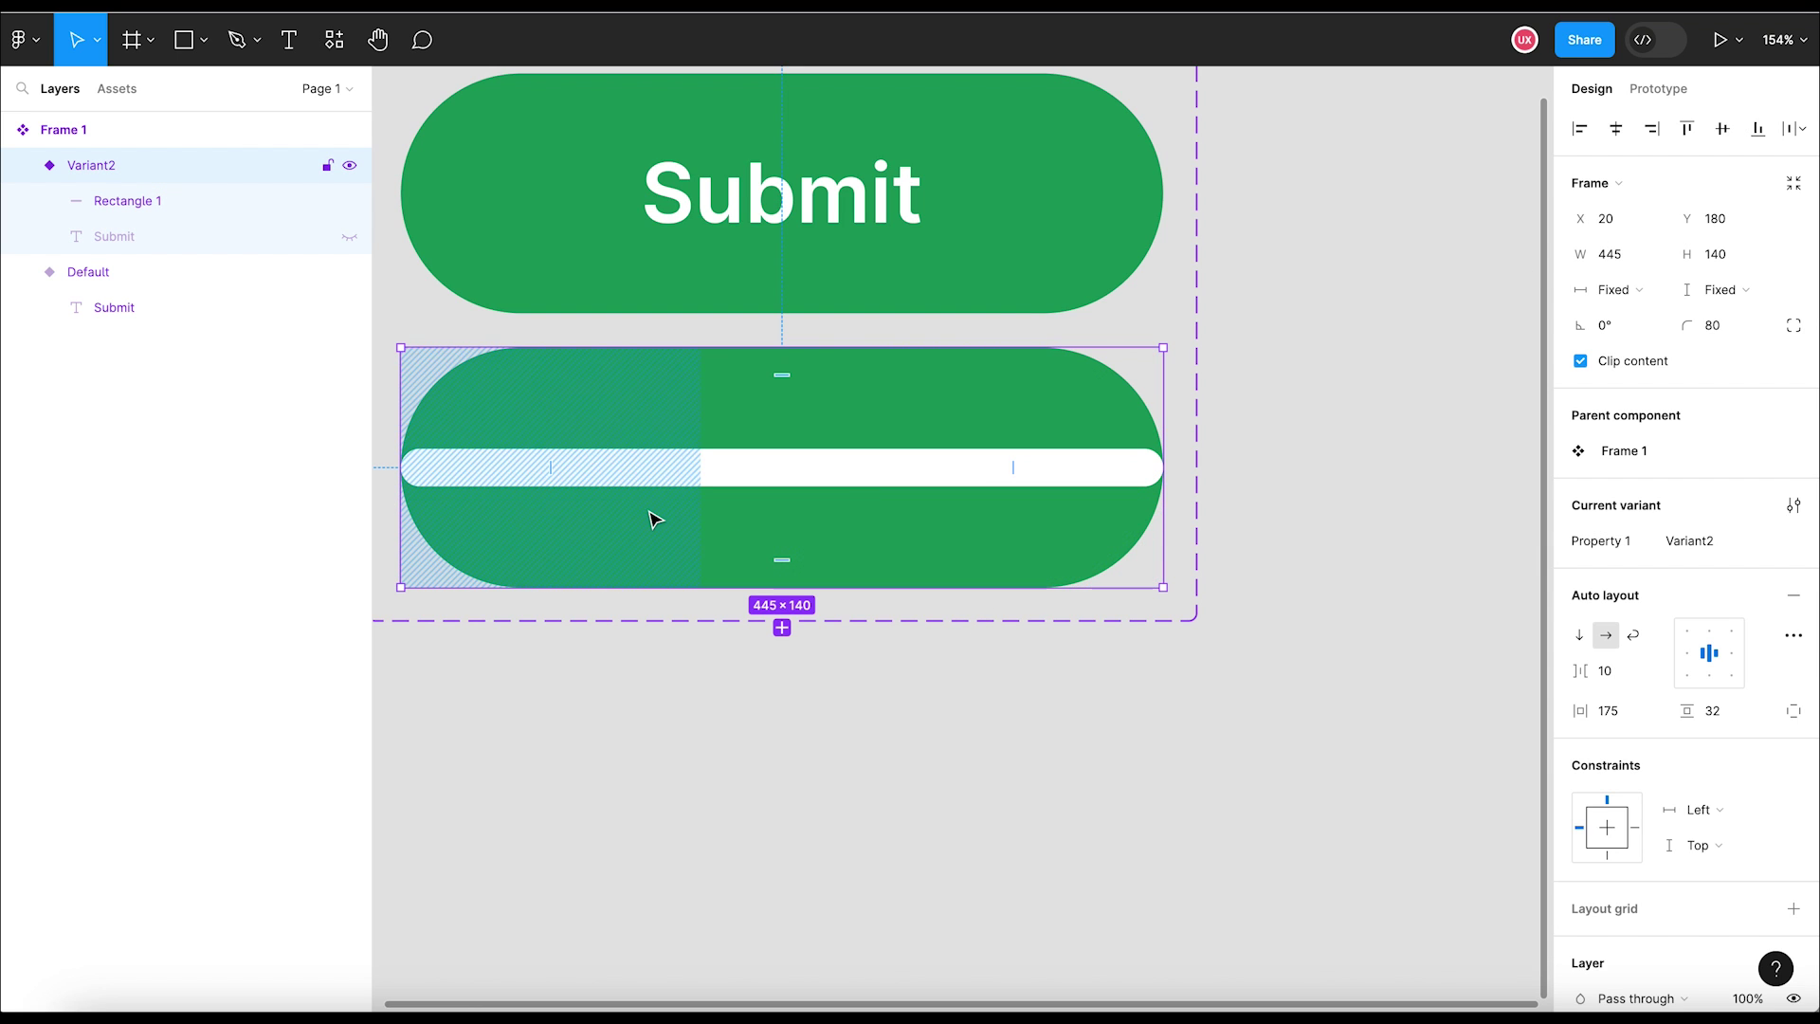
left_click_drag(723, 587, 764, 388)
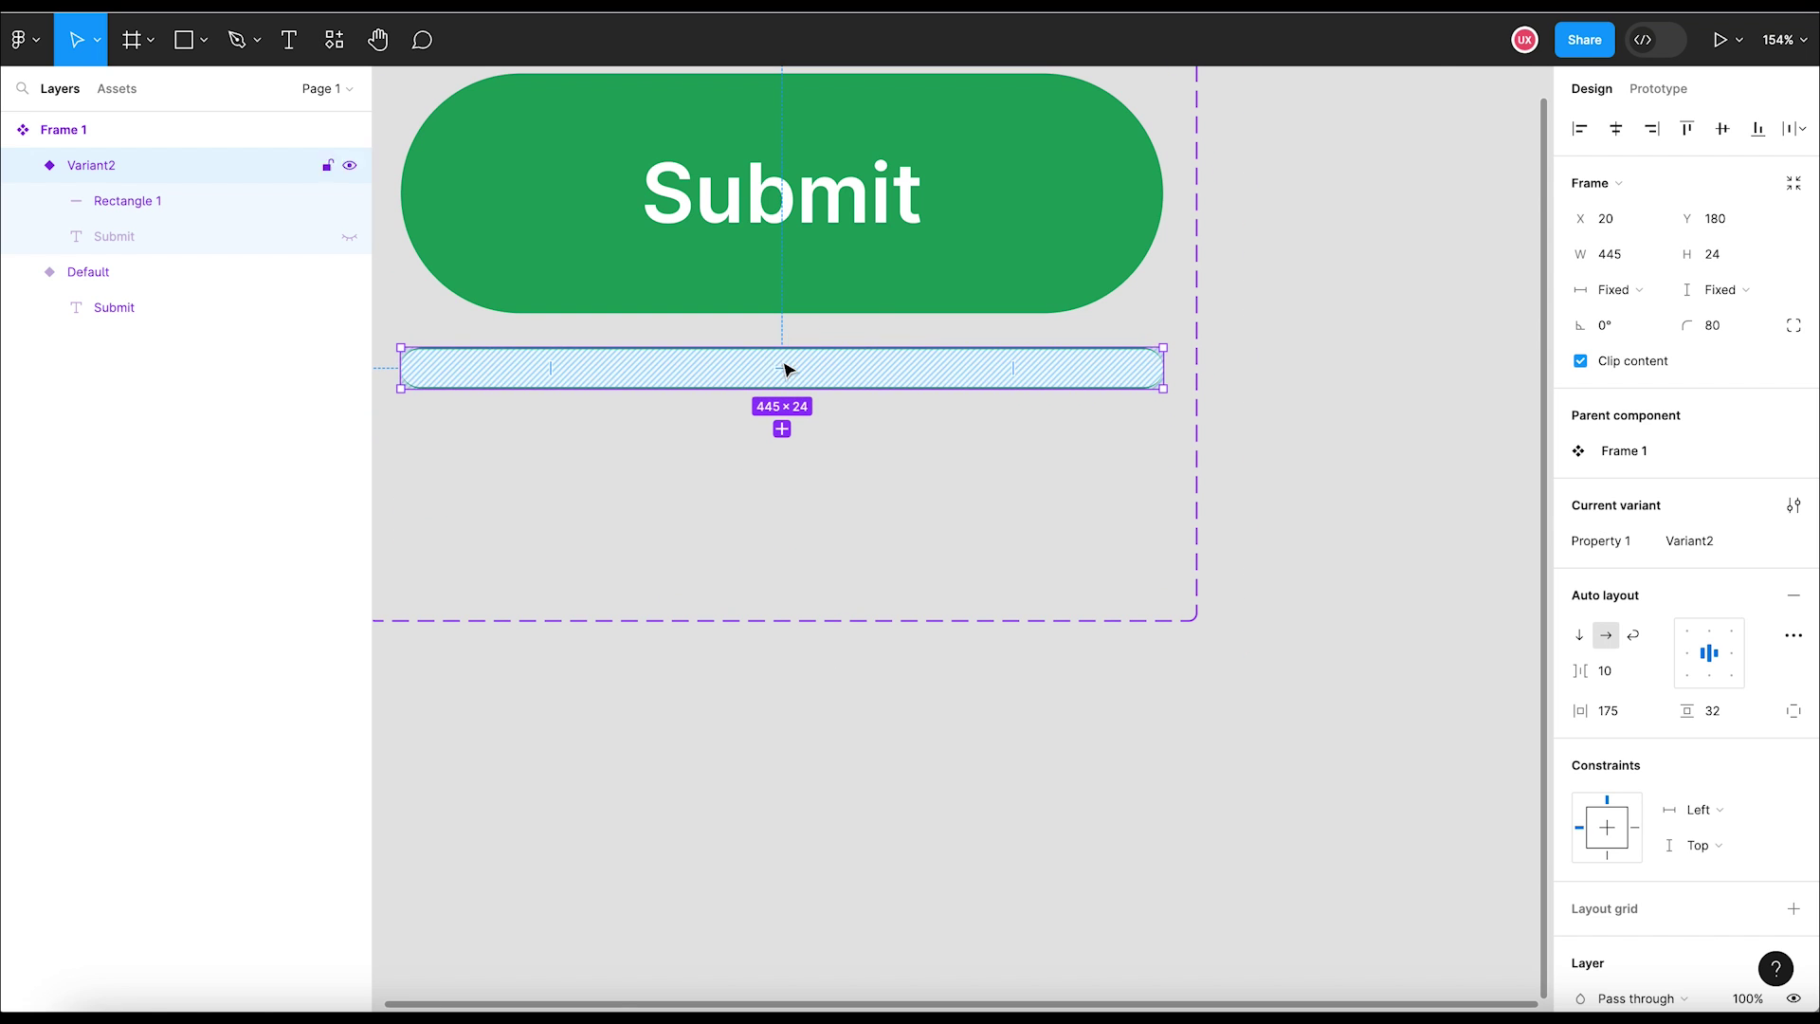
scroll(773, 380, "up", 10)
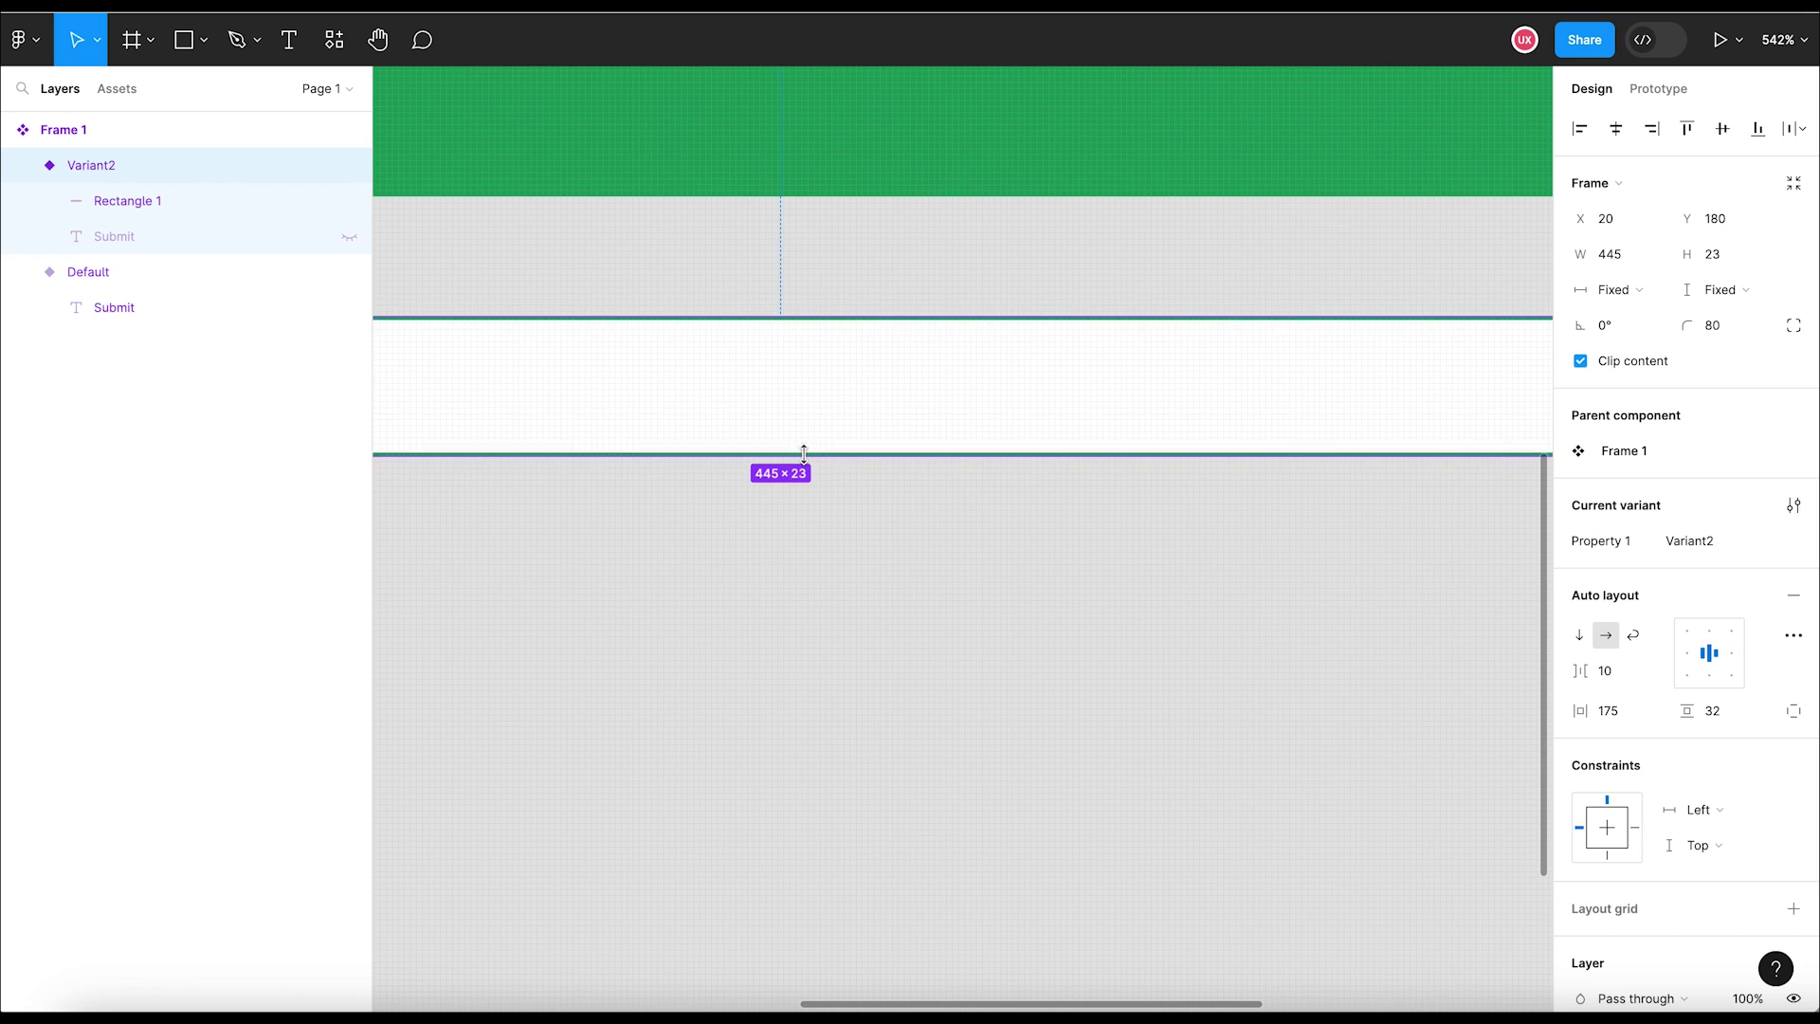
left_click(873, 528)
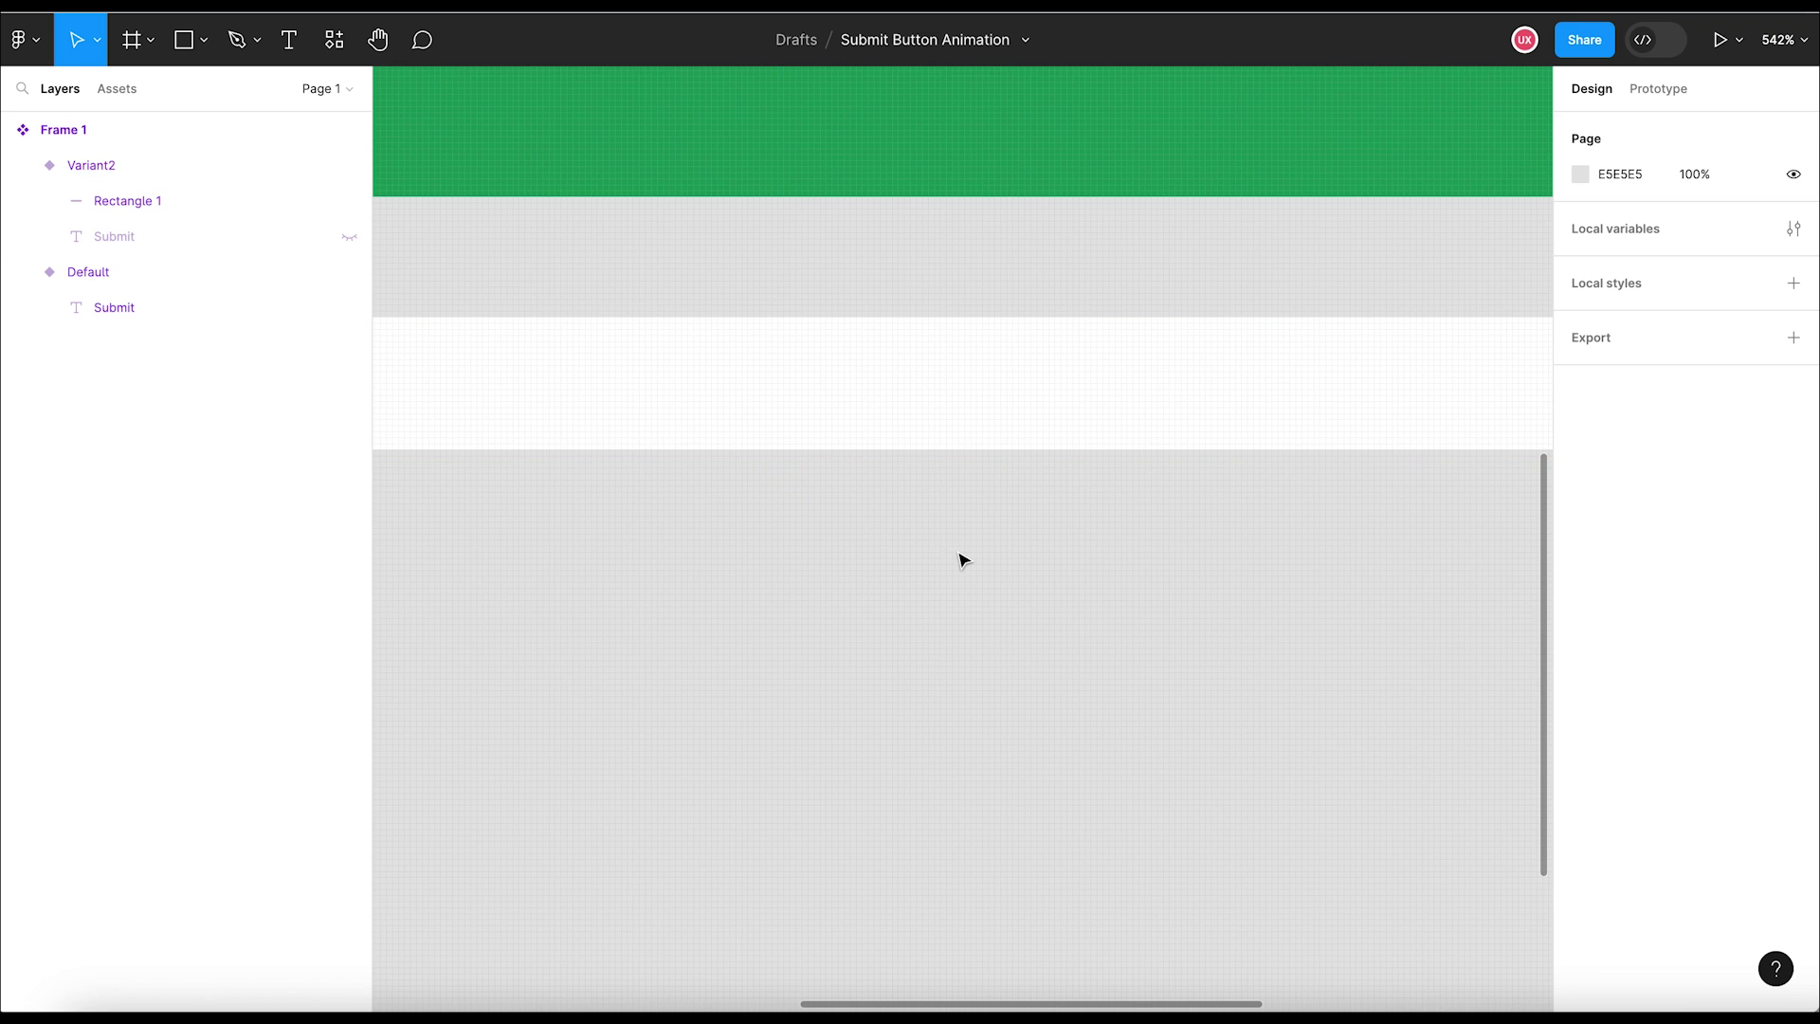
Step: Add a third variant based on the white bar of Variant2
scroll(962, 559, "down", 12)
scroll(961, 559, "down", 2)
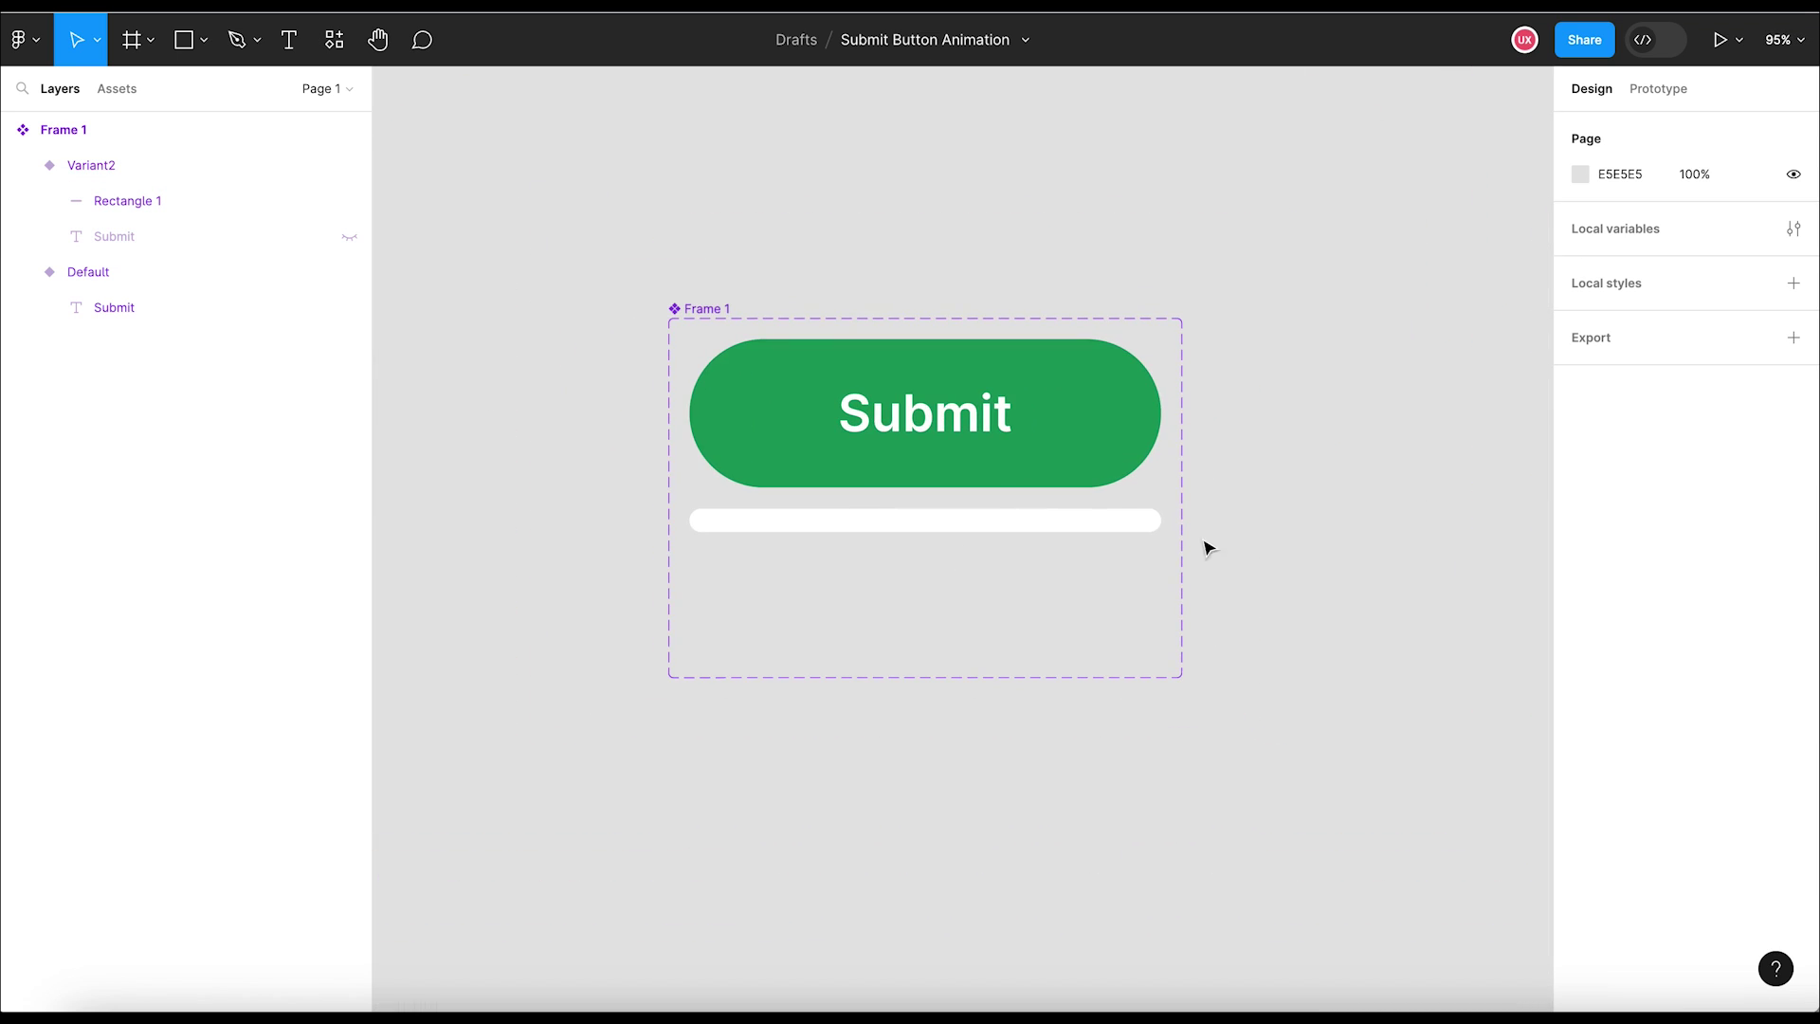
scroll(1254, 552, "down", 1)
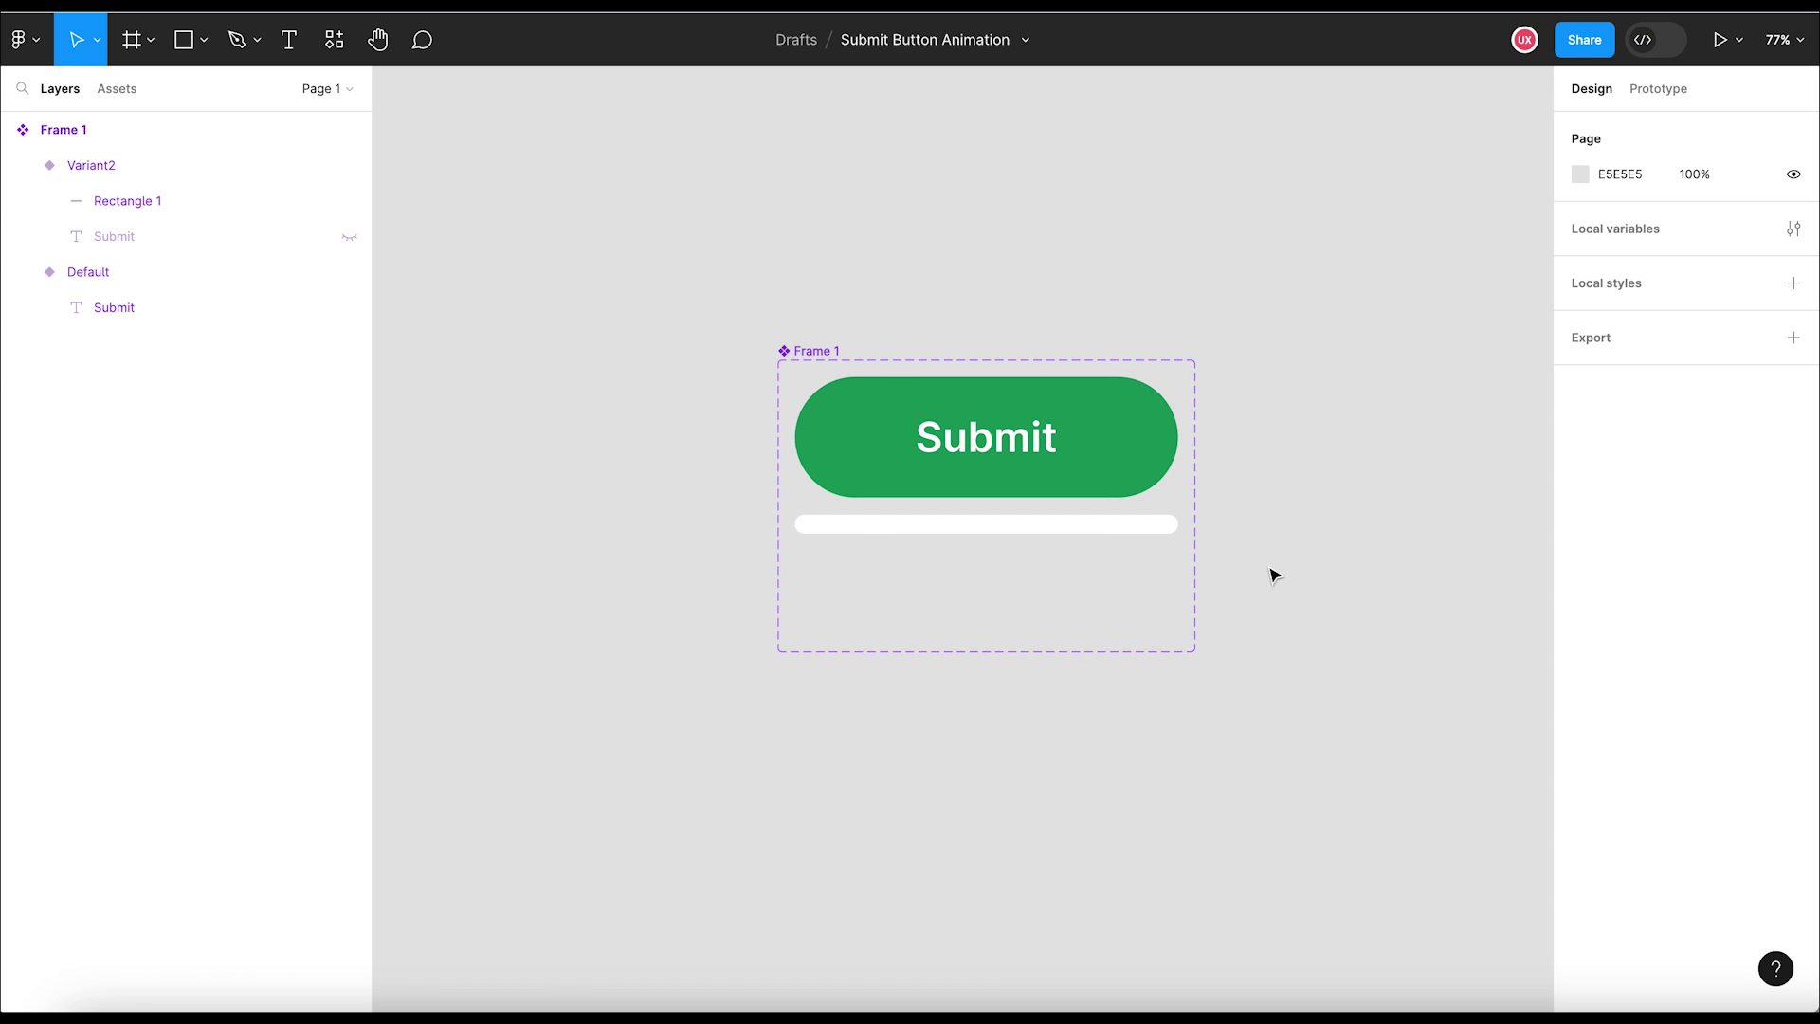
left_click_drag(1296, 626, 1263, 595)
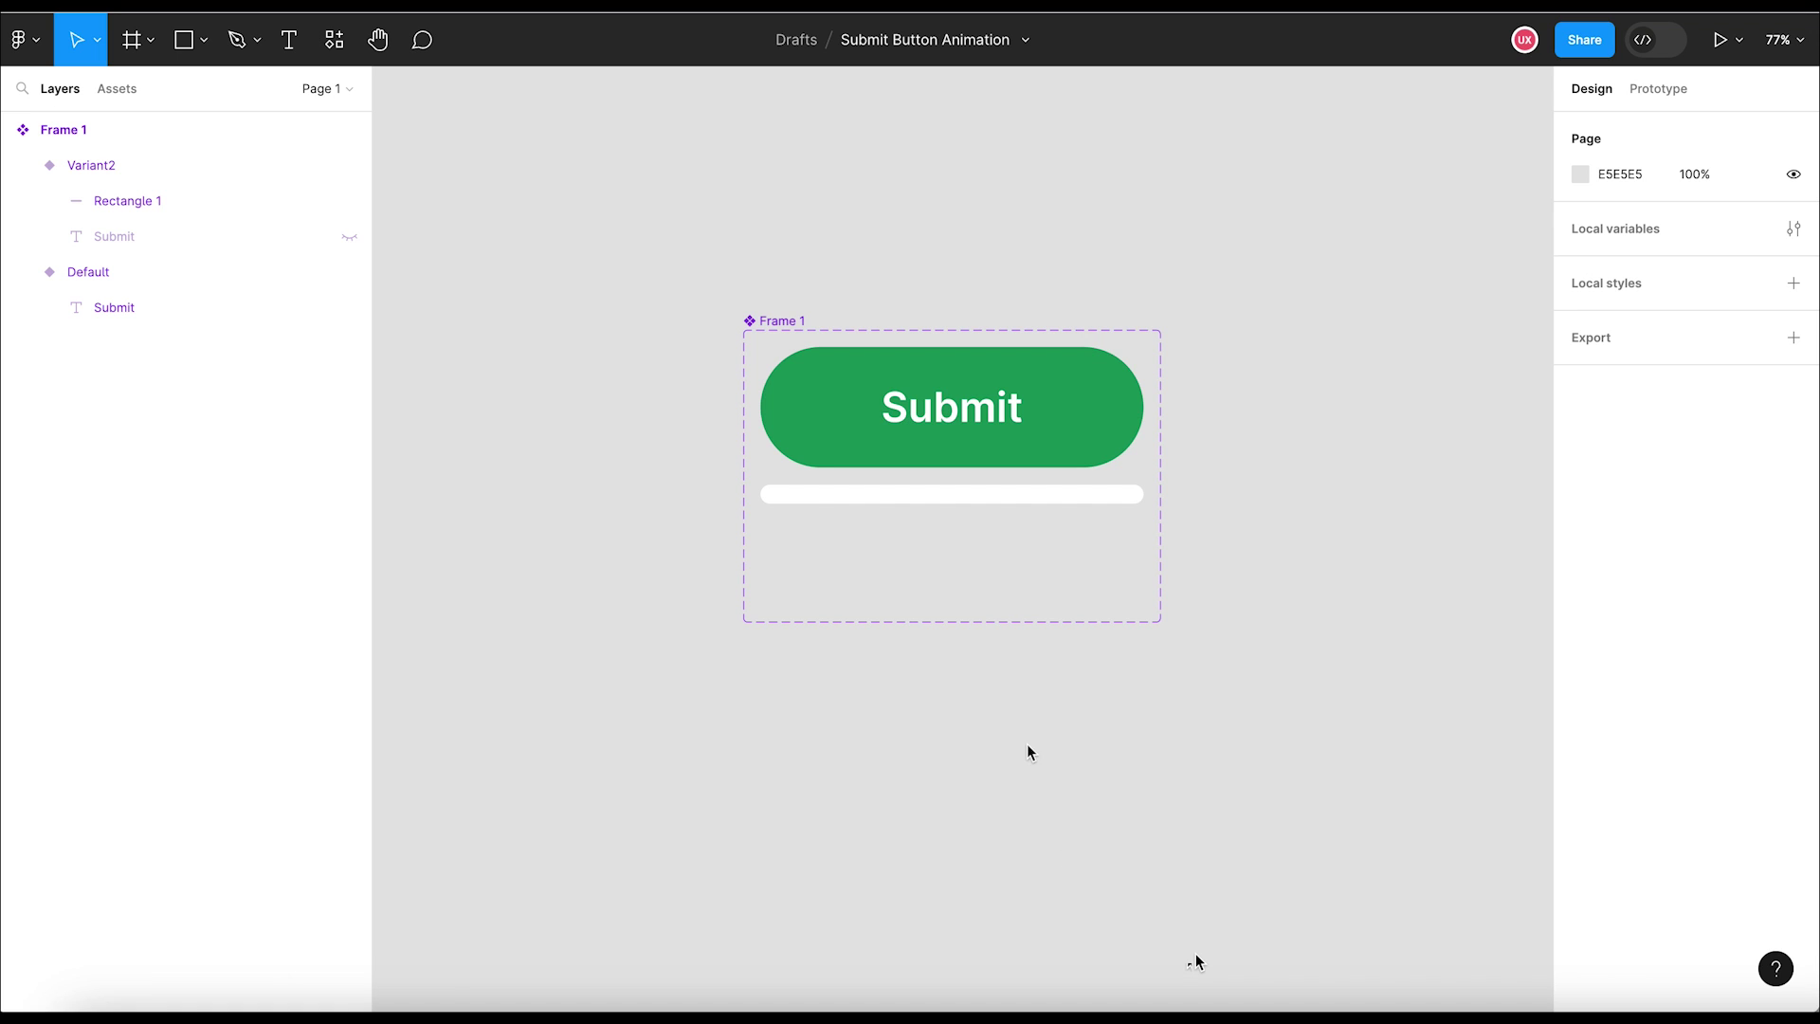
left_click(1015, 494)
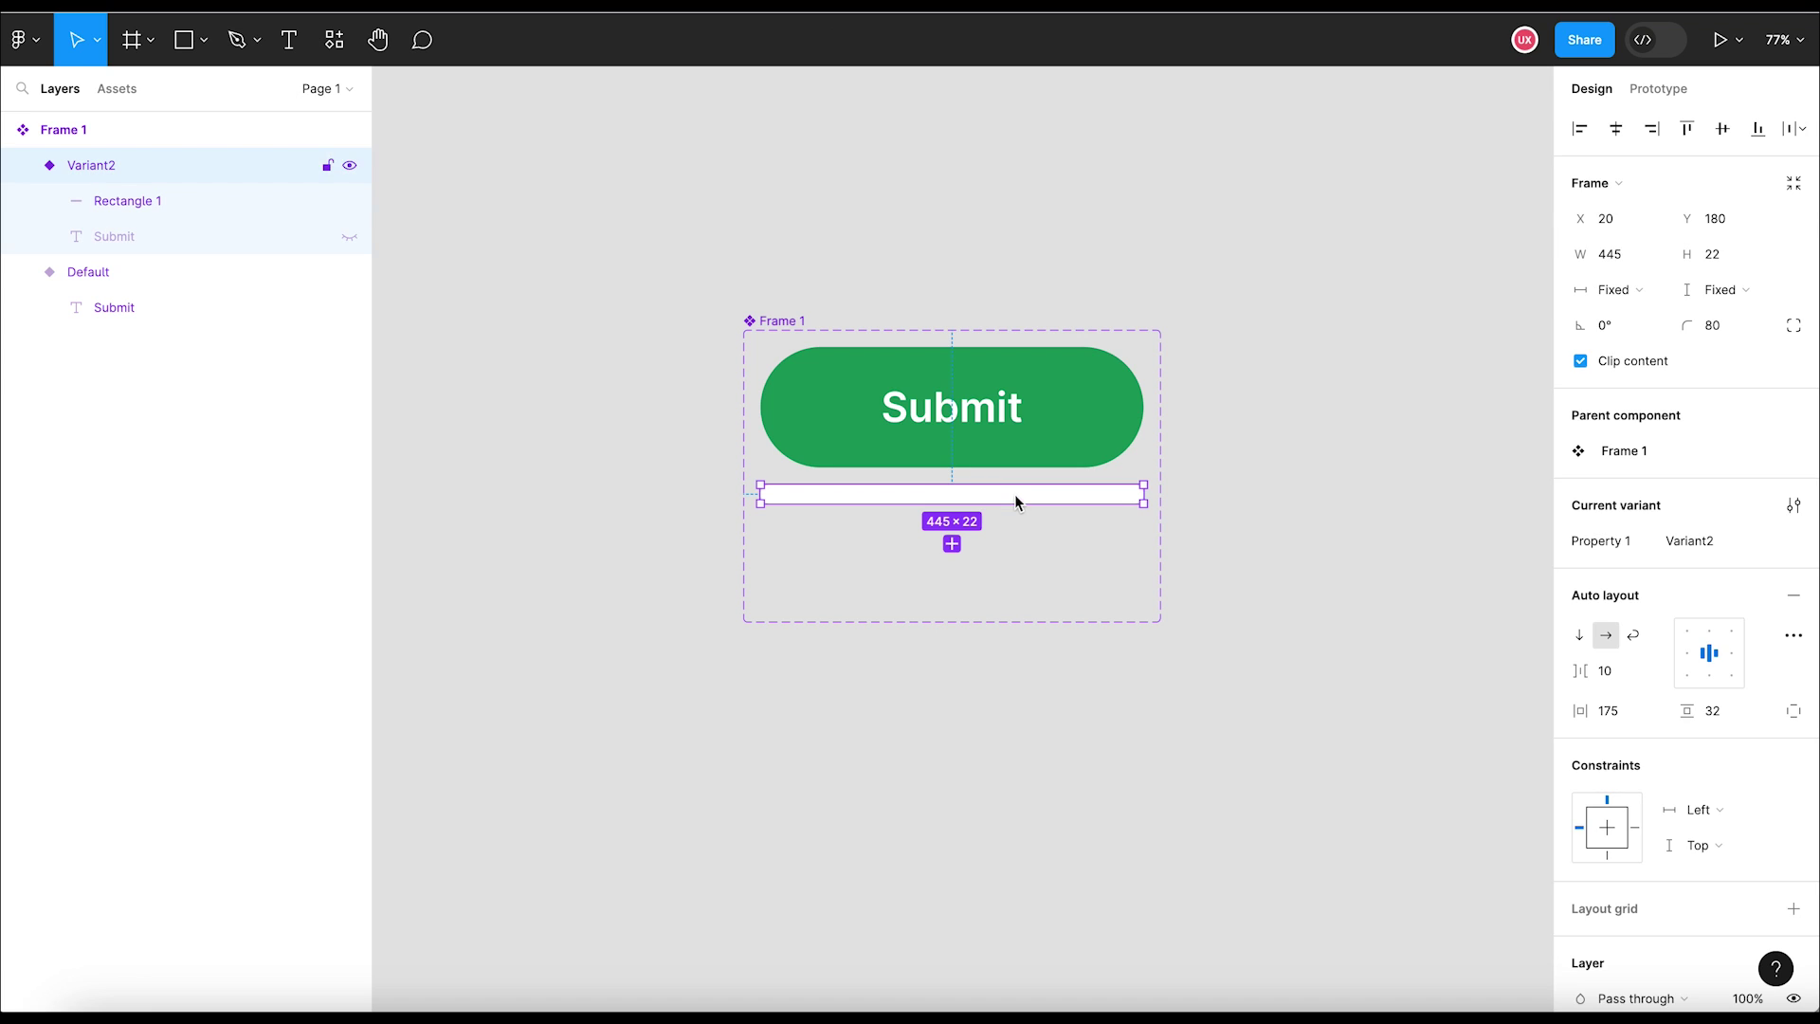
left_click(952, 543)
left_click(975, 670)
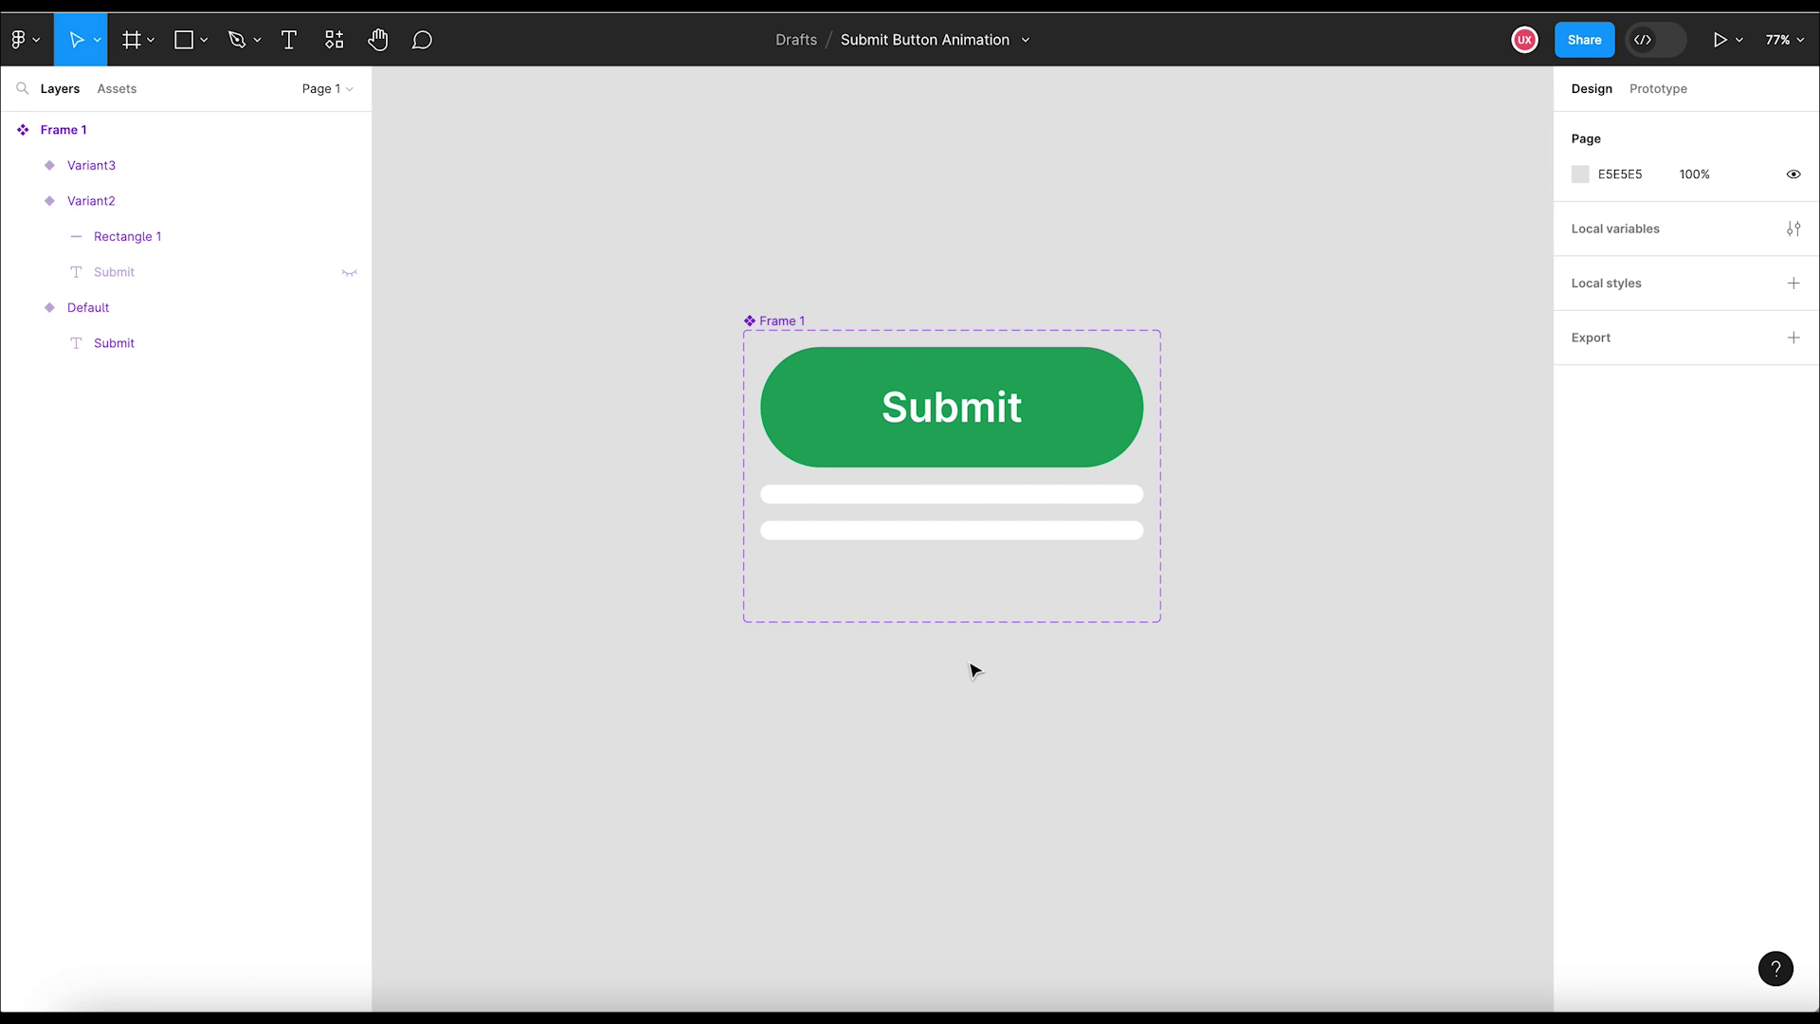
Step: Add auto layout to the Frame 1 component set and set its vertical gap between items to 60
left_click(798, 321)
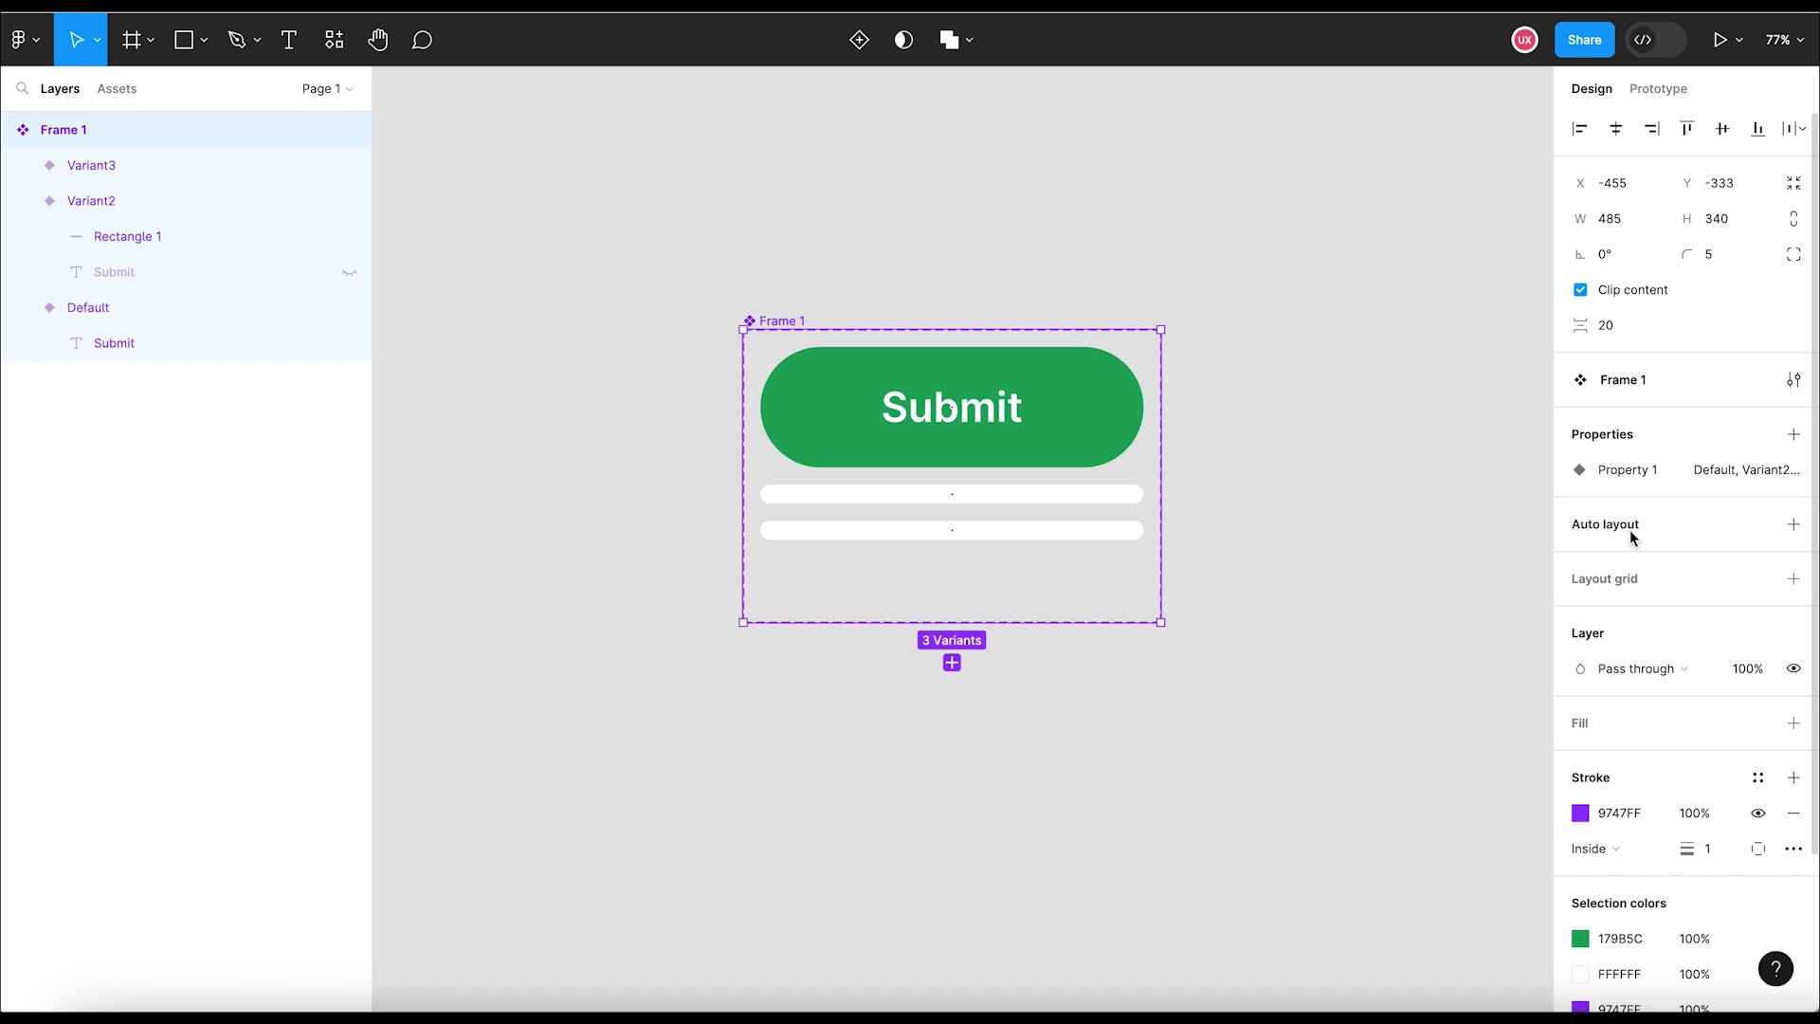
left_click(1794, 524)
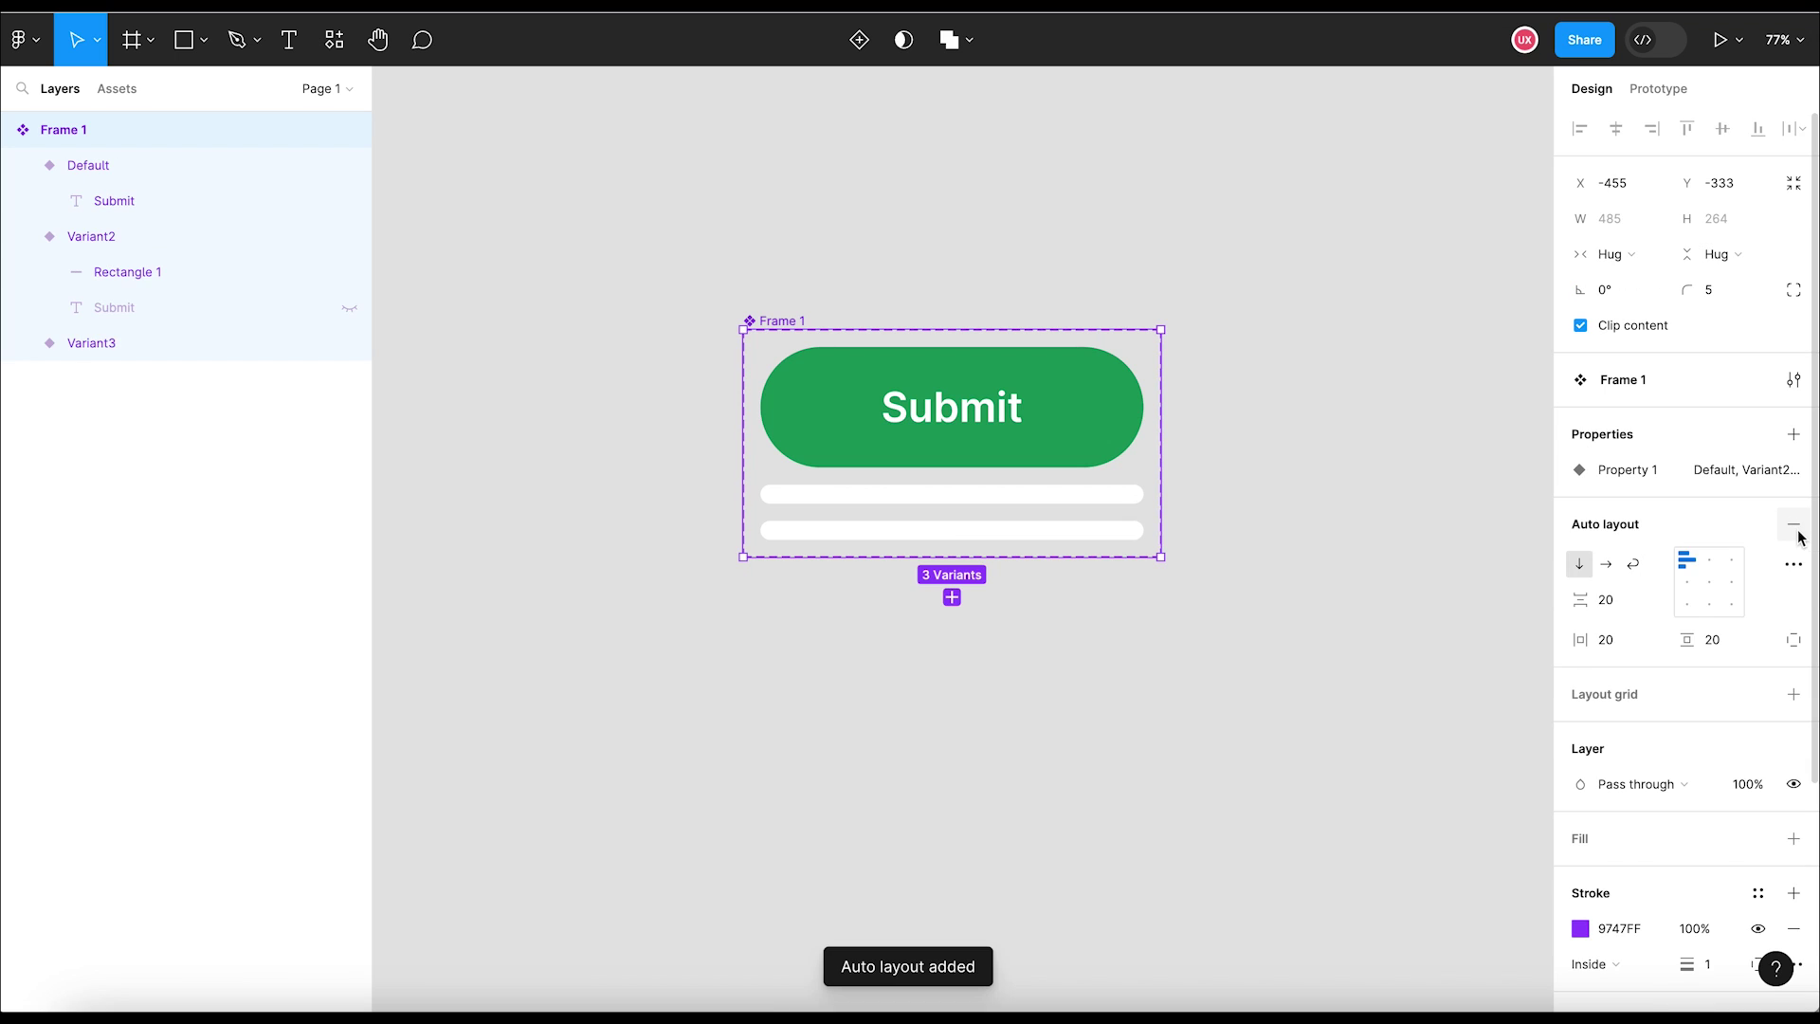
left_click(1616, 603)
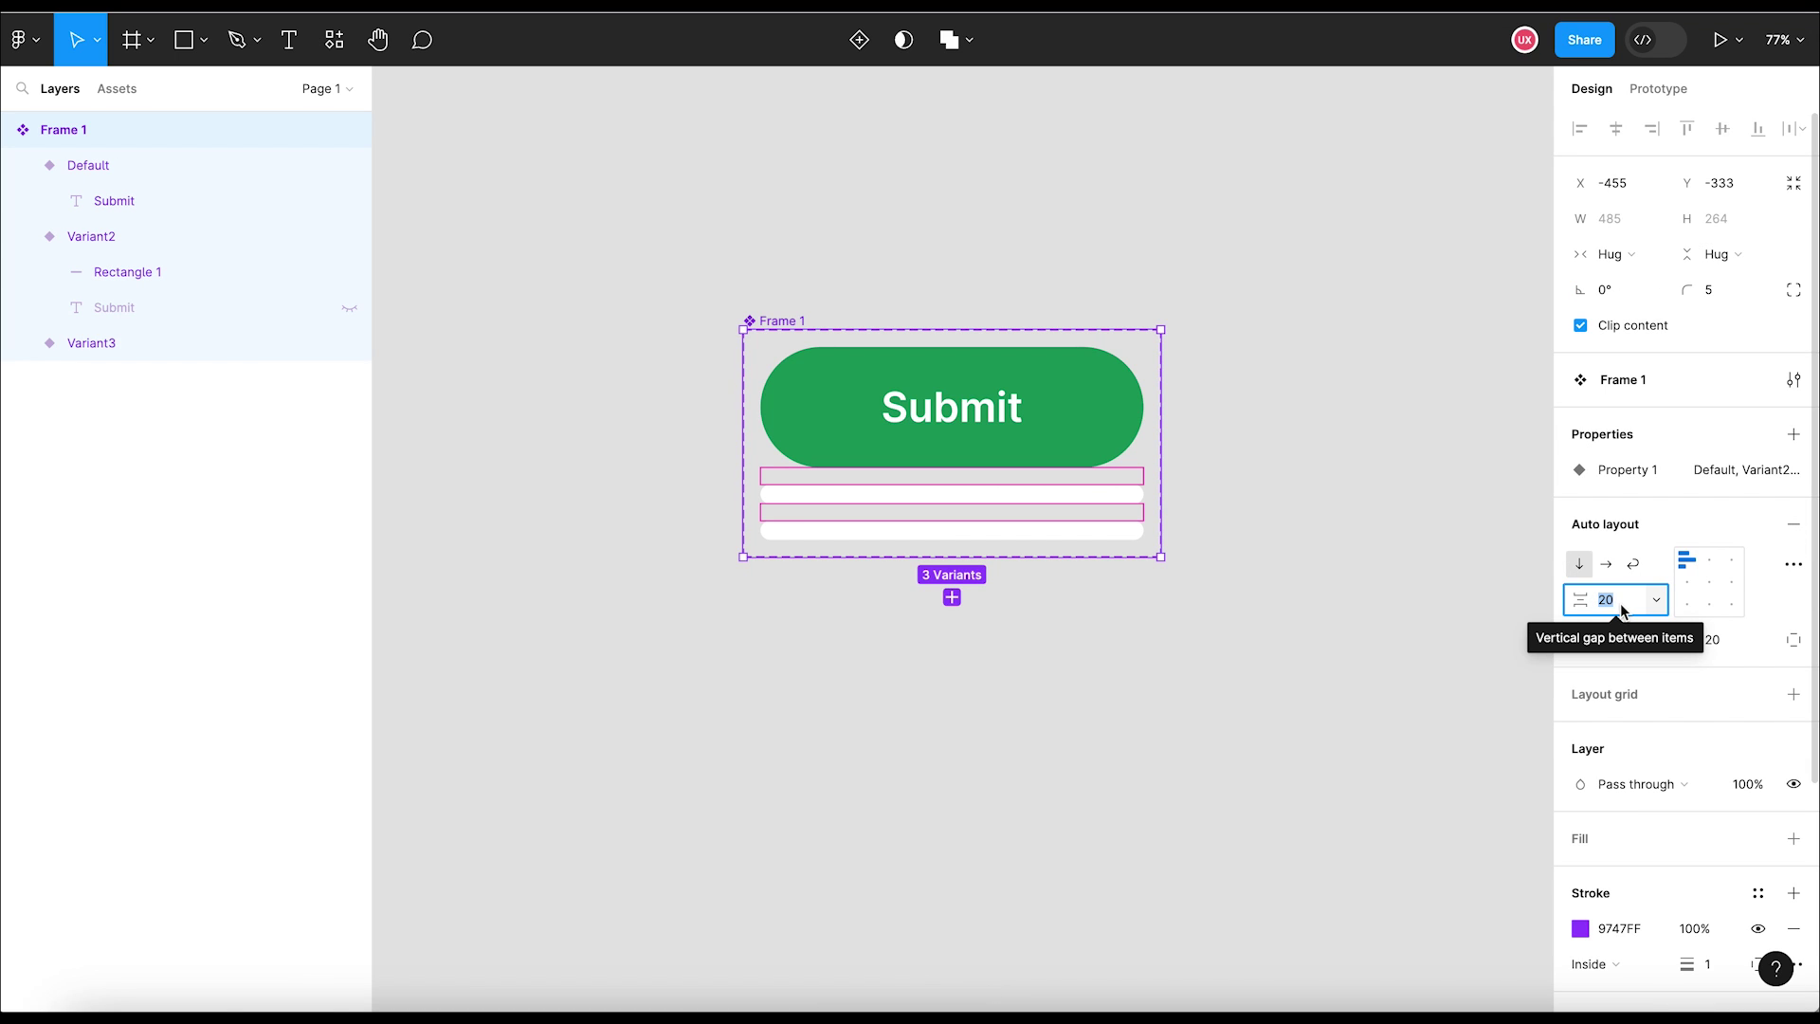
type("60")
key("Return")
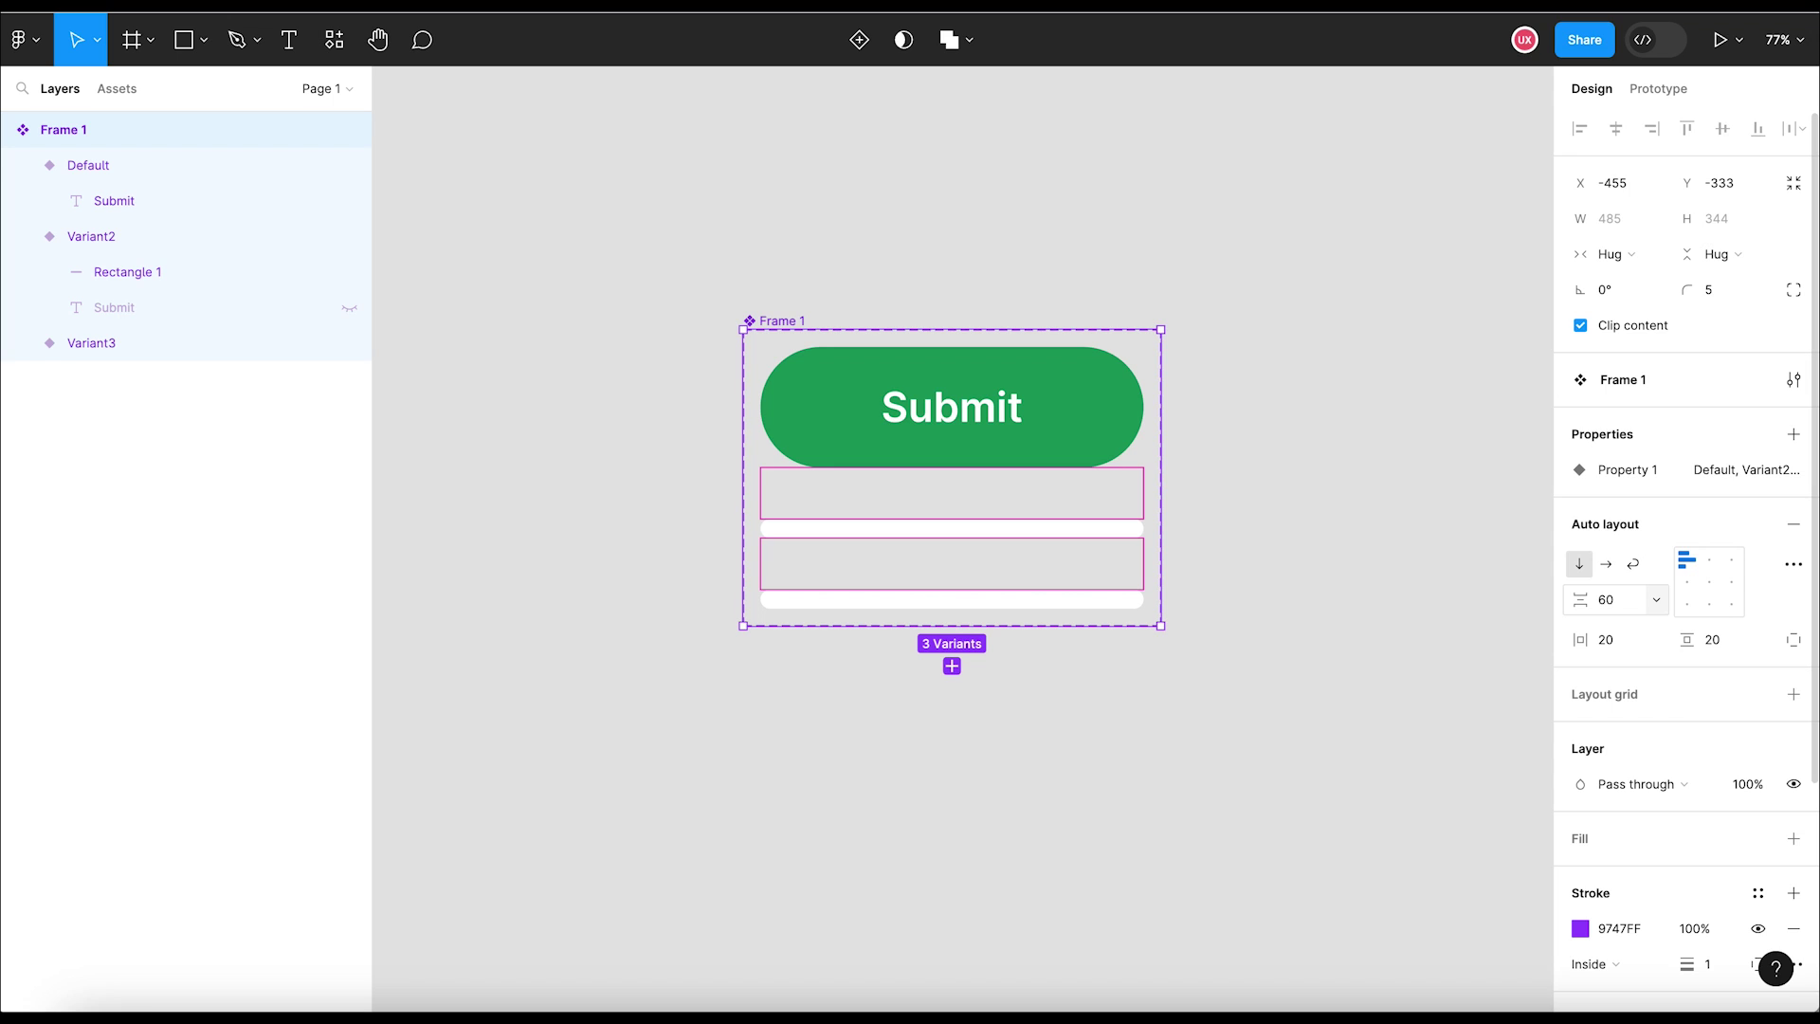
left_click(1274, 706)
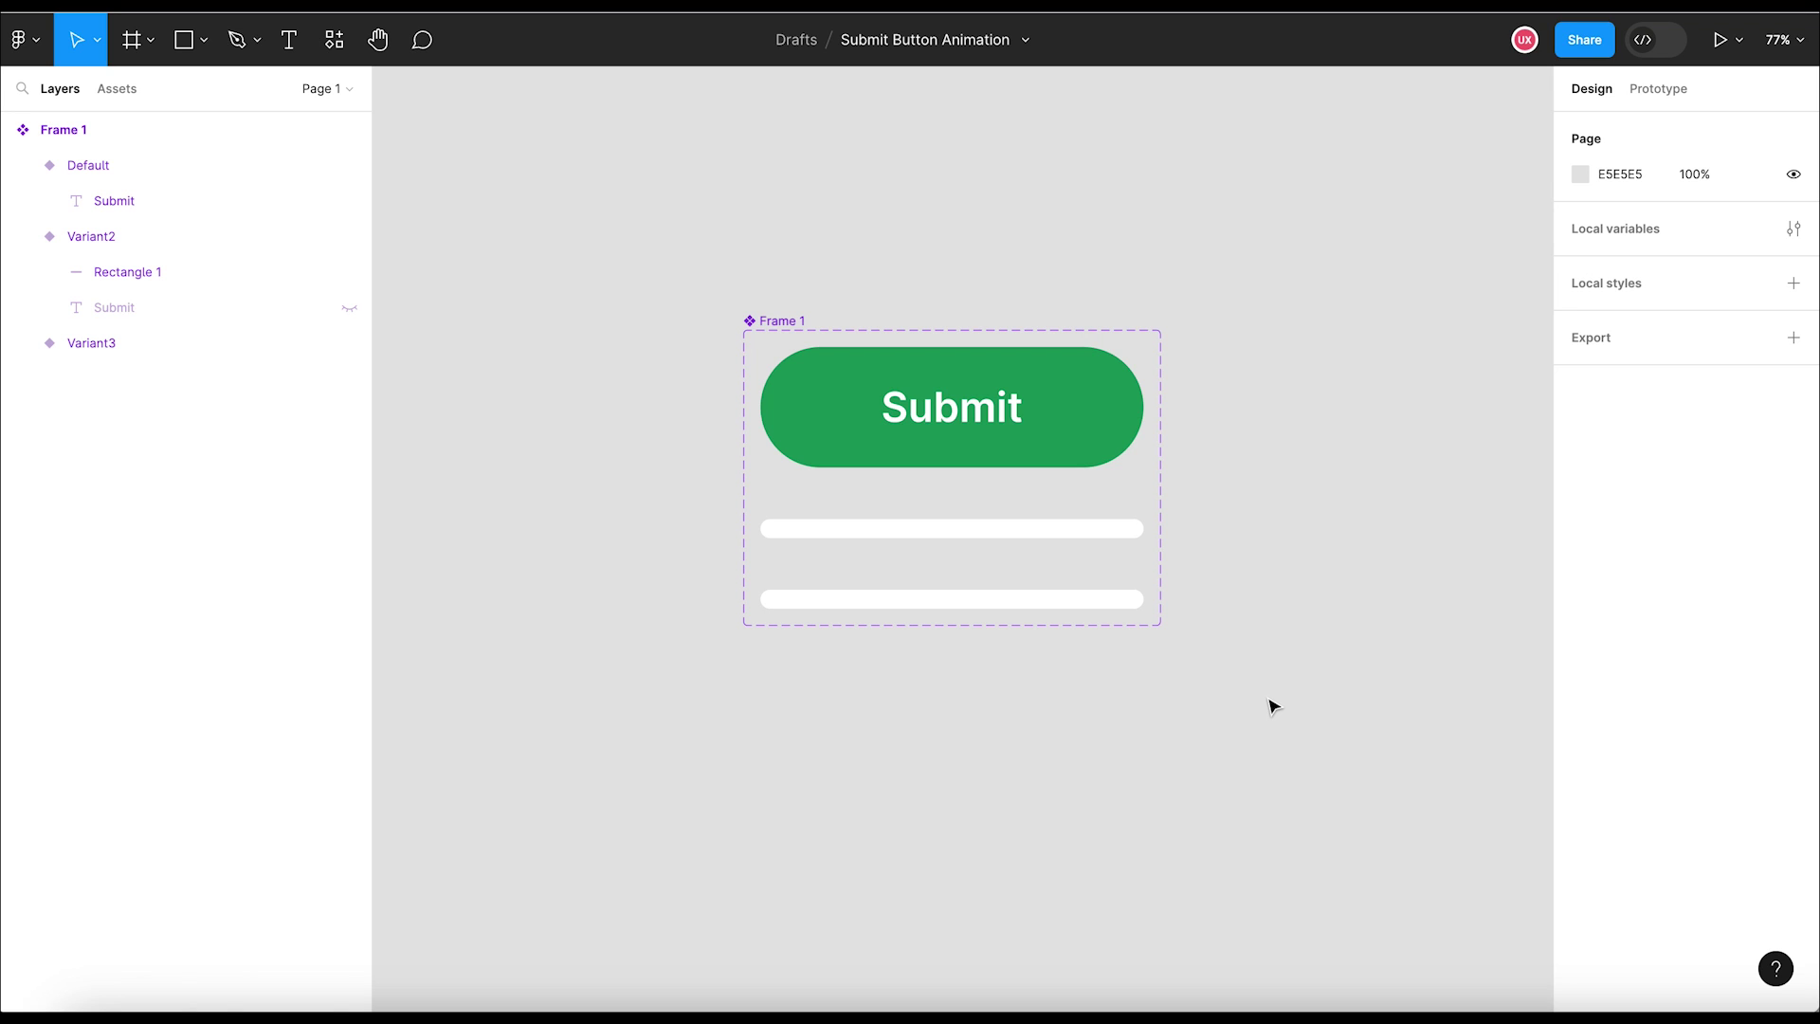
Step: Set Variant3's horizontal padding to 0 and align its auto layout content to the right
left_click(1043, 599)
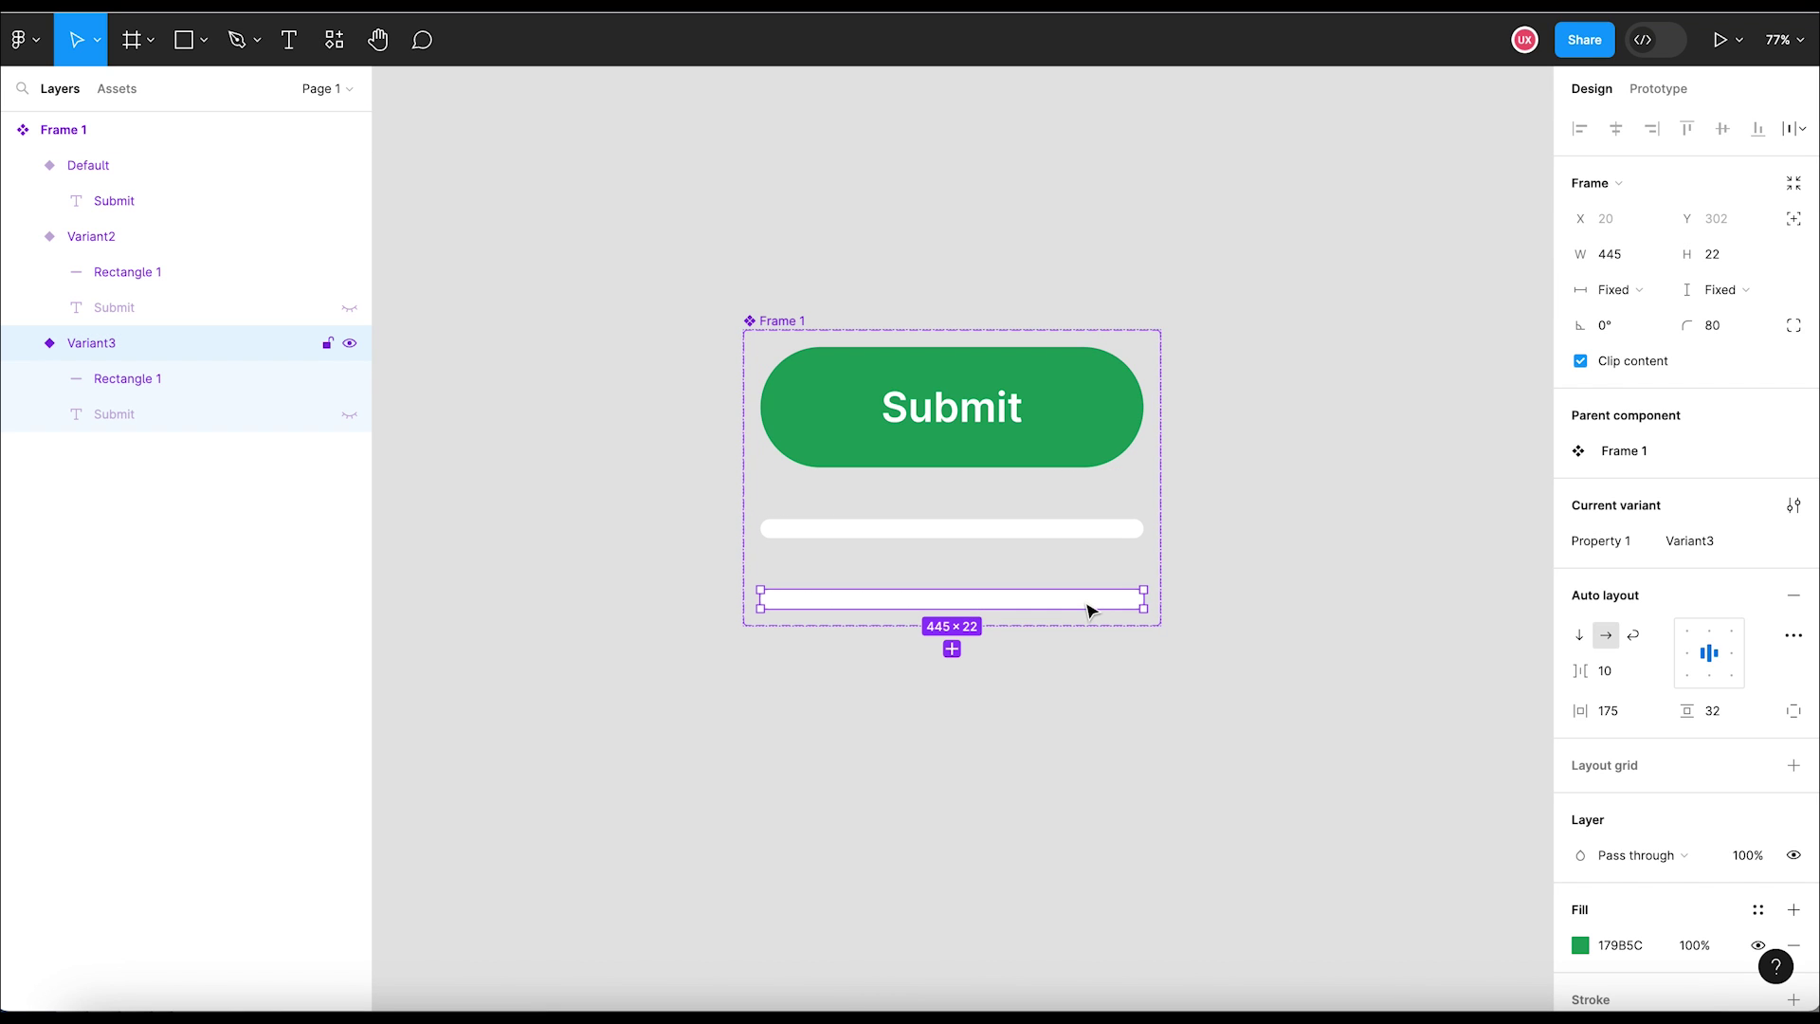
left_click(1616, 715)
type("0")
key("Return")
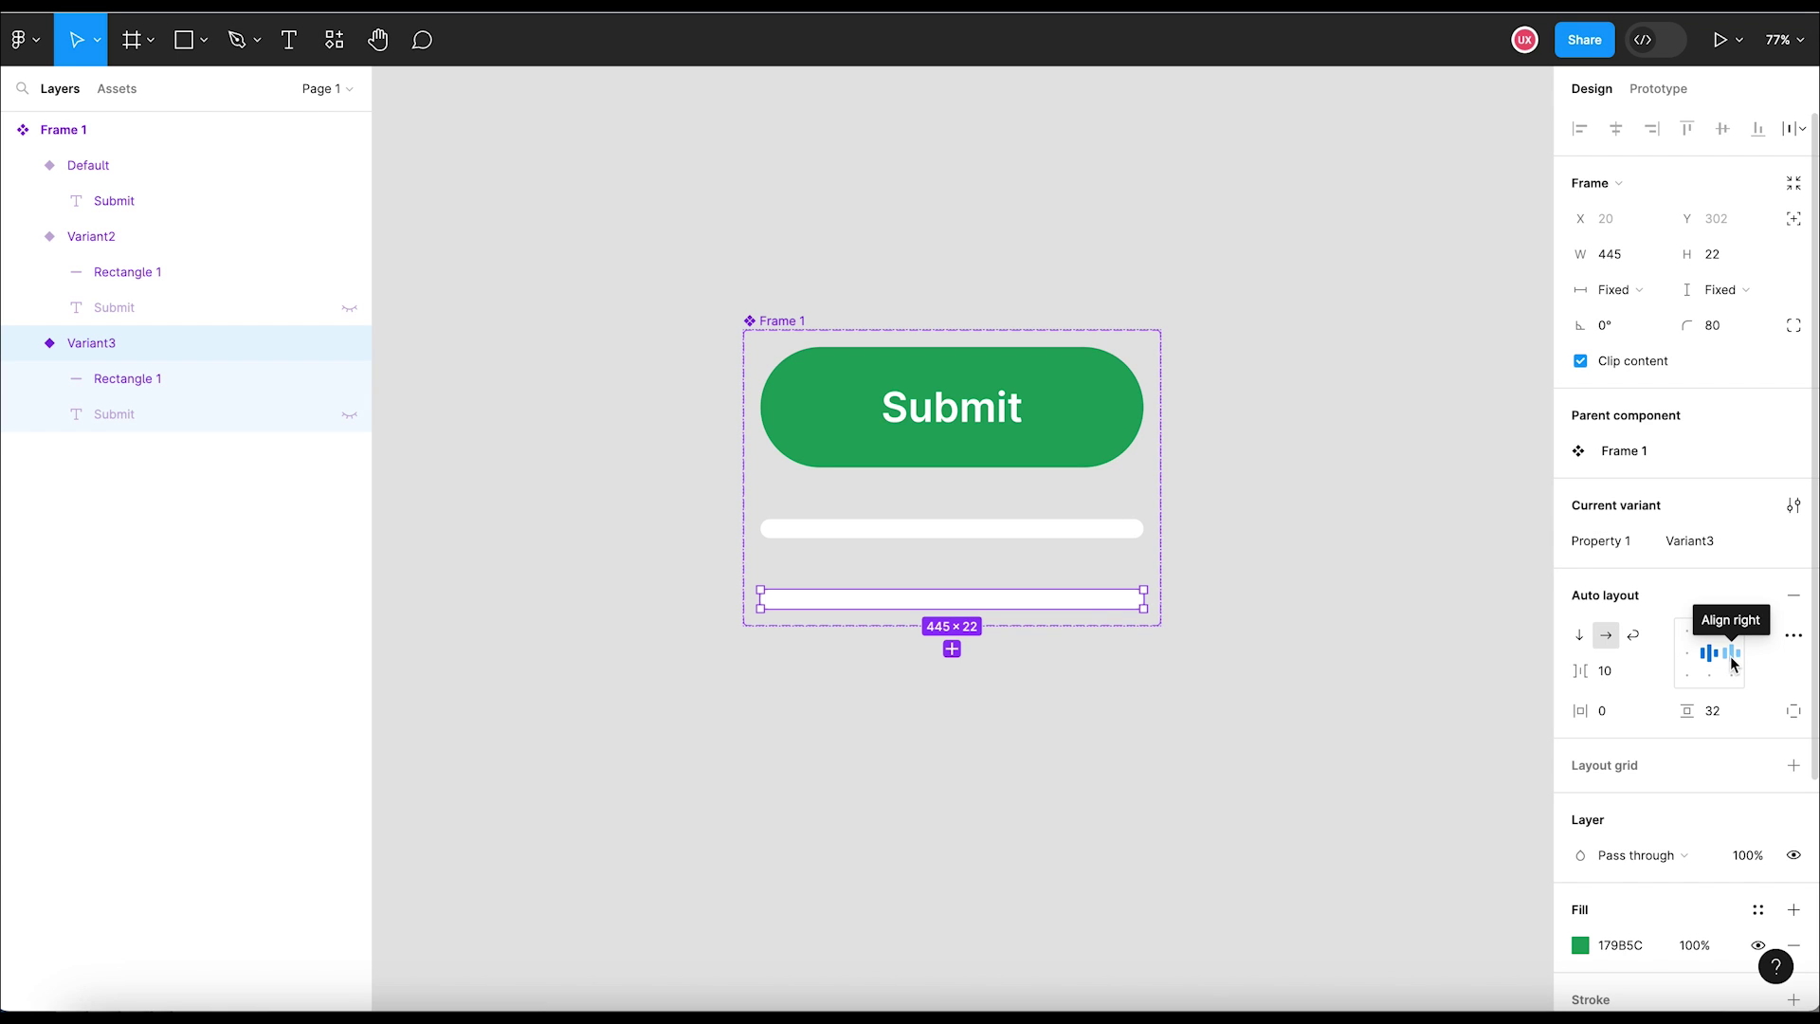
left_click(1730, 656)
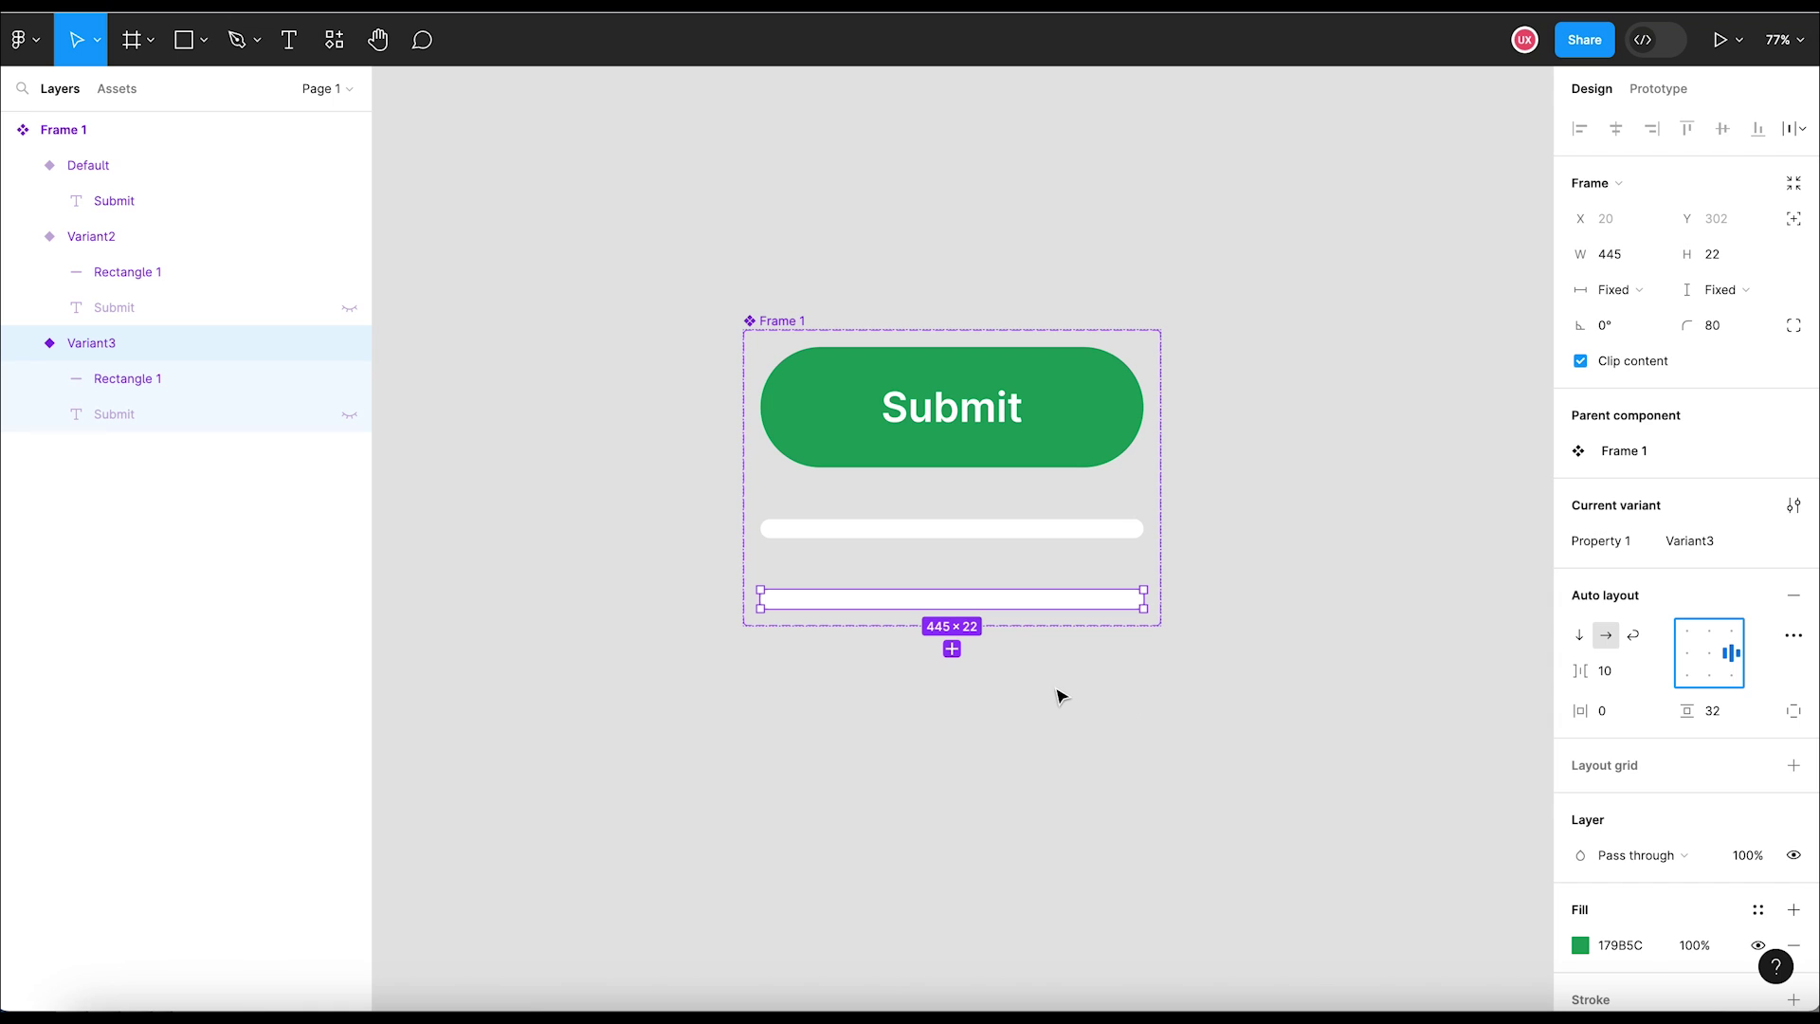
Step: Shorten the white Rectangle 1 in Variant3 from its left side to a width of about 321
left_click(146, 383)
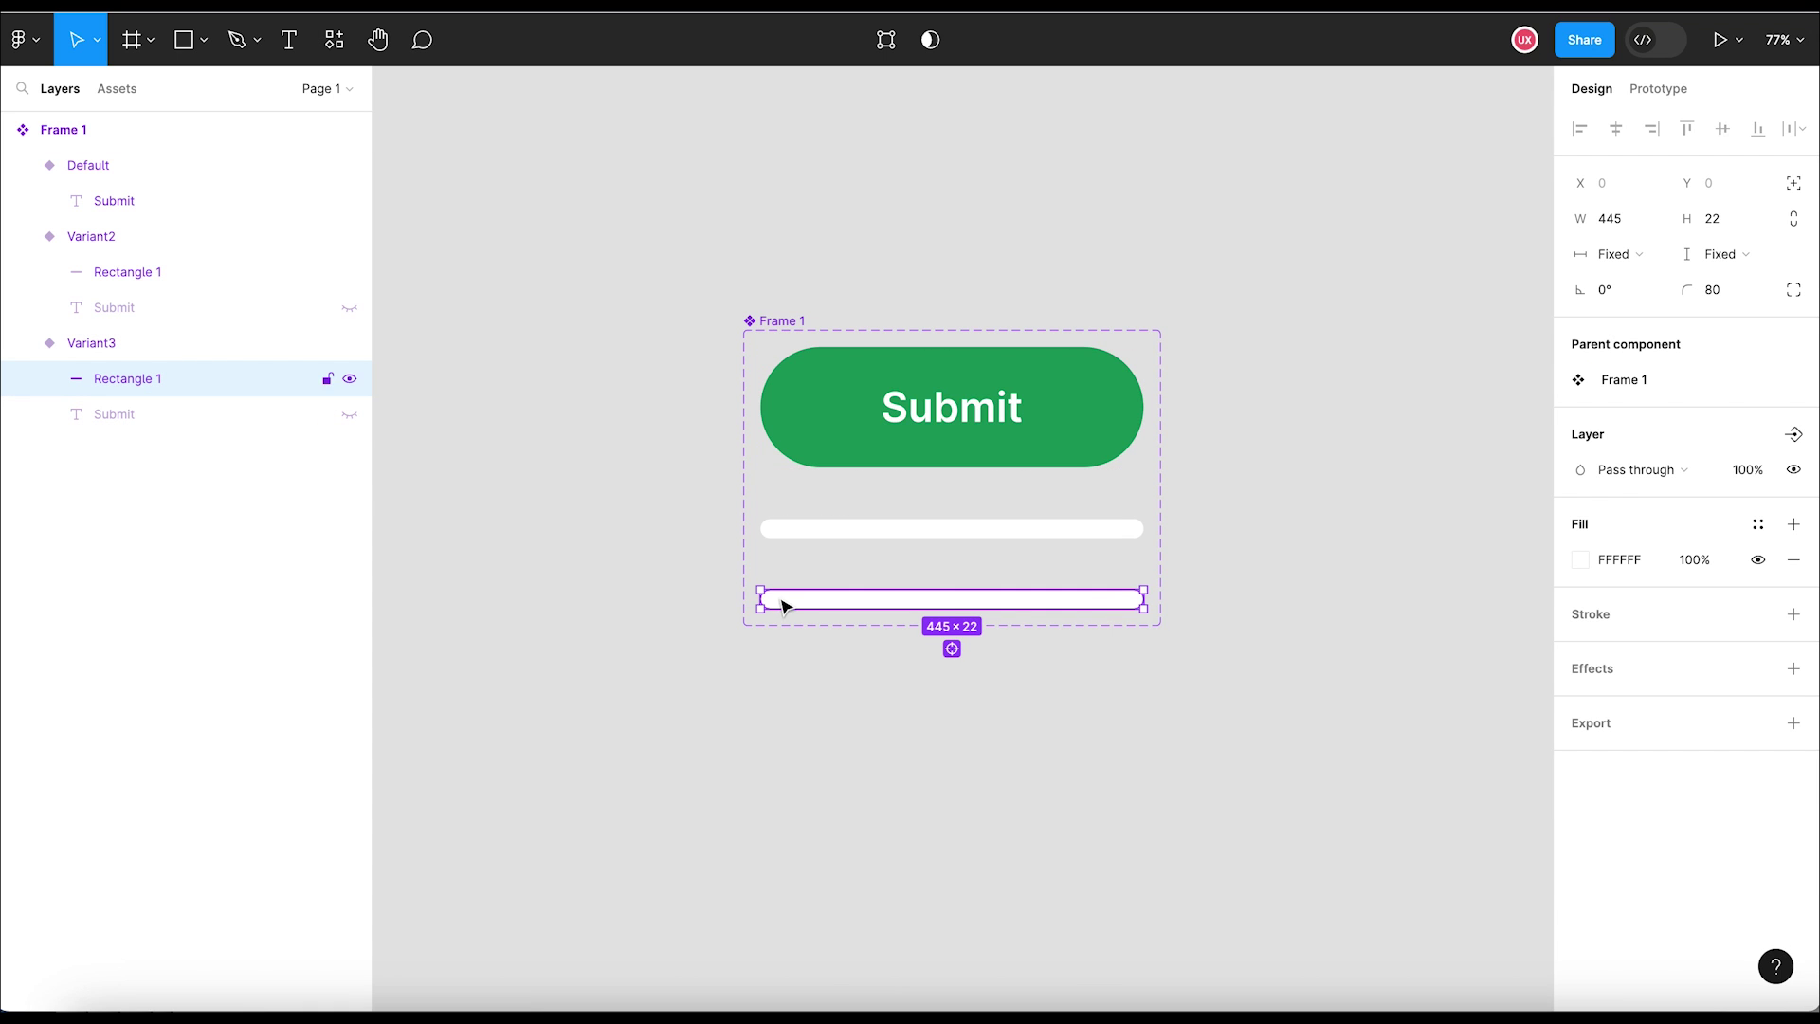
left_click_drag(760, 598, 866, 594)
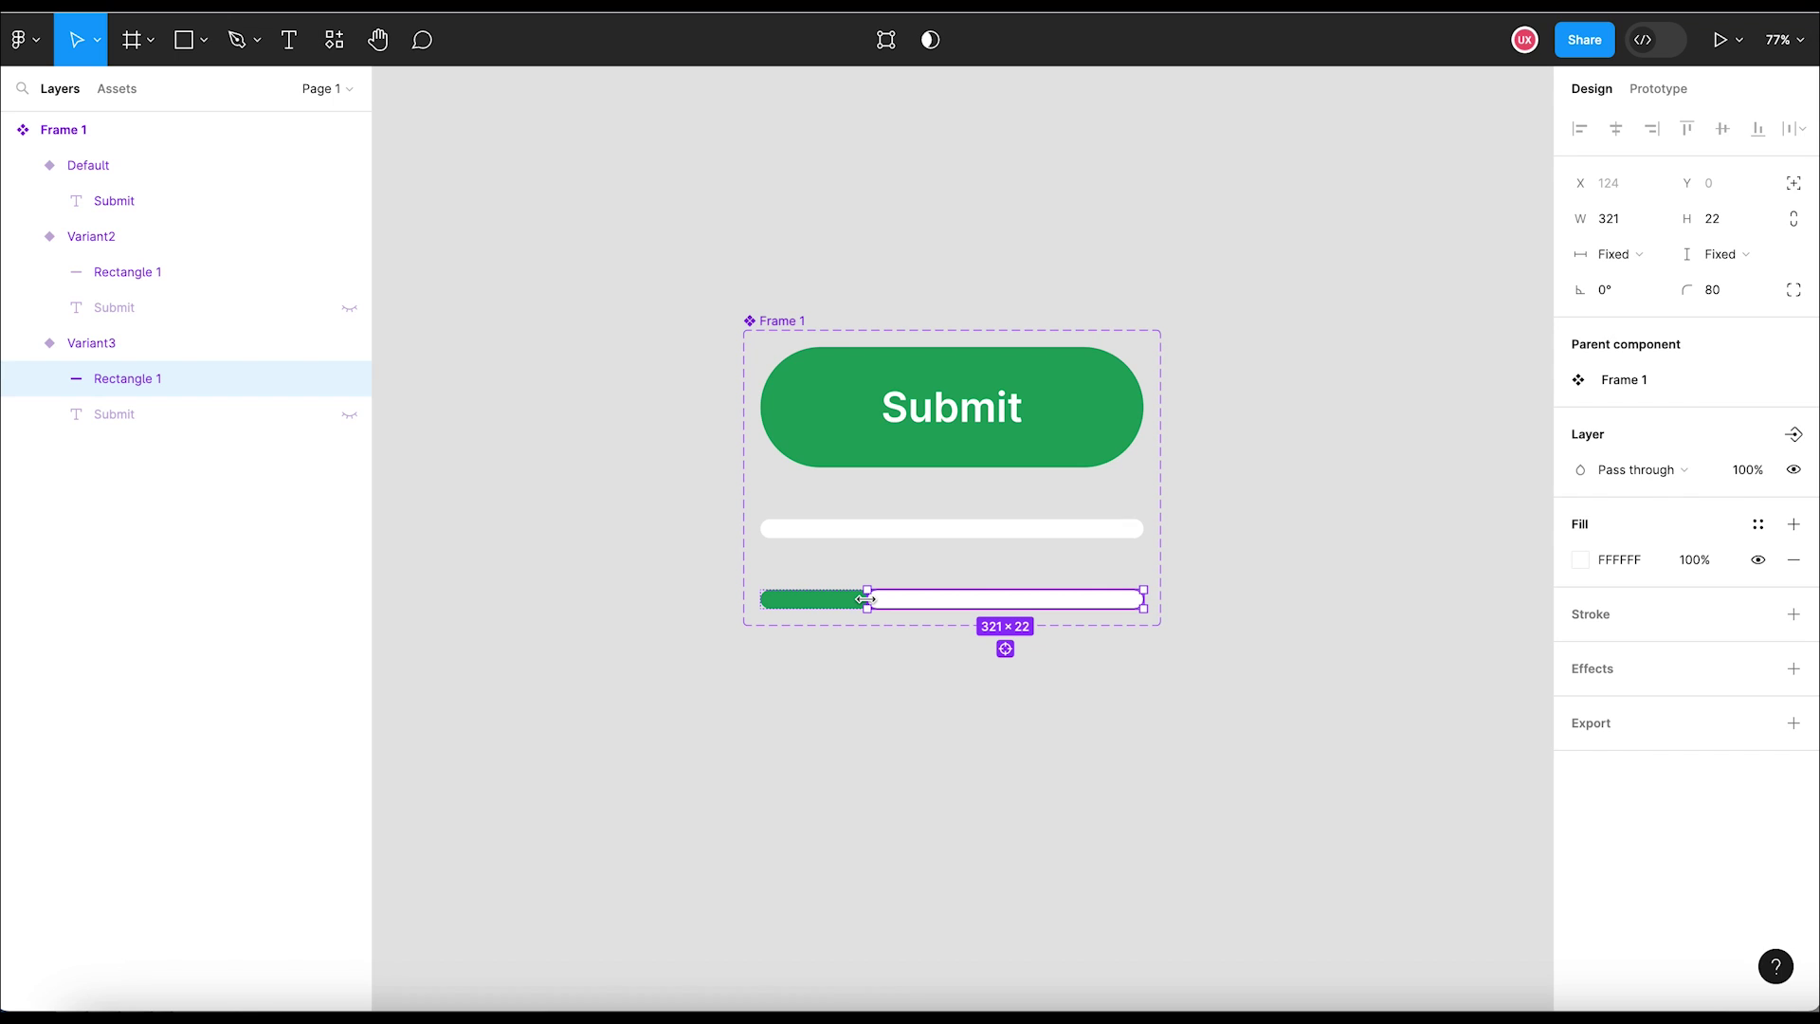
left_click(889, 684)
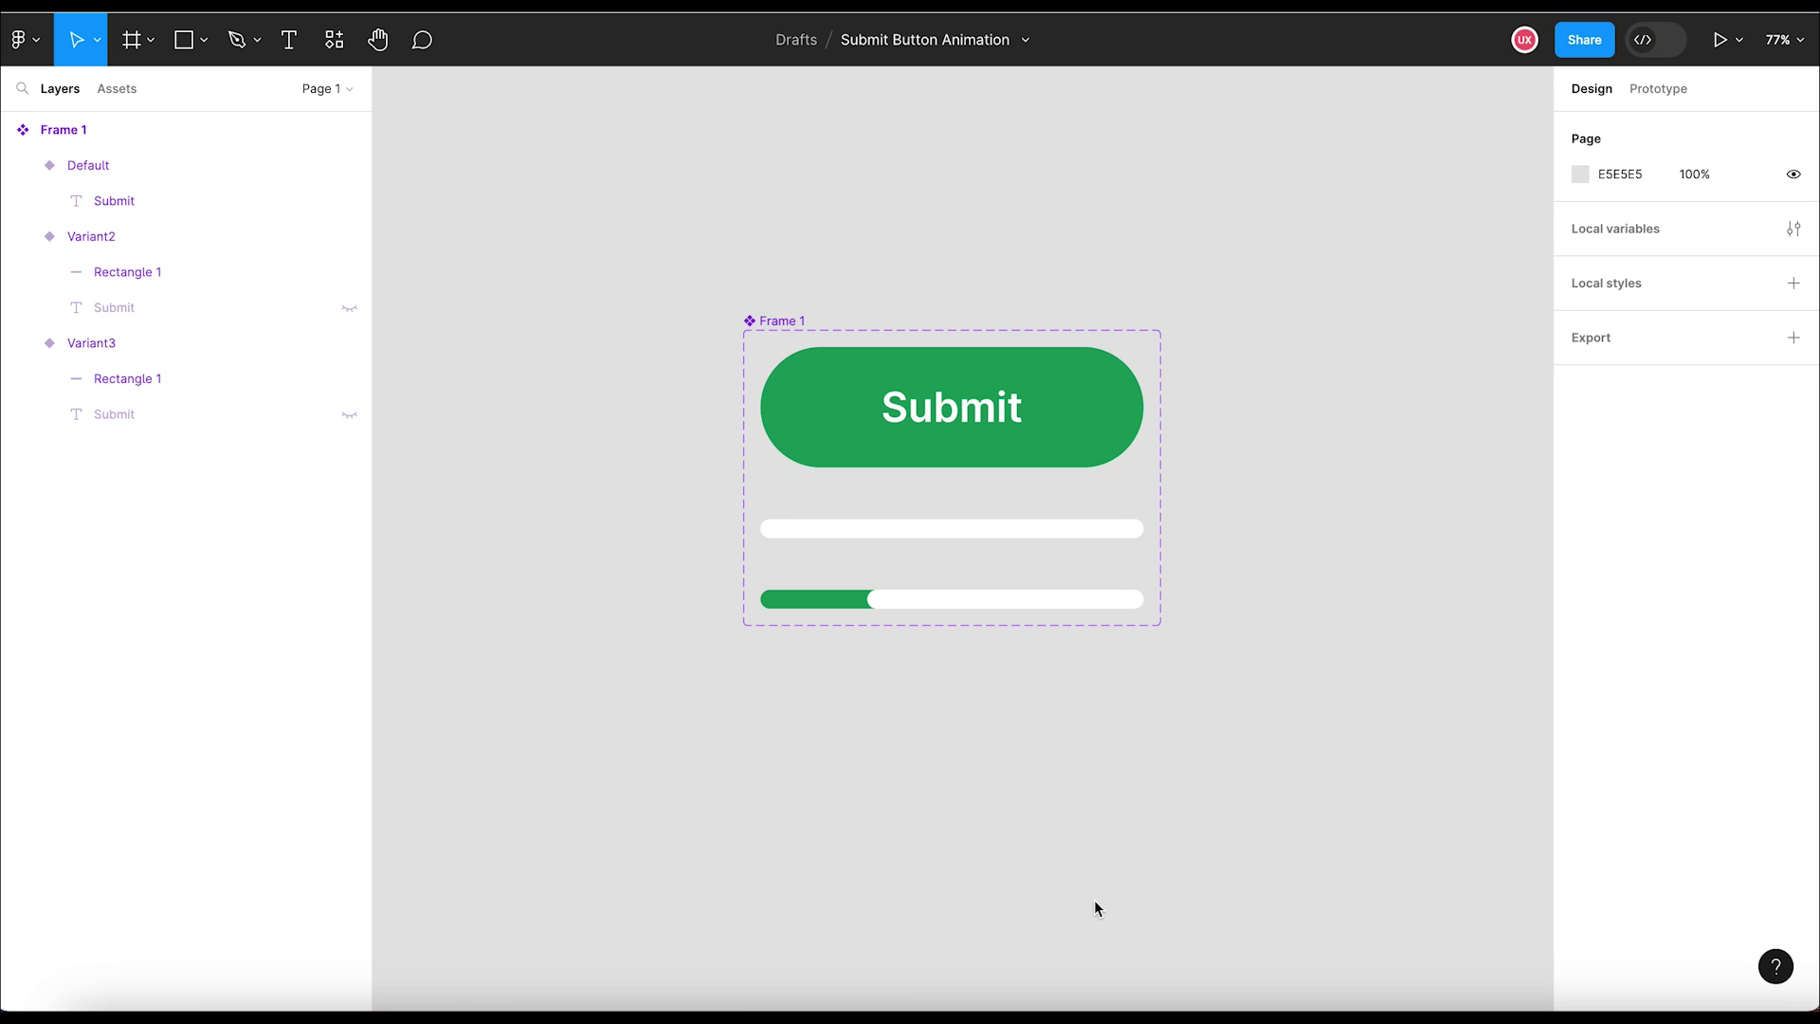
Step: Add a fourth variant based on Variant3 and shorten its white bar from the left to a width of about 155
left_click(902, 601)
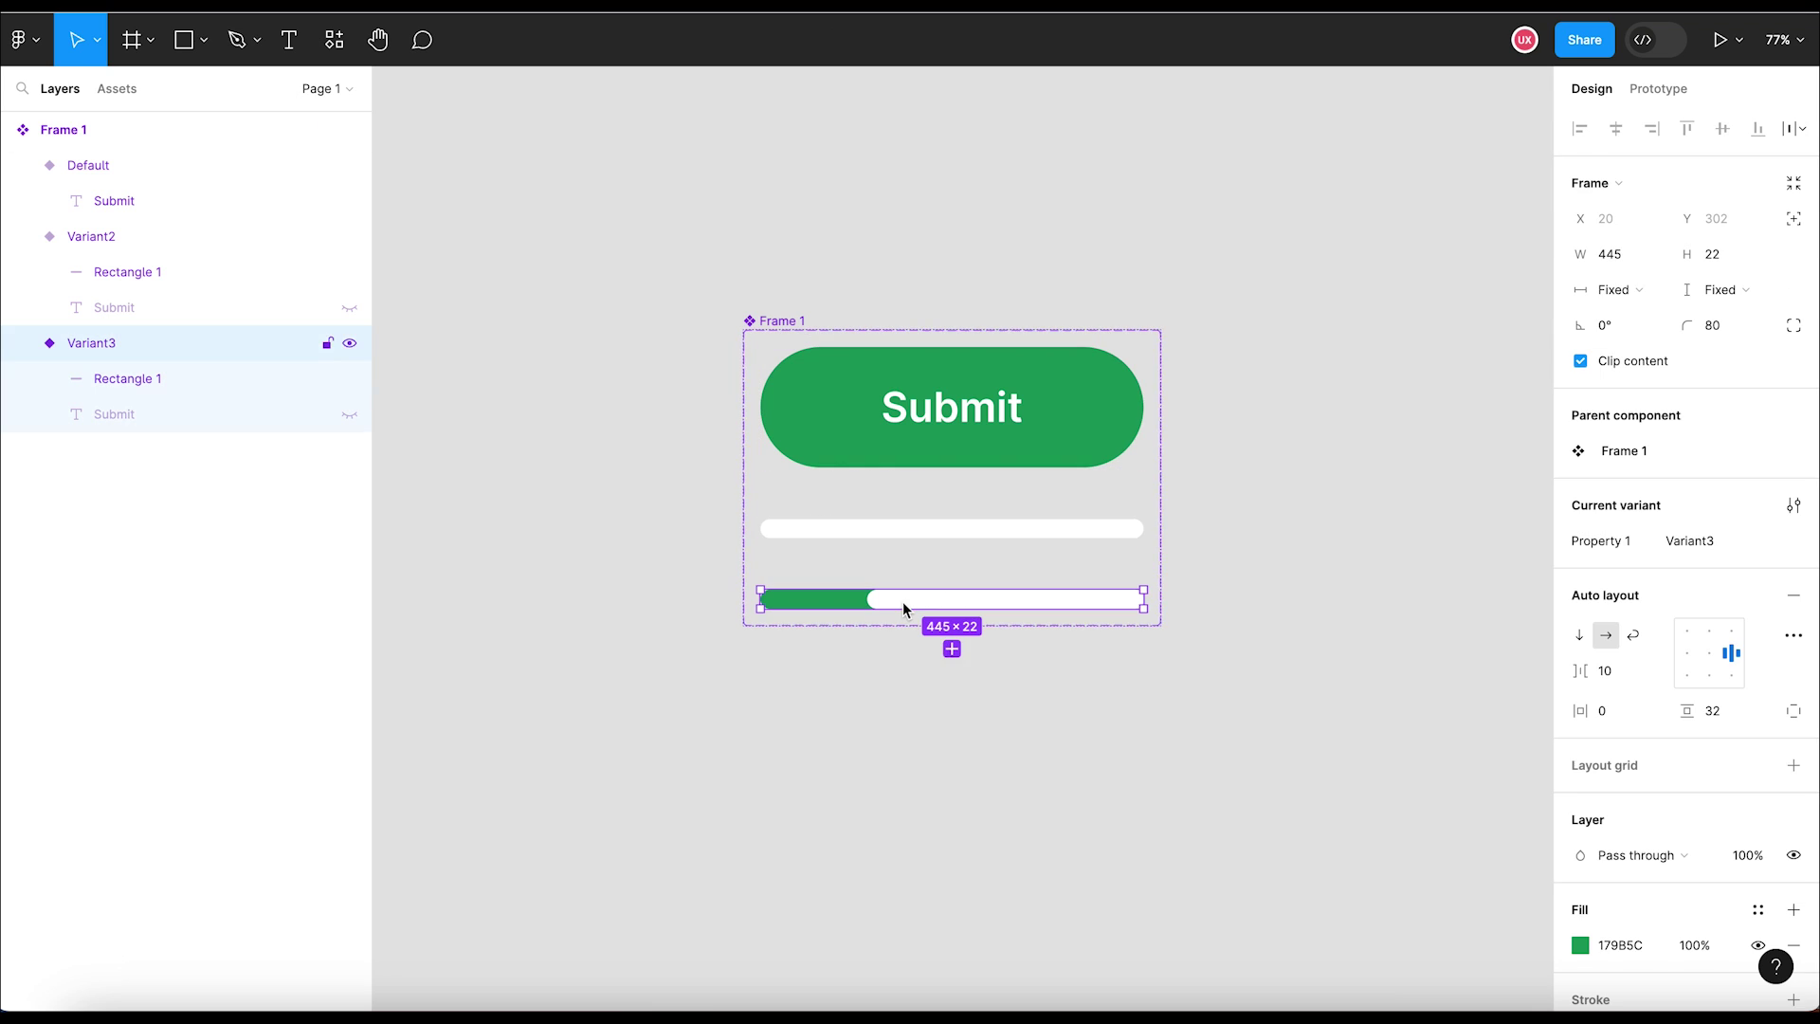
left_click(952, 649)
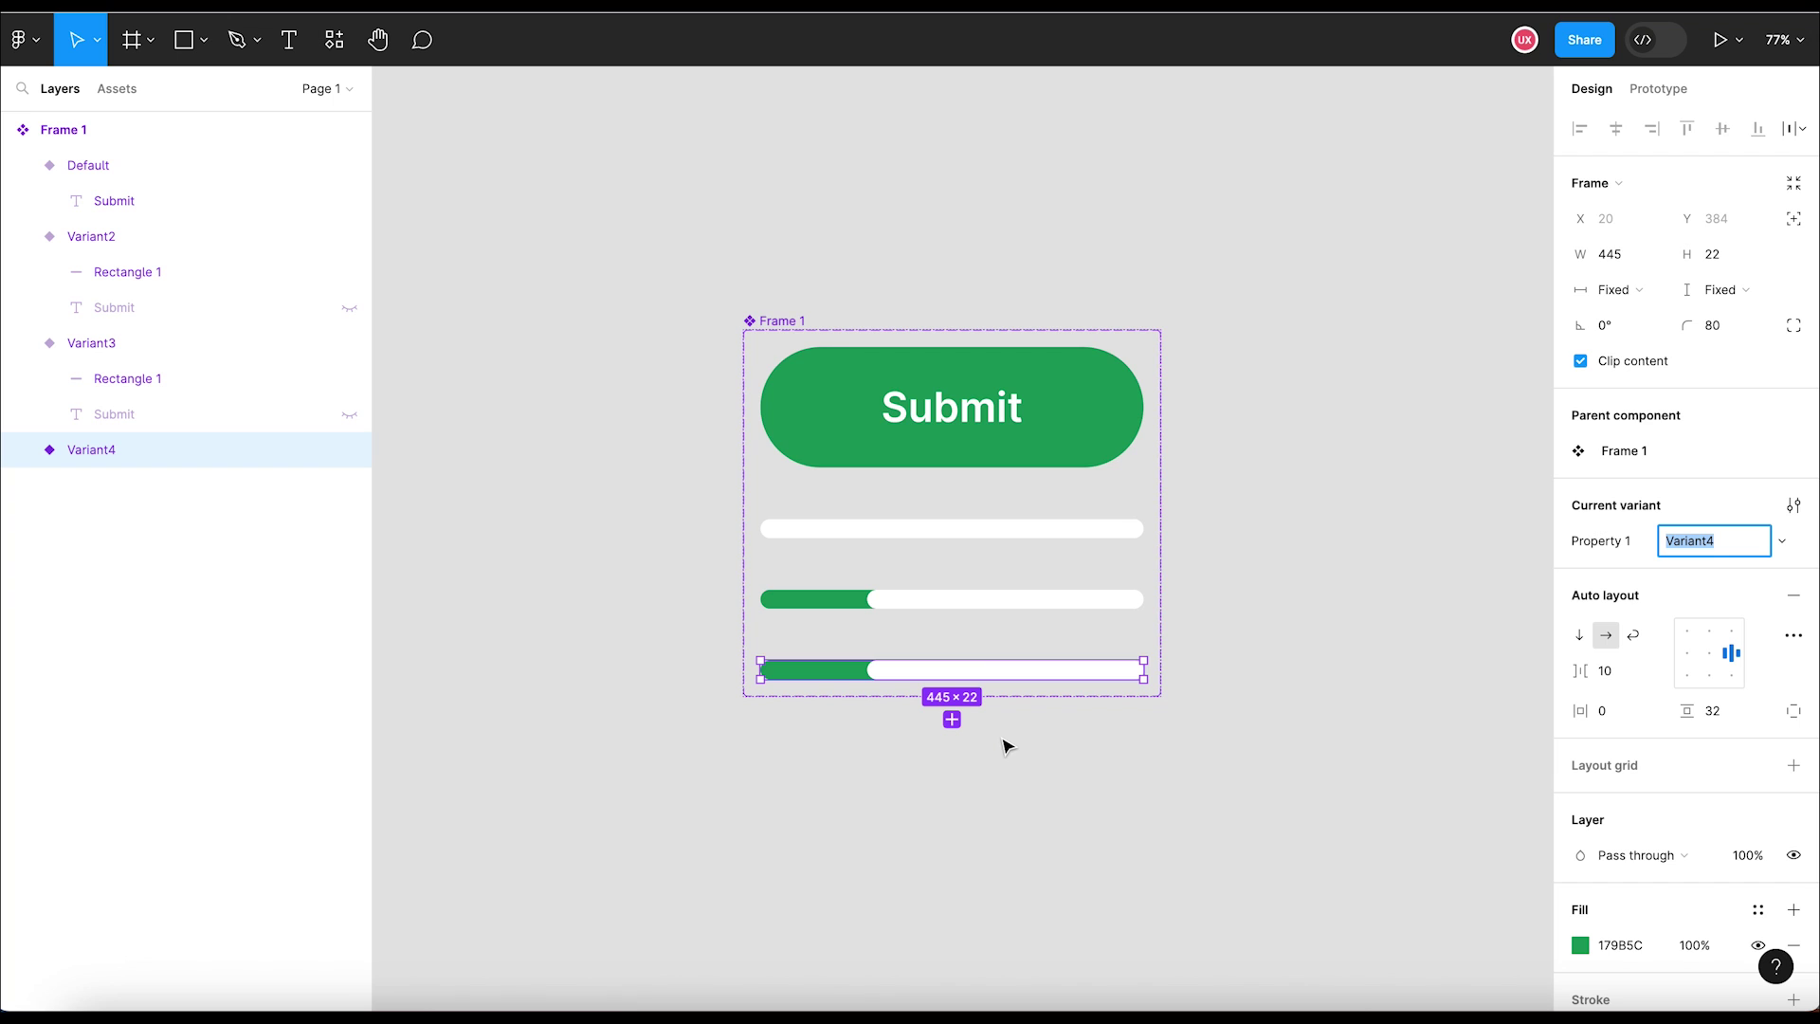
left_click(22, 450)
left_click(110, 486)
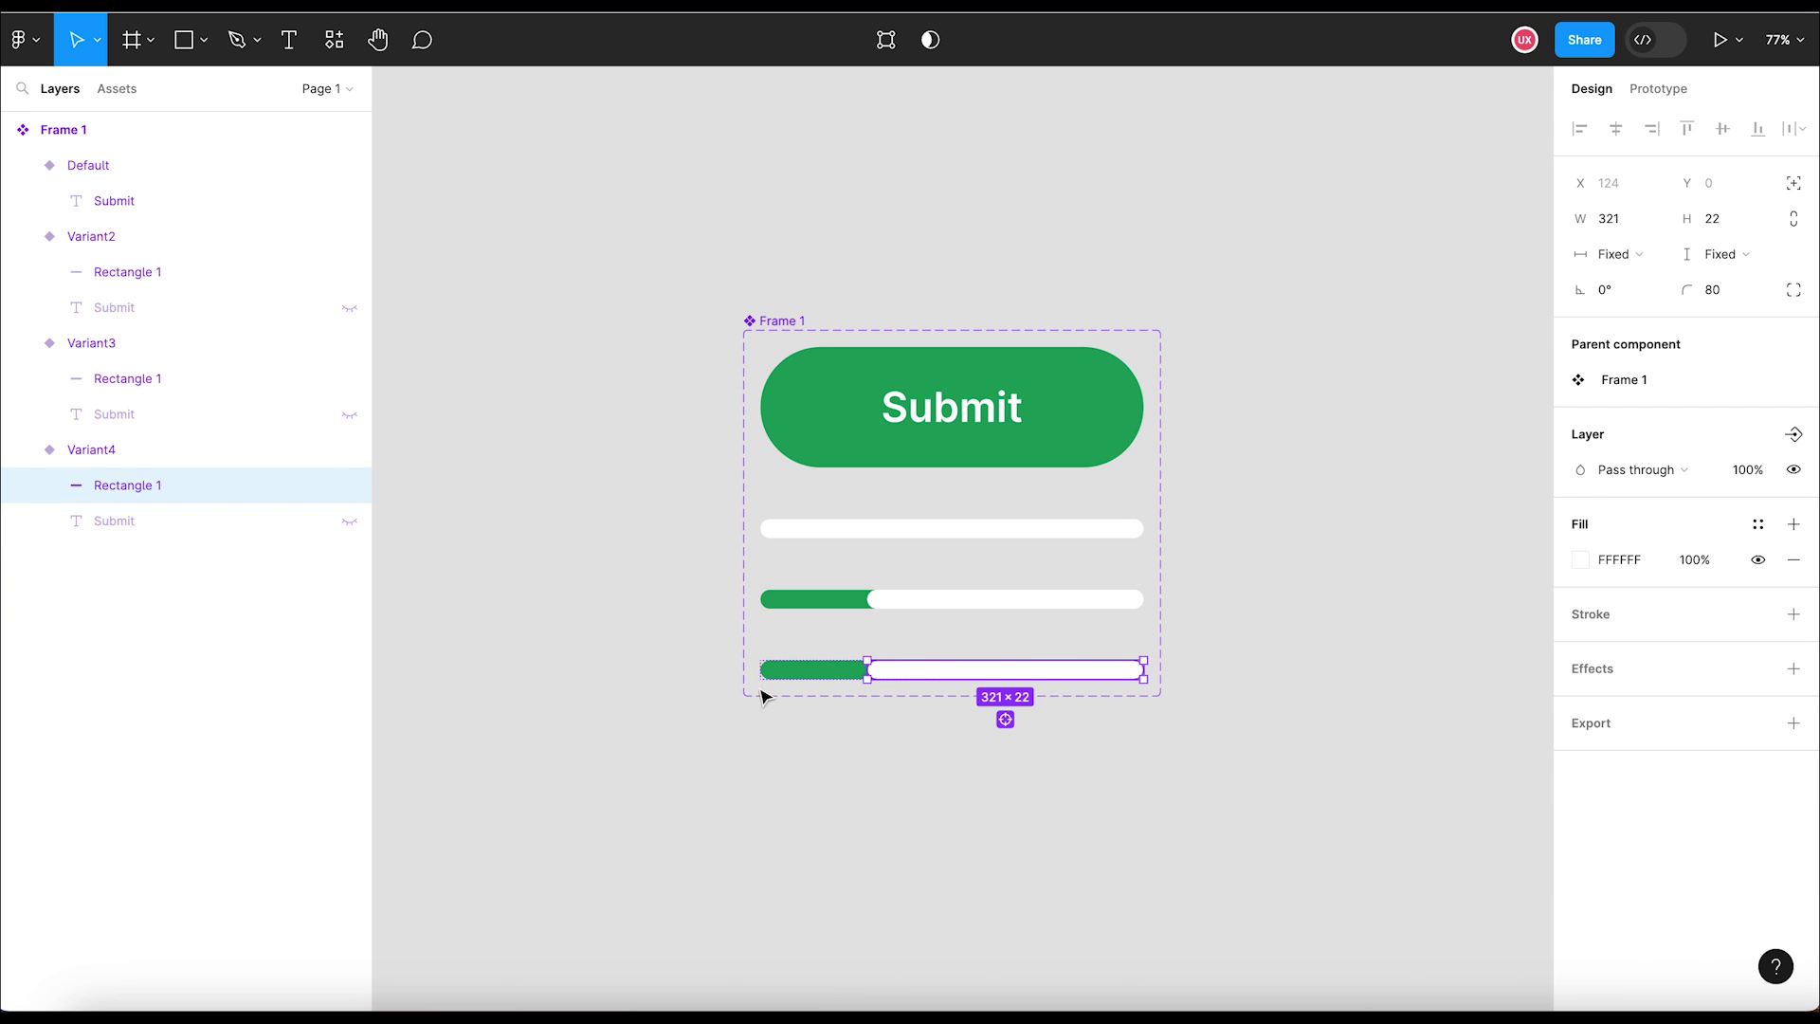
left_click_drag(865, 670, 1011, 661)
left_click(1100, 790)
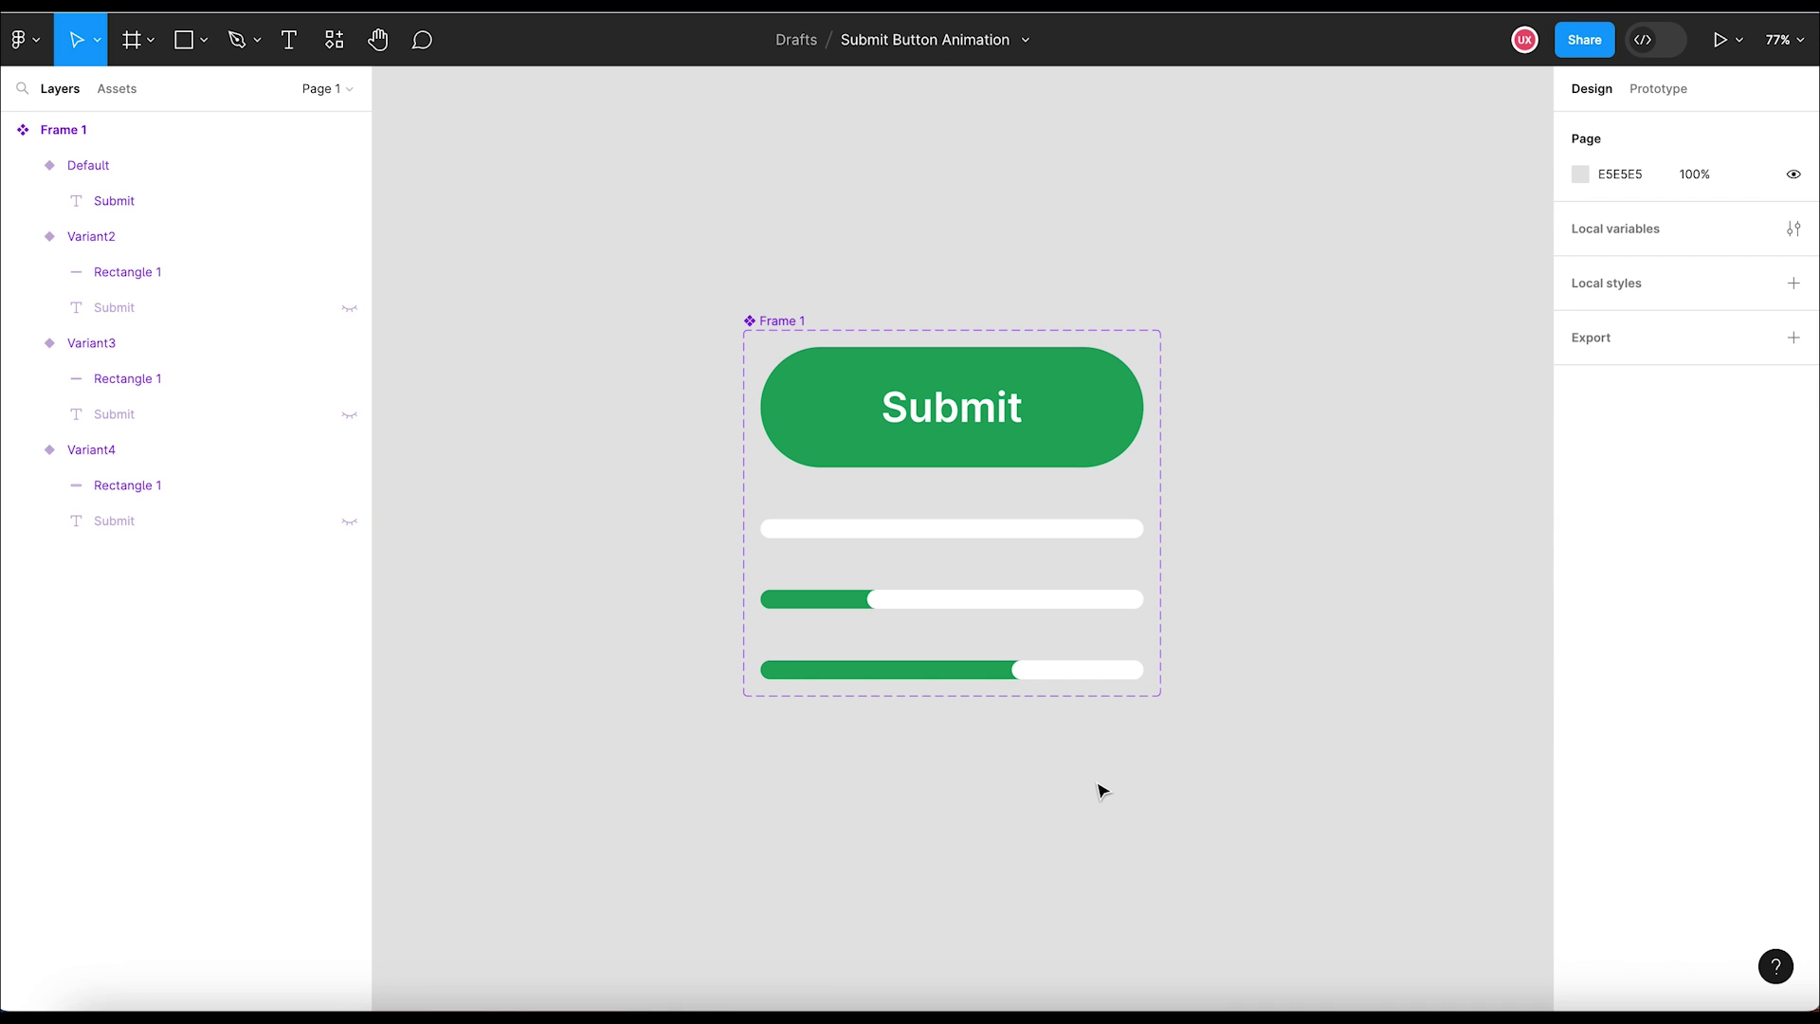
Step: Add a fifth variant based on Variant4 and shrink its white bar to a width of 1 at the right end
left_click(981, 681)
left_click(951, 722)
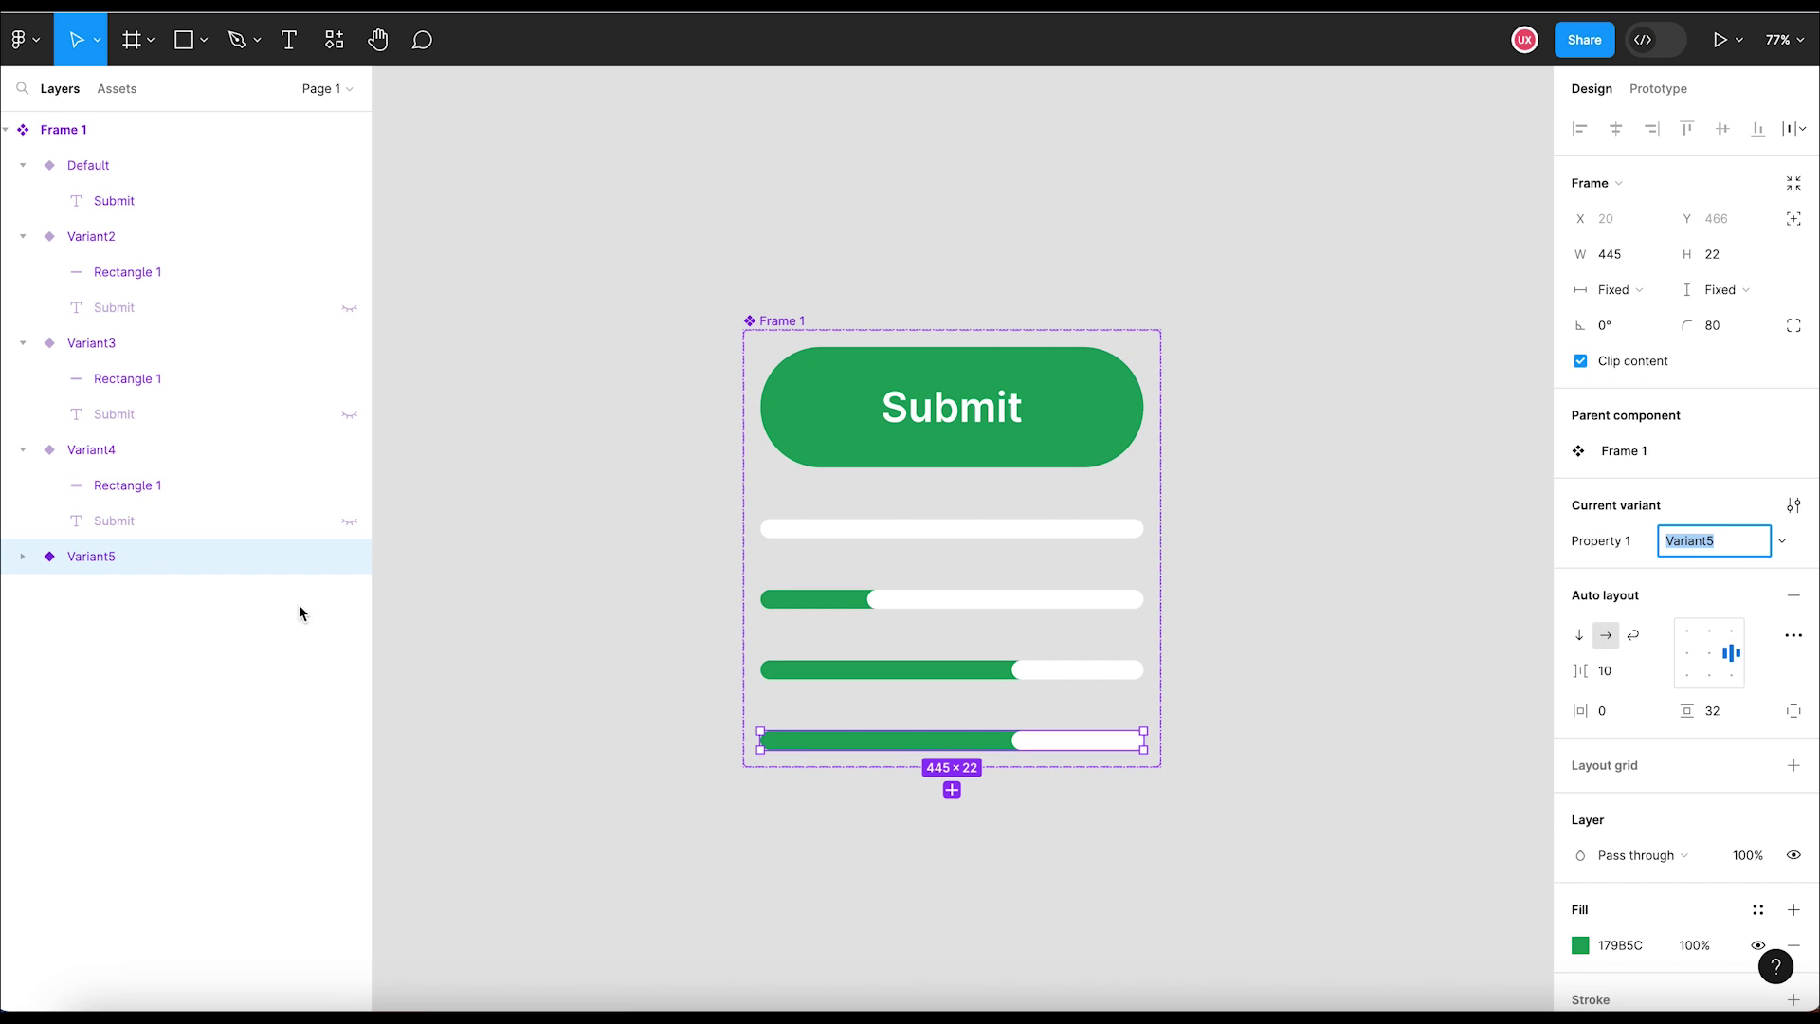
left_click(23, 556)
left_click(95, 592)
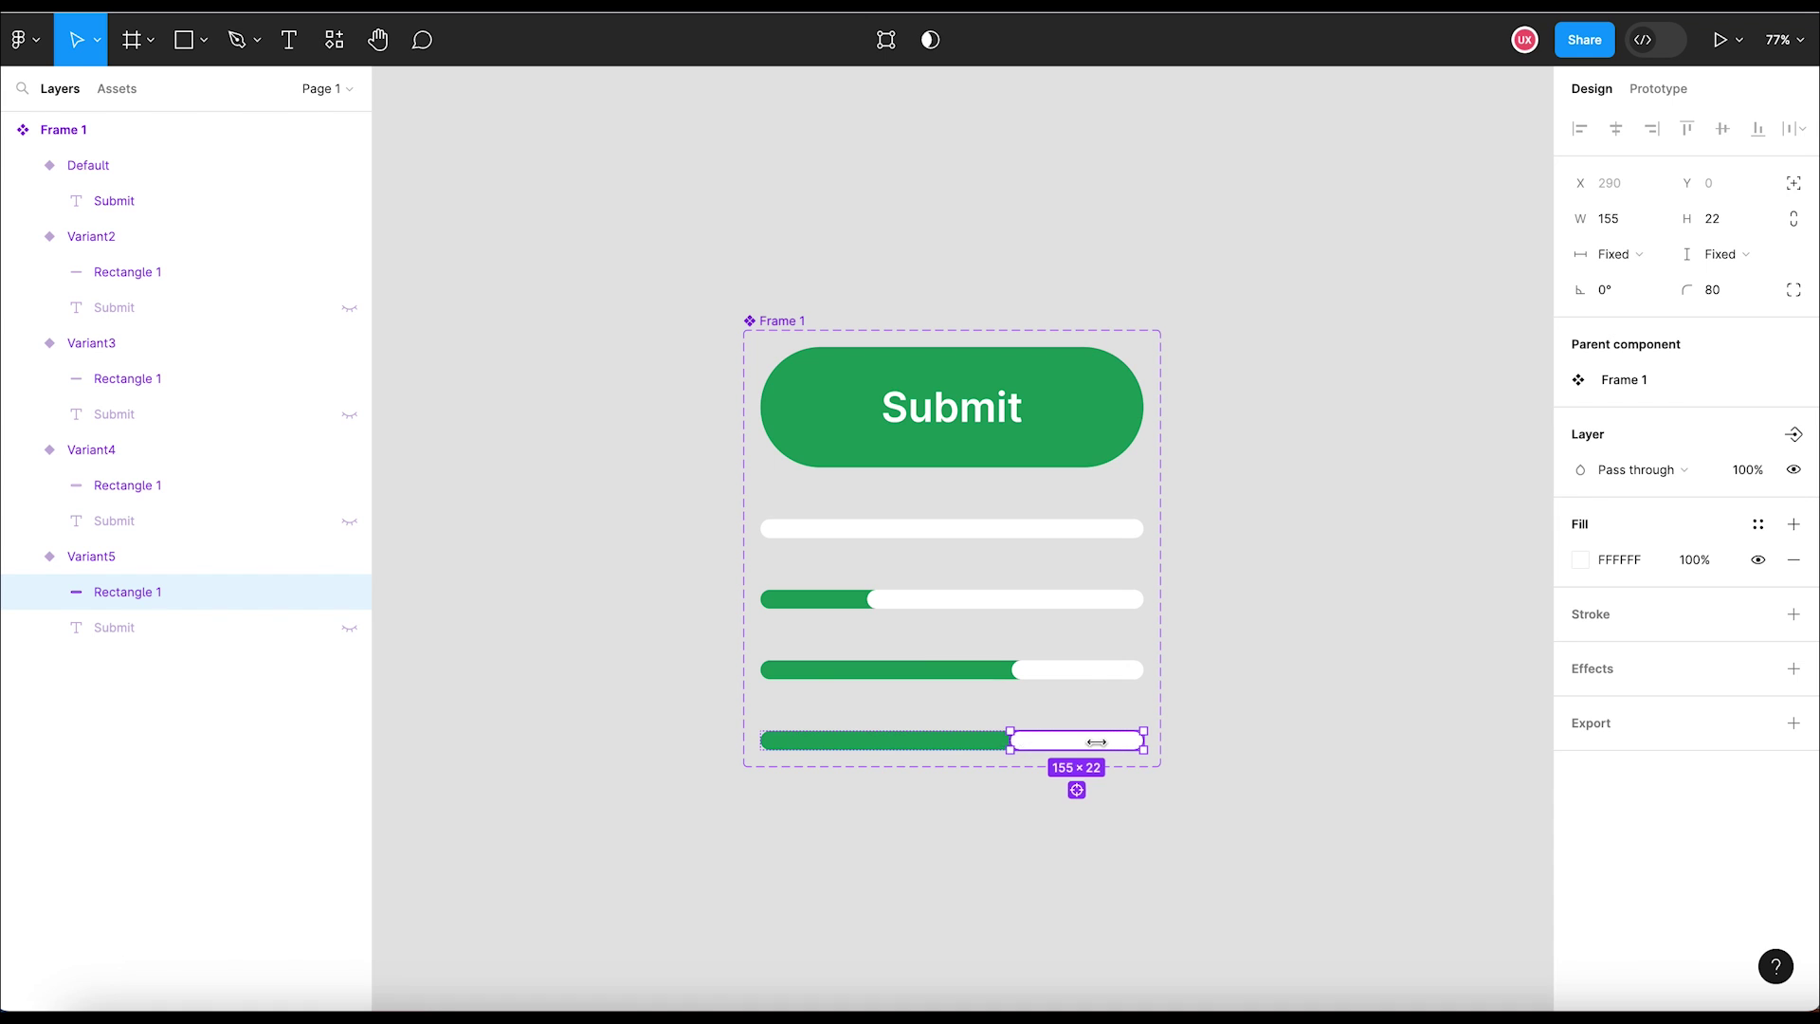
left_click_drag(1012, 741, 1313, 740)
scroll(1124, 741, "up", 10)
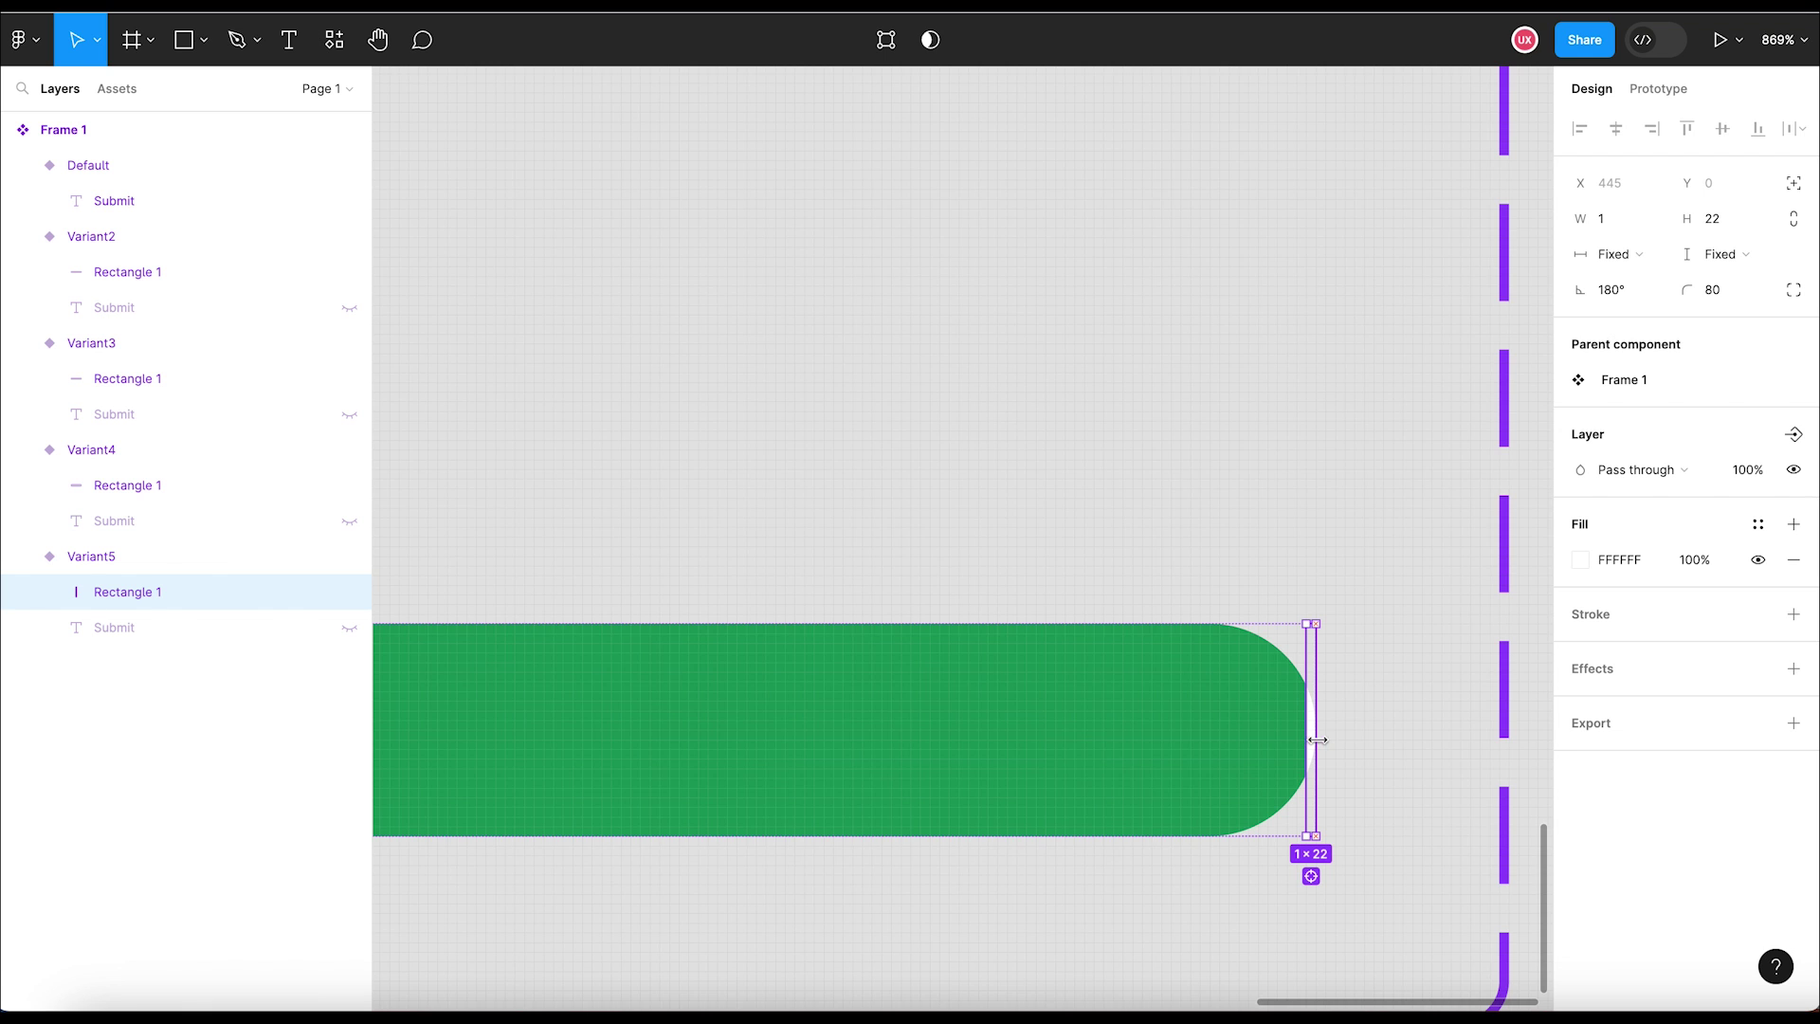
left_click(1338, 746)
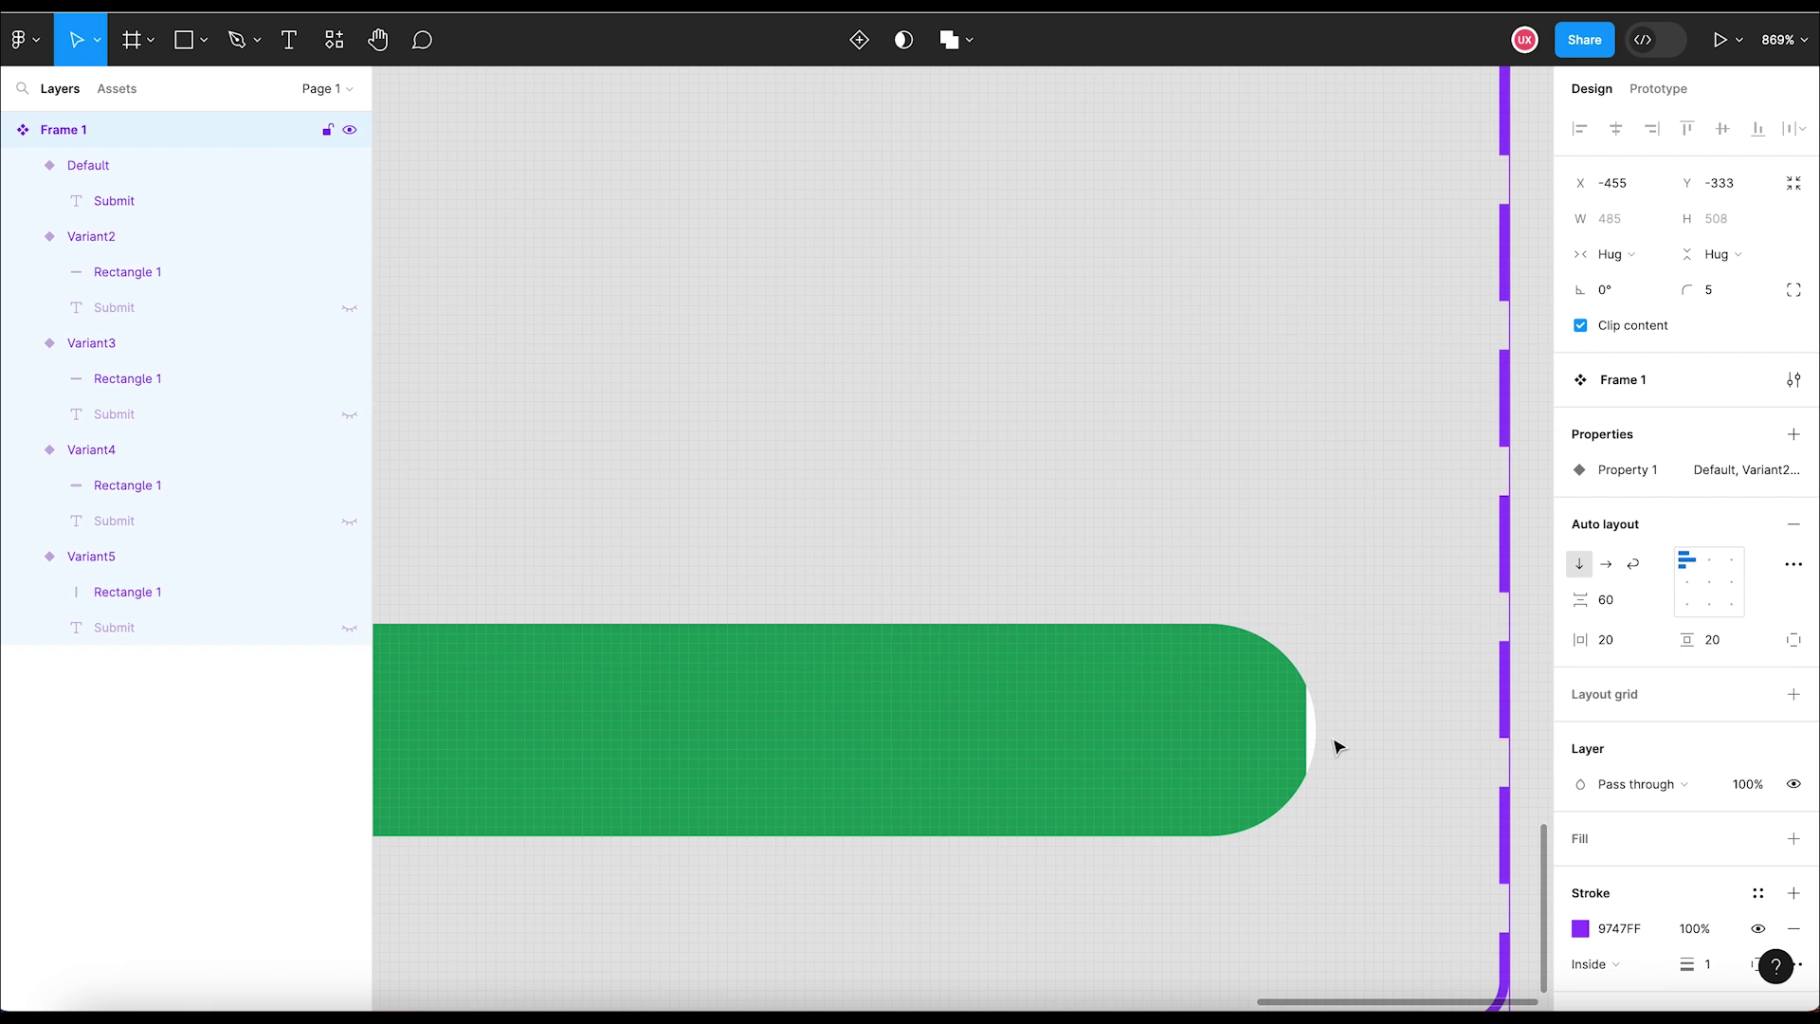
Step: Examine the right end of Variant5's green bar up close for any remaining white sliver
scroll(1338, 746, "down", 5)
scroll(1304, 748, "up", 5)
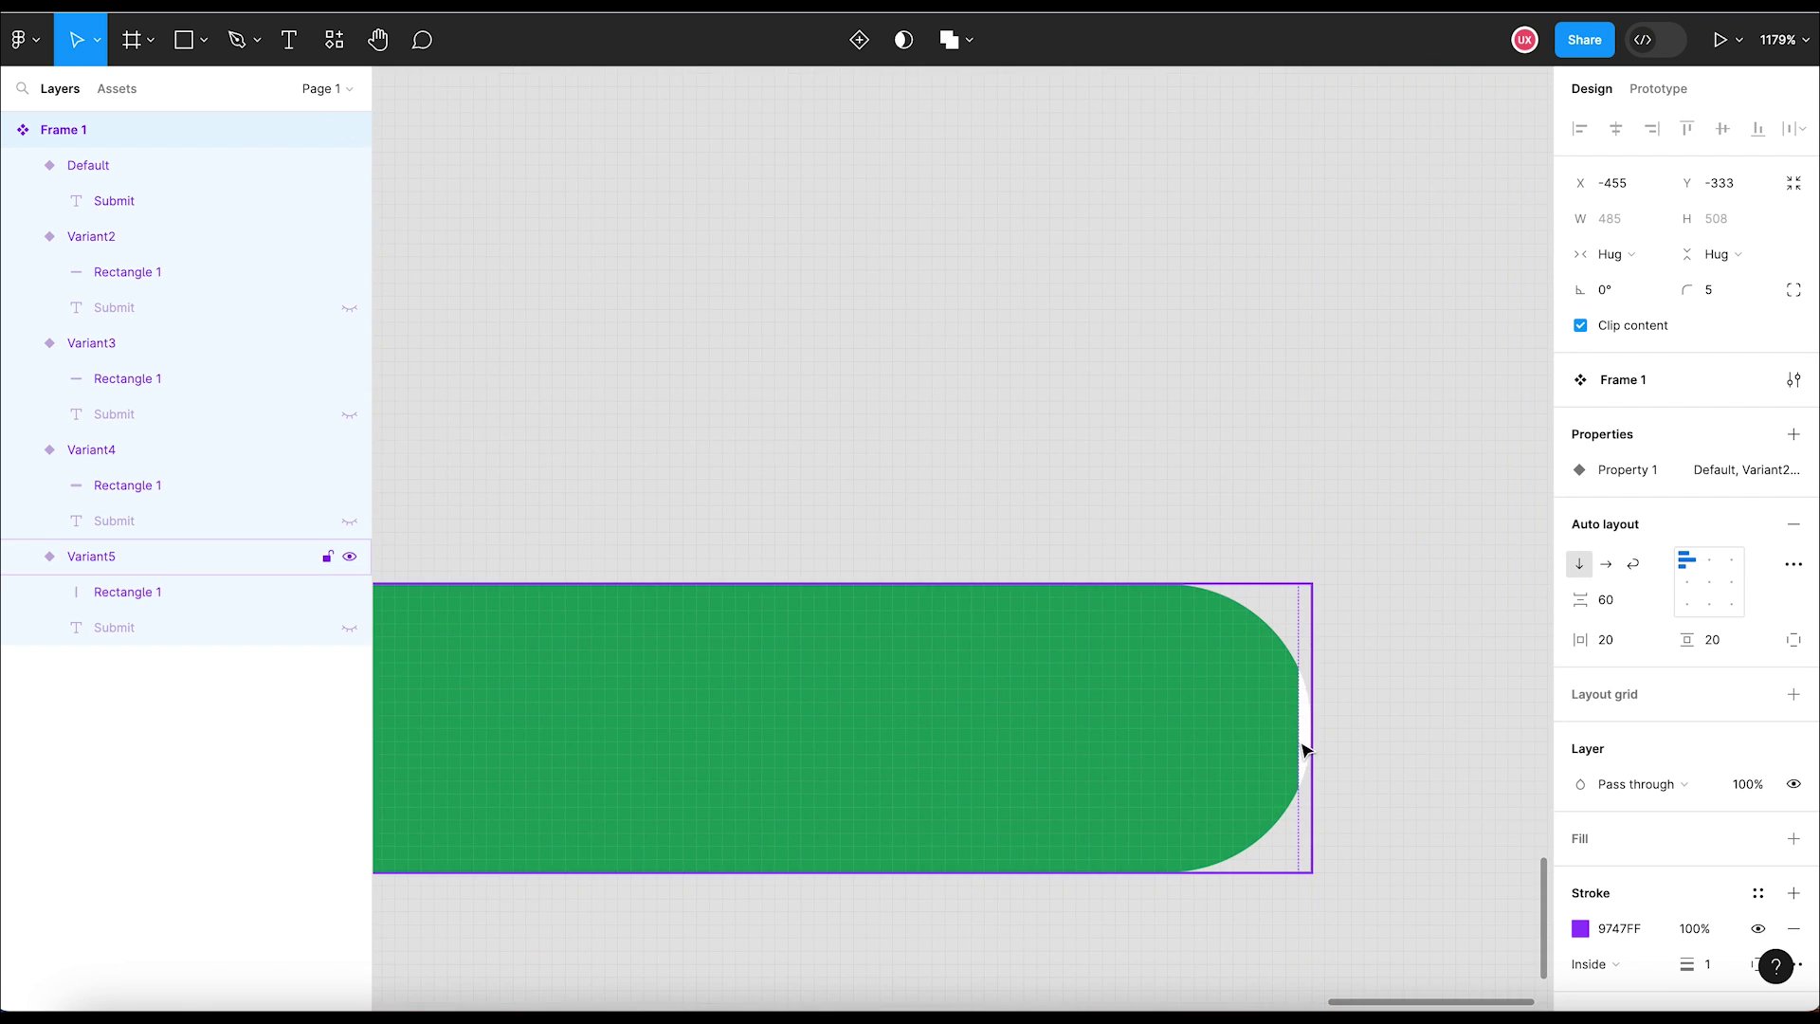
double_click(1304, 750)
scroll(1304, 748, "up", 3)
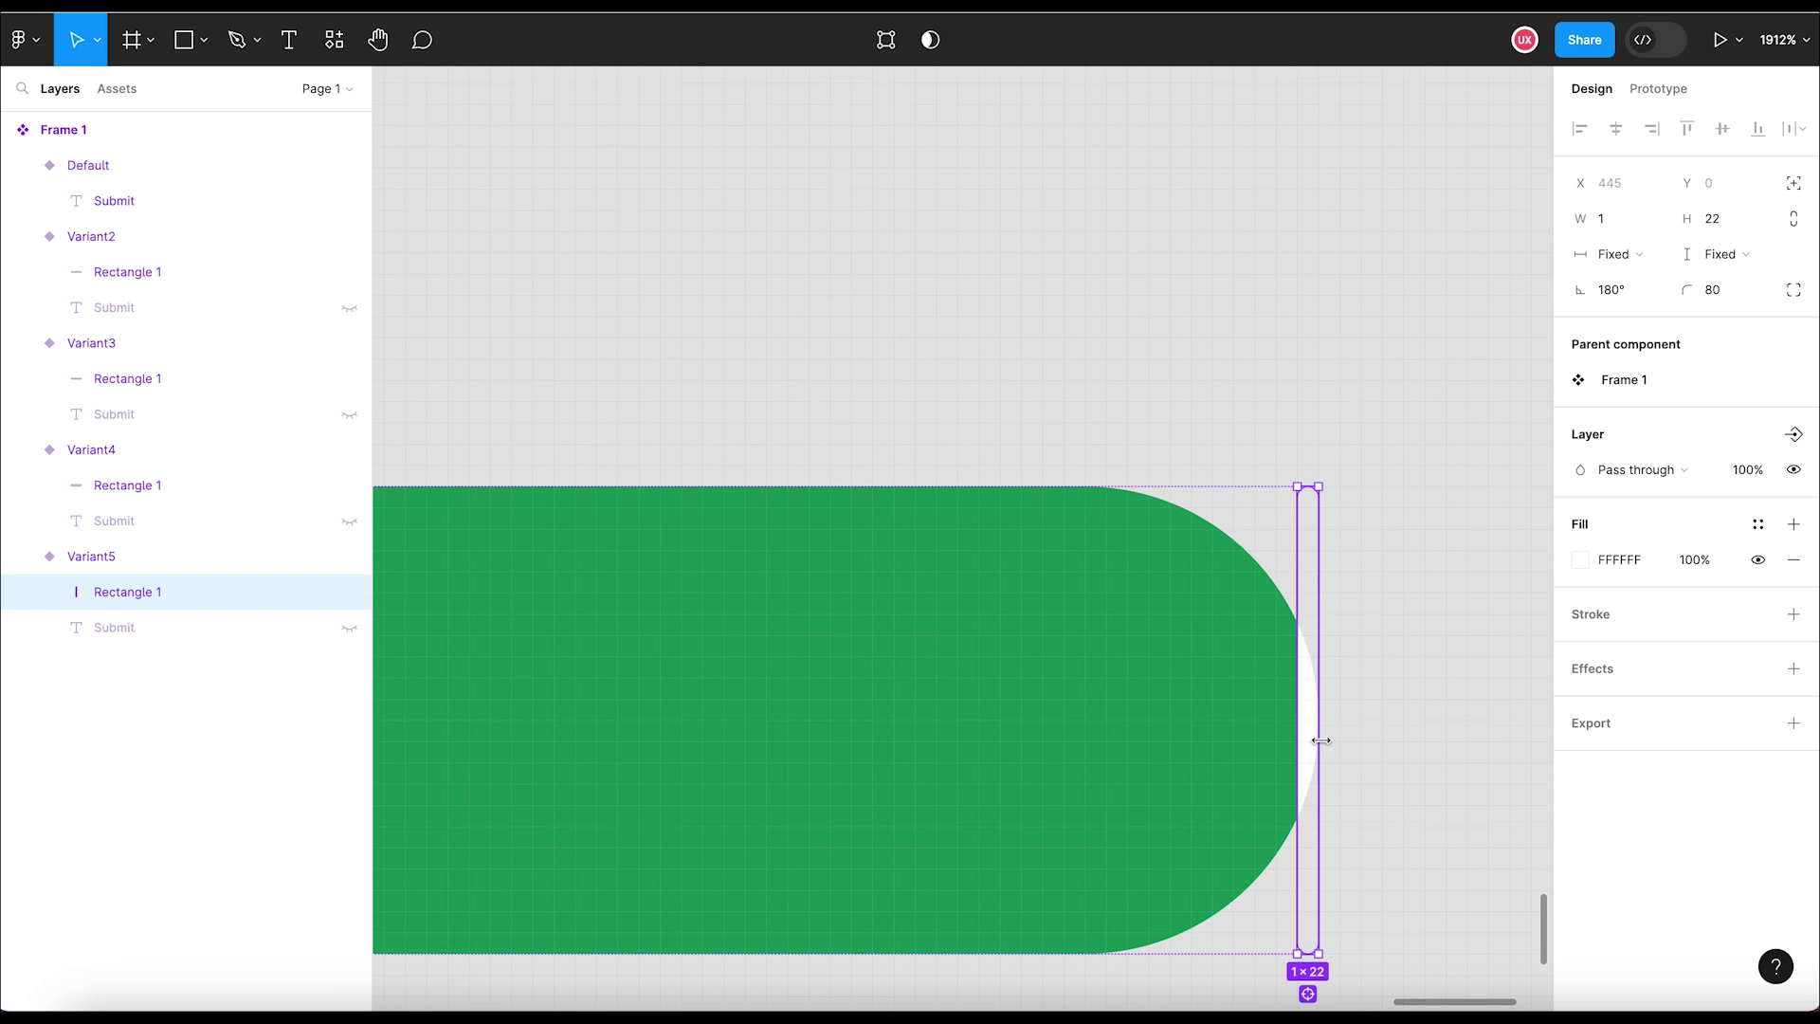
left_click(1385, 727)
scroll(1385, 727, "down", 5)
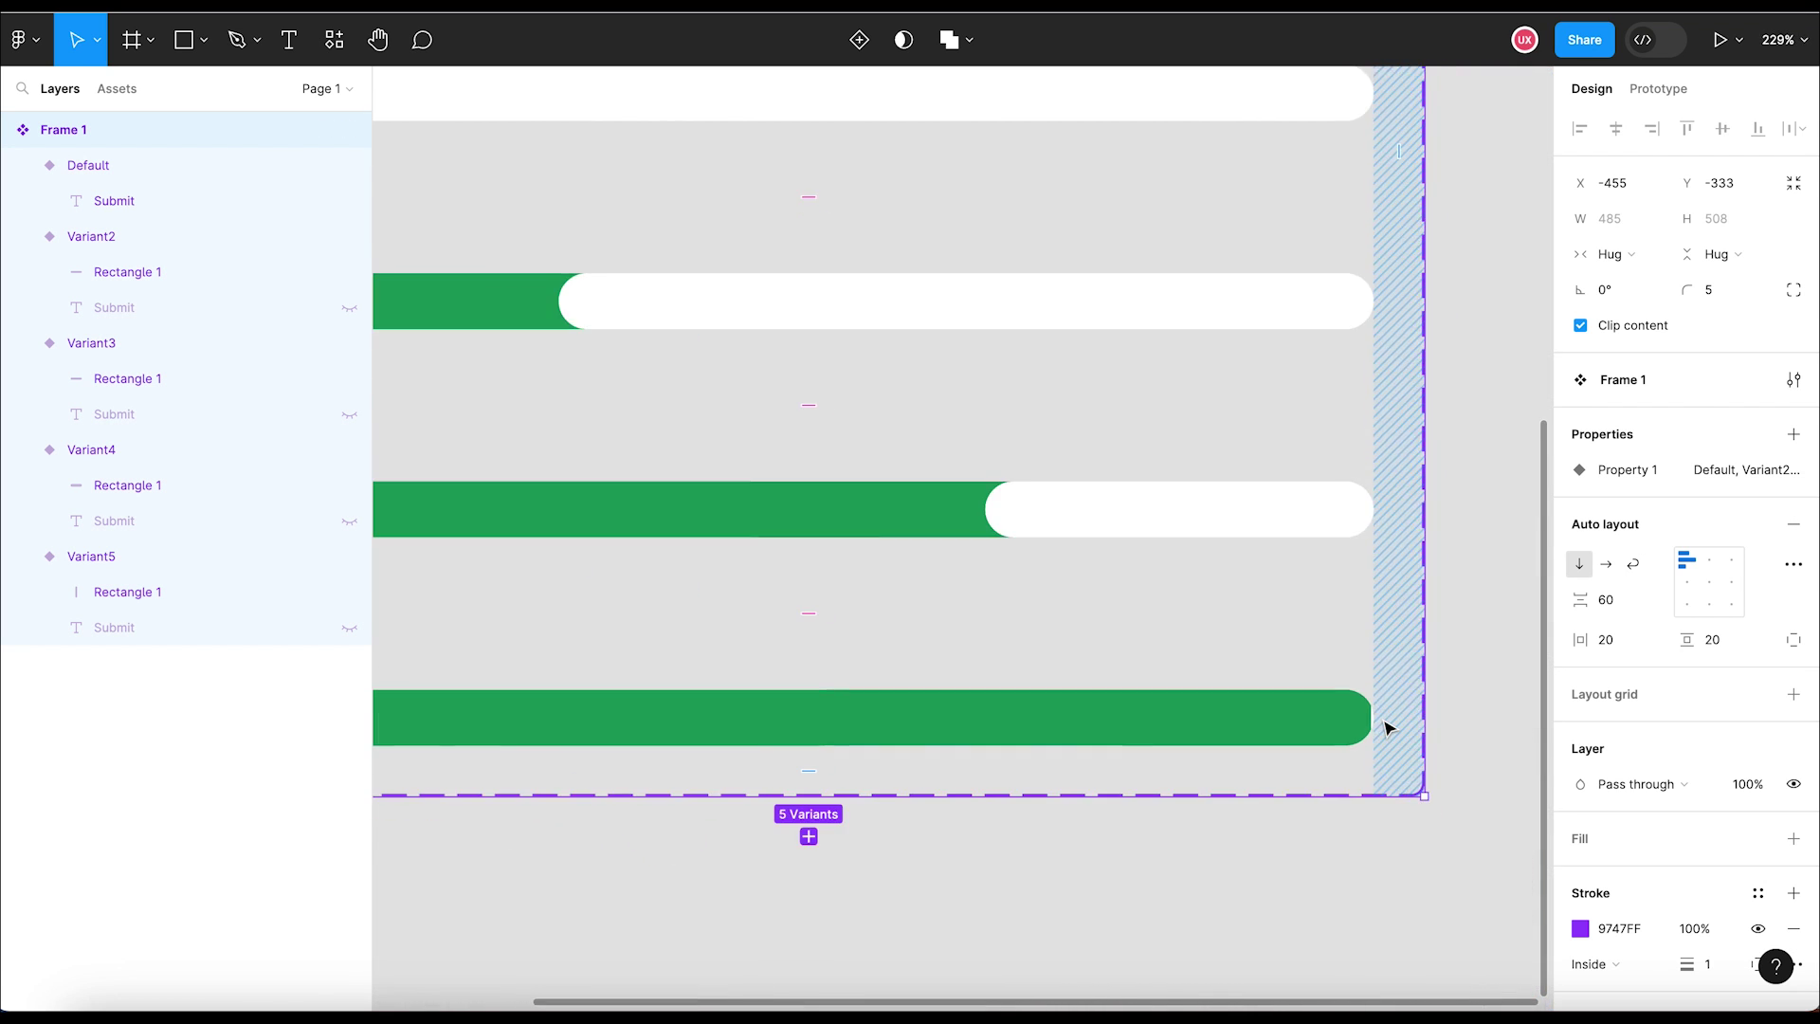
scroll(1385, 727, "down", 5)
left_click(1438, 736)
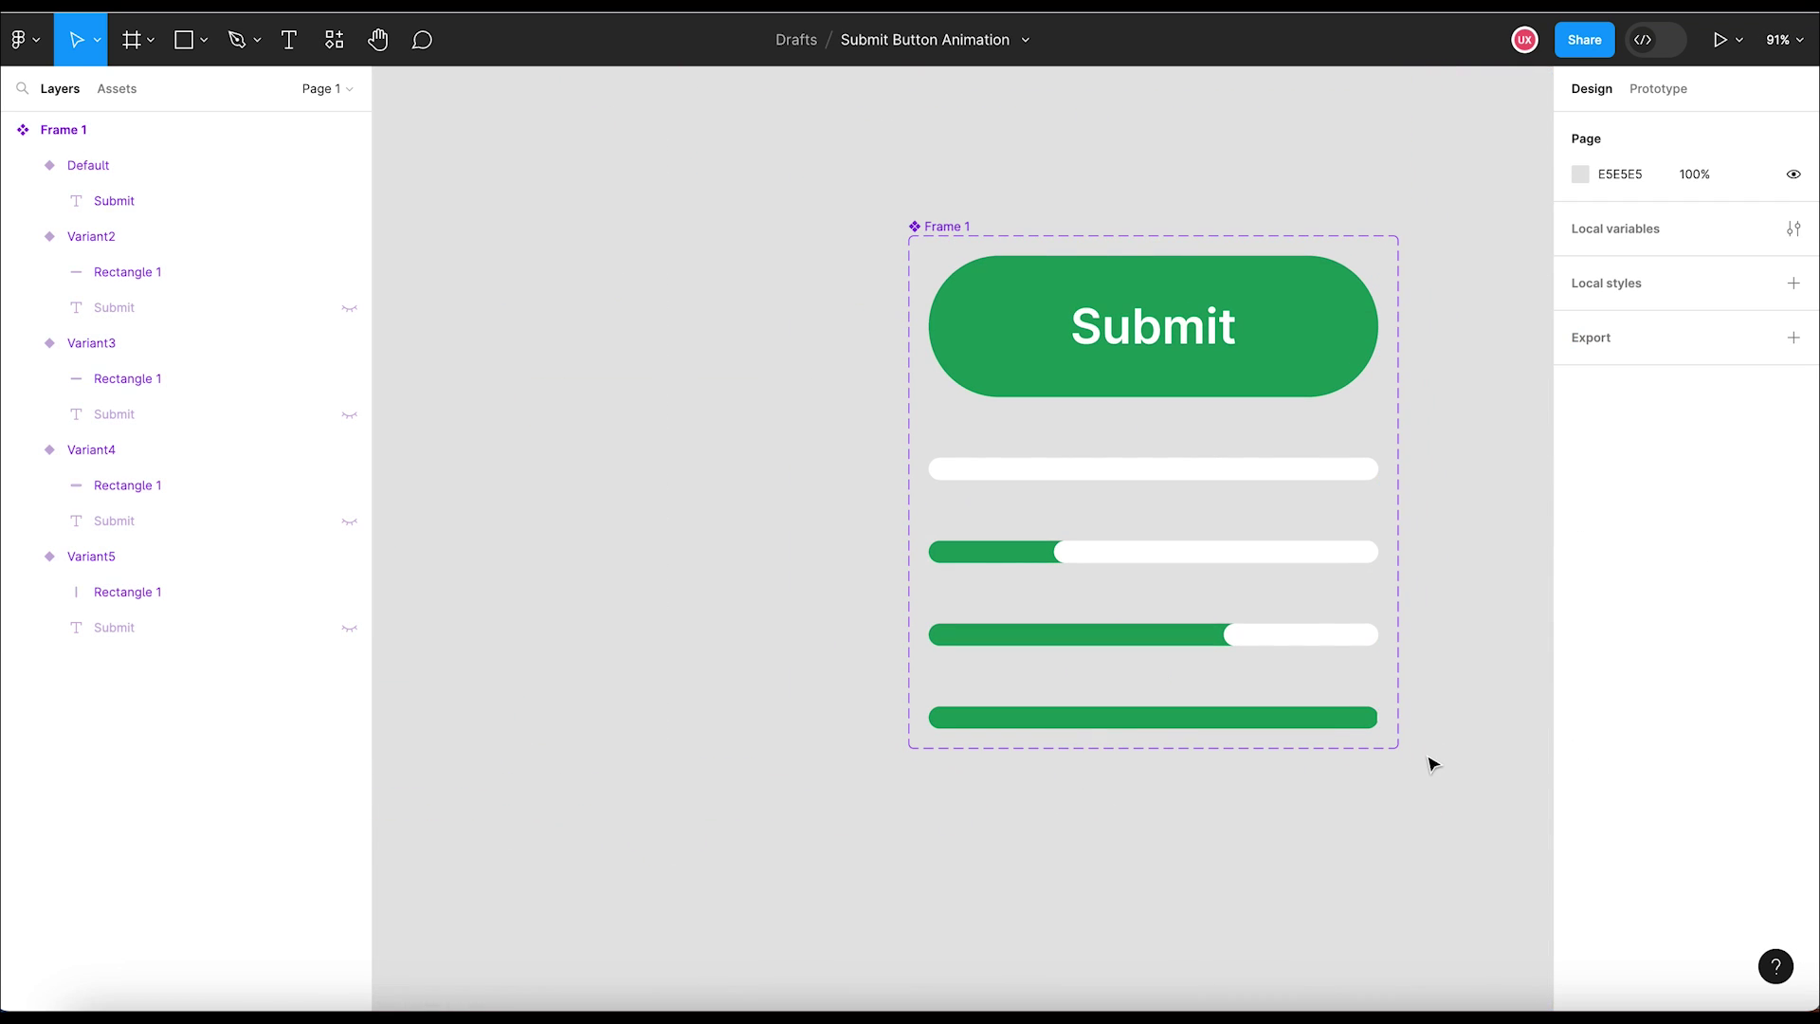
left_click_drag(1433, 765, 1146, 744)
scroll(1122, 805, "down", 3)
scroll(996, 772, "up", 2)
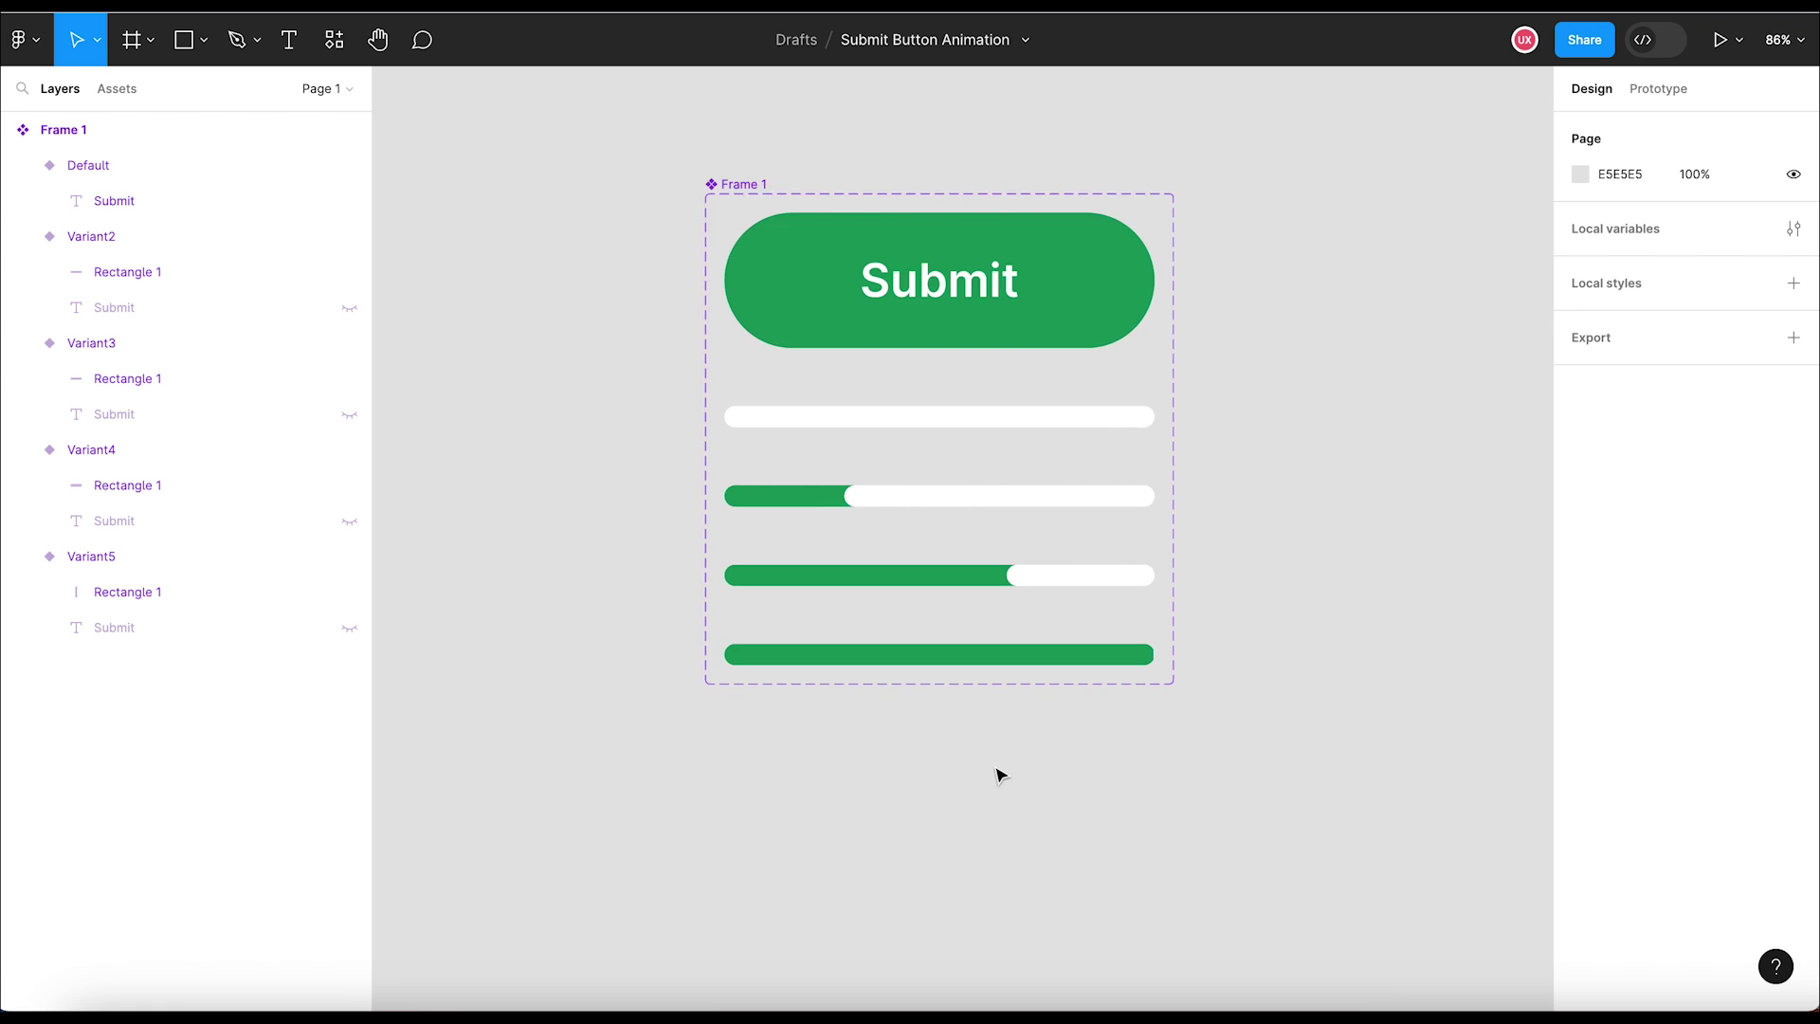
left_click(1003, 662)
left_click(961, 764)
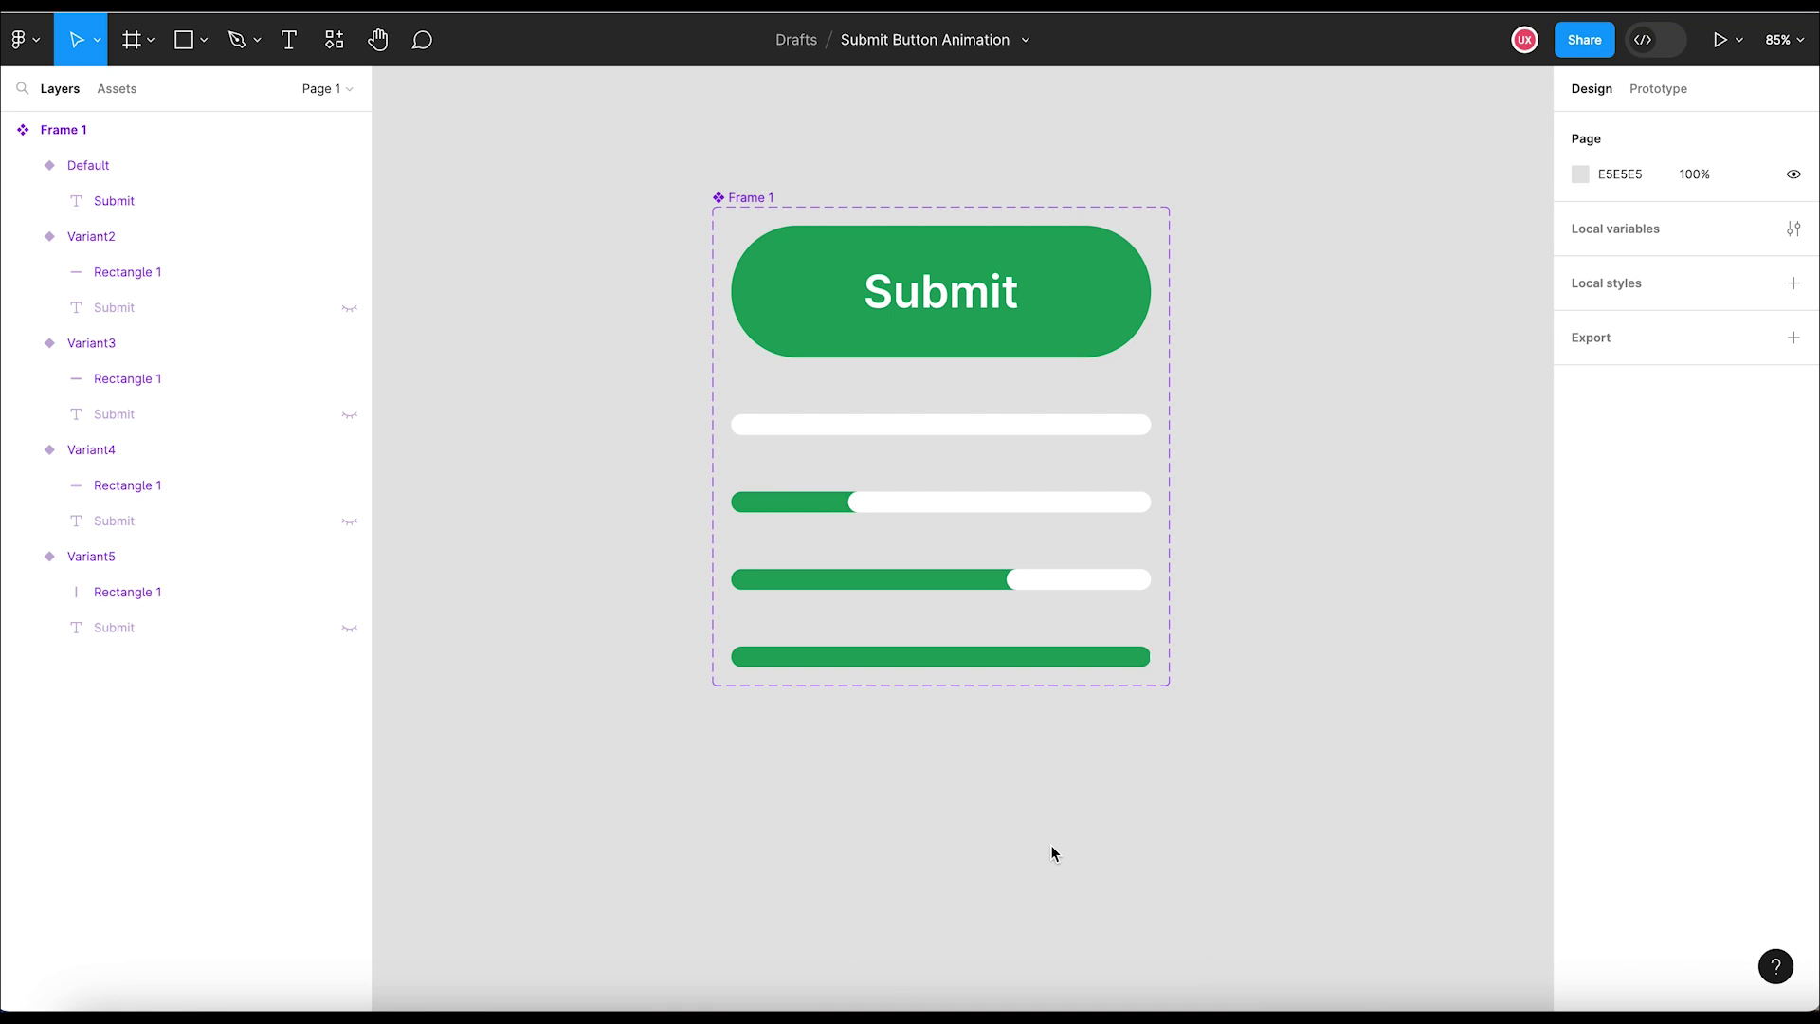
Step: Add a sixth variant based on the Default button and move it below Variant5 as the last variant
left_click(1089, 334)
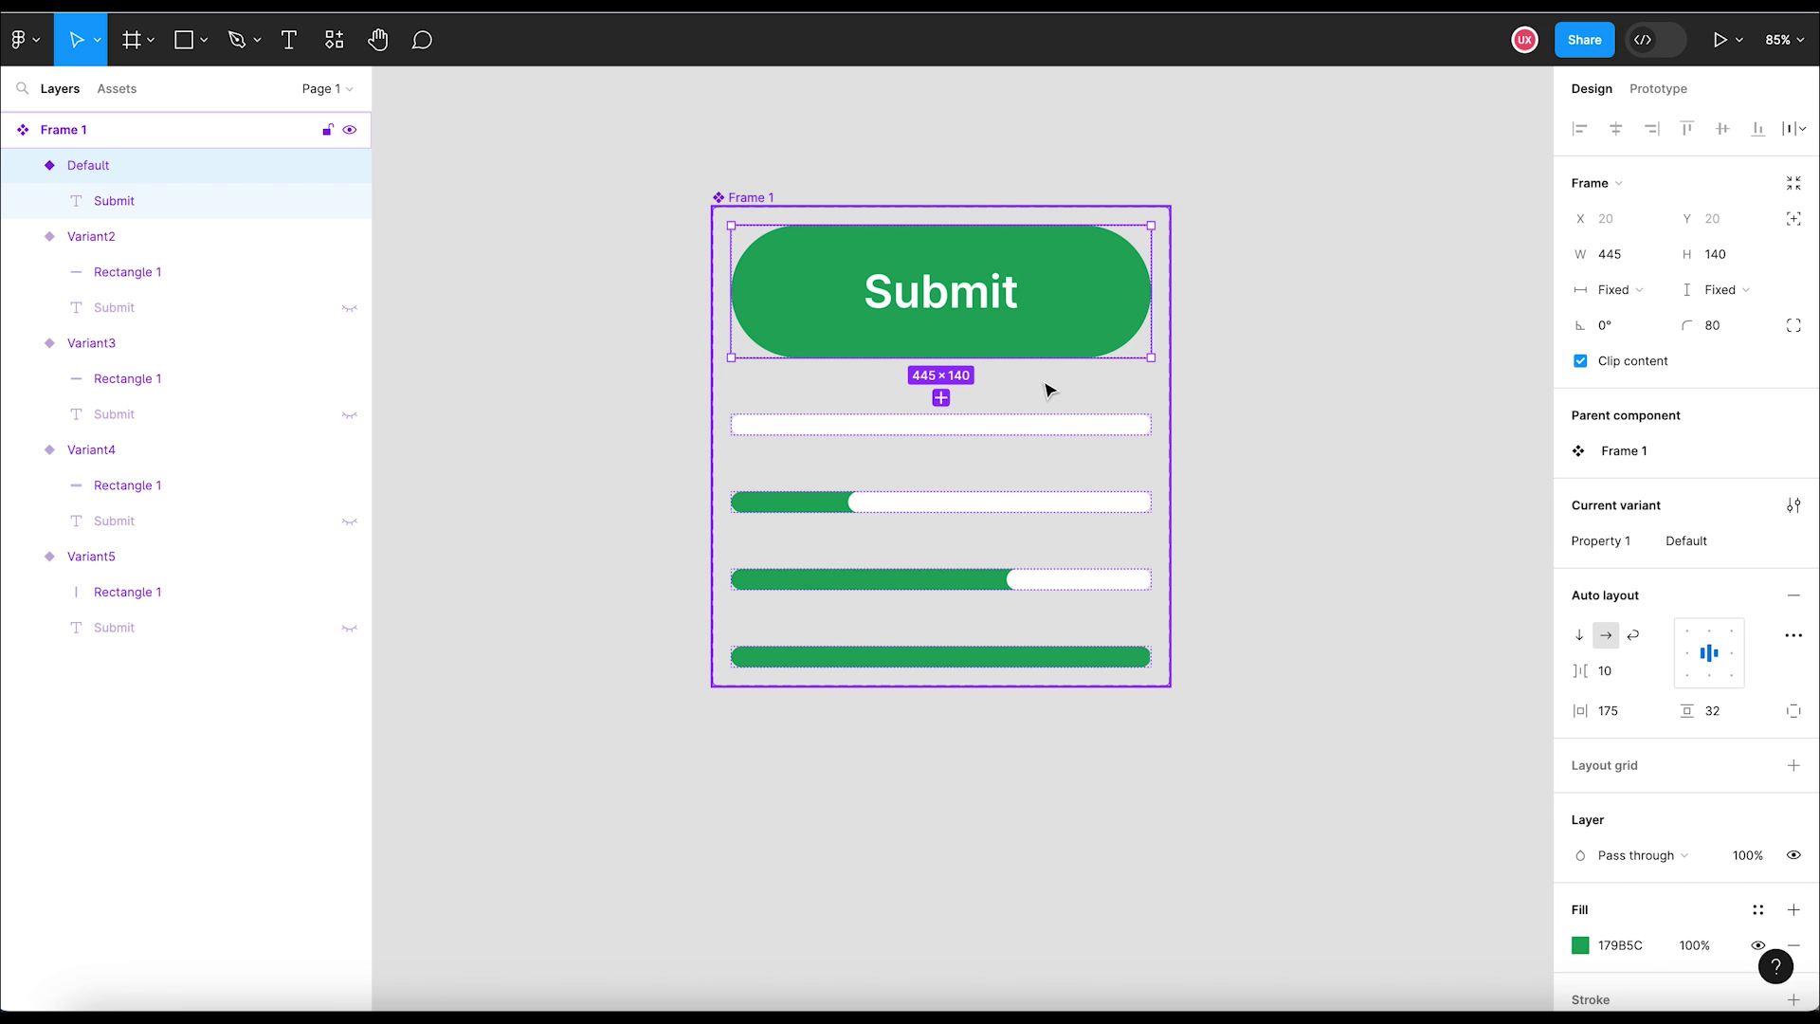
left_click(941, 398)
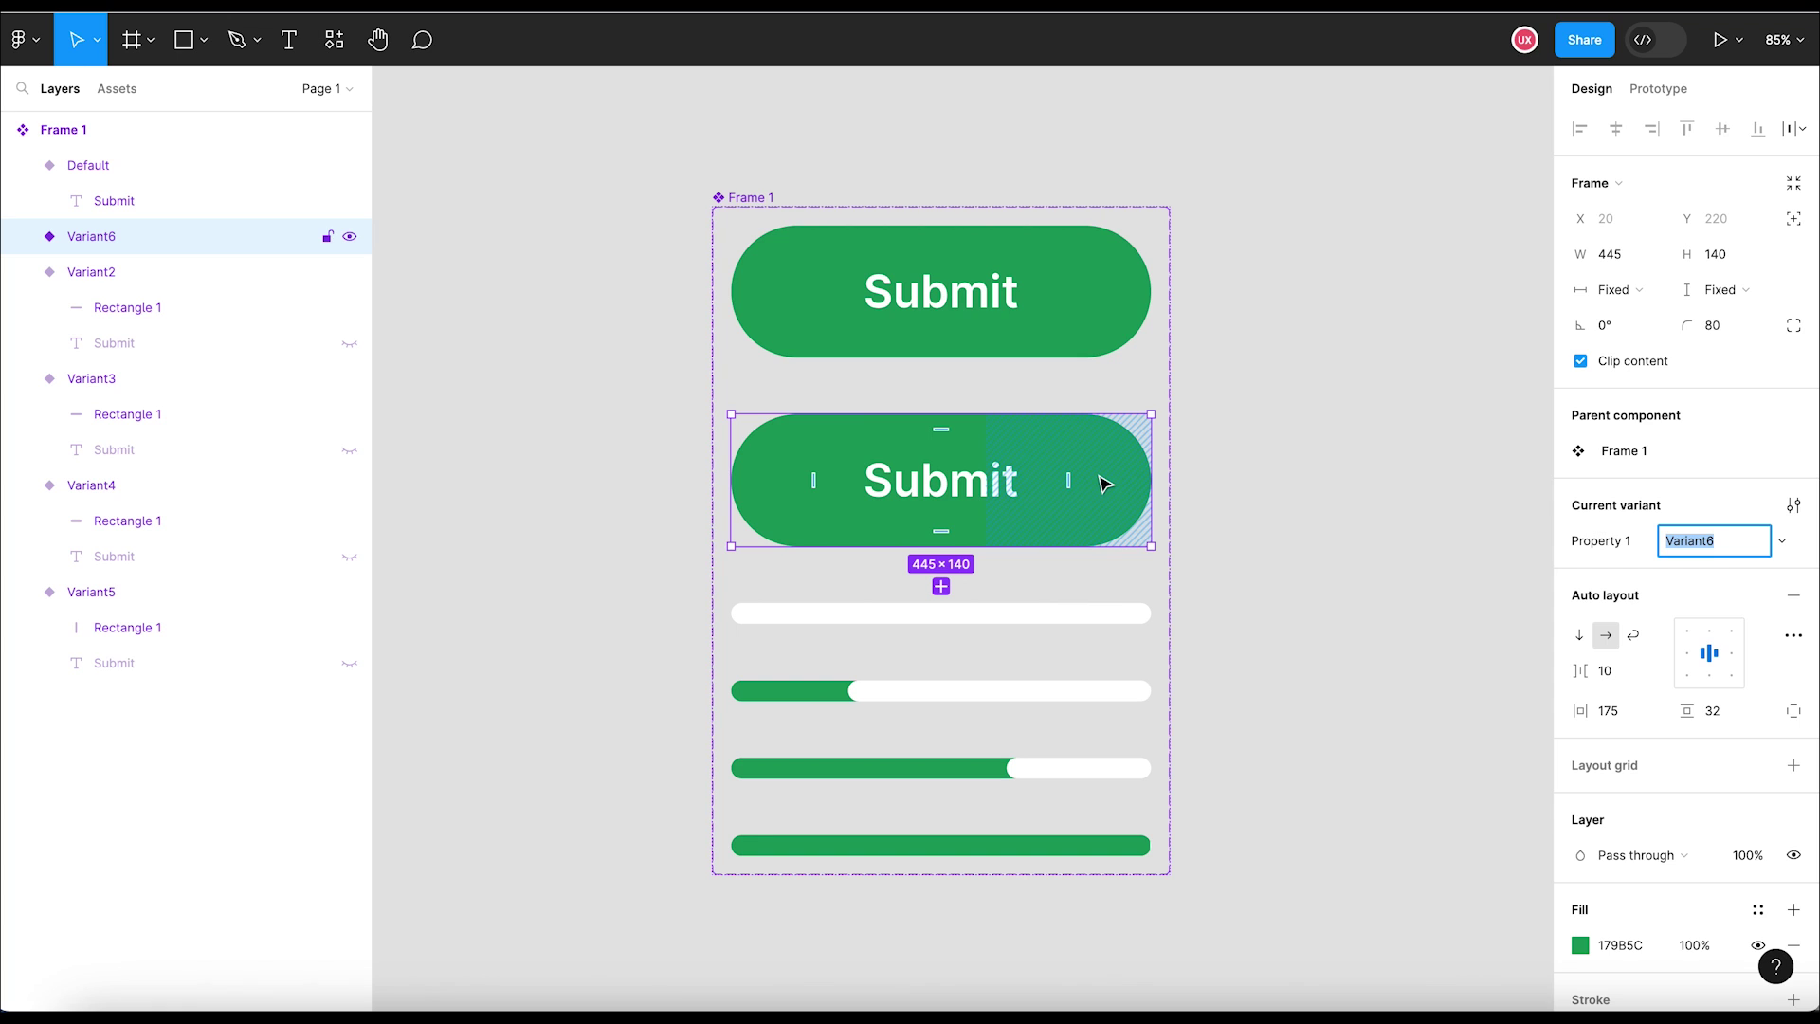
left_click(23, 273)
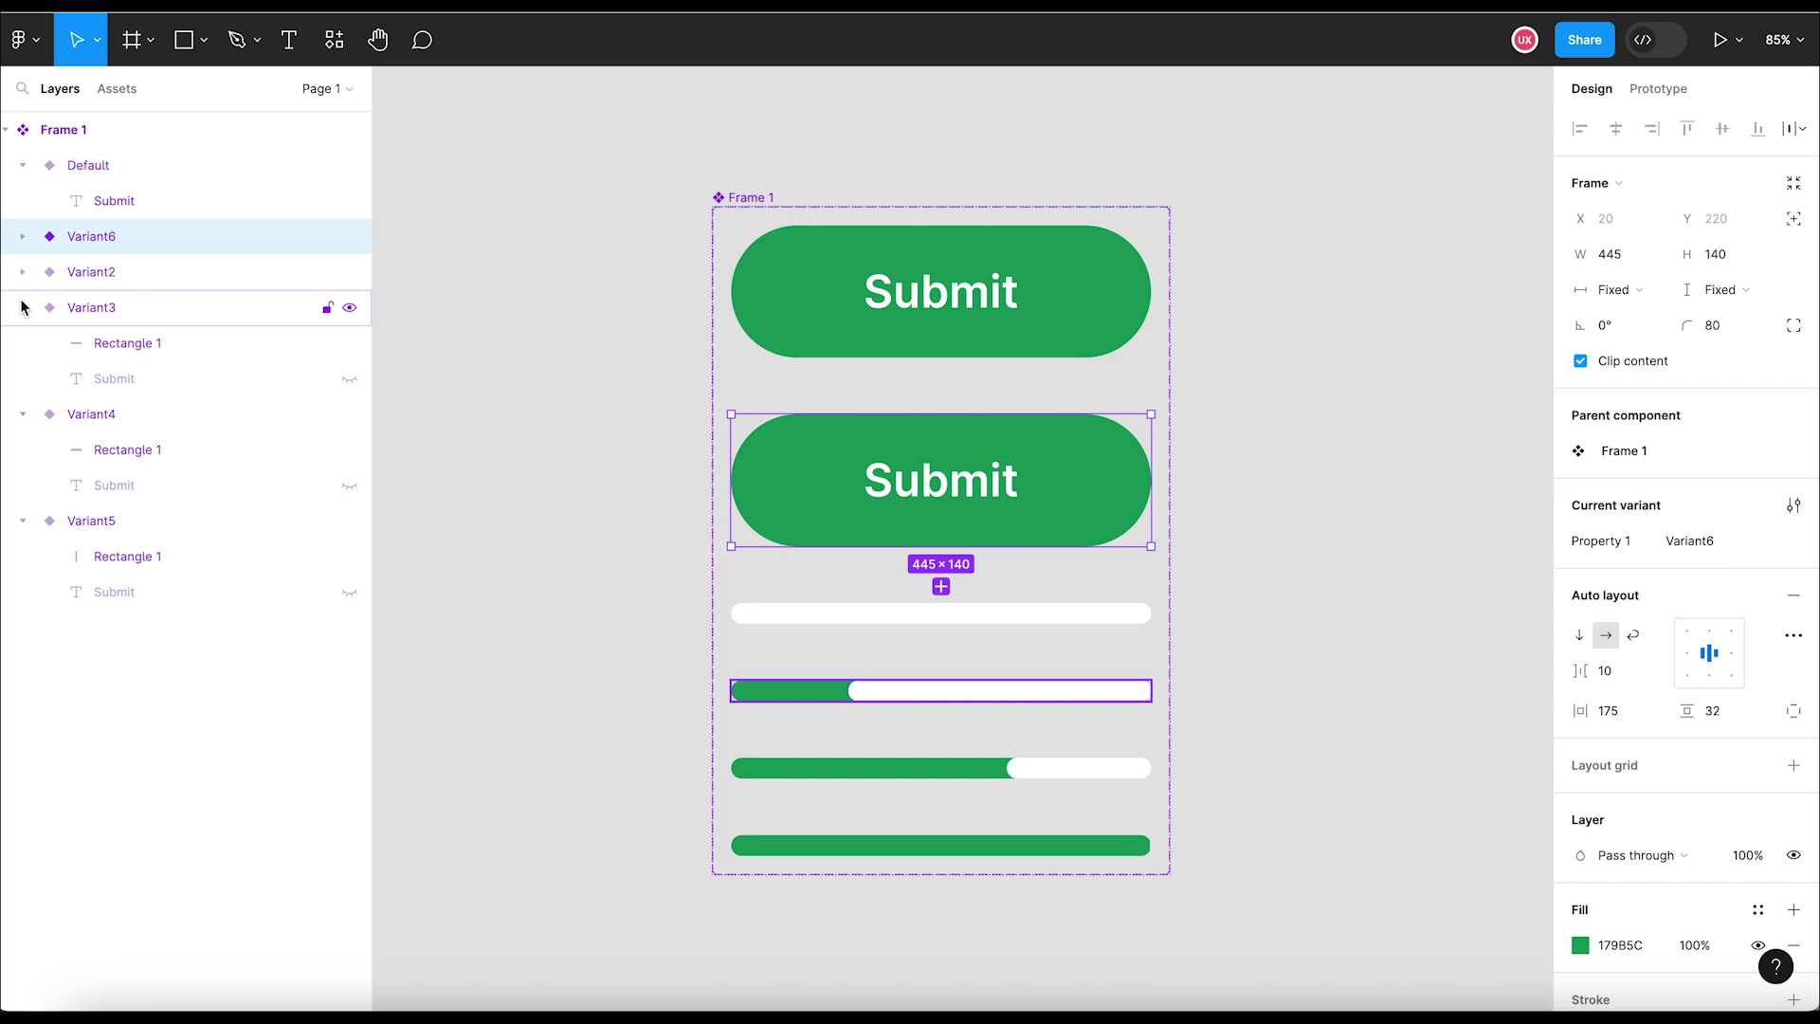
left_click(22, 307)
left_click(22, 343)
left_click(23, 378)
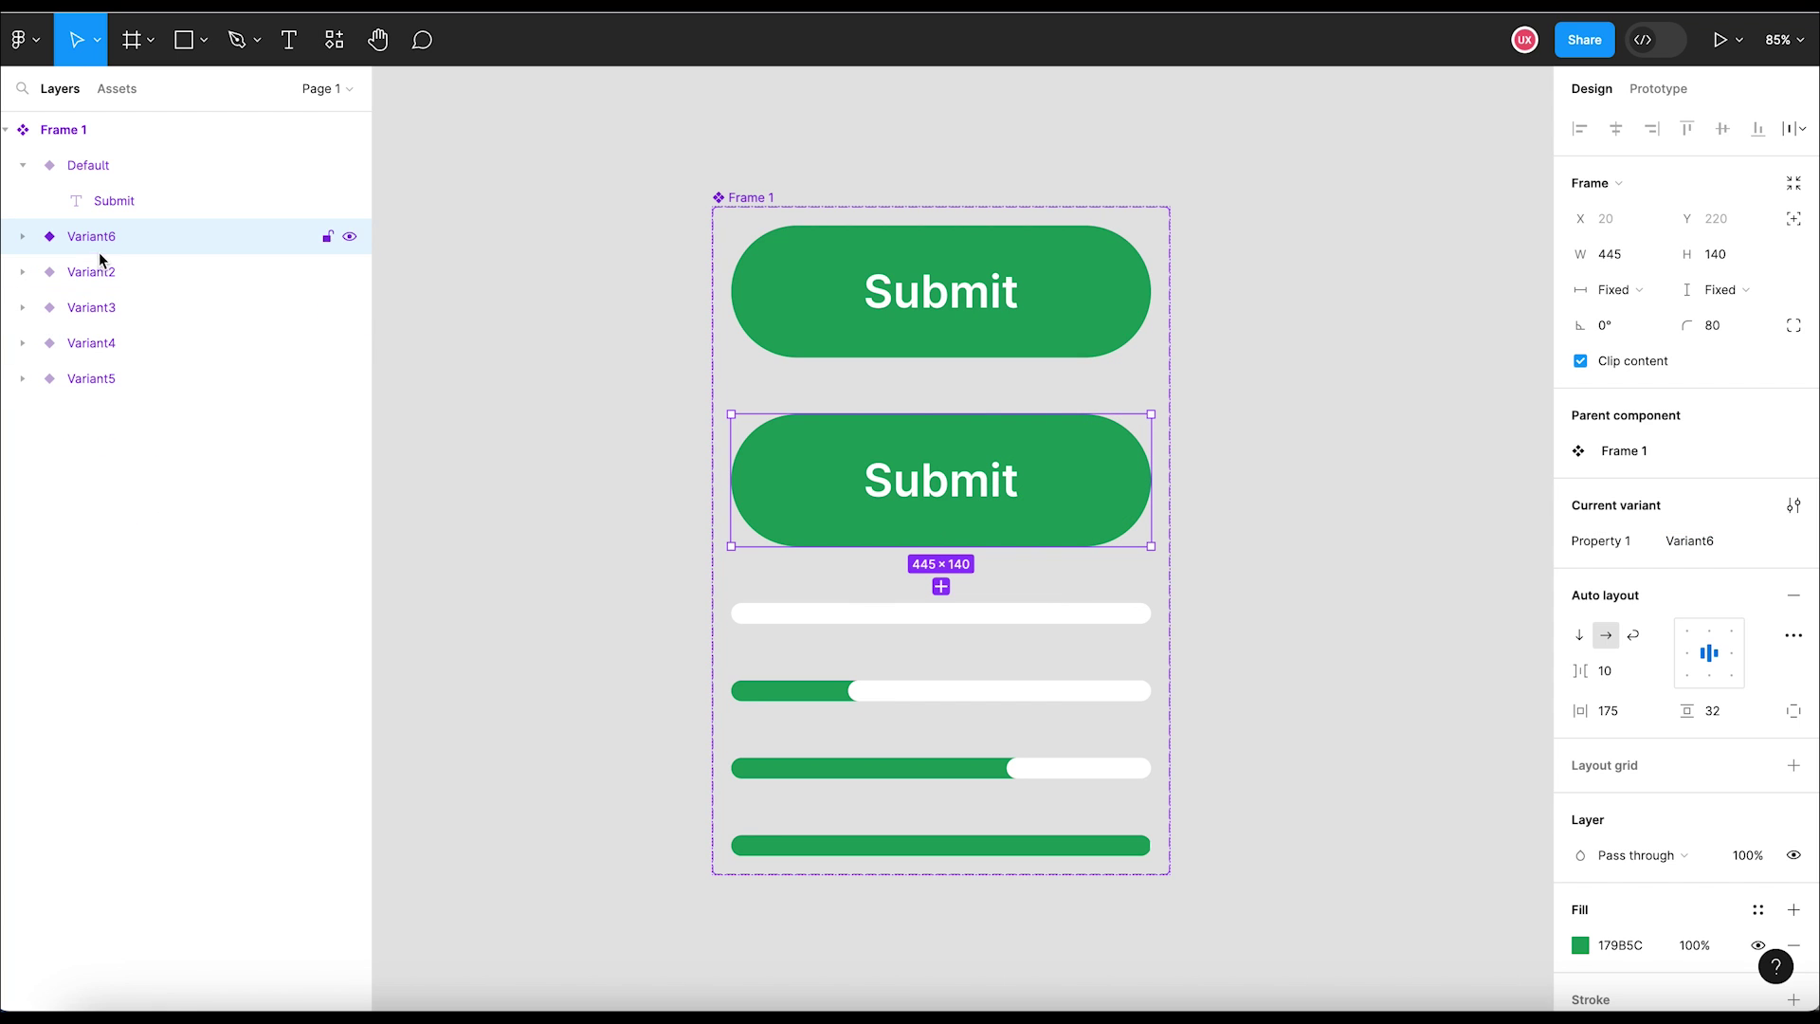
left_click_drag(106, 247, 106, 389)
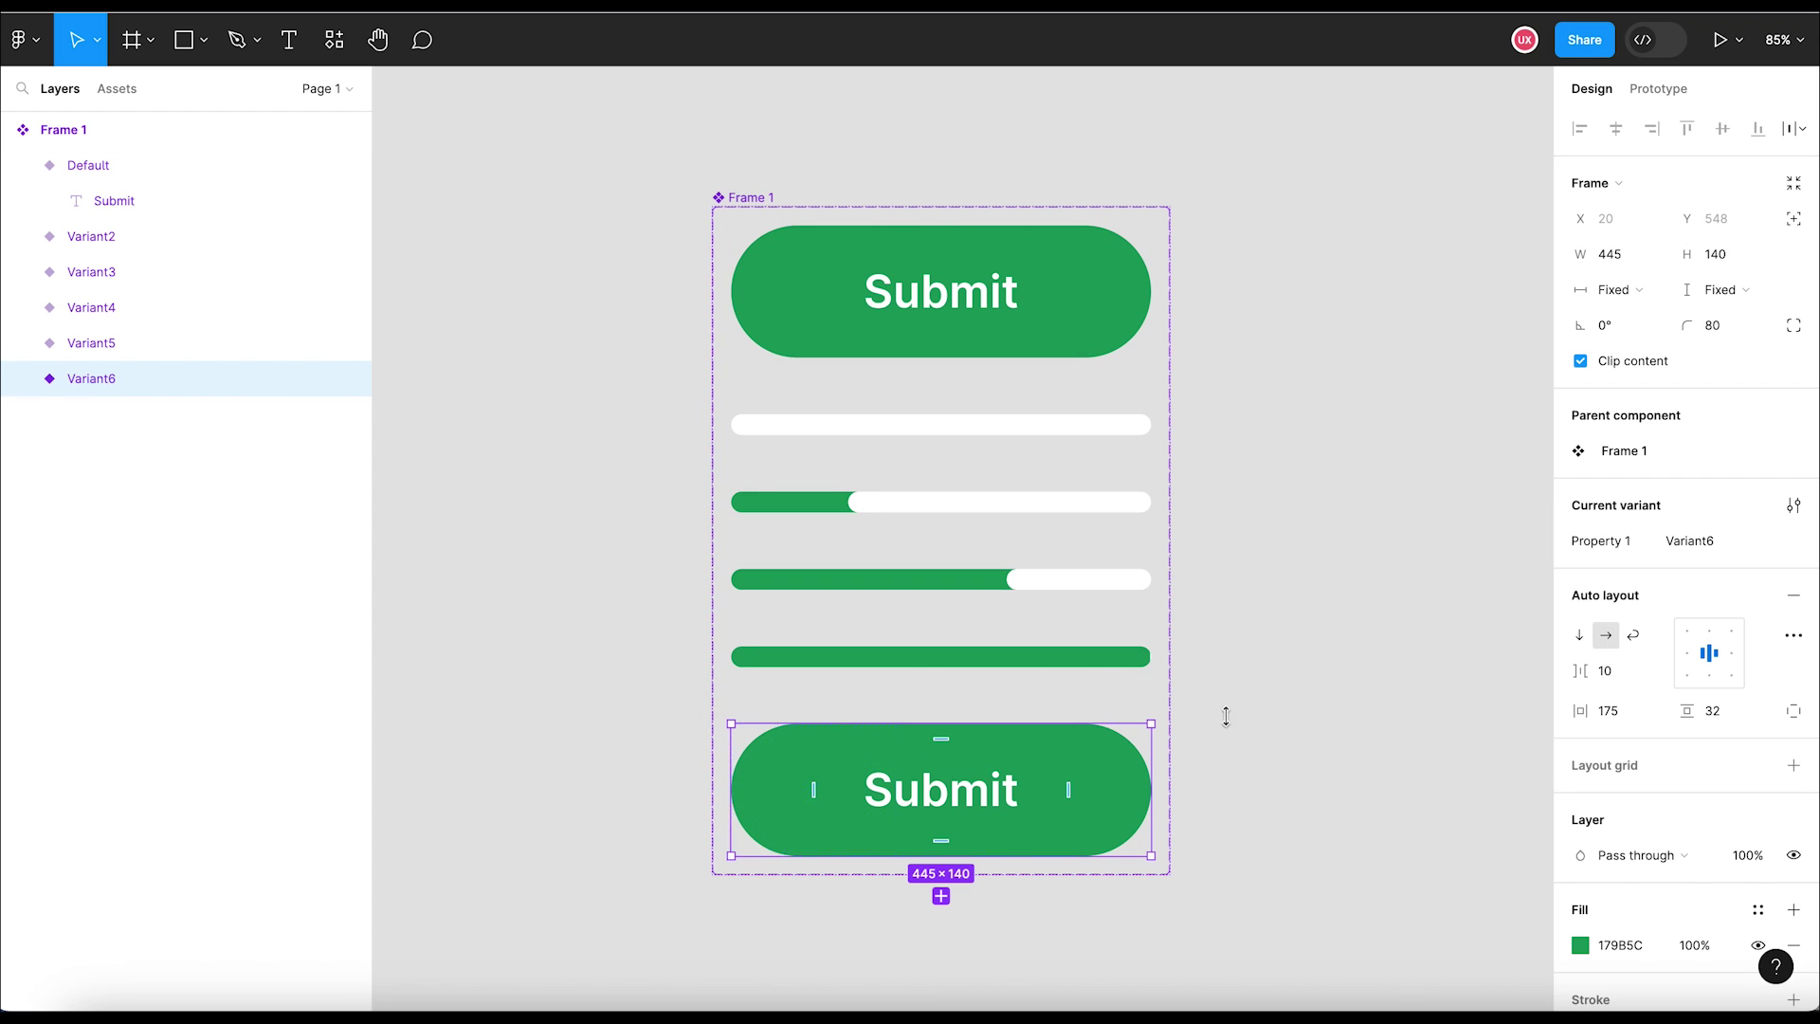
left_click(1290, 727)
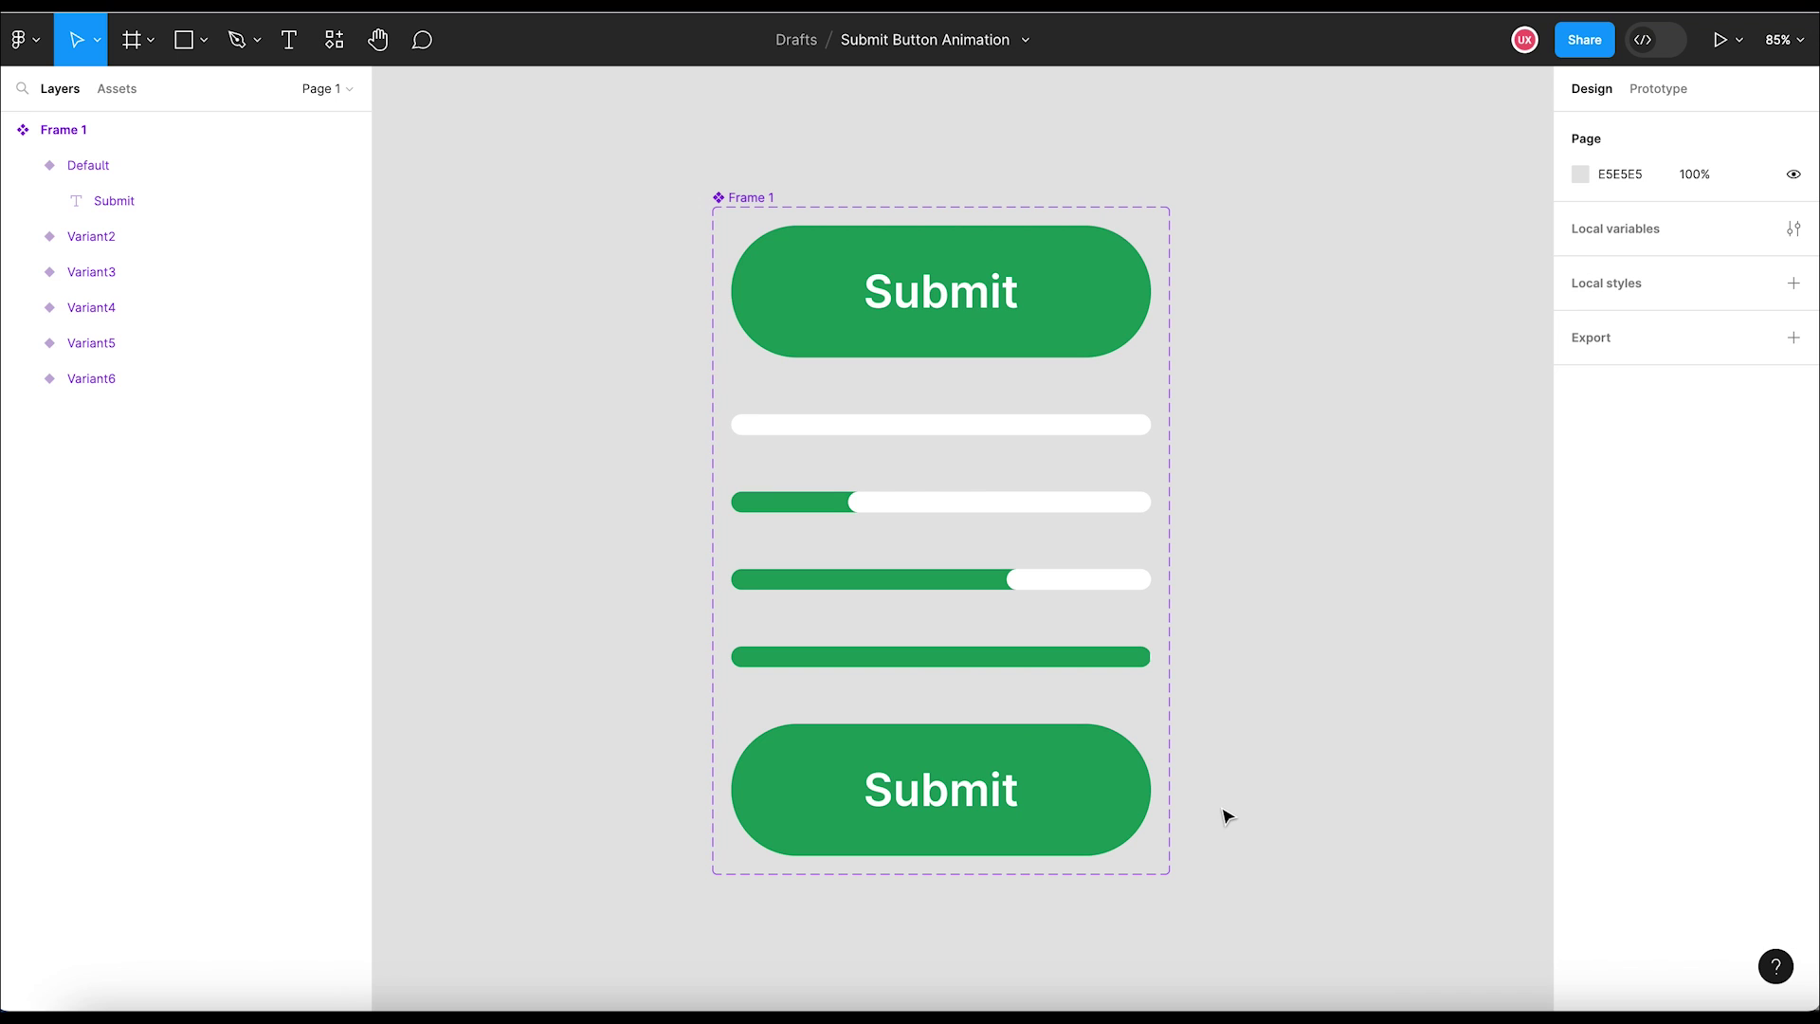
Step: Hide the Submit text layer in Variant6
left_click(1060, 805)
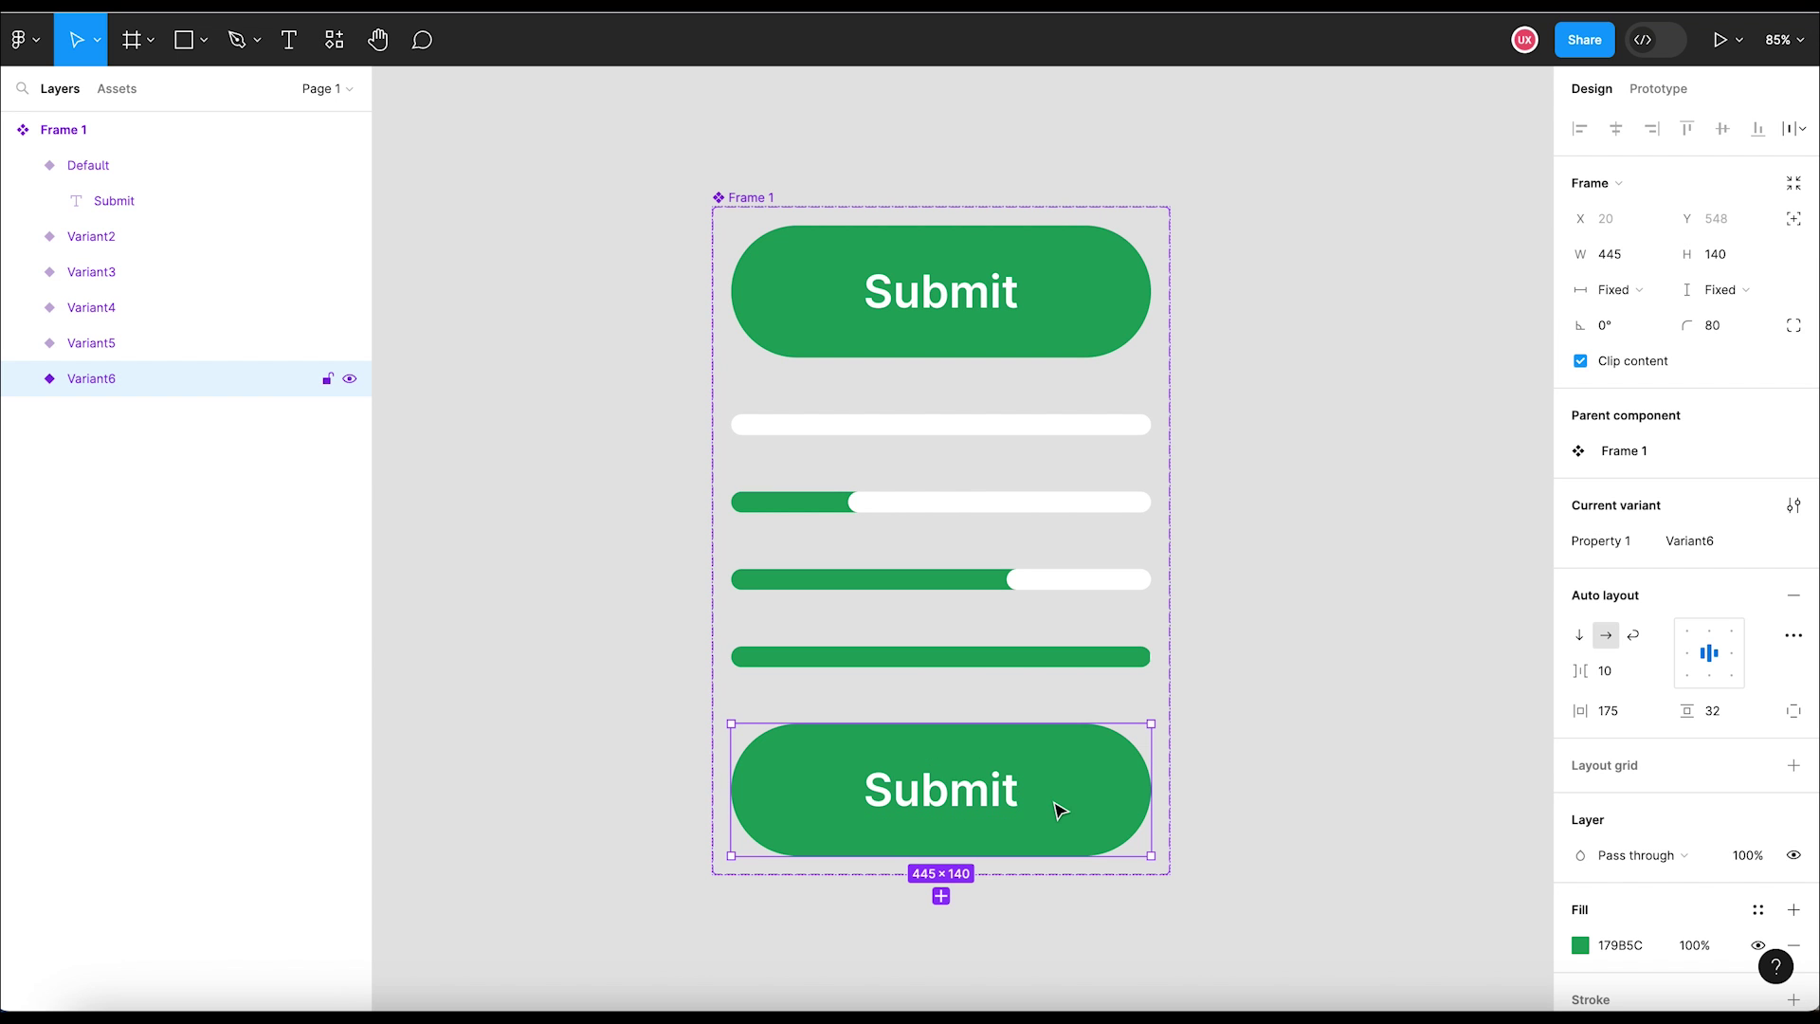
left_click(989, 796)
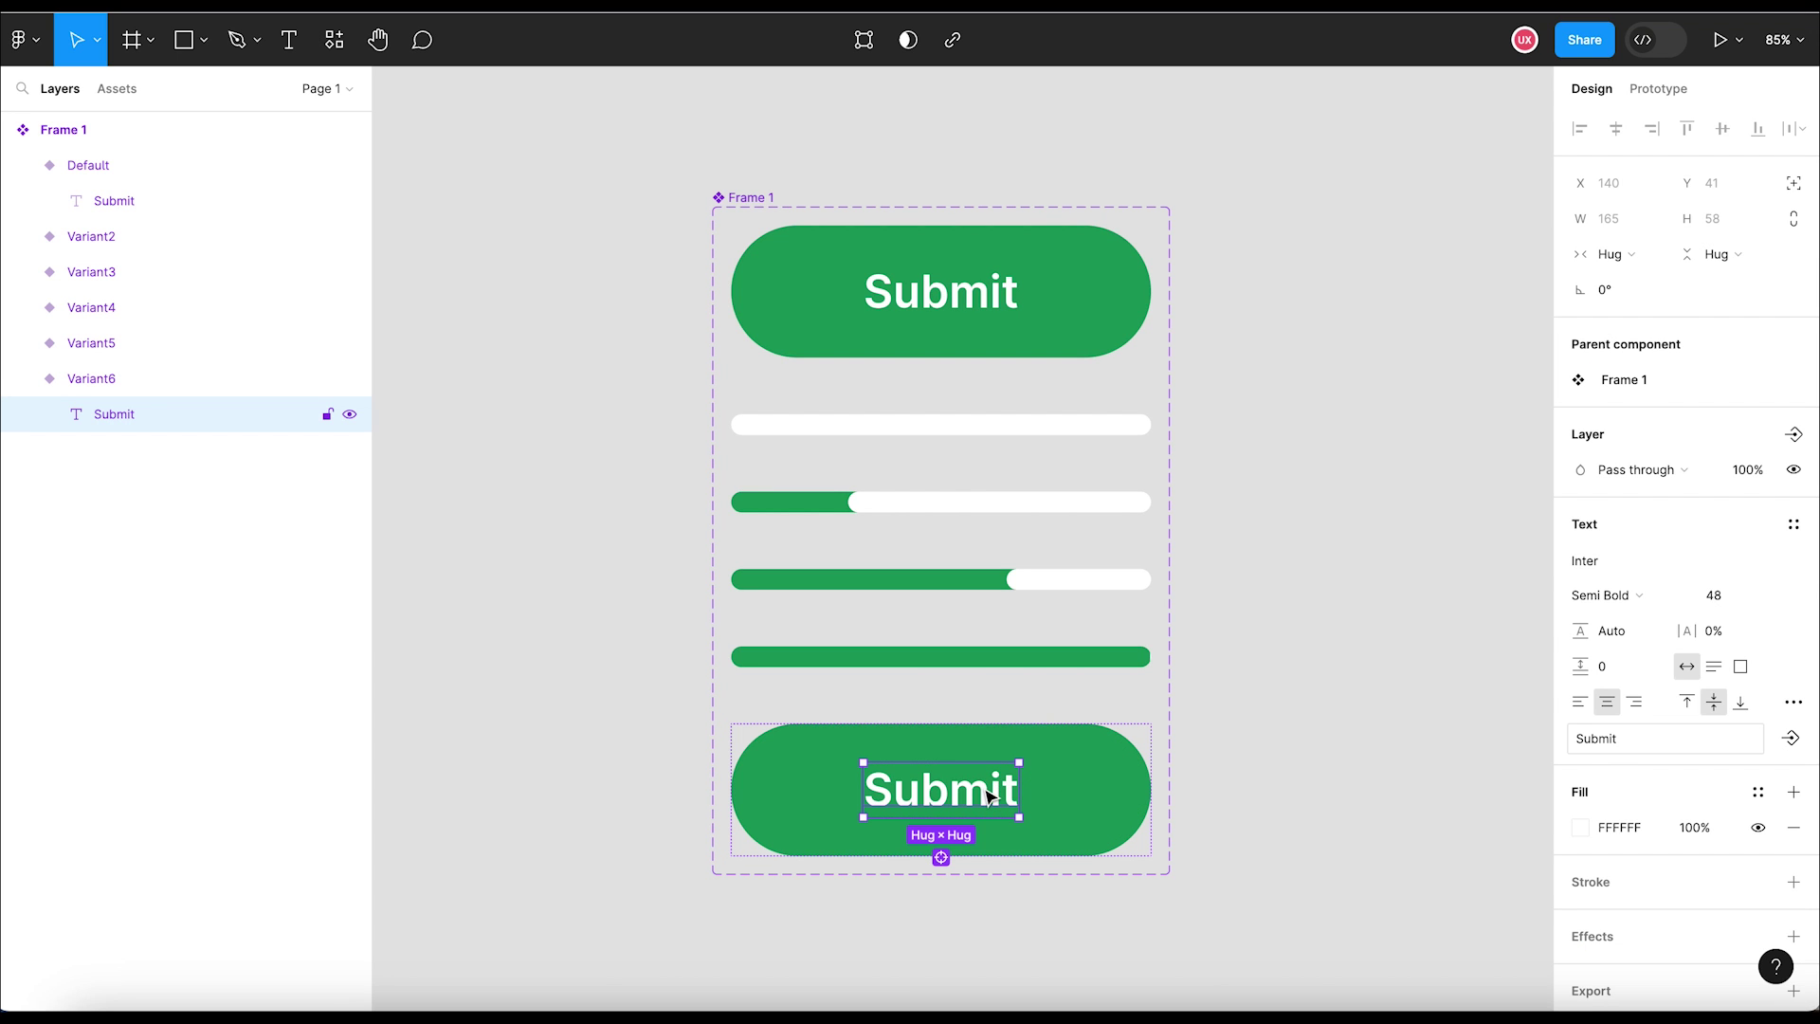
left_click(350, 414)
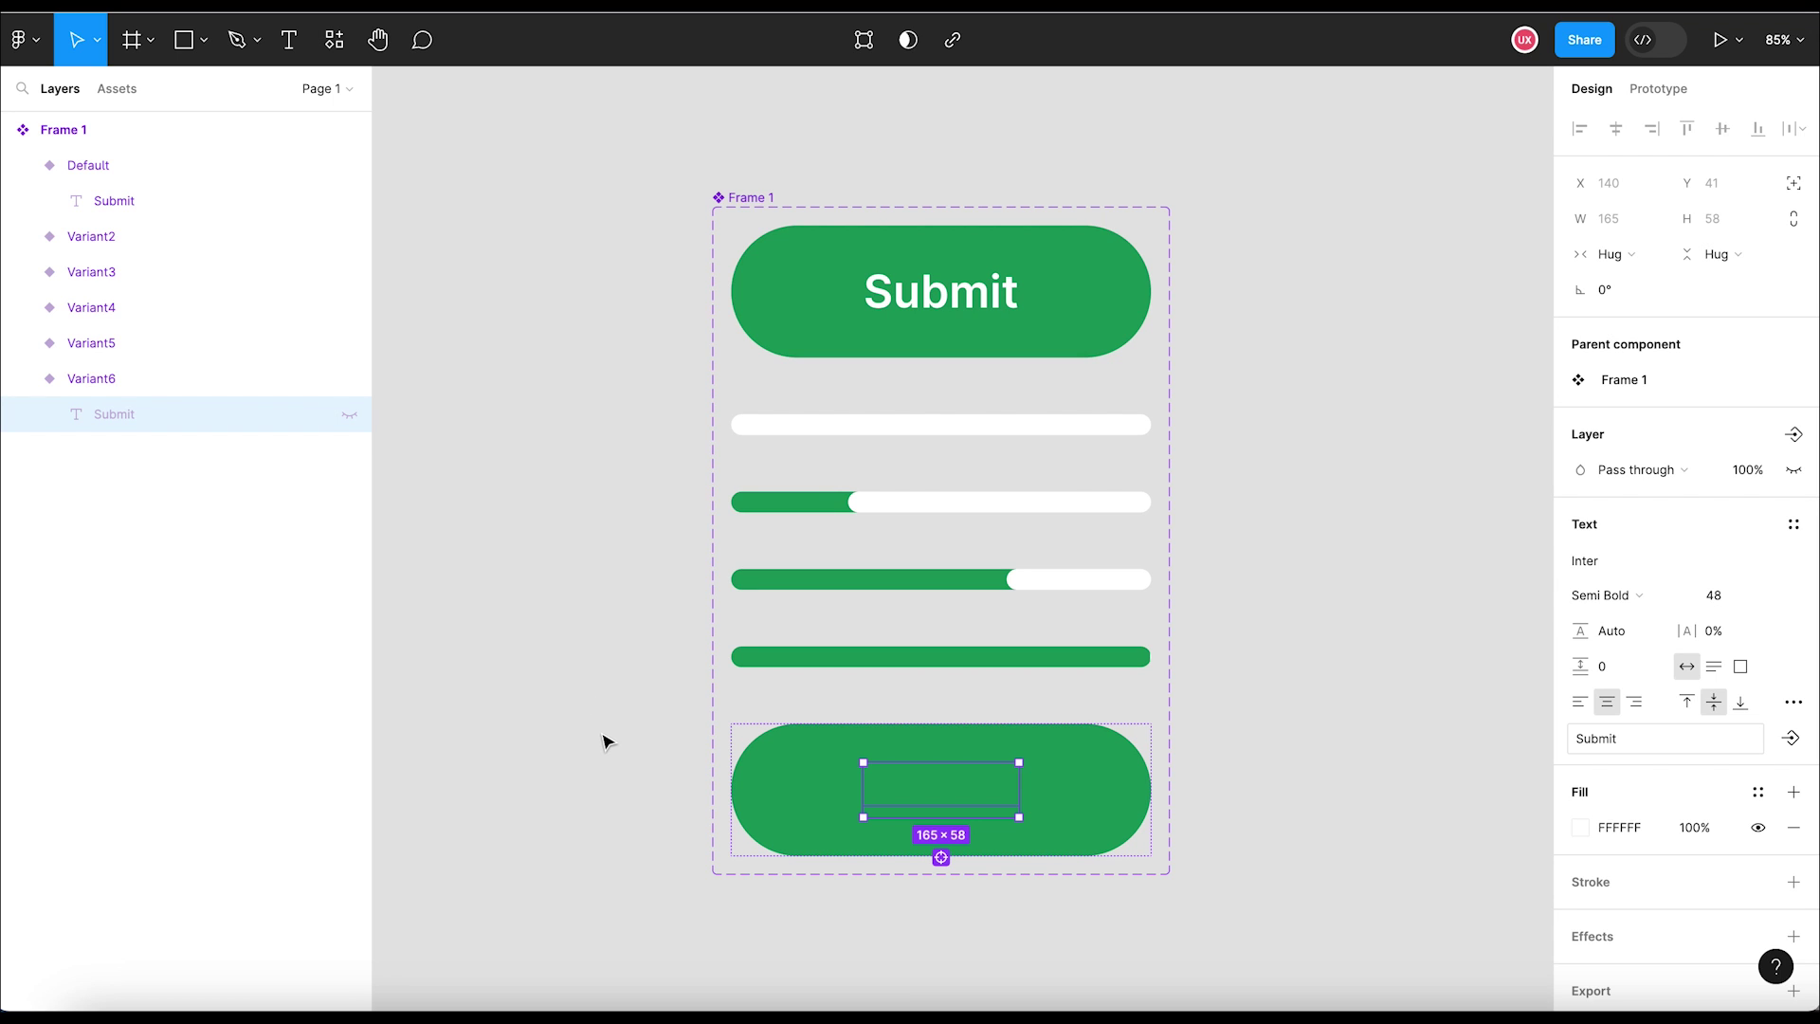
left_click(783, 809)
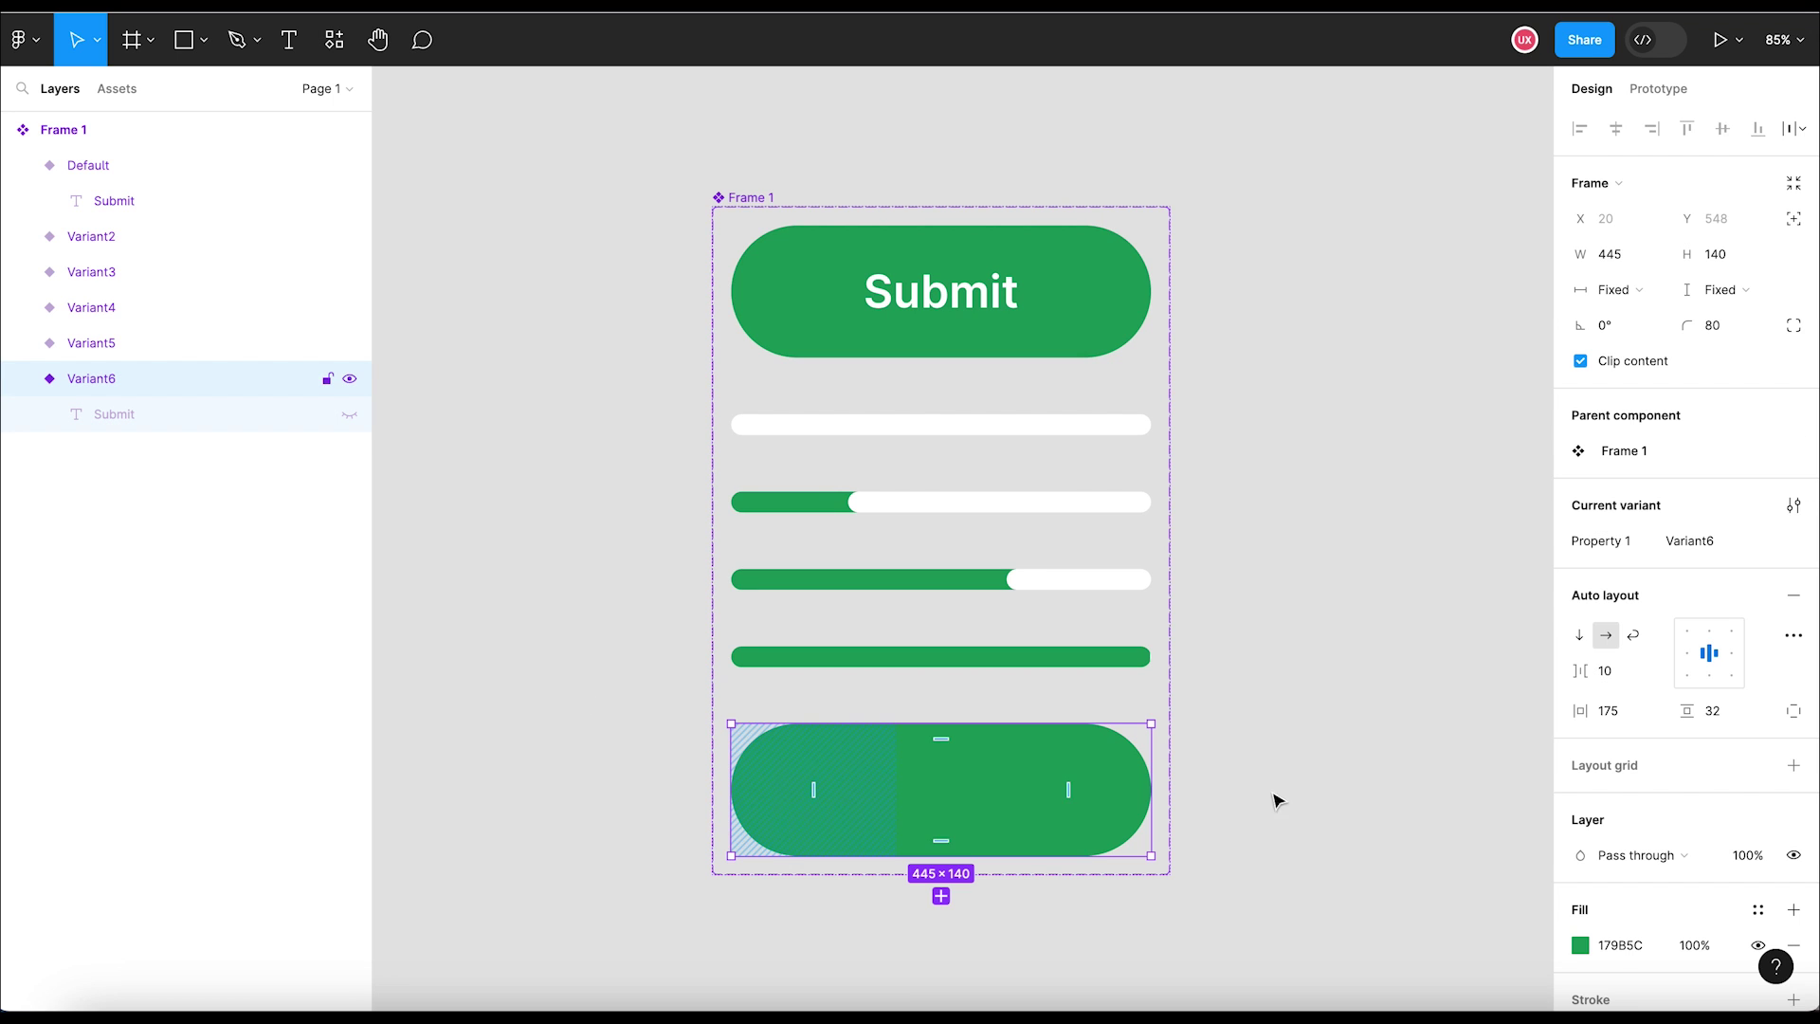
Step: Change Variant6's fill colour to white, FFFFFF
left_click(1579, 945)
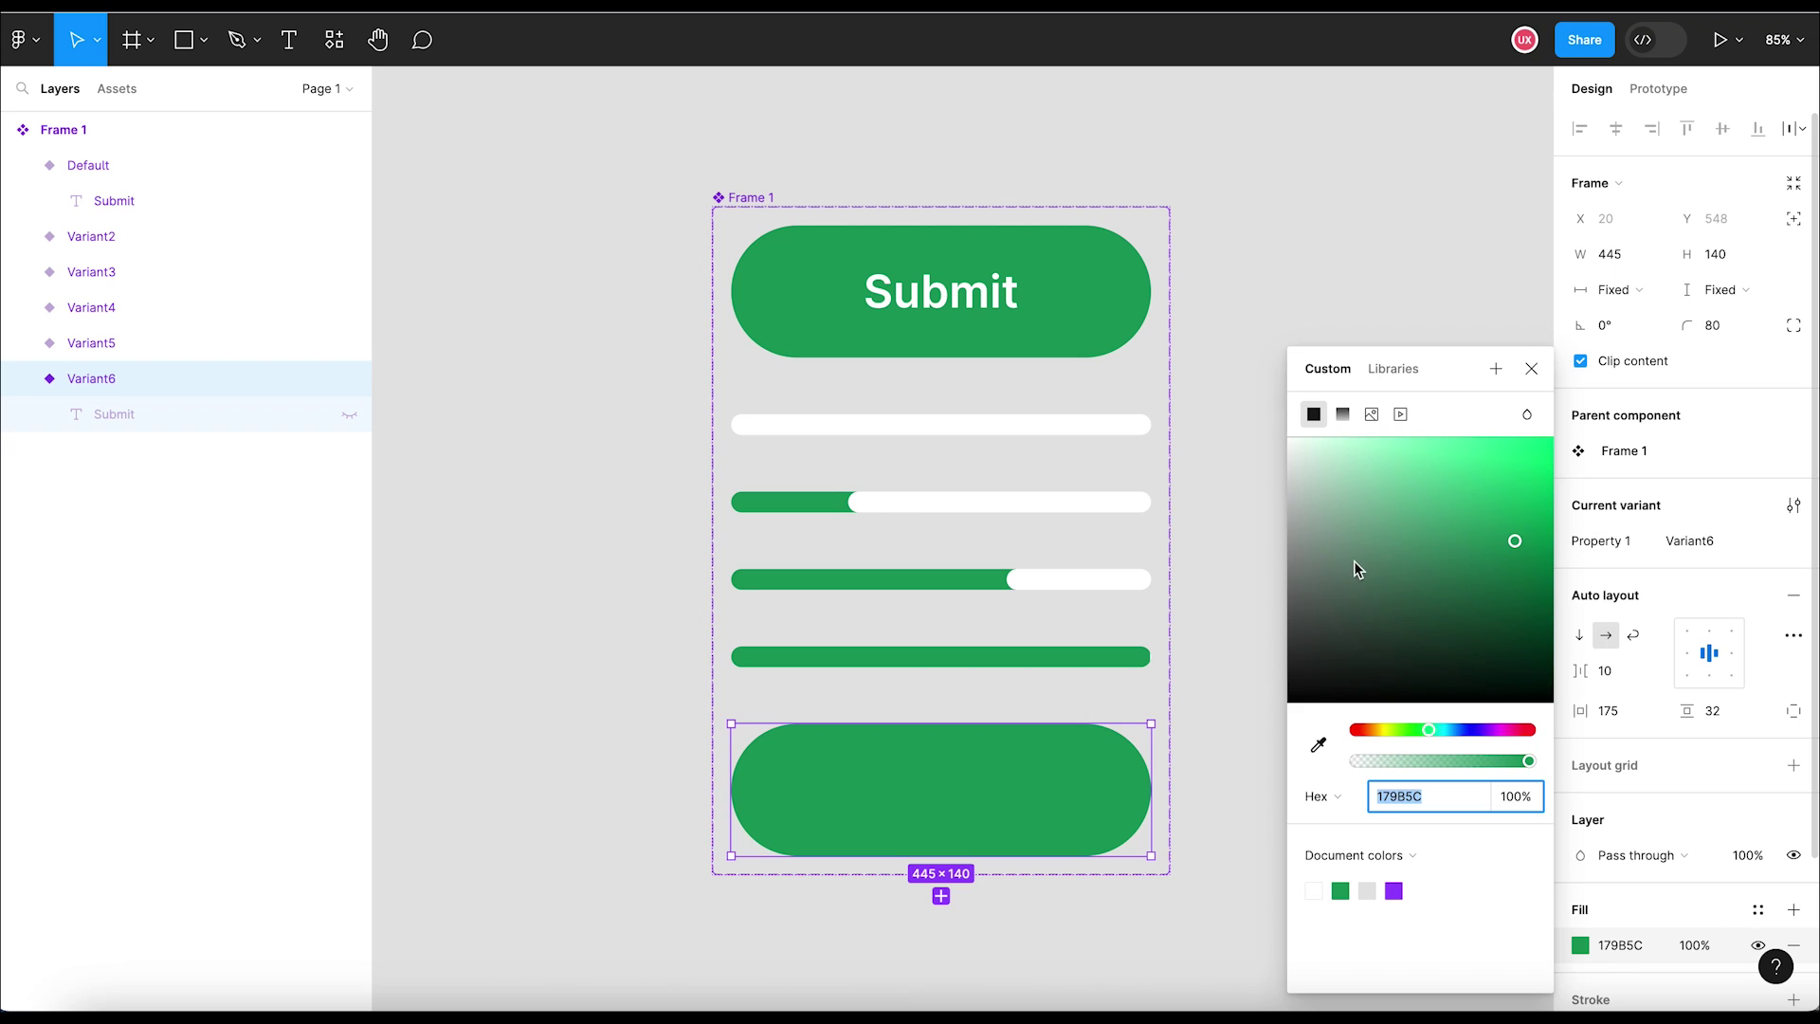
left_click_drag(1354, 560, 1289, 439)
left_click(1531, 368)
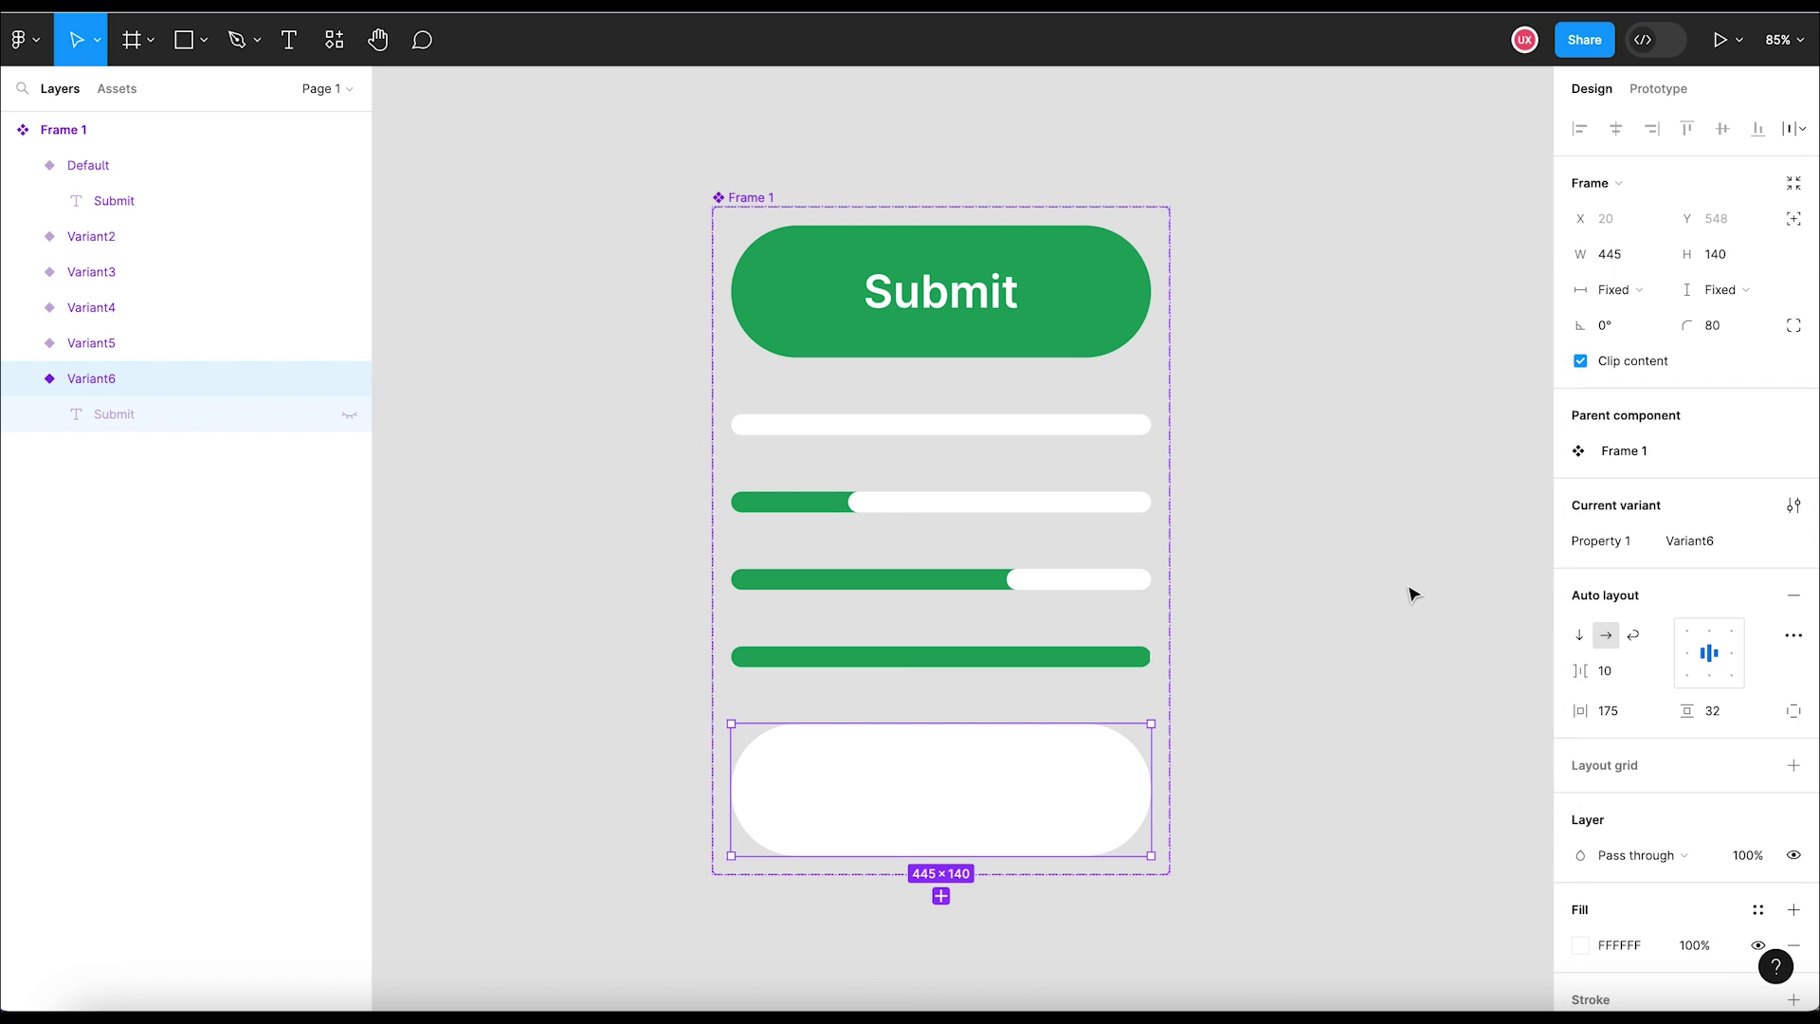
left_click(1412, 595)
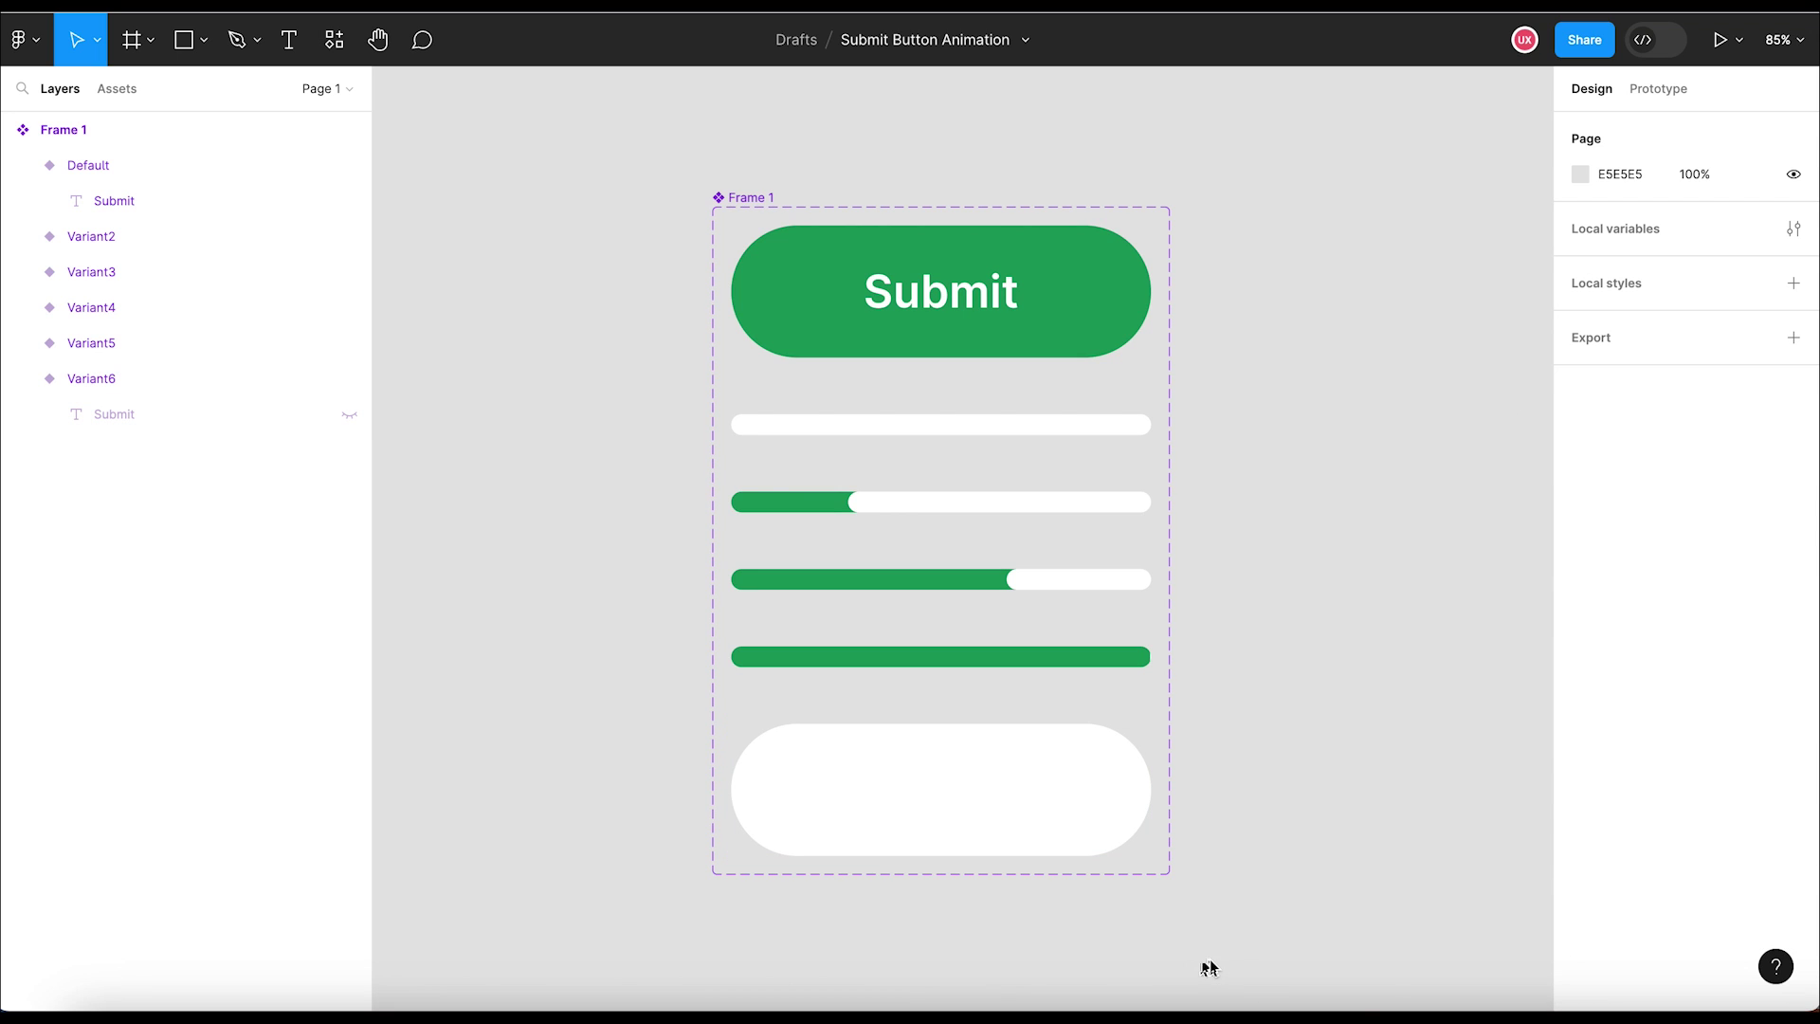
Step: Paste the copied green check mark vector into Variant6
left_click(1084, 839)
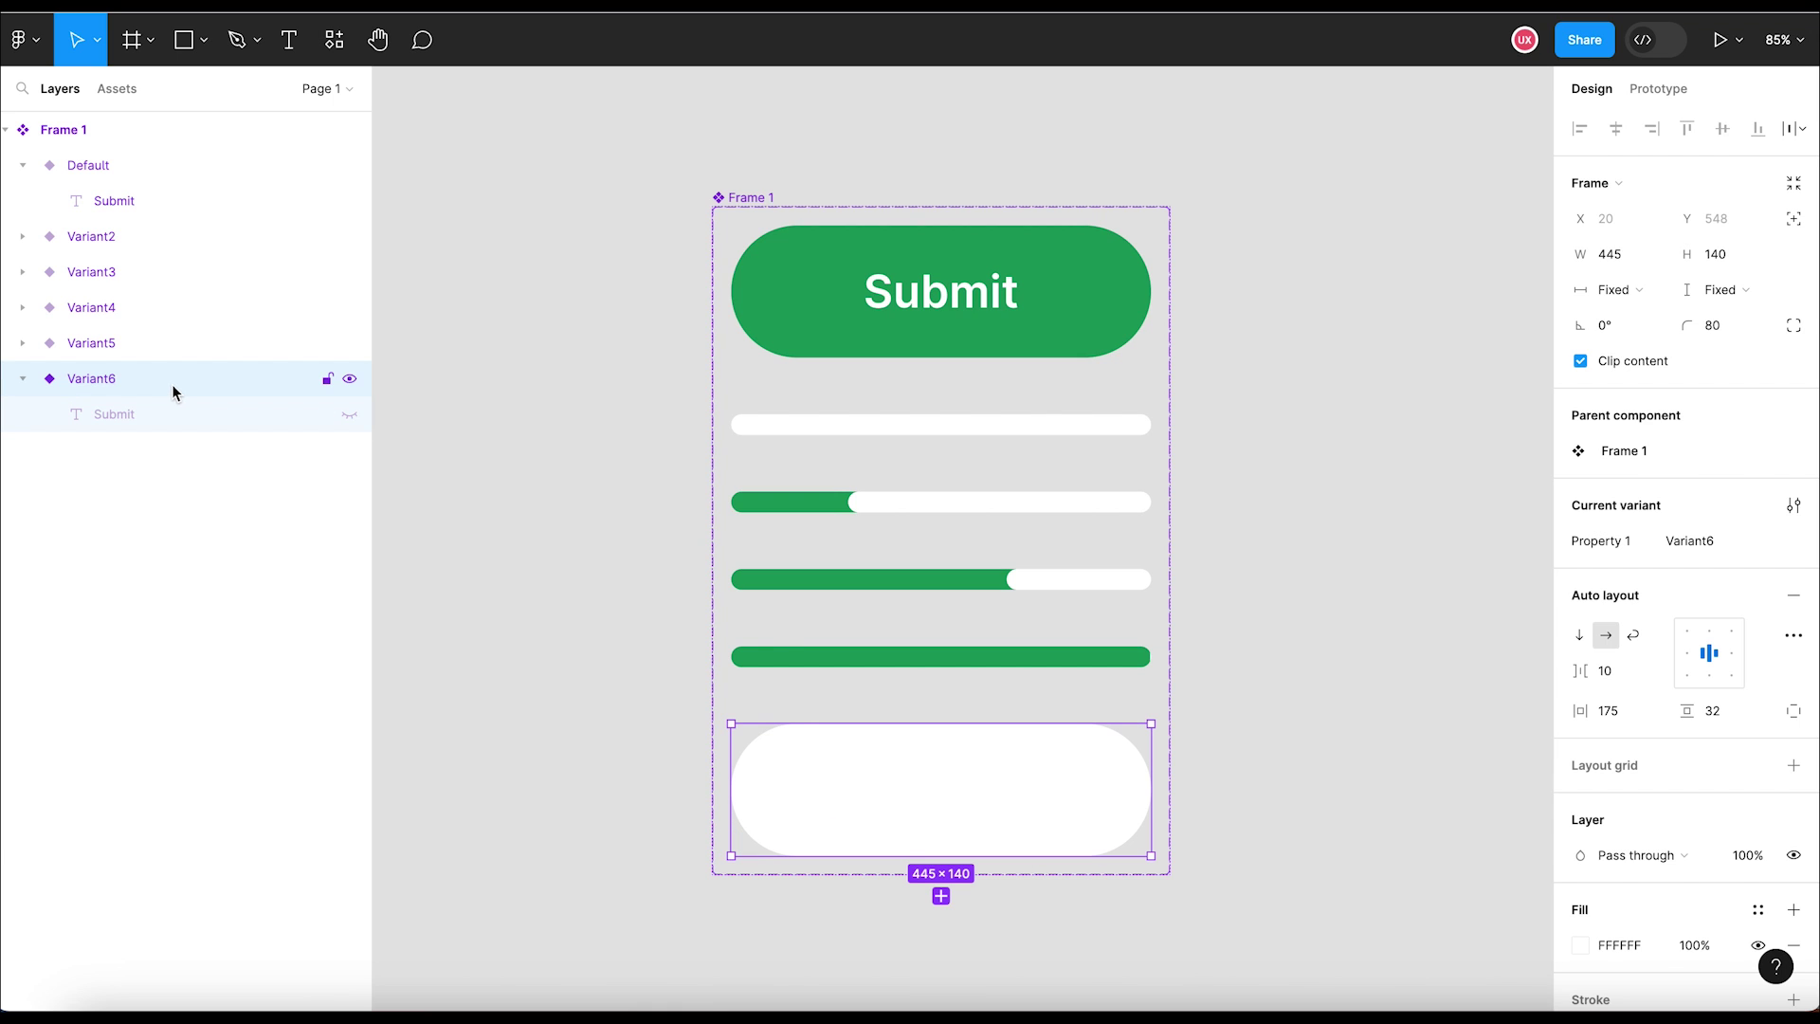
key("ctrl+v")
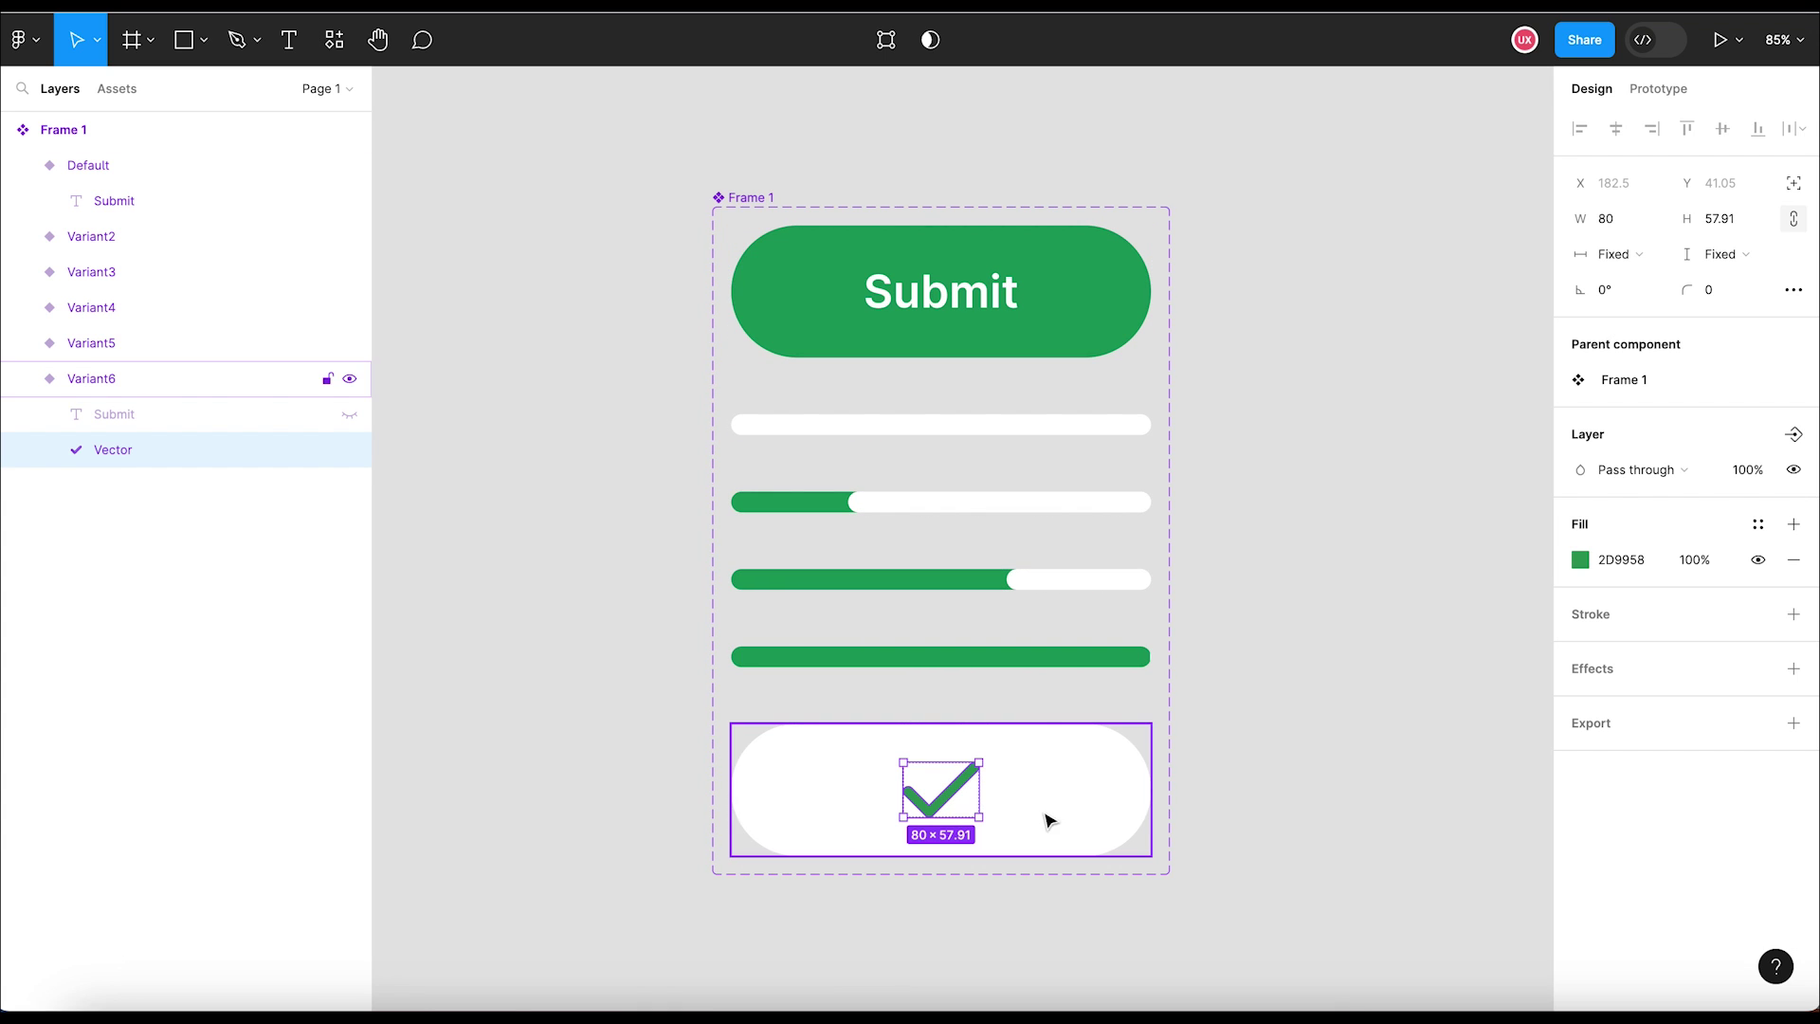
left_click(1254, 820)
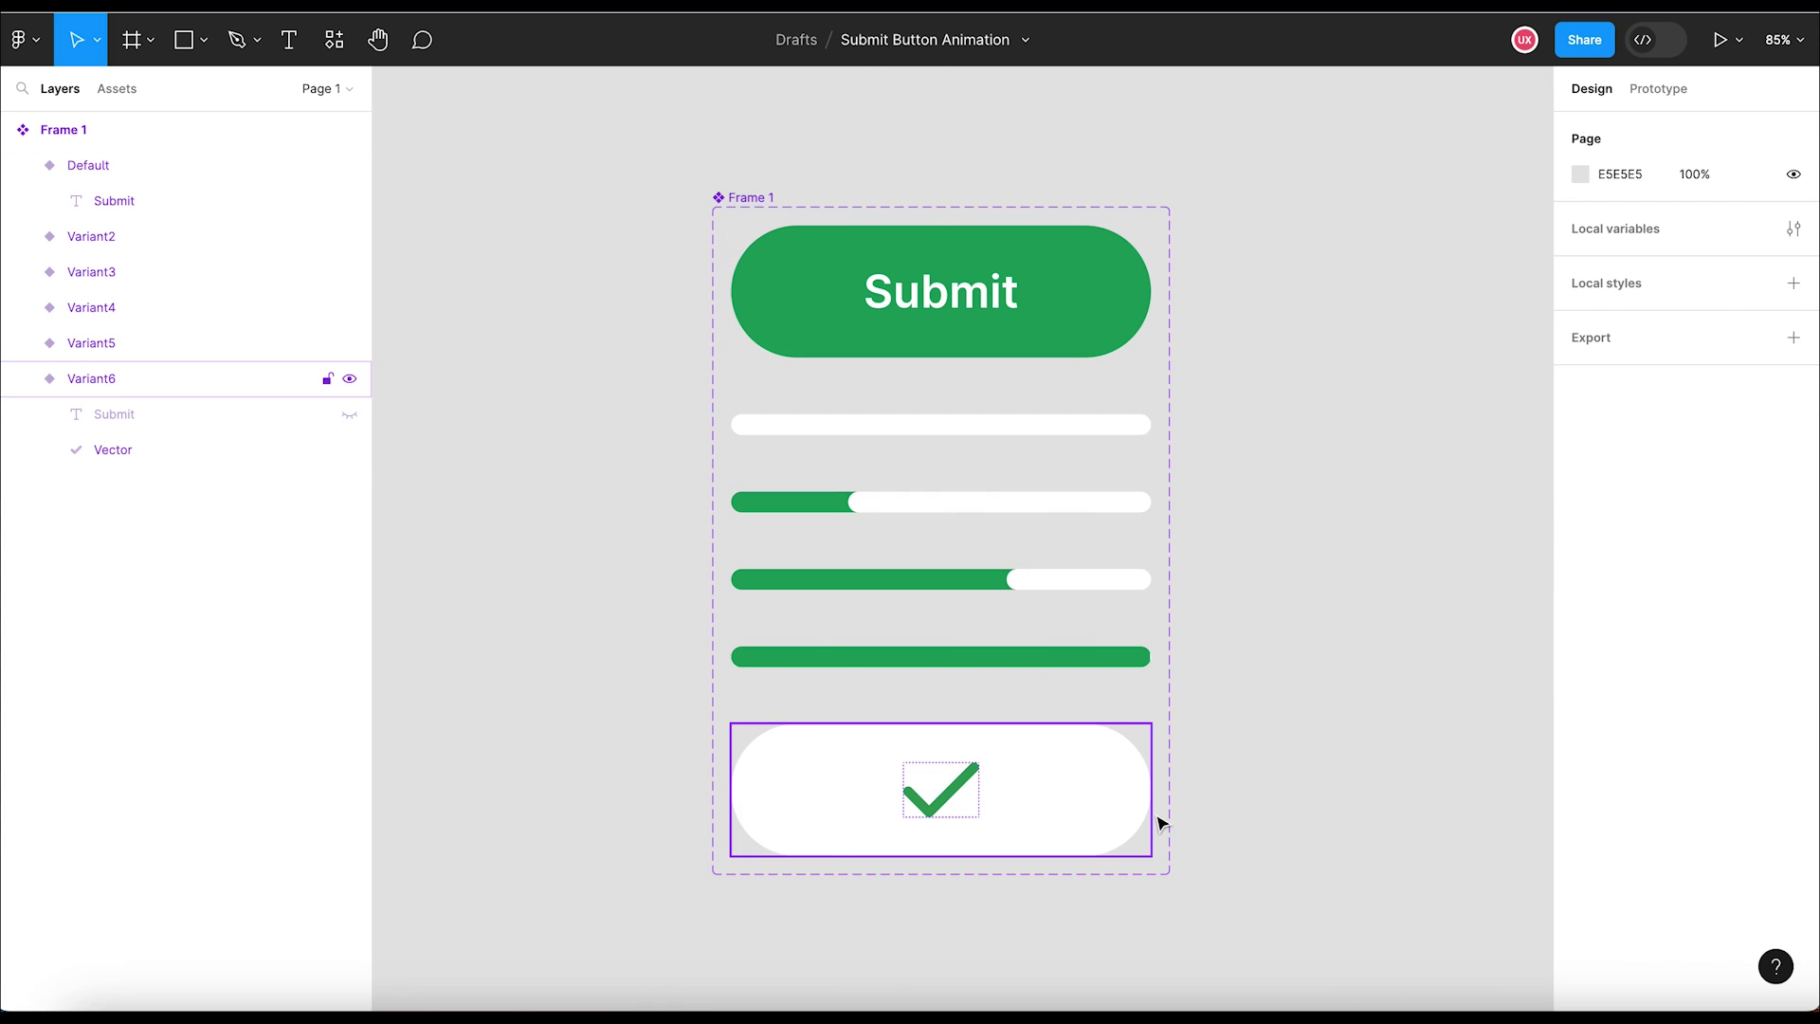
Step: Add a prototype connection from the Default button to Variant2
scroll(1224, 812, "down", 2)
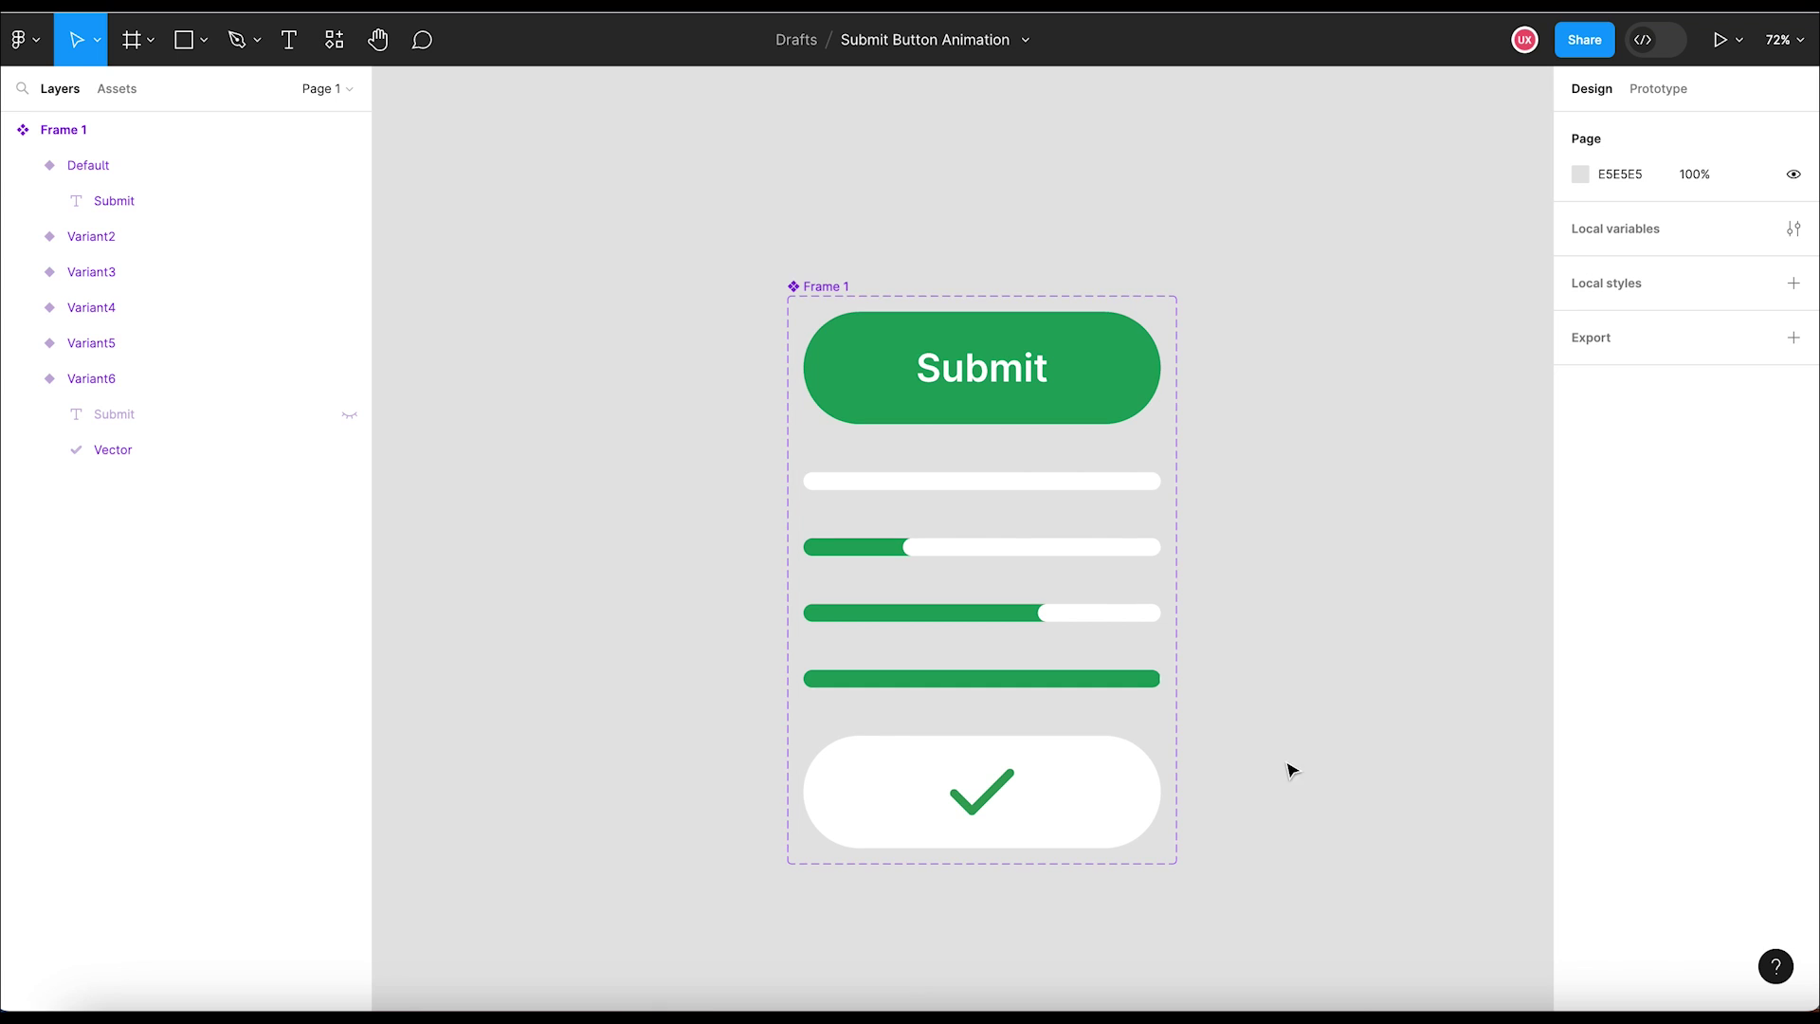
scroll(1292, 767, "down", 1)
scroll(1292, 768, "right", 1)
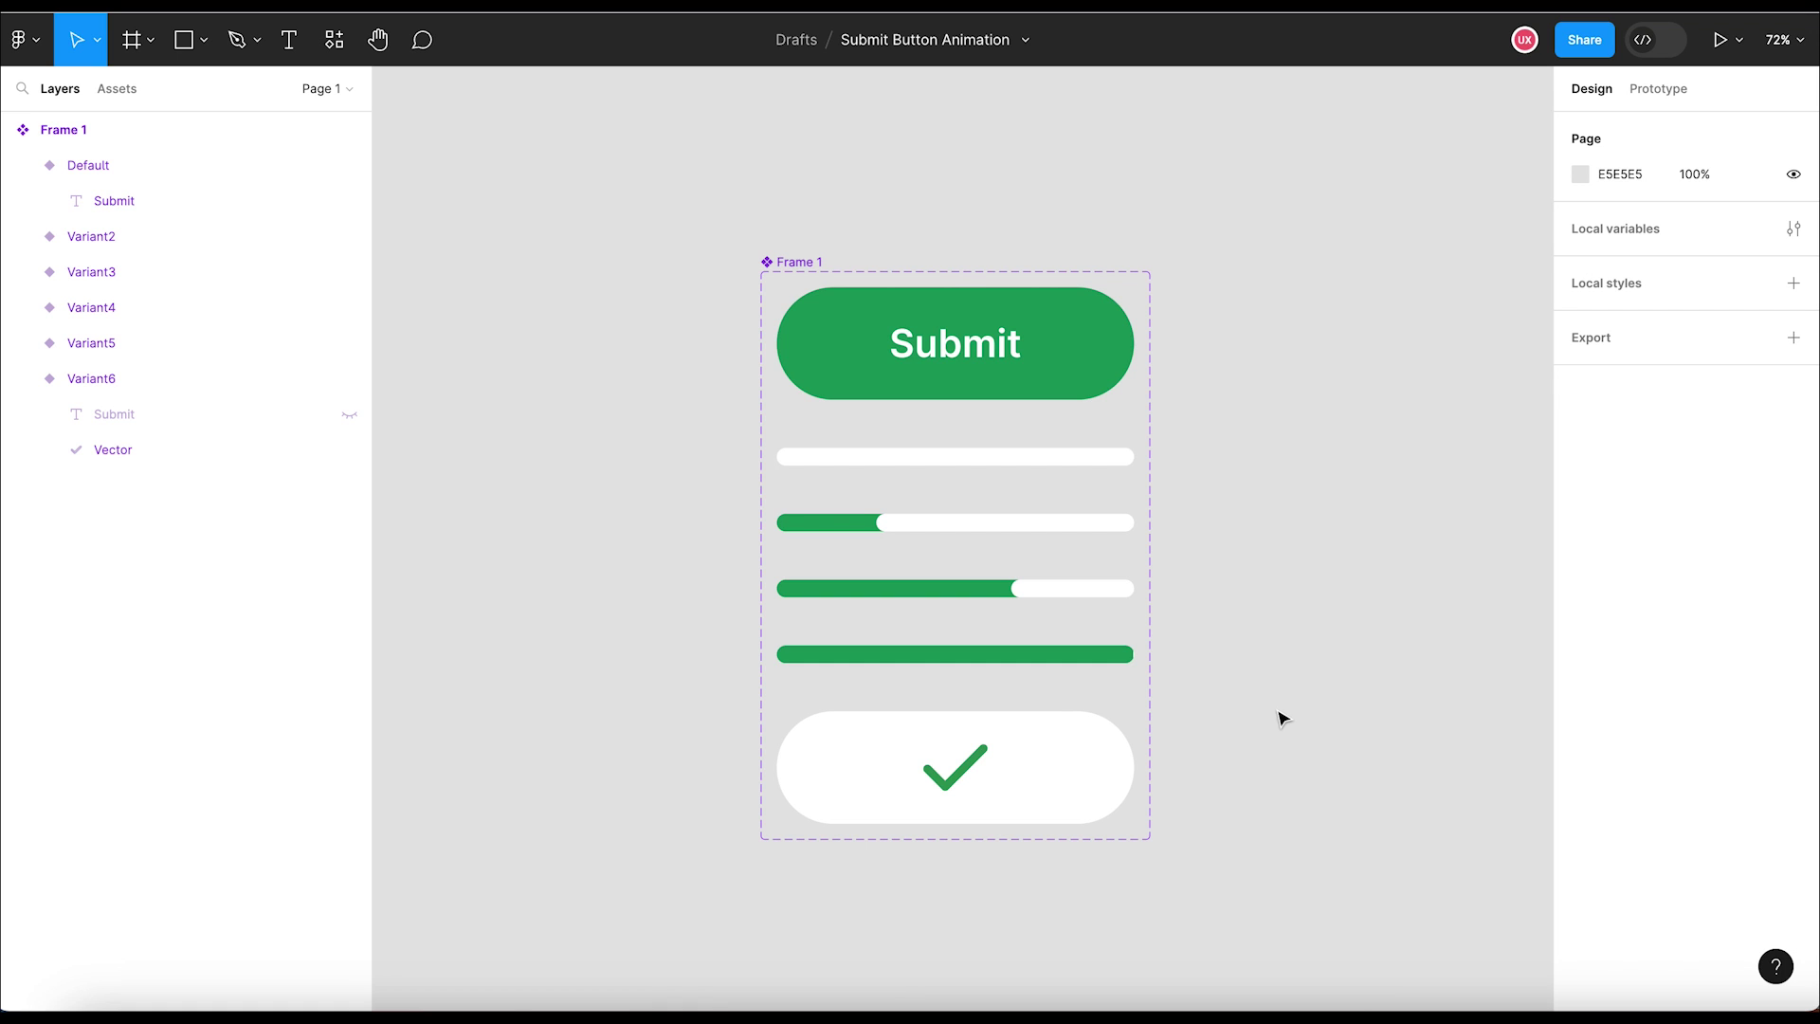
left_click(1072, 383)
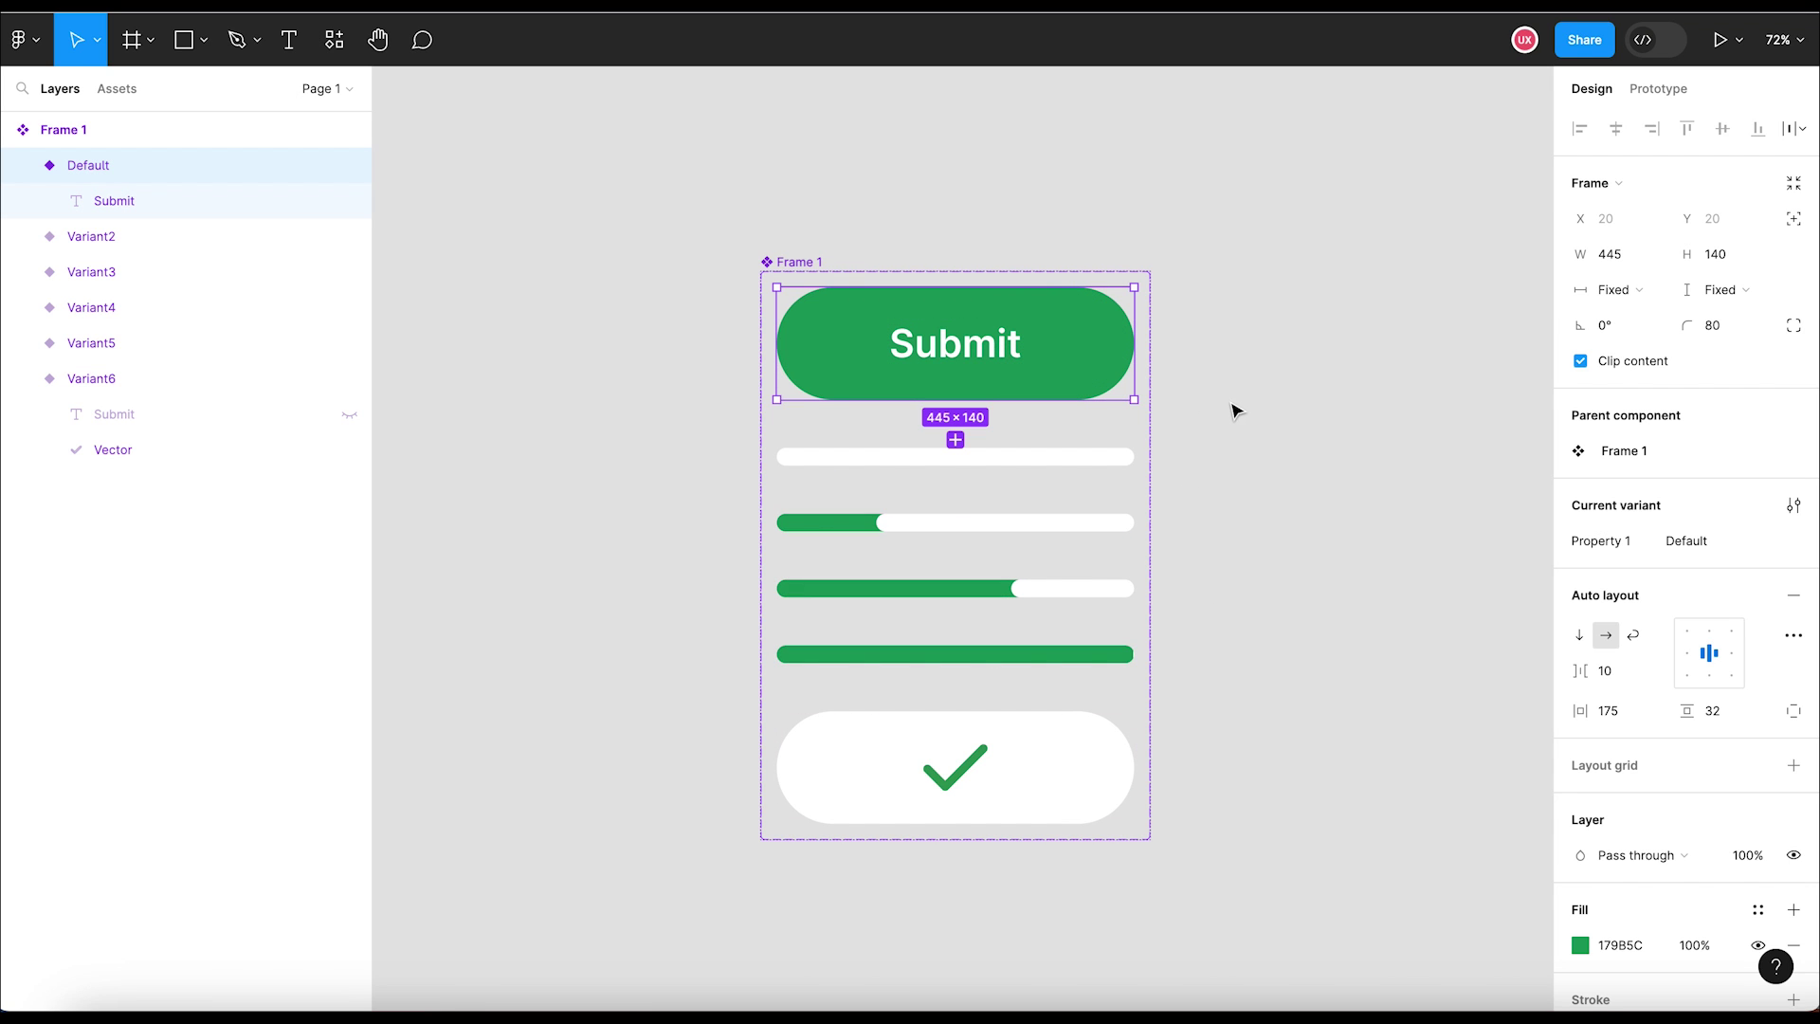
left_click(1655, 98)
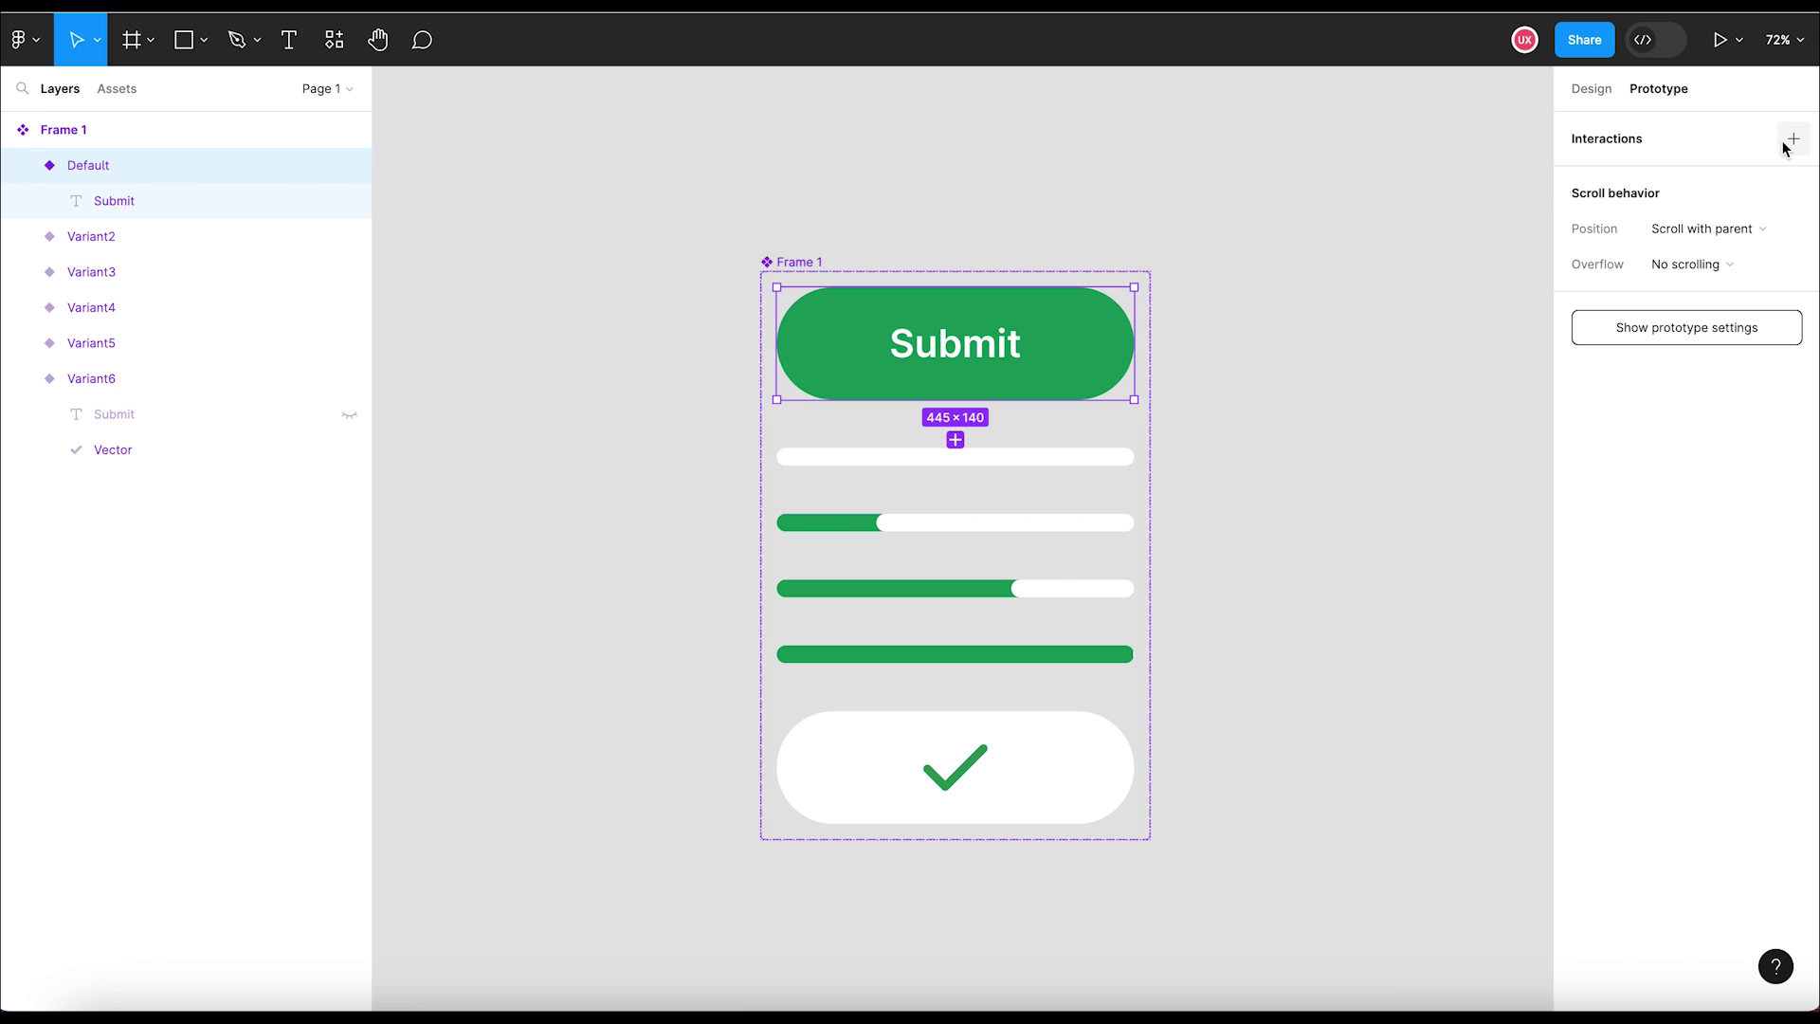
left_click_drag(956, 399, 974, 456)
mouse_move(972, 455)
left_mouse_down()
mouse_move(959, 404)
mouse_move(987, 471)
left_mouse_up()
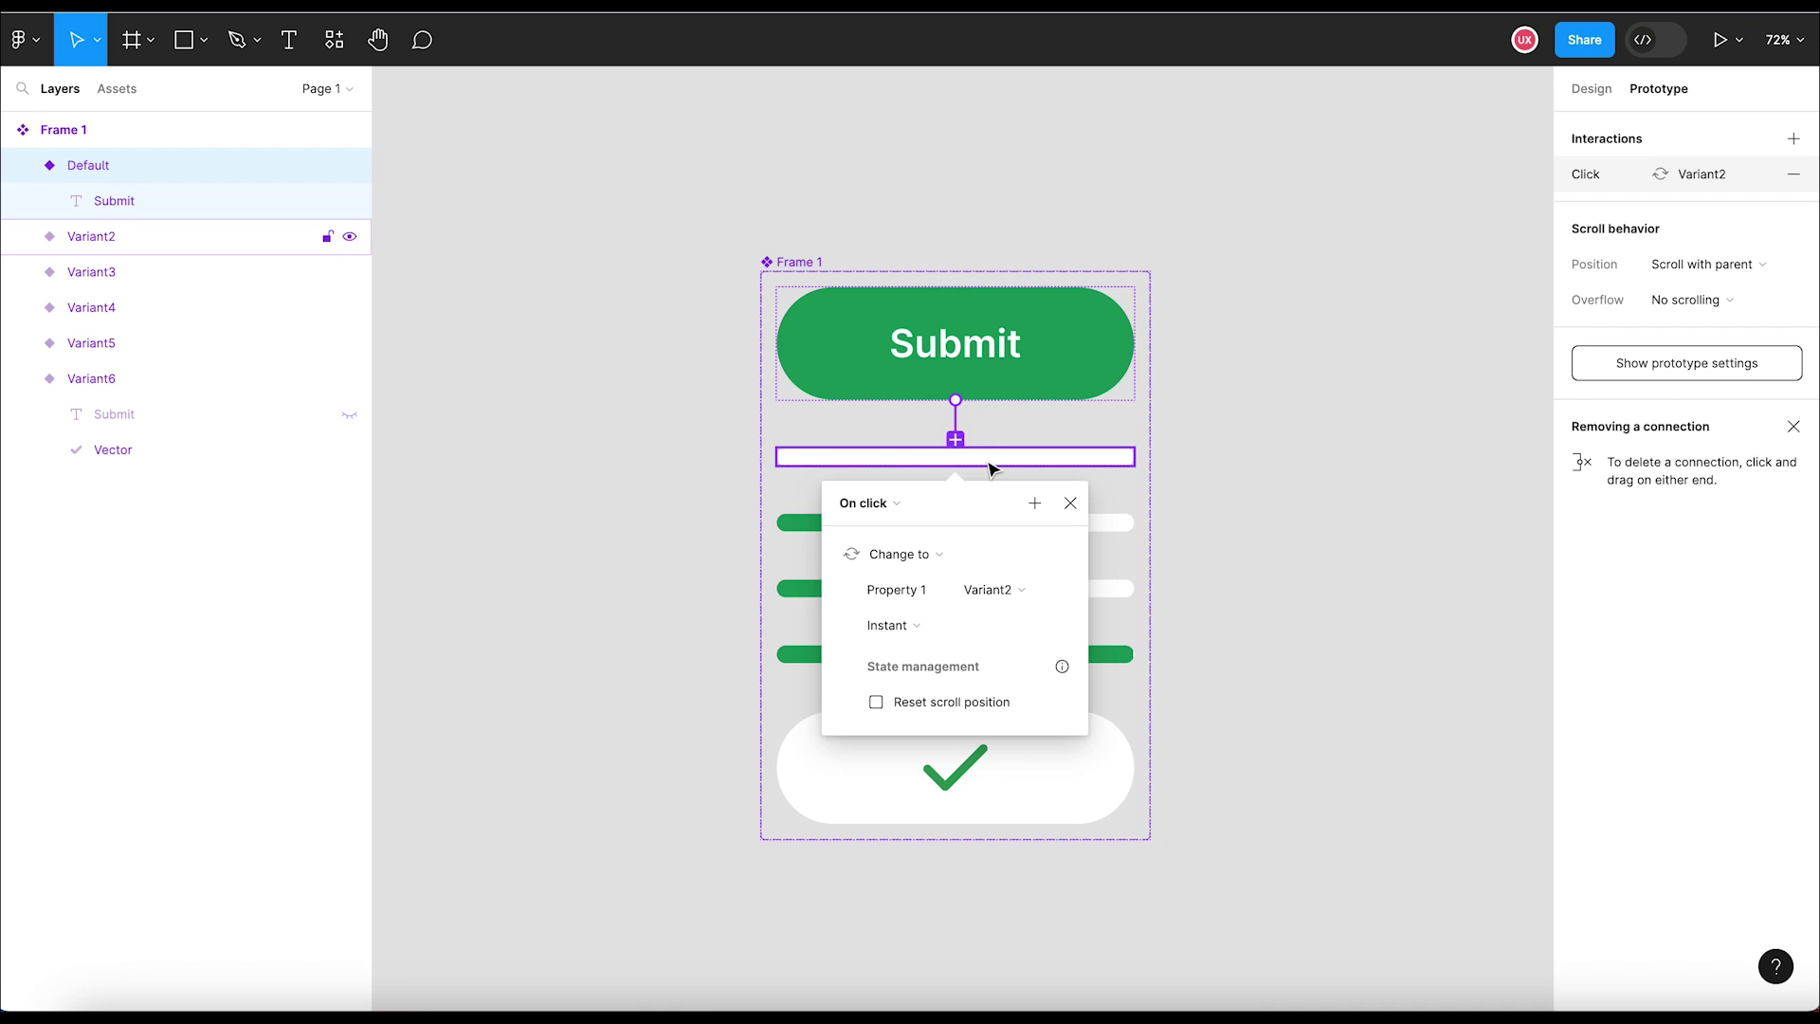
Step: Keep the Default button's On click trigger and set its transition to Smart animate with Ease in and out easing
left_click(901, 508)
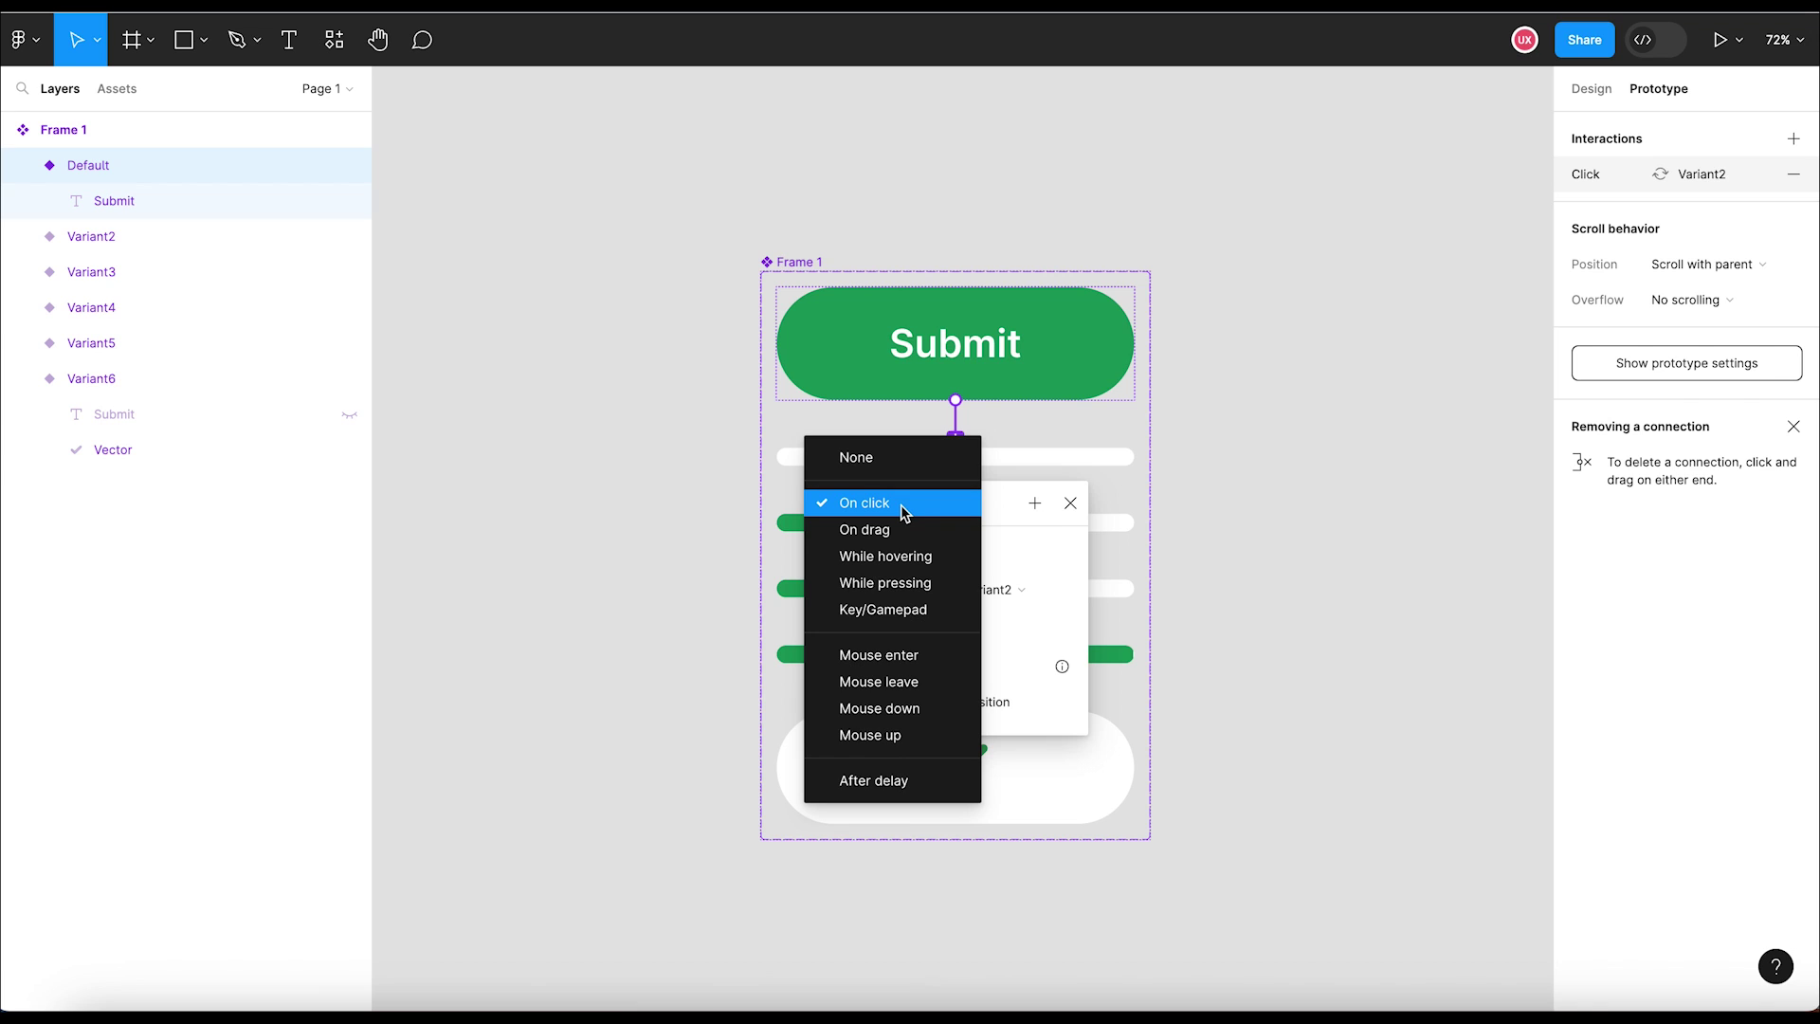
left_click(901, 505)
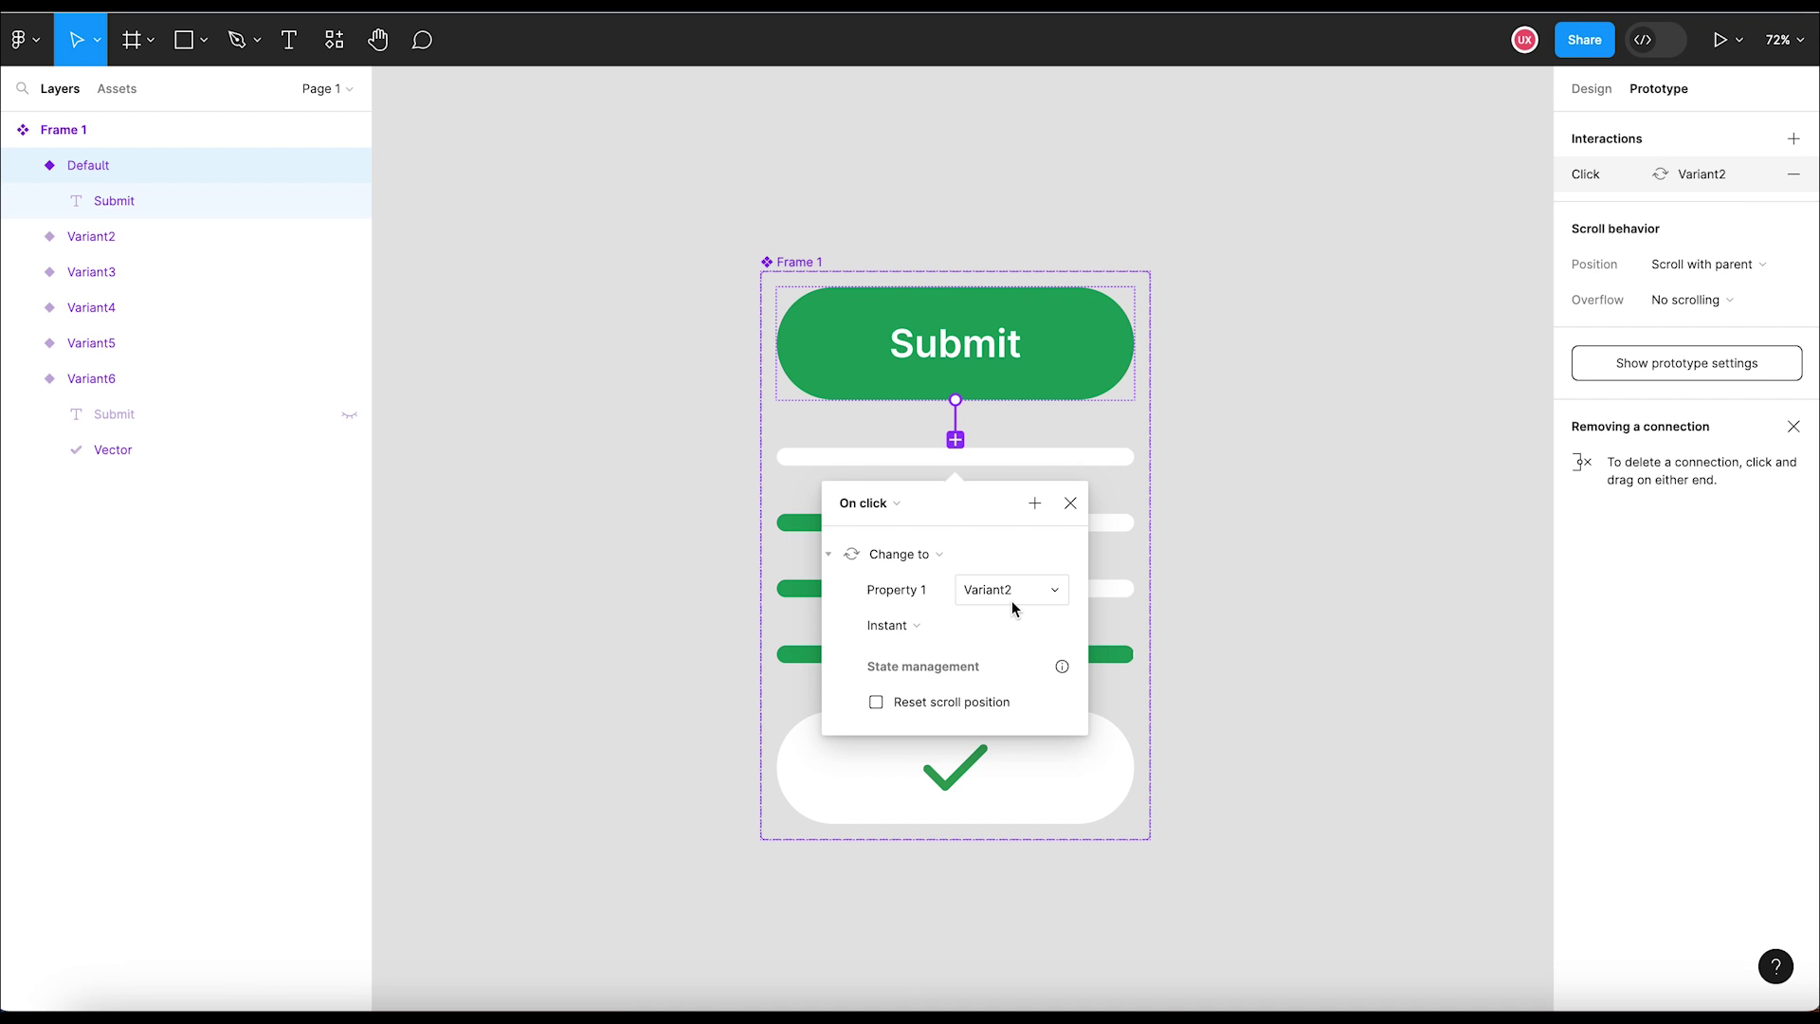
left_click(916, 626)
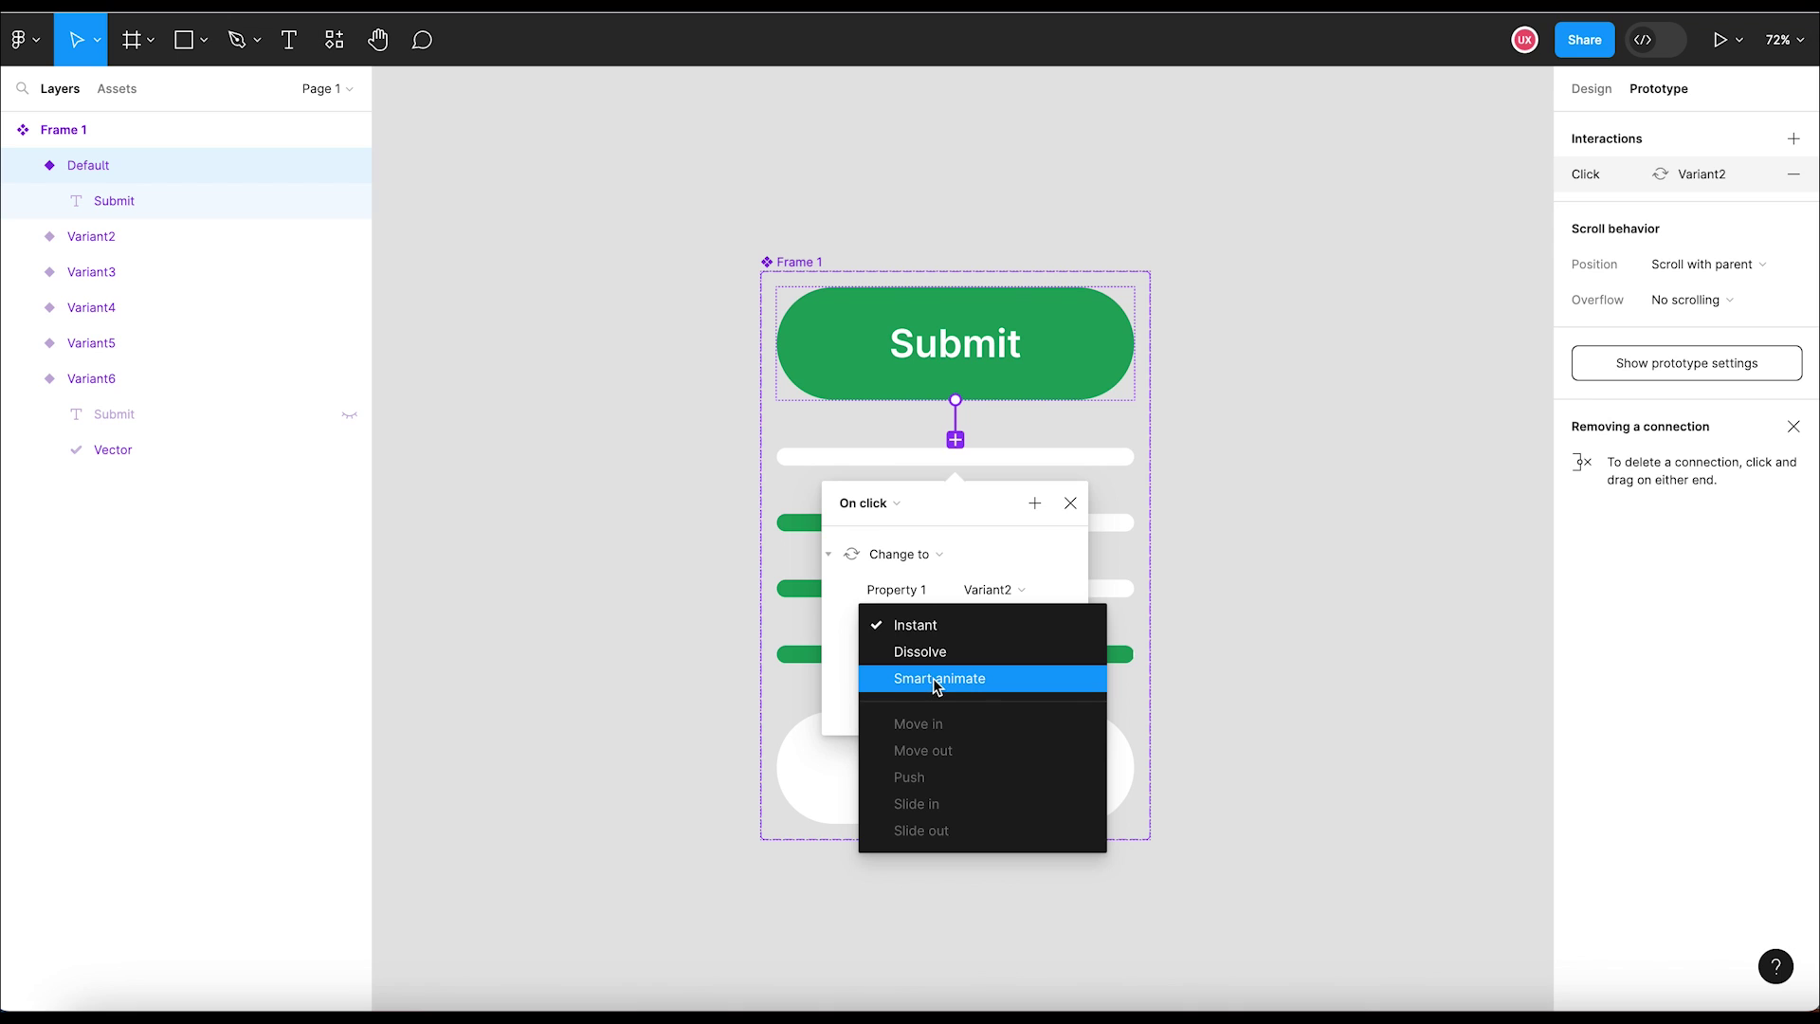
left_click(937, 681)
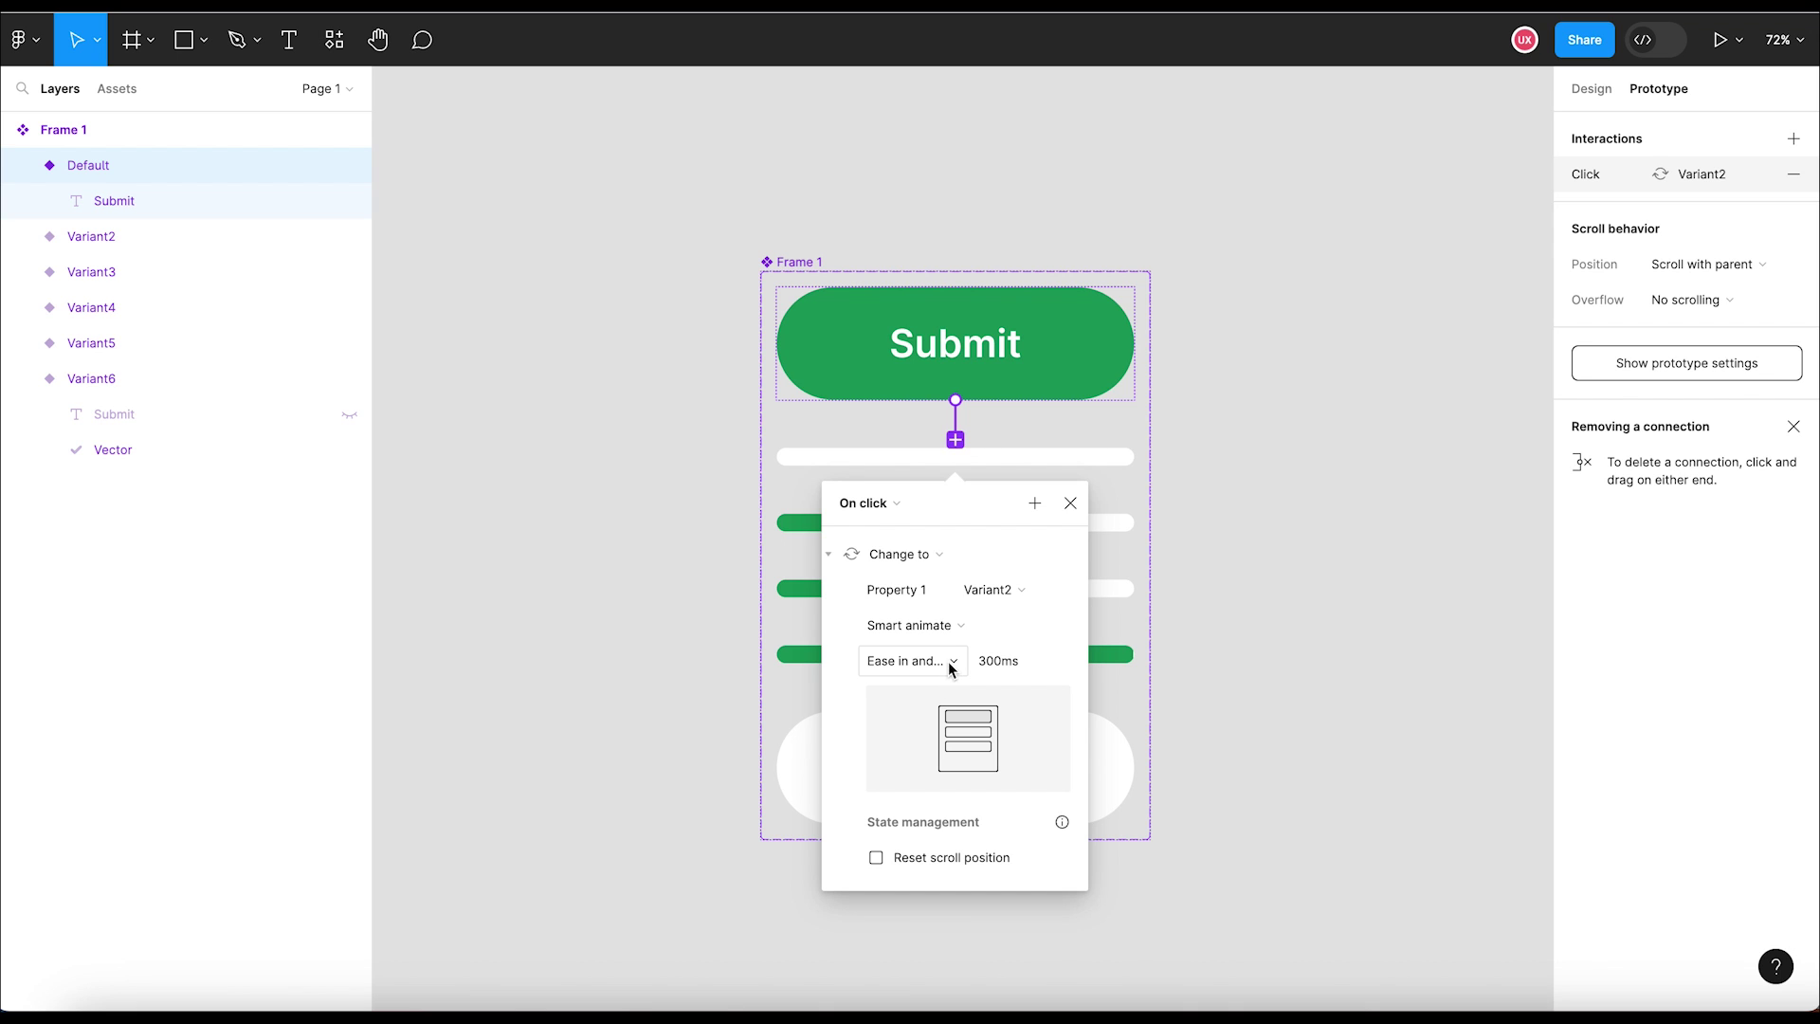
left_click(948, 668)
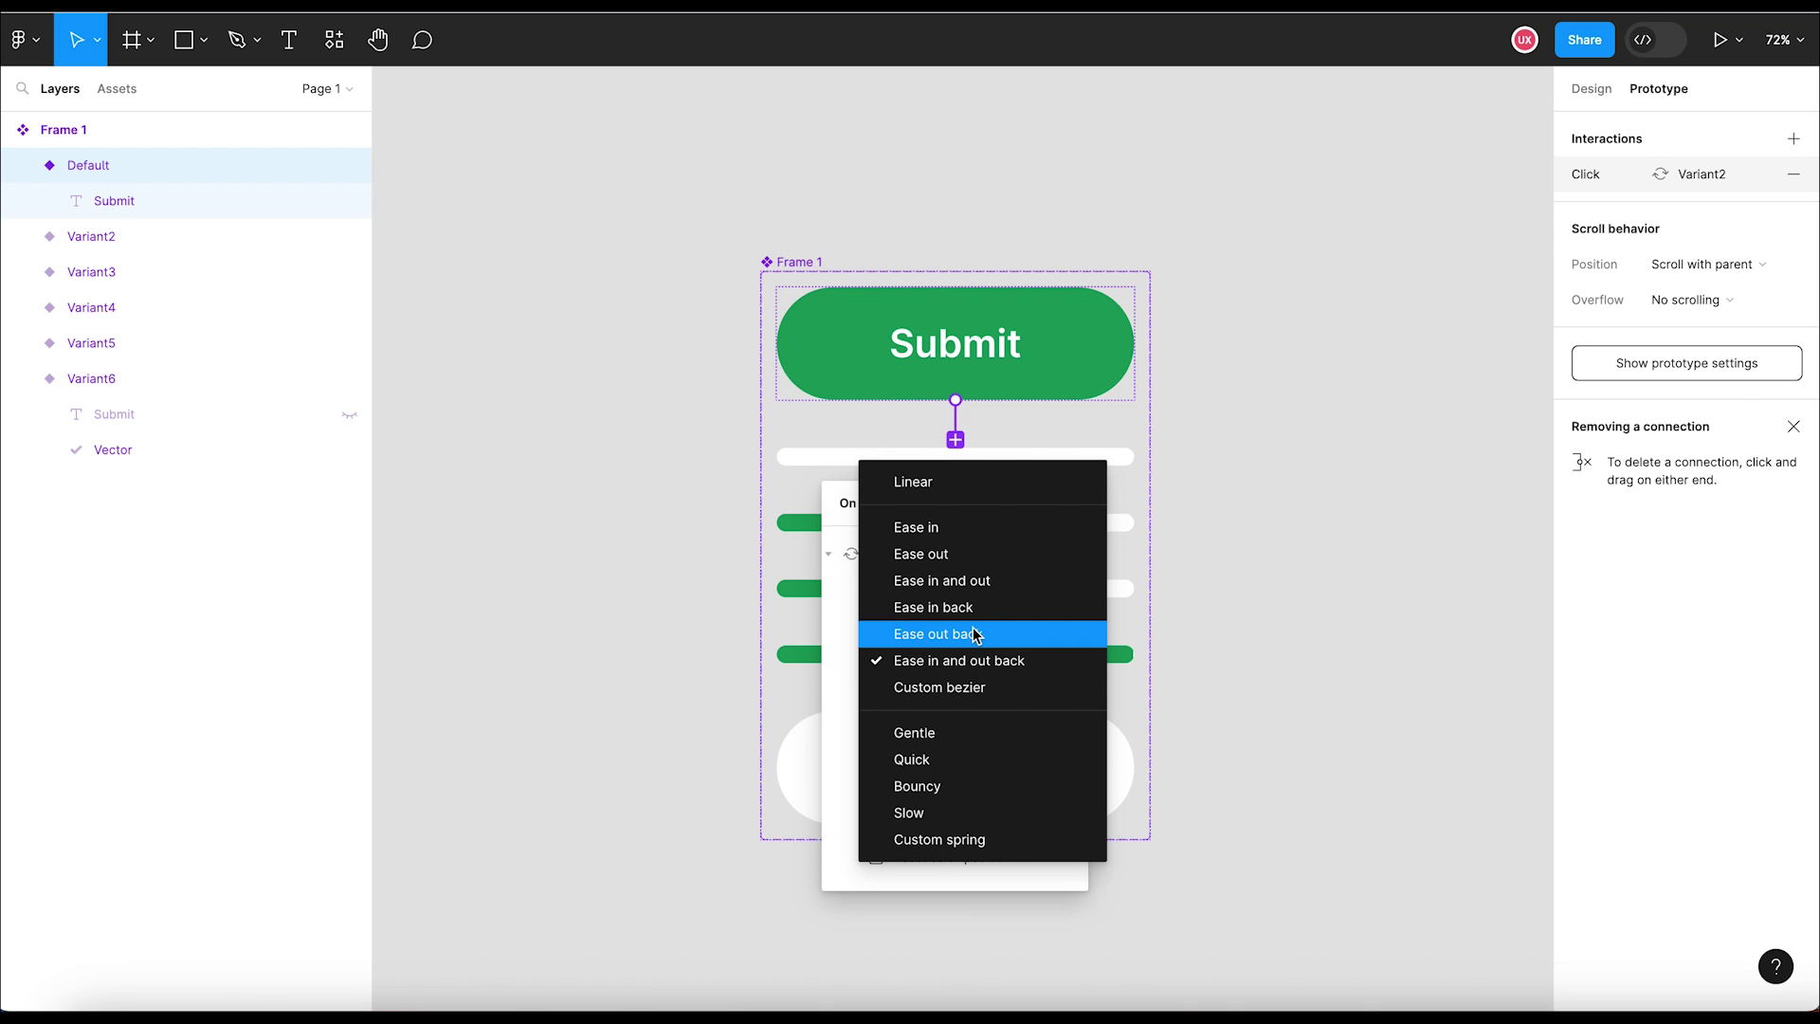
left_click(985, 583)
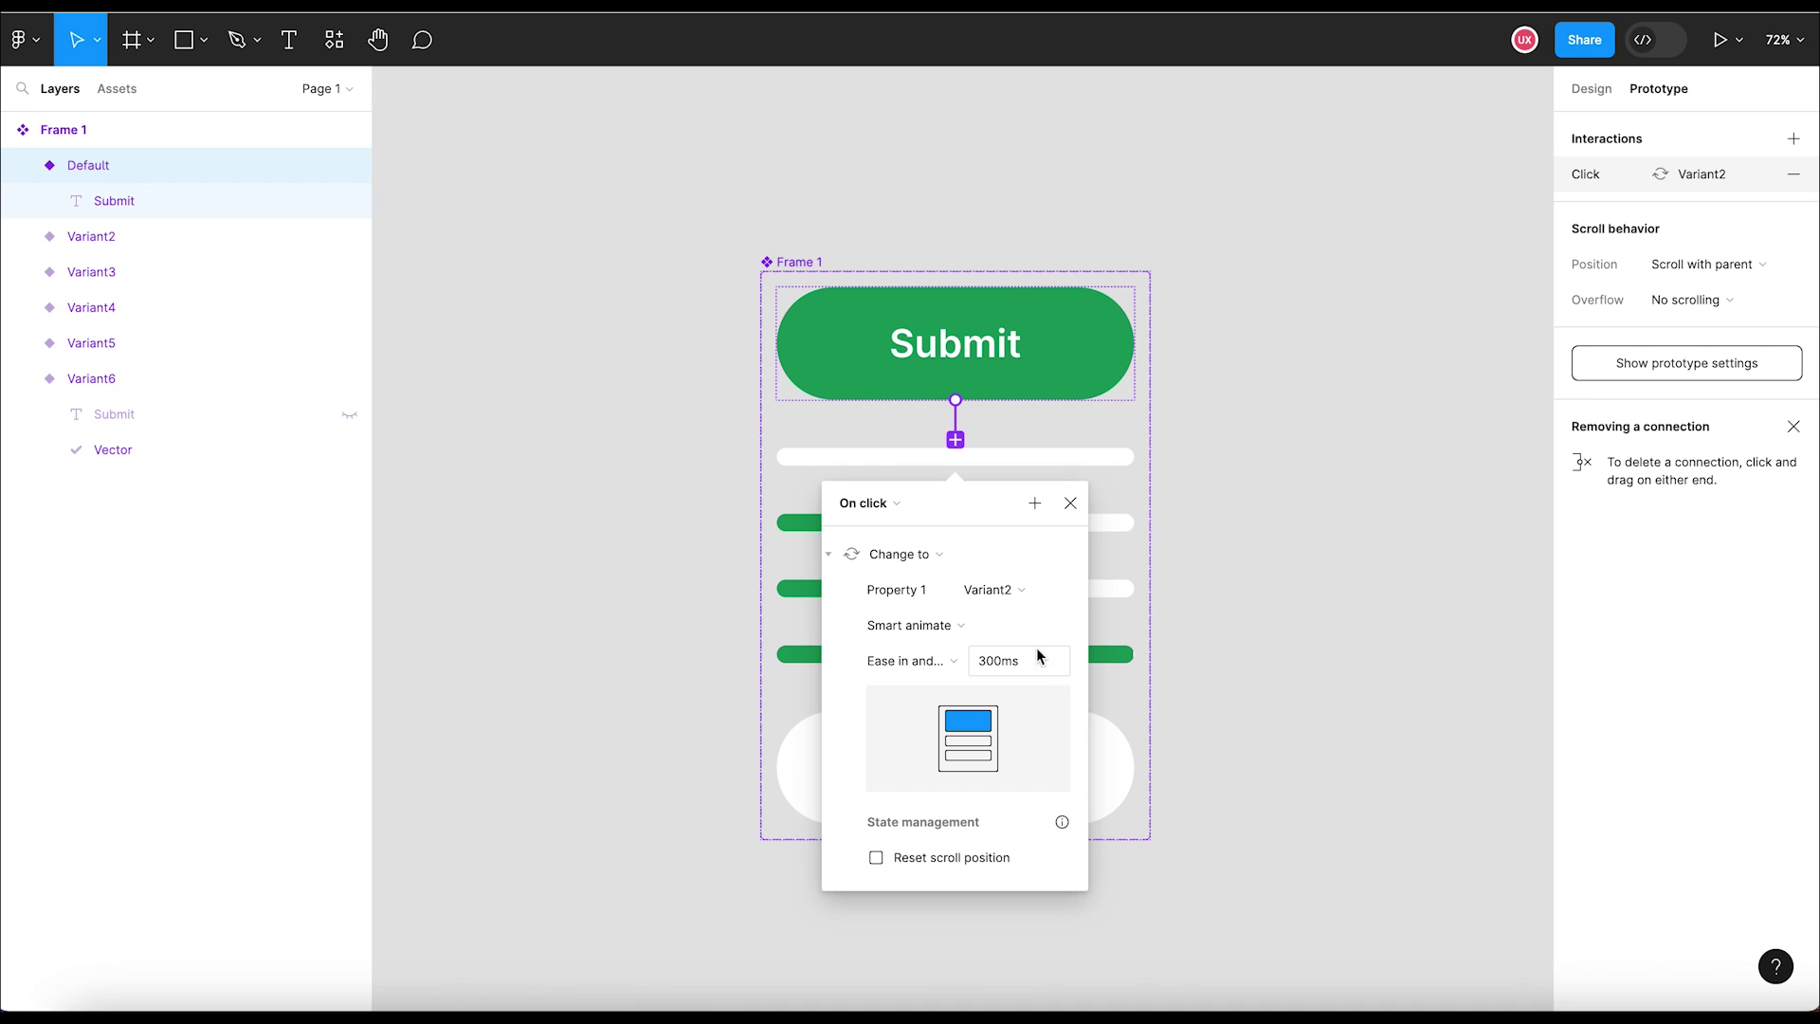
left_click(1070, 504)
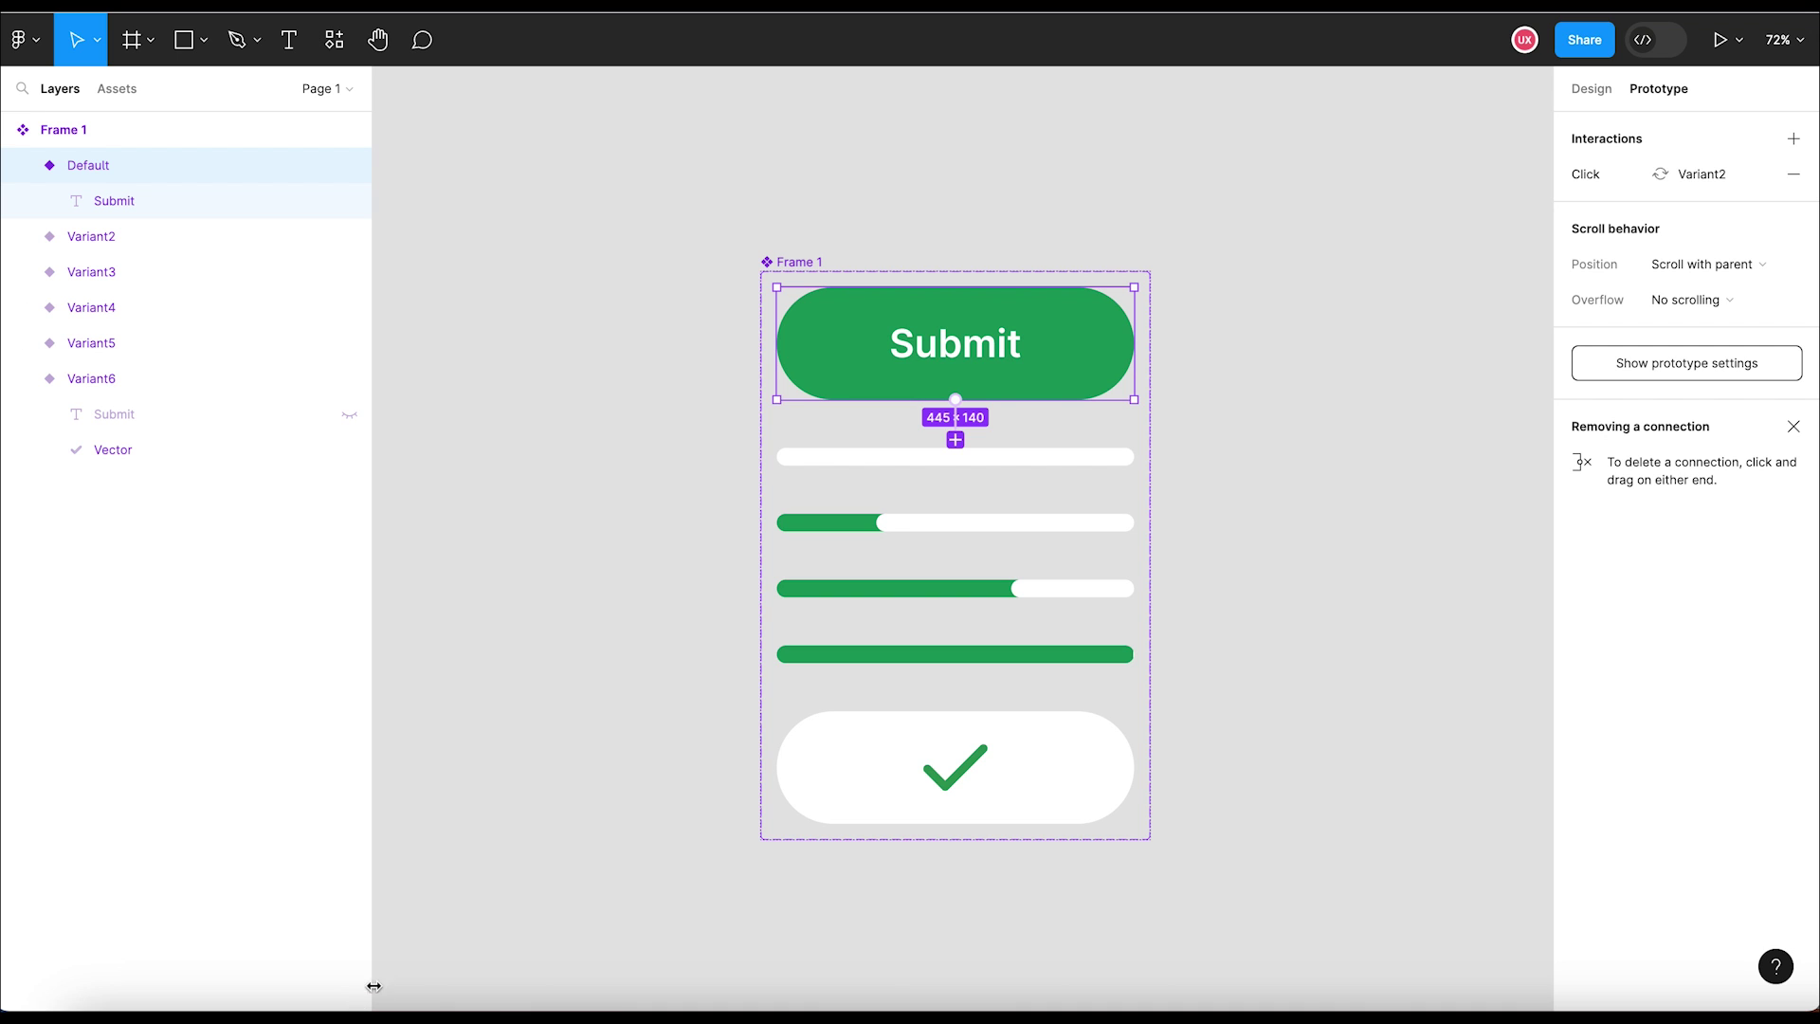
left_click(1259, 736)
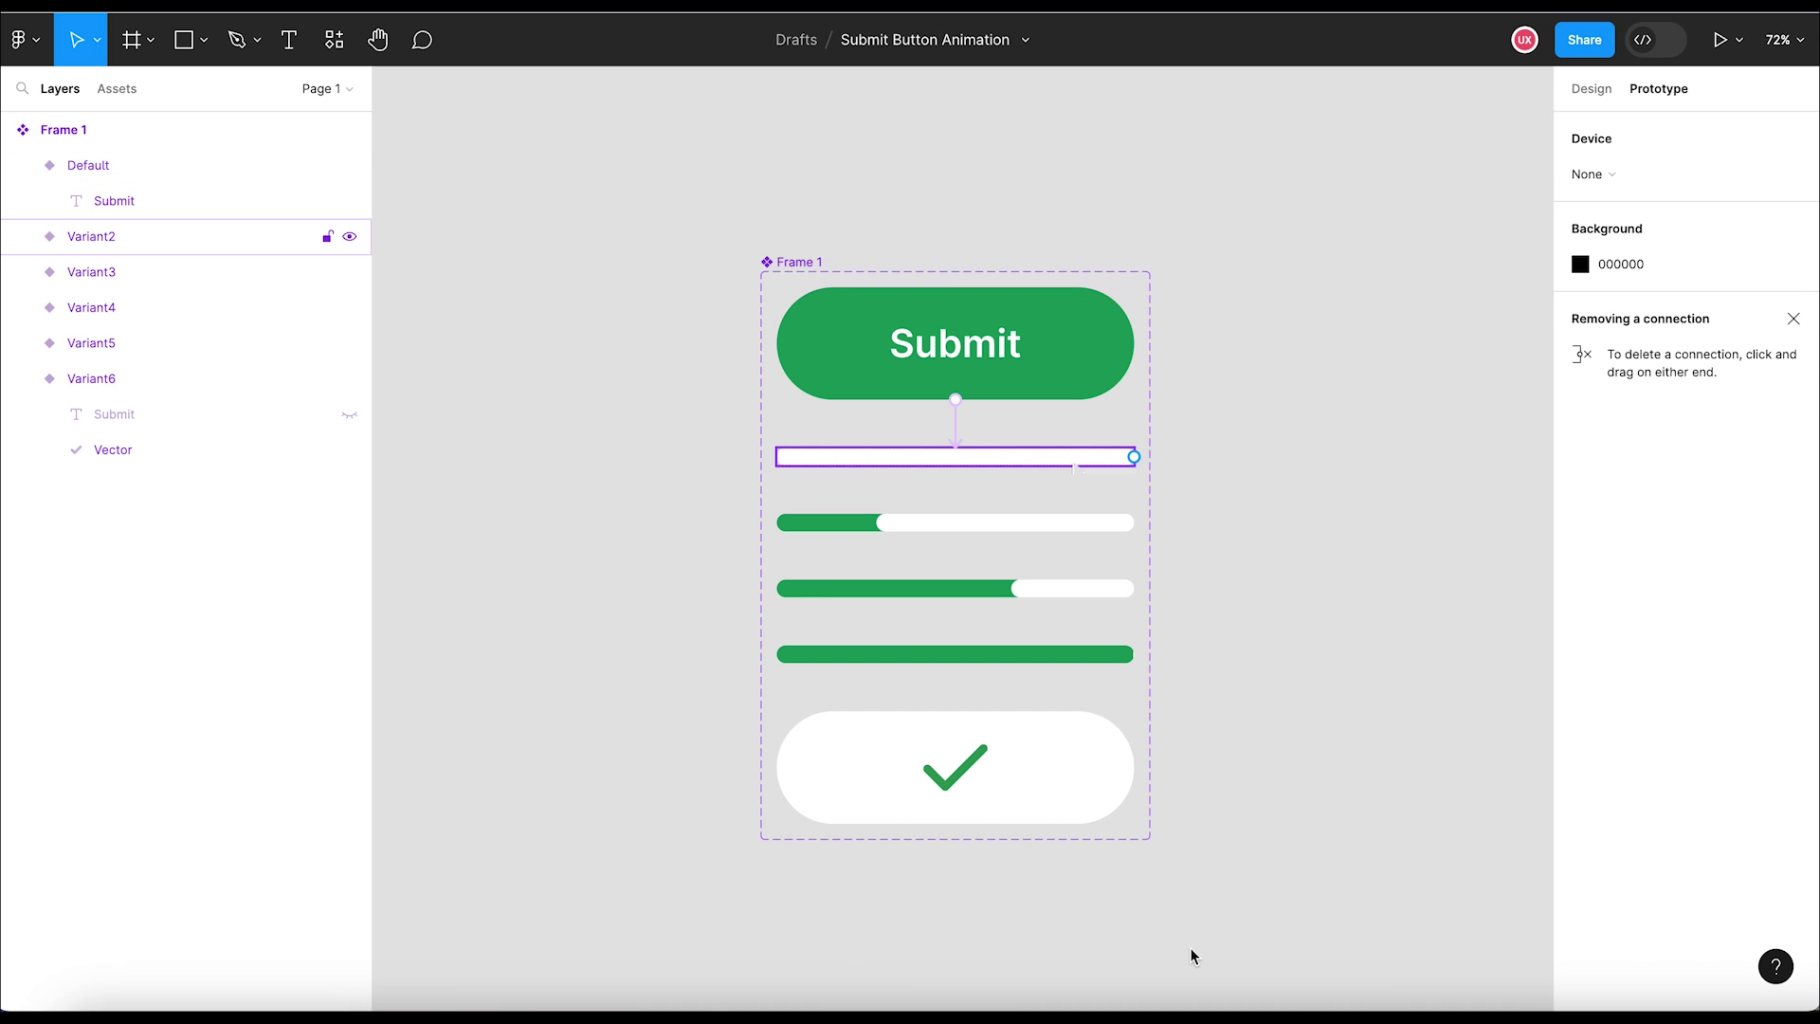
Step: Connect Variant2 to Variant3 with an After delay trigger of 100 ms
left_click(1134, 456)
left_click_drag(956, 466, 982, 527)
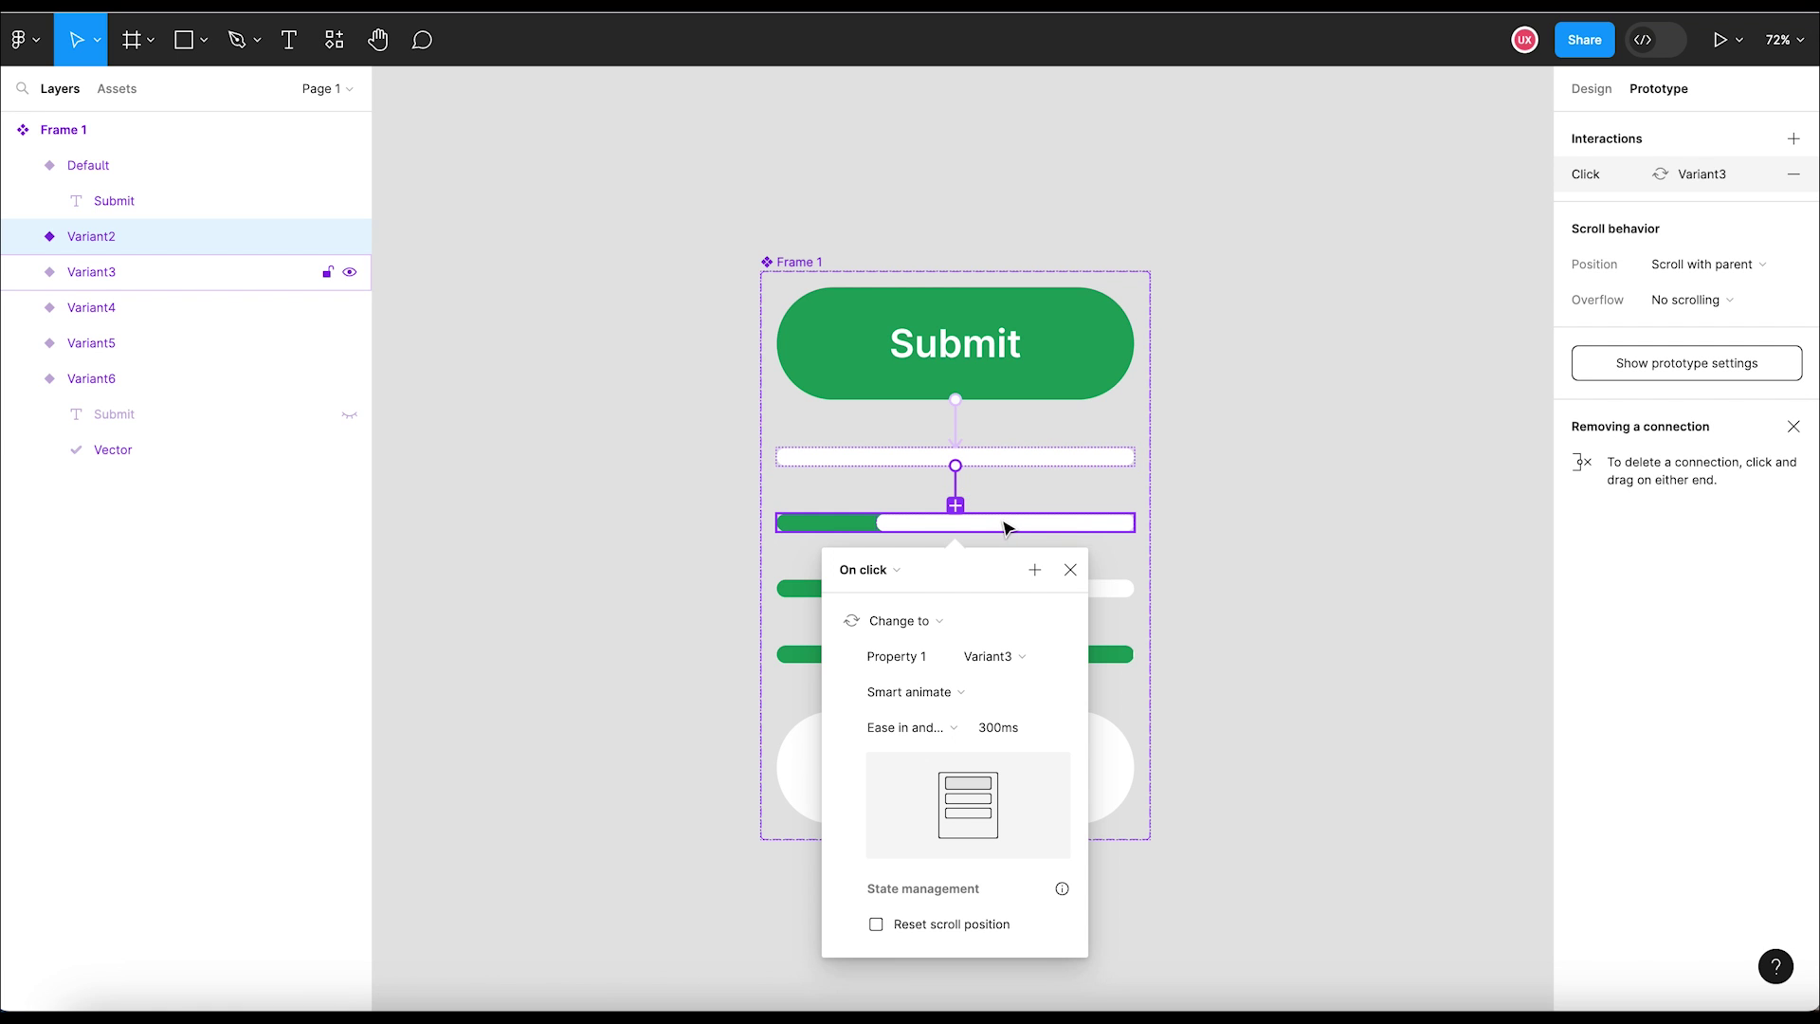
left_click(912, 571)
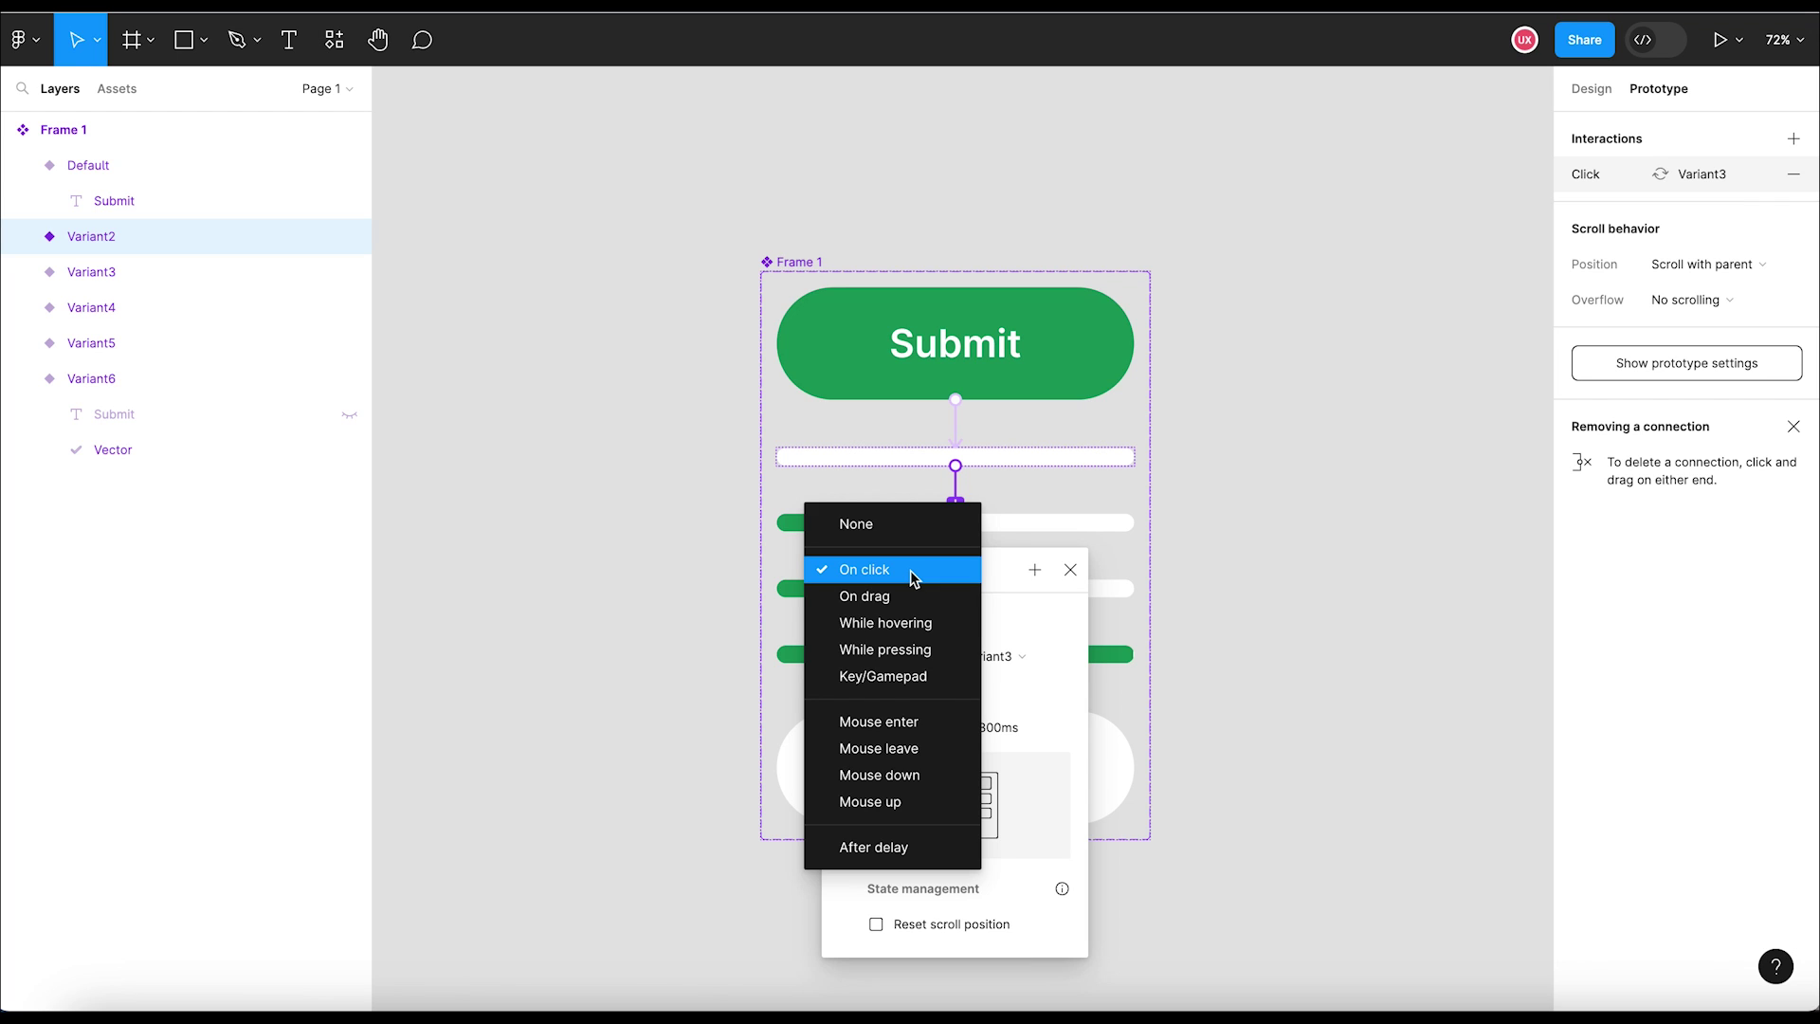
left_click(924, 851)
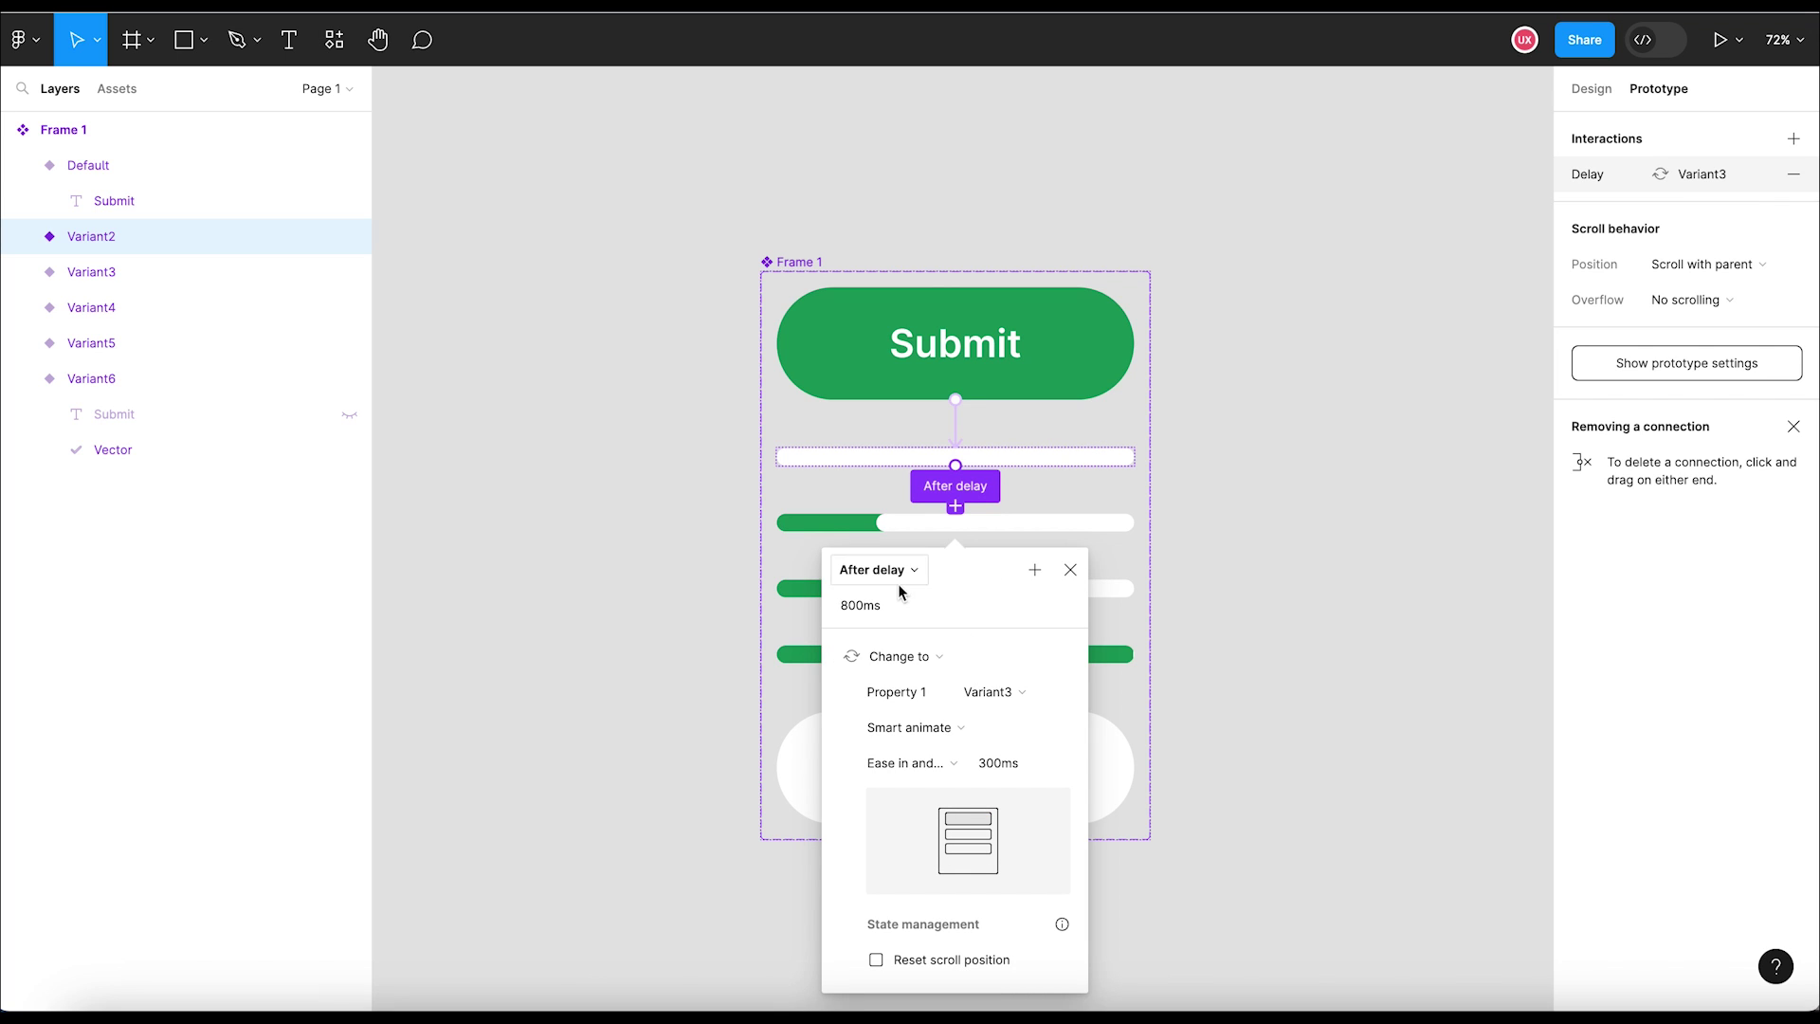
left_click(878, 609)
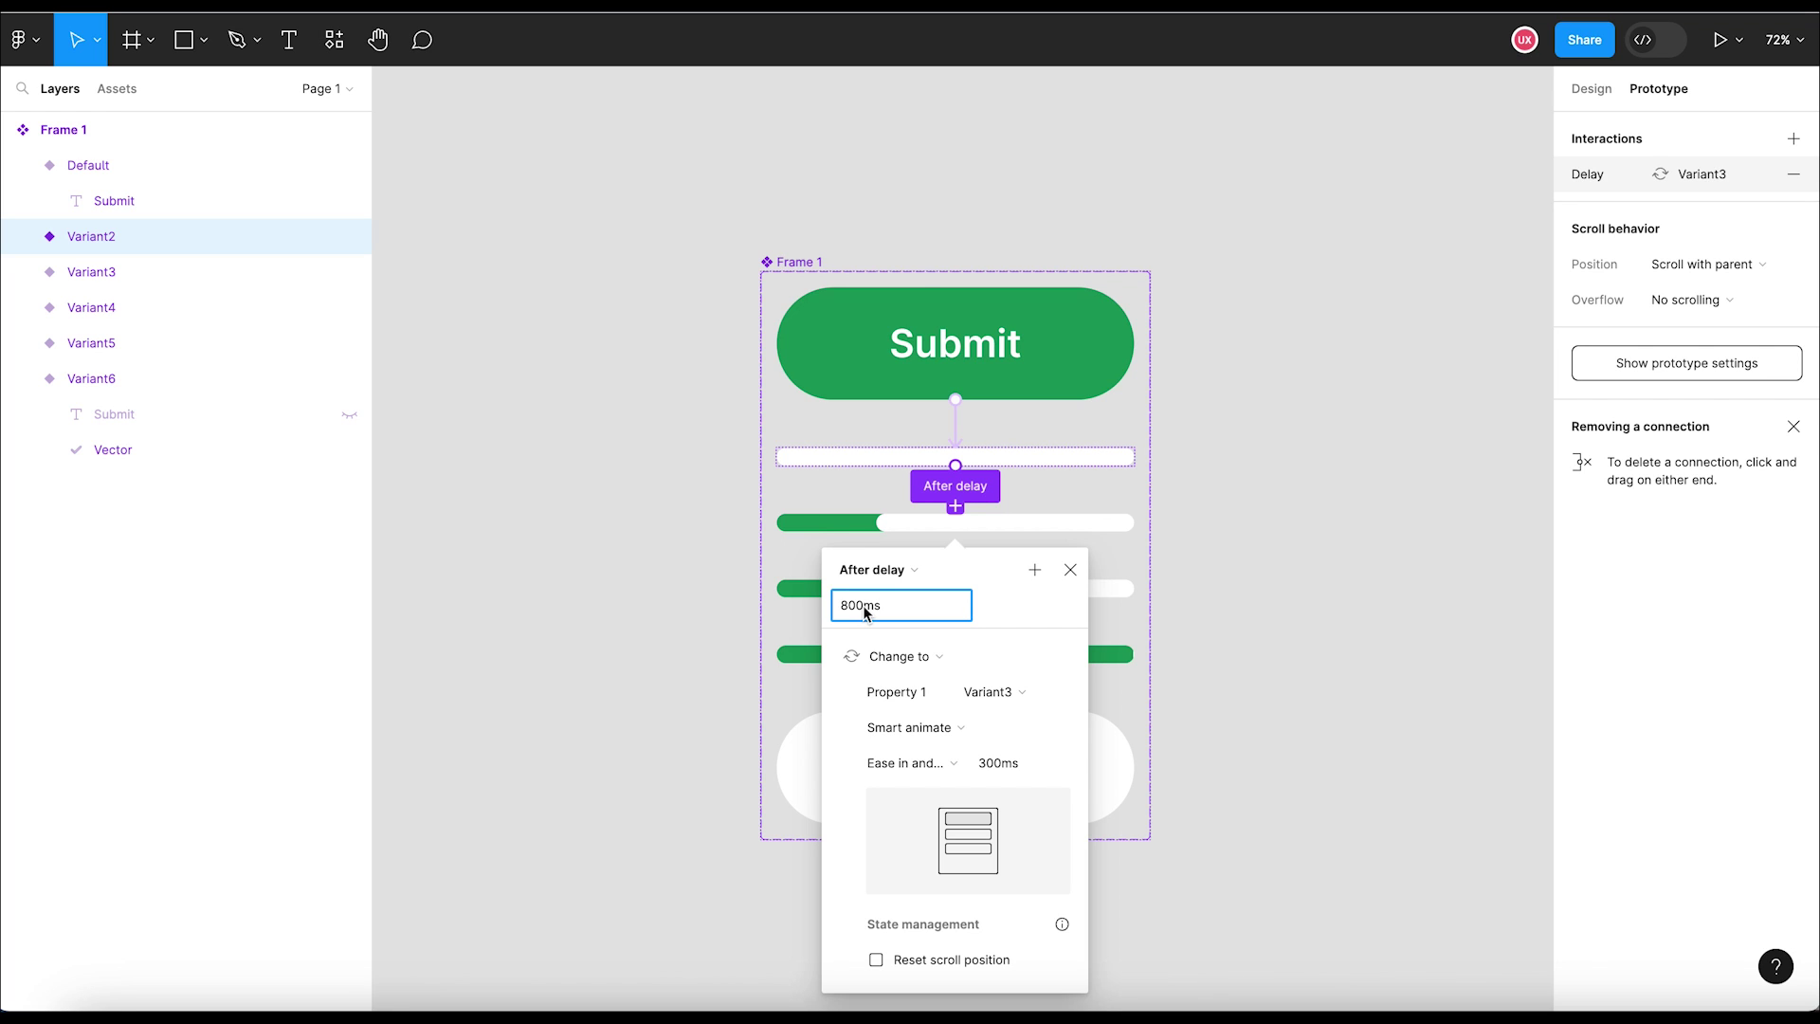
key("BackSpace")
key("BackSpace")
key("BackSpace")
type("100")
left_click(1008, 617)
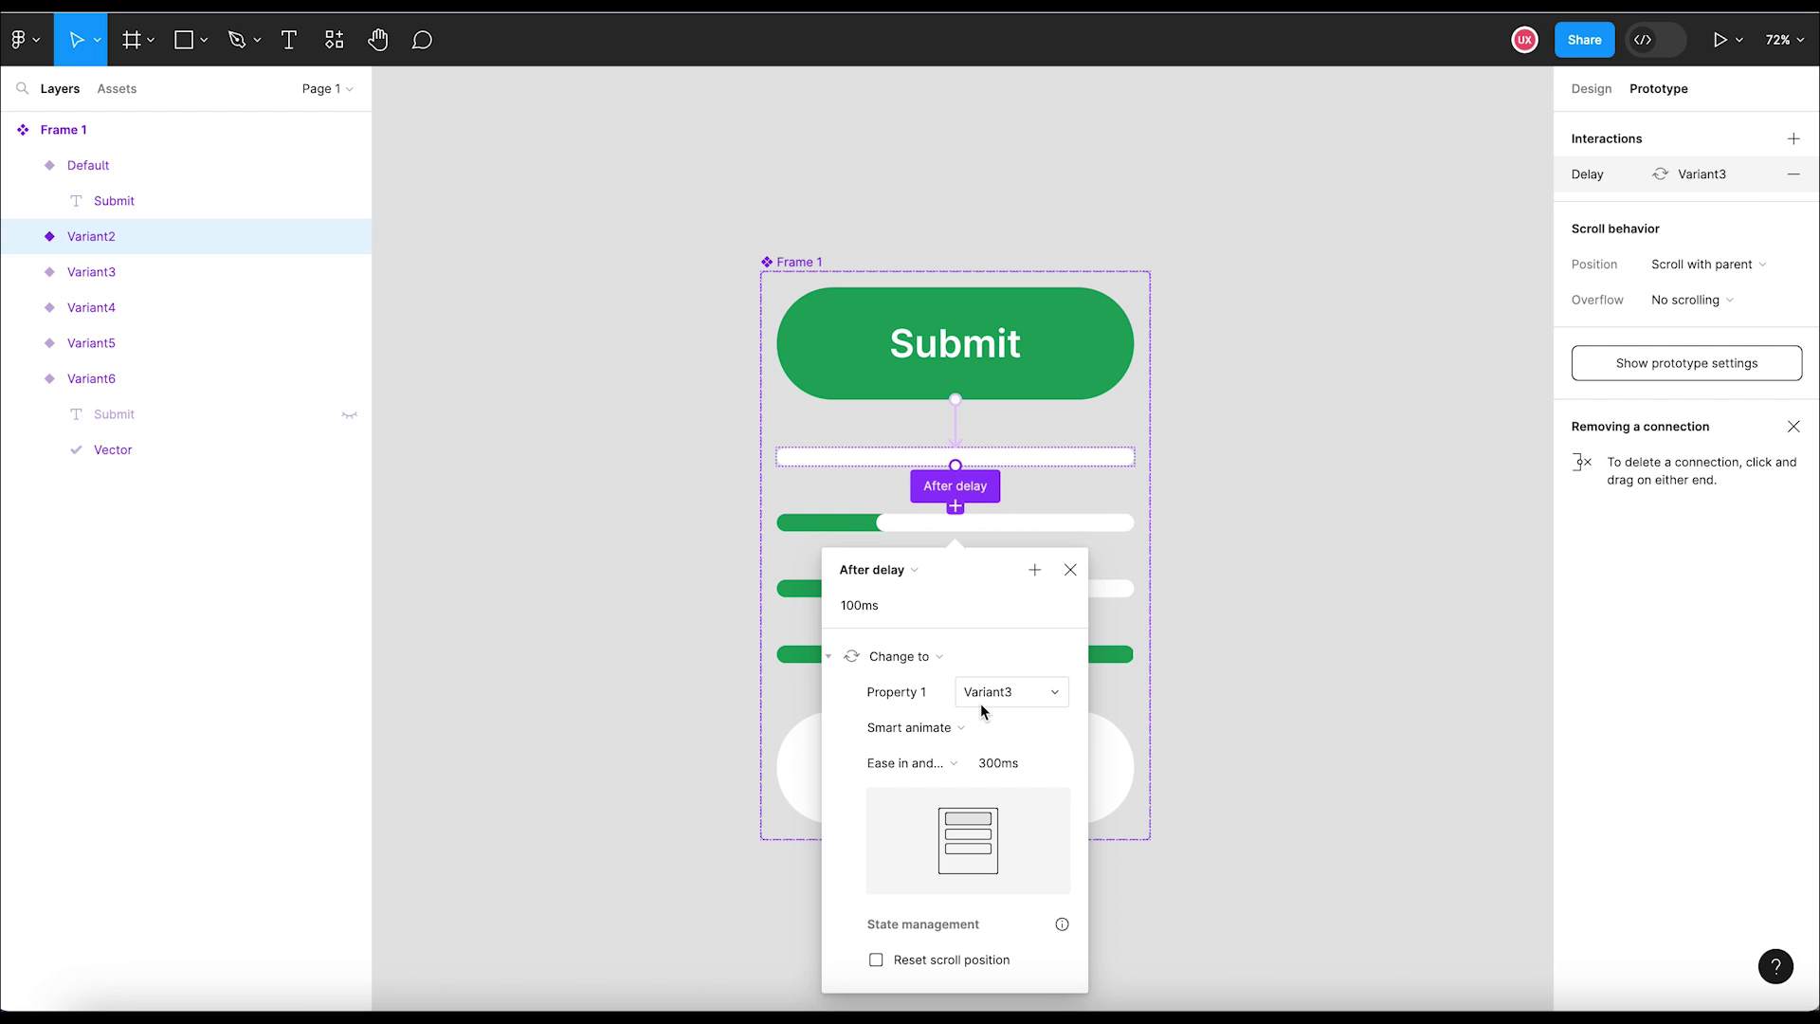
Step: Set the easing of the Variant2 to Variant3 transition to Ease in and out back
left_click(950, 764)
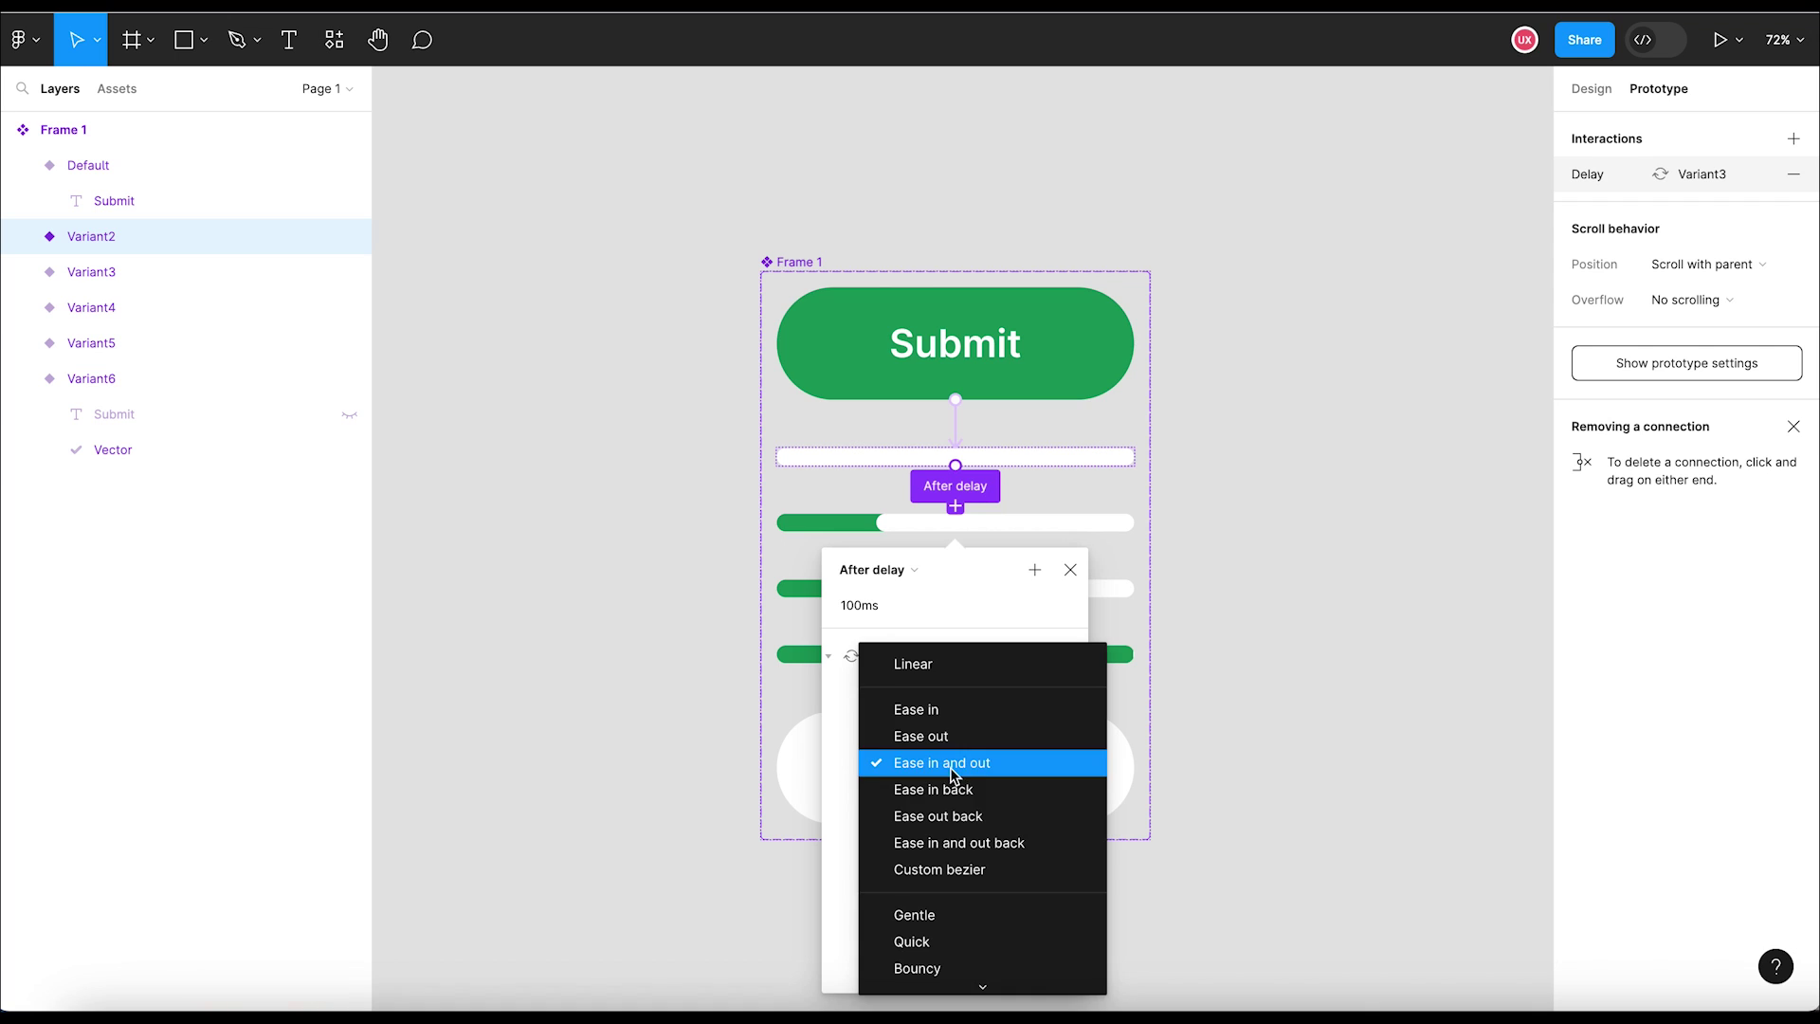
left_click(1054, 844)
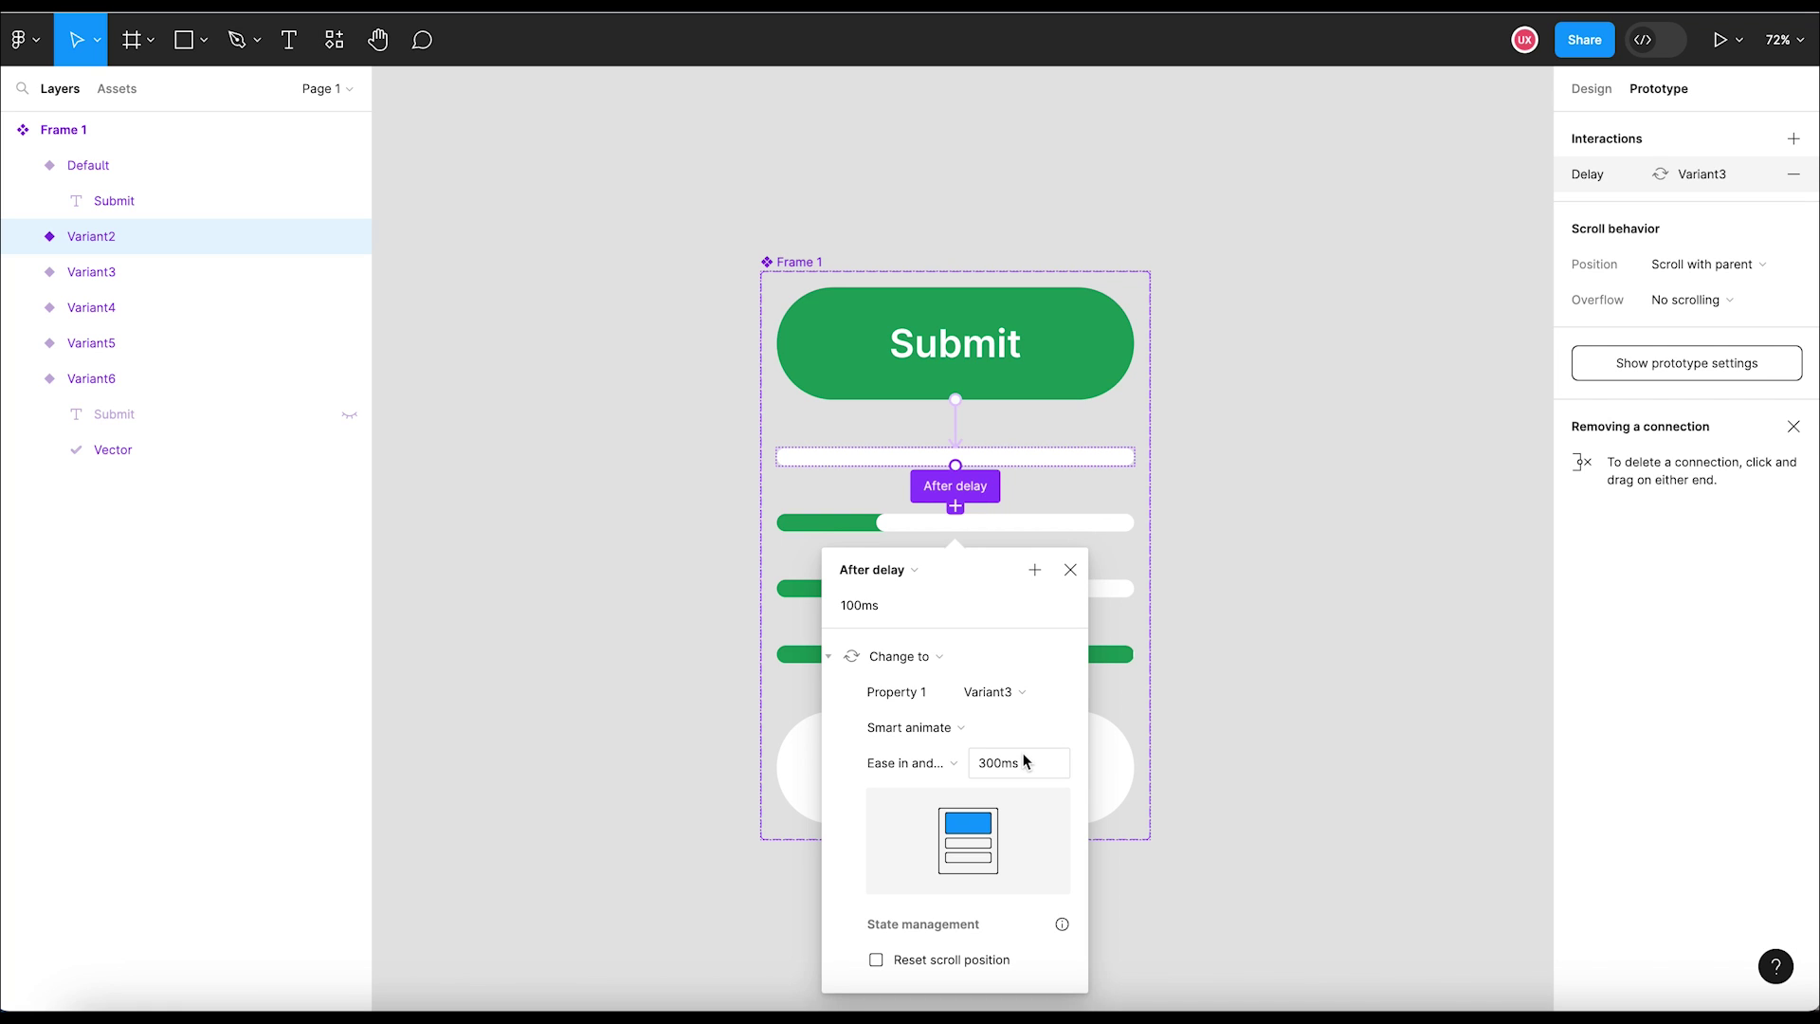
left_click(1070, 570)
left_click(1258, 576)
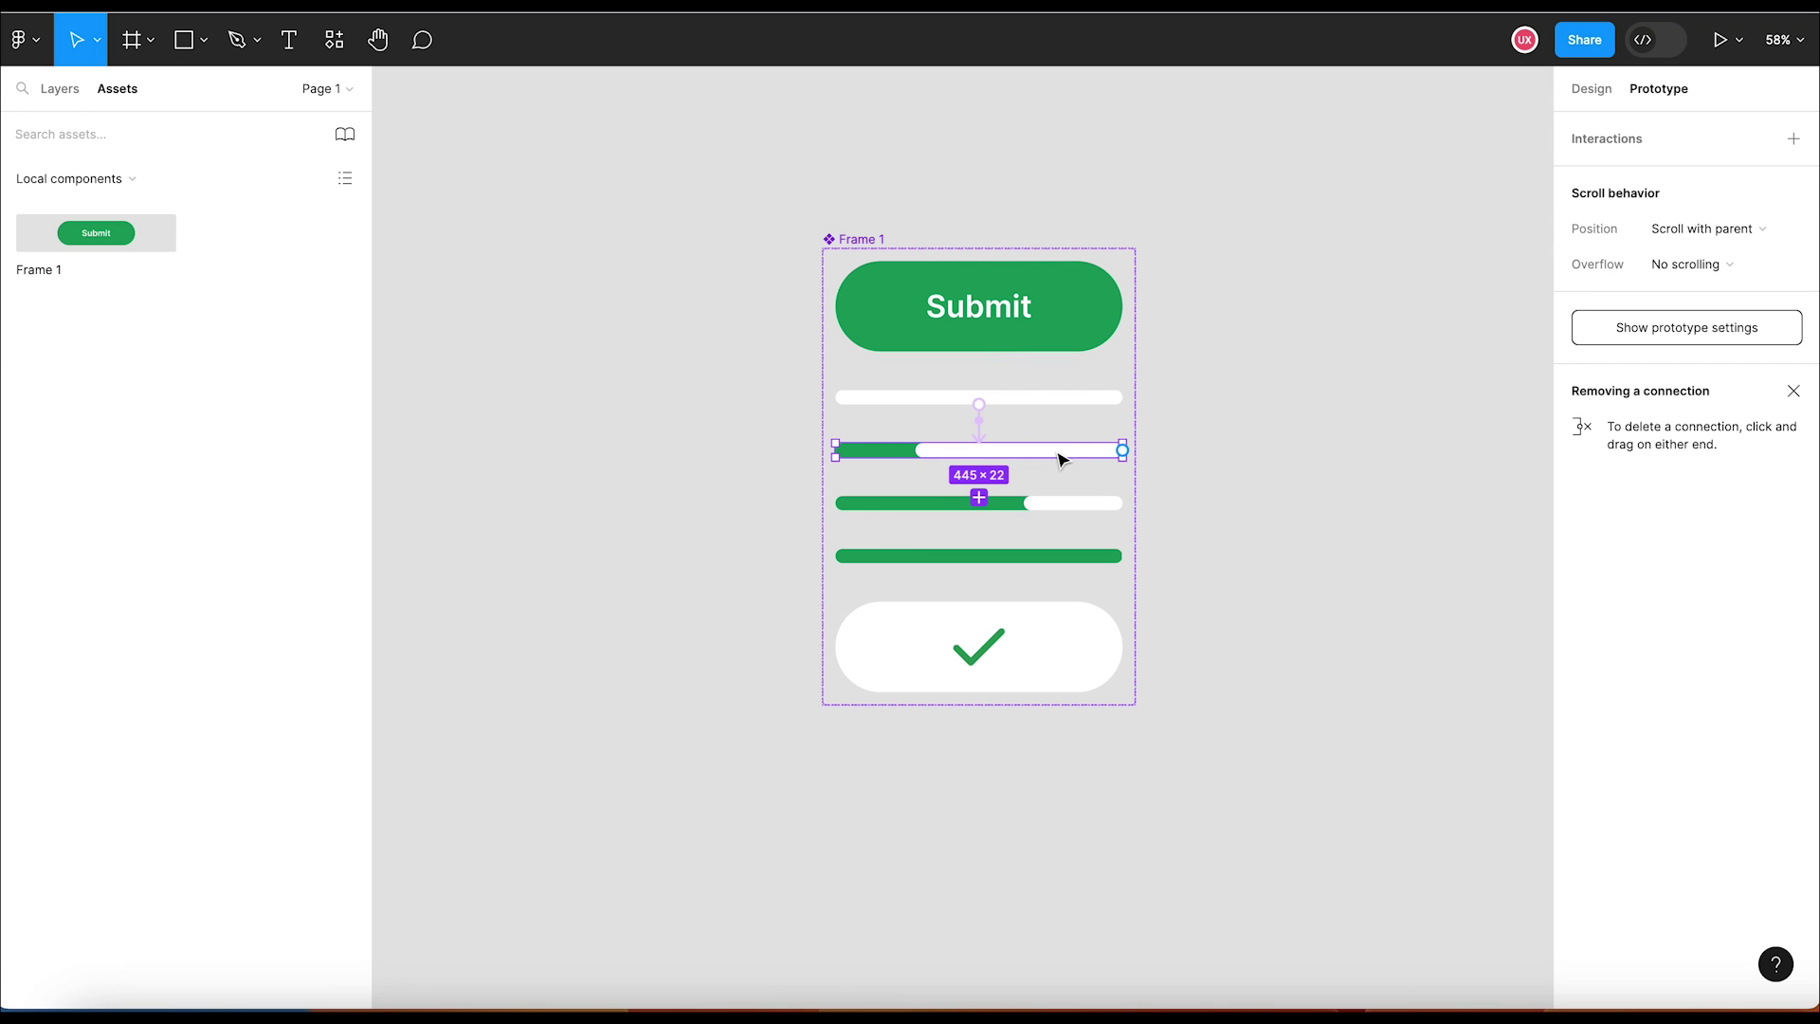
Step: Connect Variant3 to Variant4 with an After delay trigger of 100 ms
left_click_drag(979, 459, 984, 503)
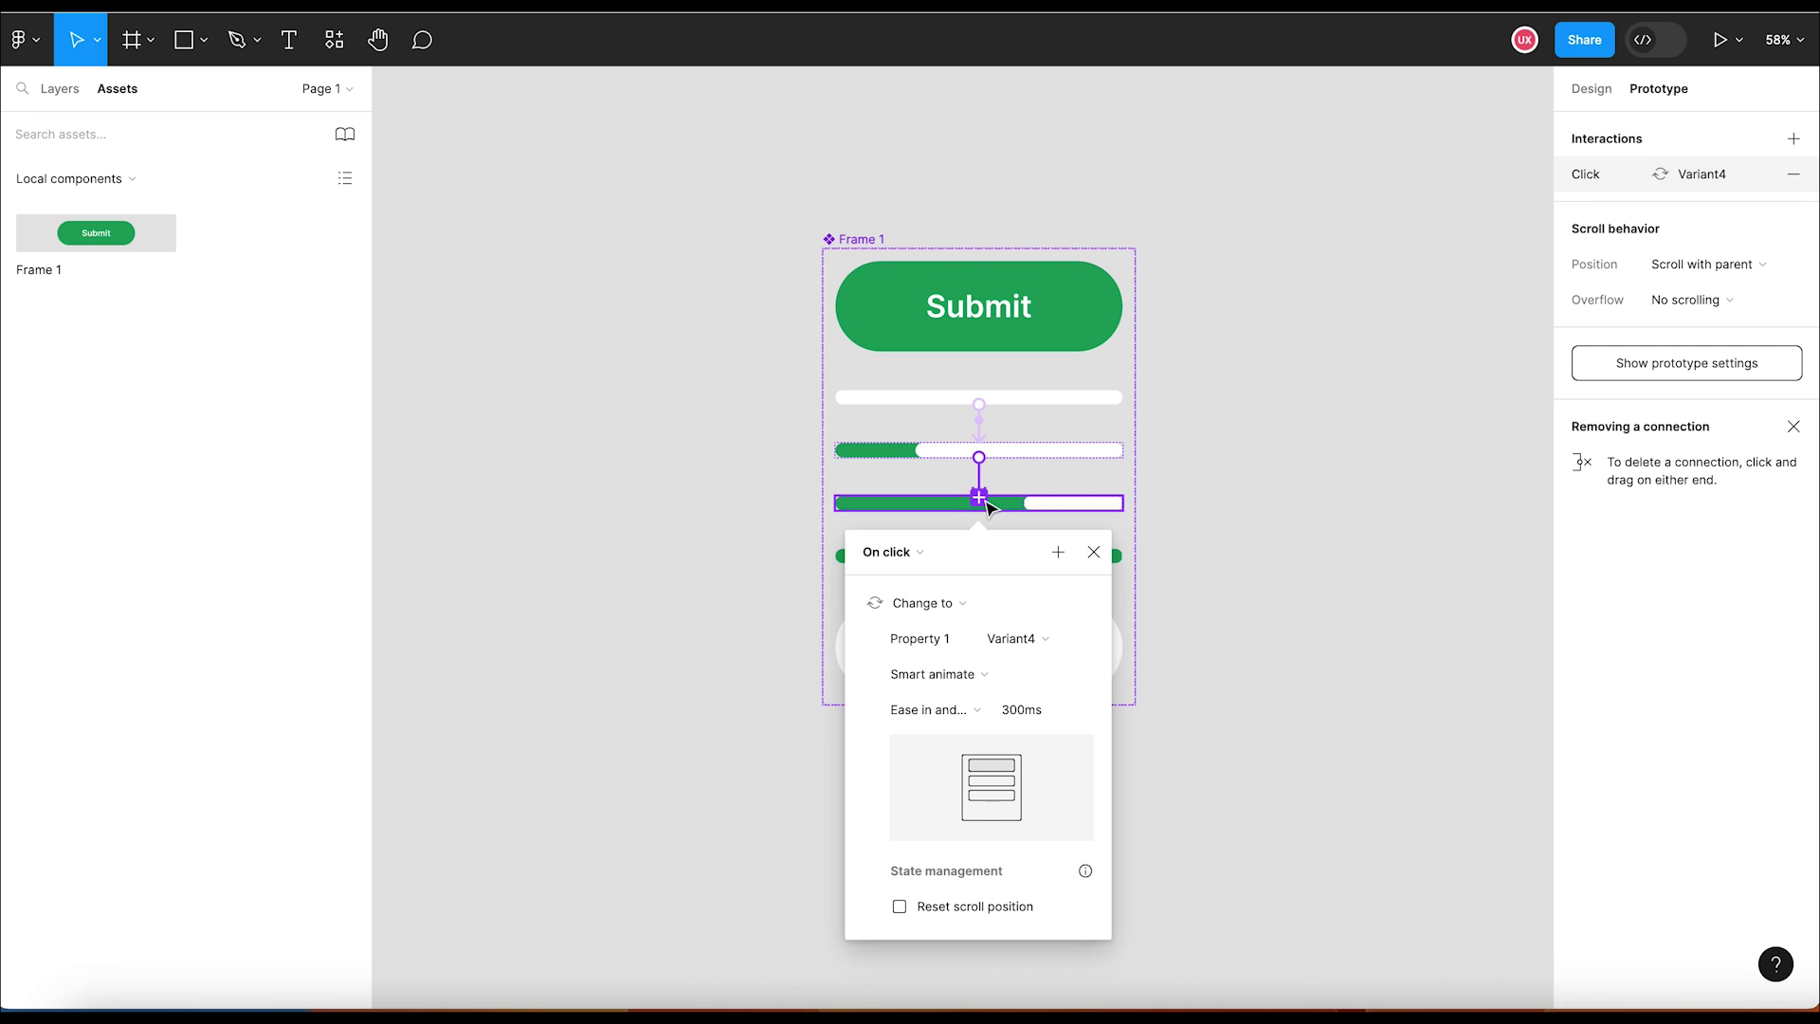
left_click(918, 551)
left_click(913, 831)
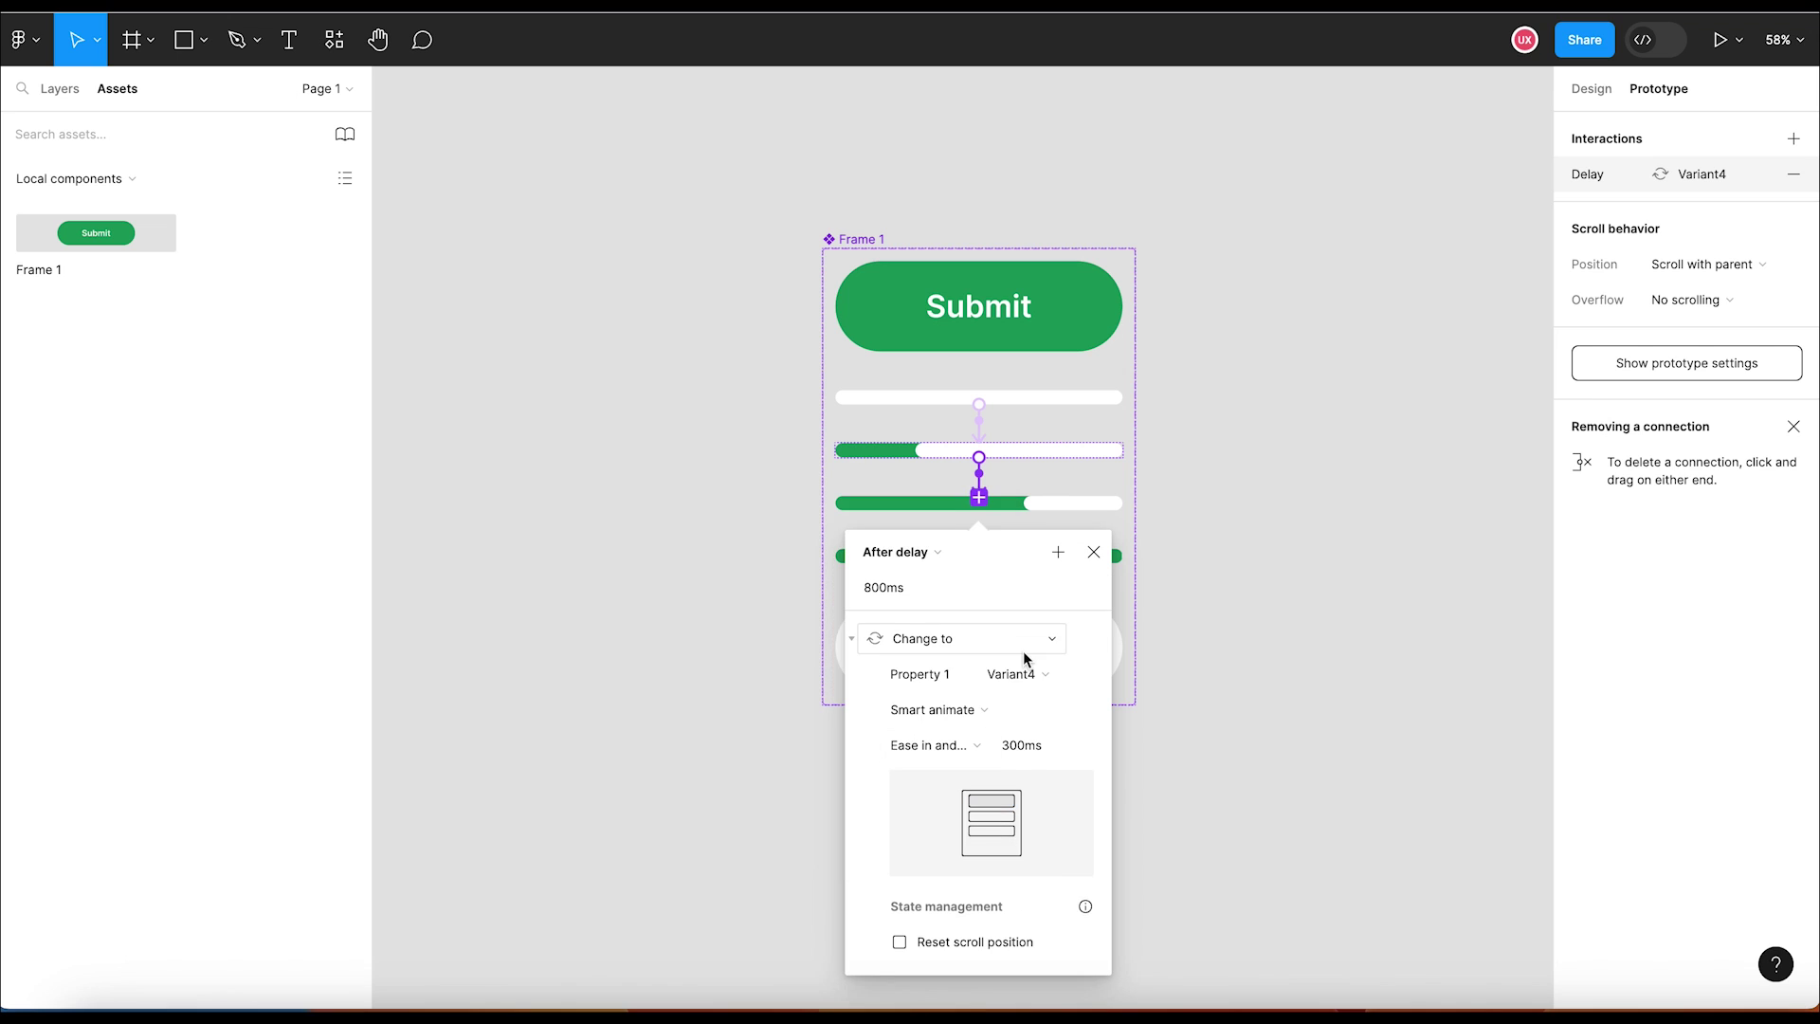
left_click(873, 592)
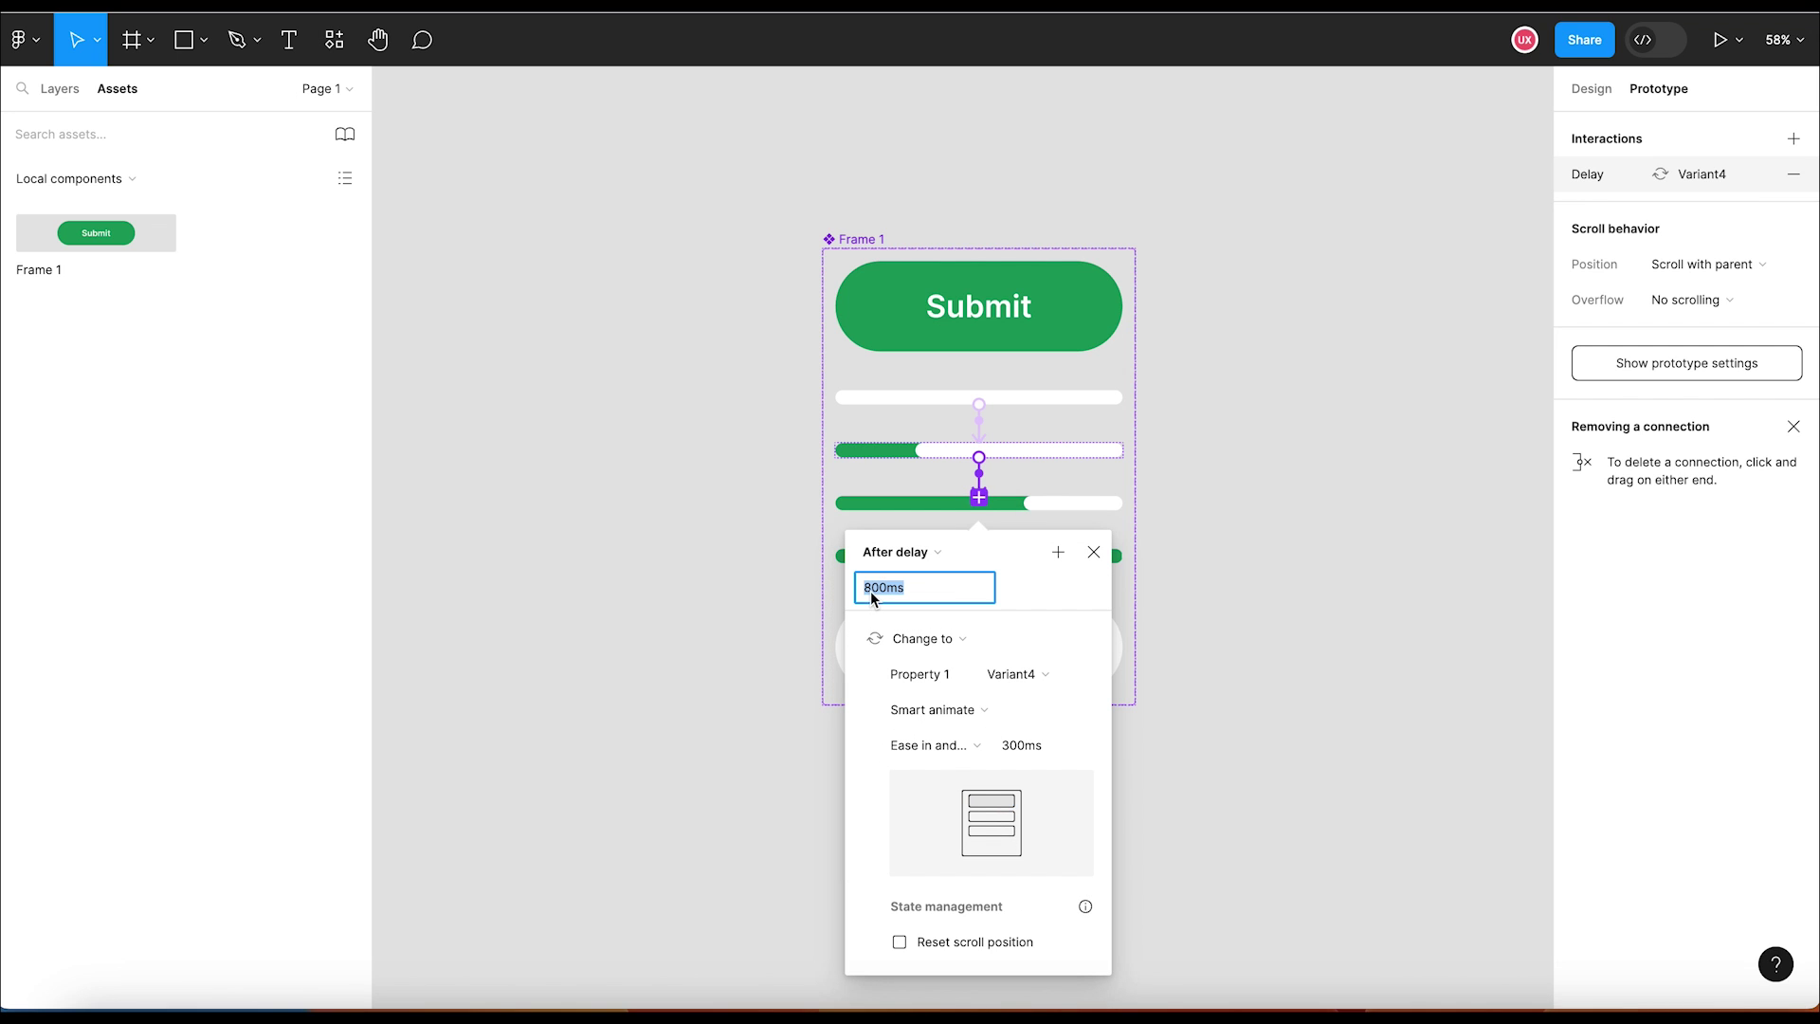
type("100")
key("Return")
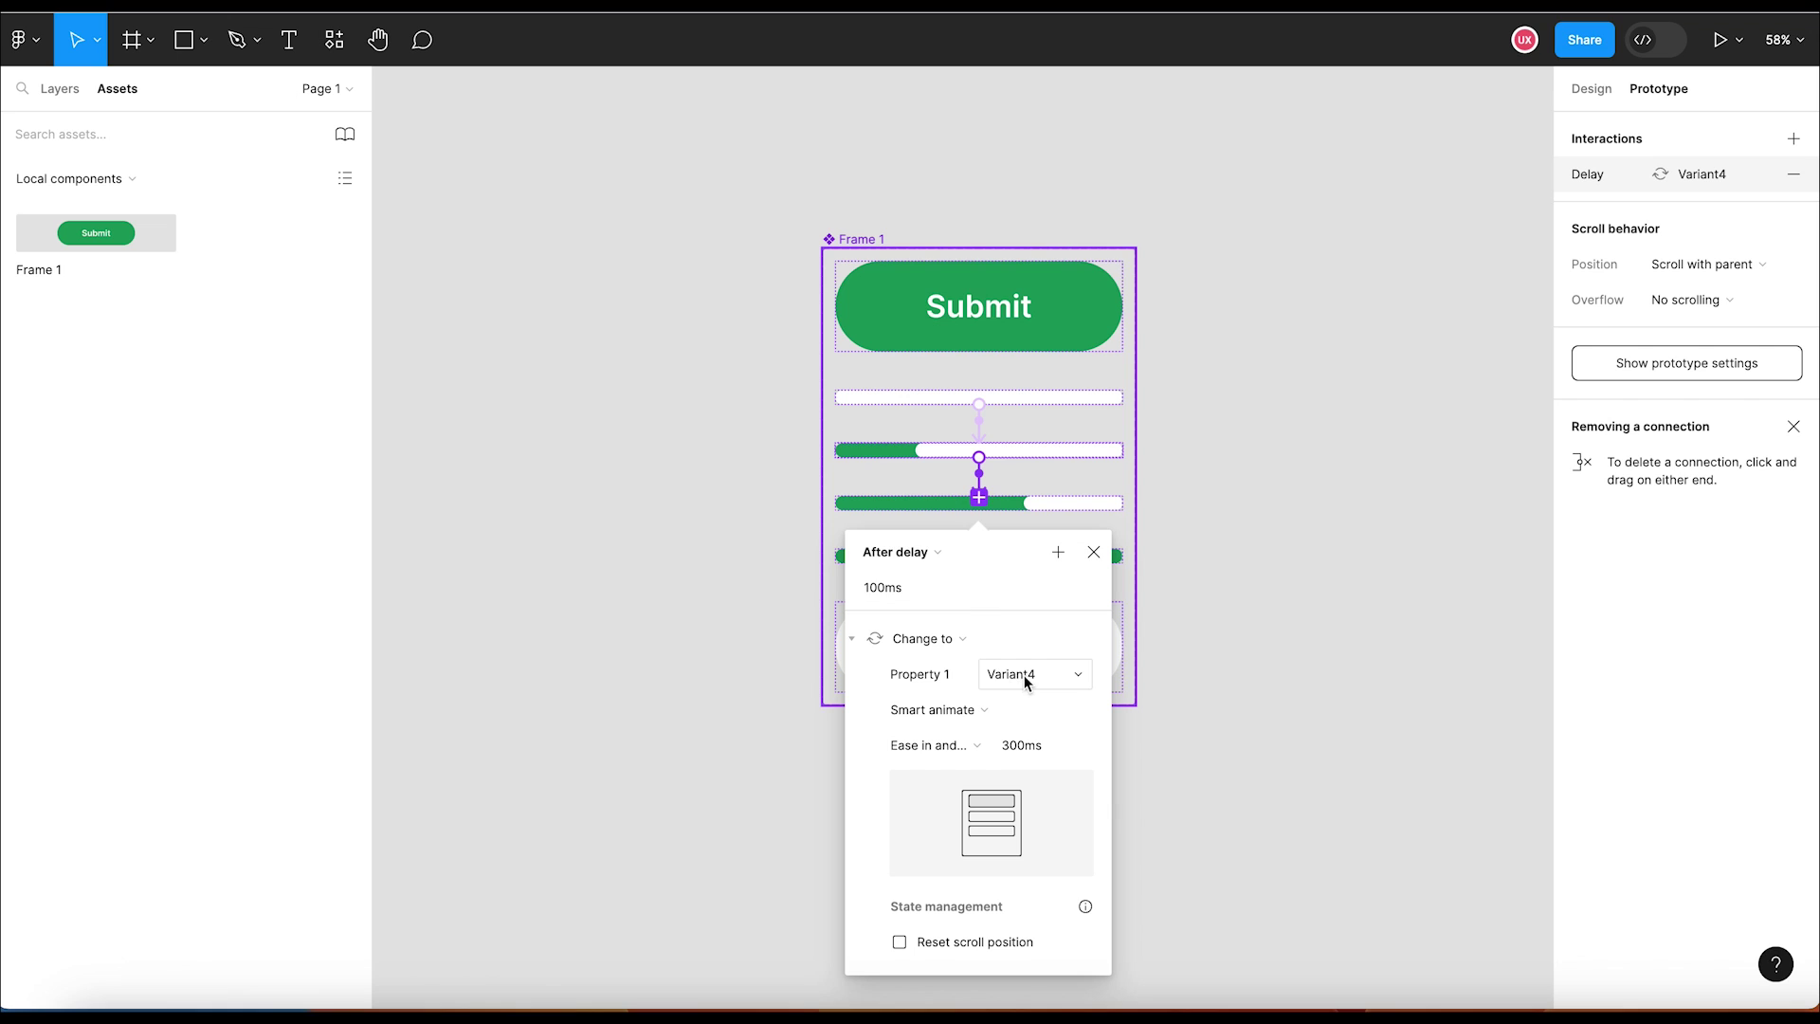
Step: Set the easing of the Variant3 to Variant4 transition to Ease in and out back
left_click(967, 746)
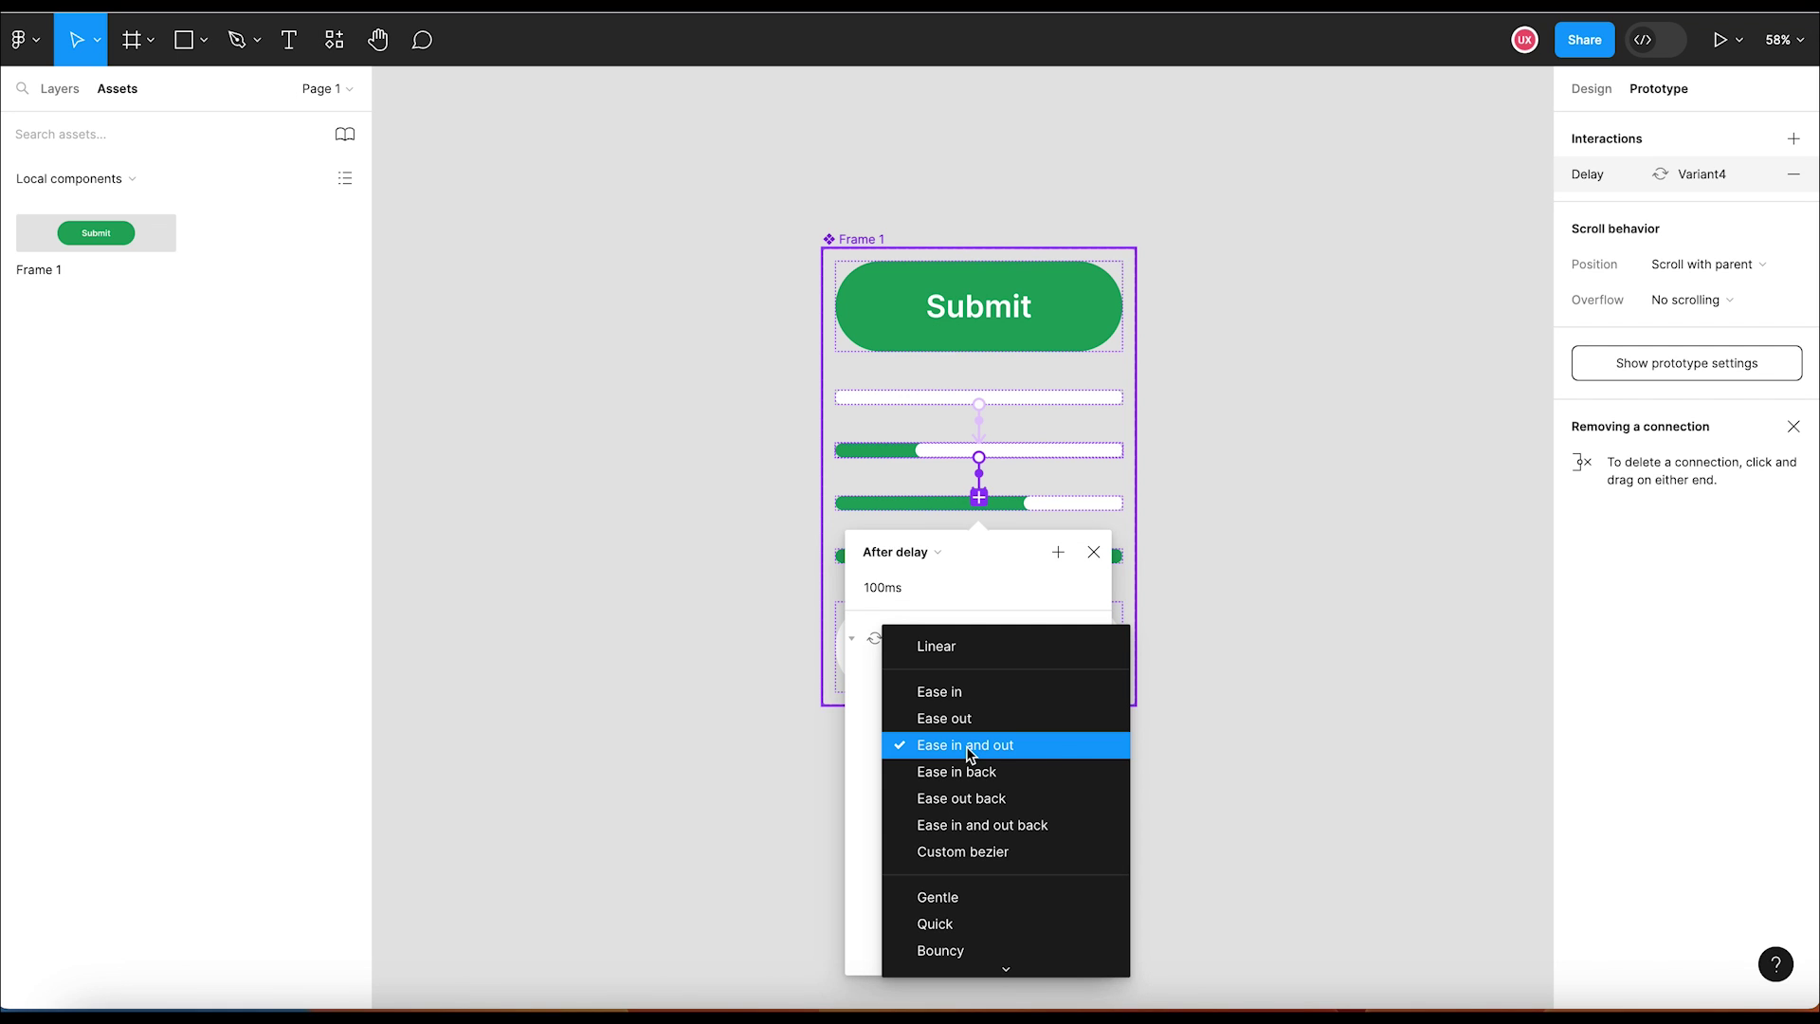
left_click(1005, 825)
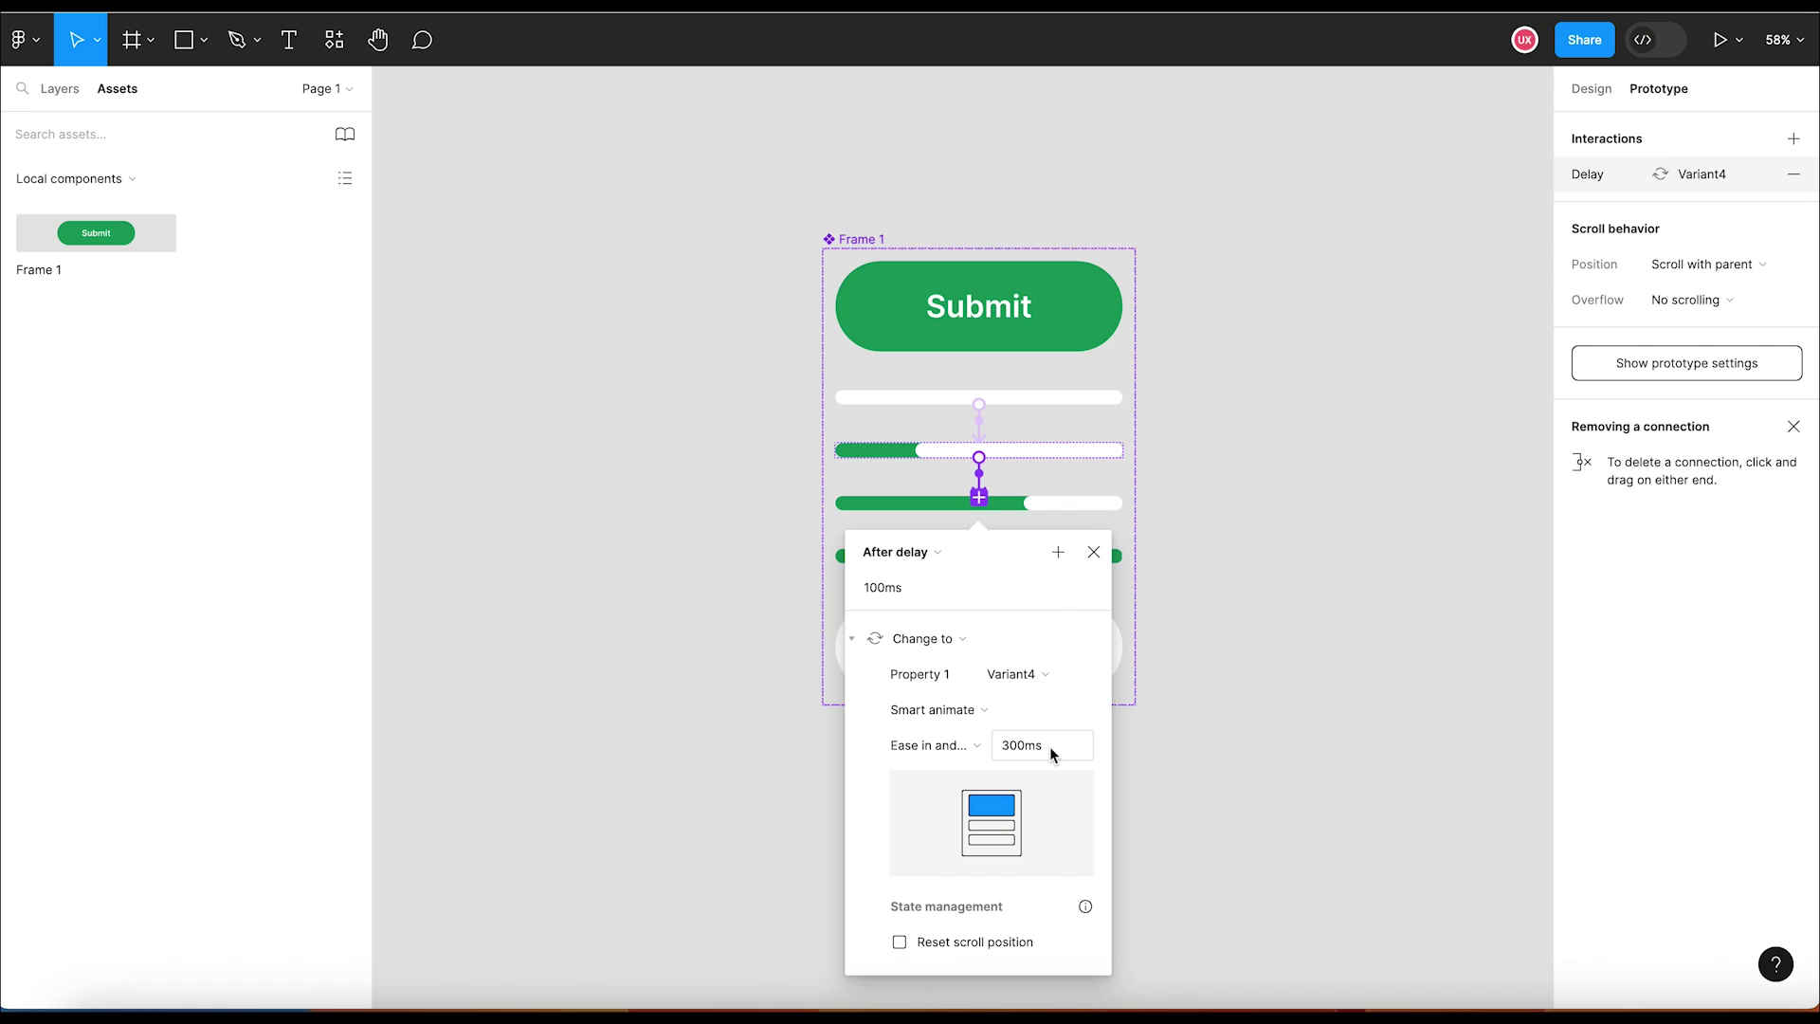
left_click(1095, 552)
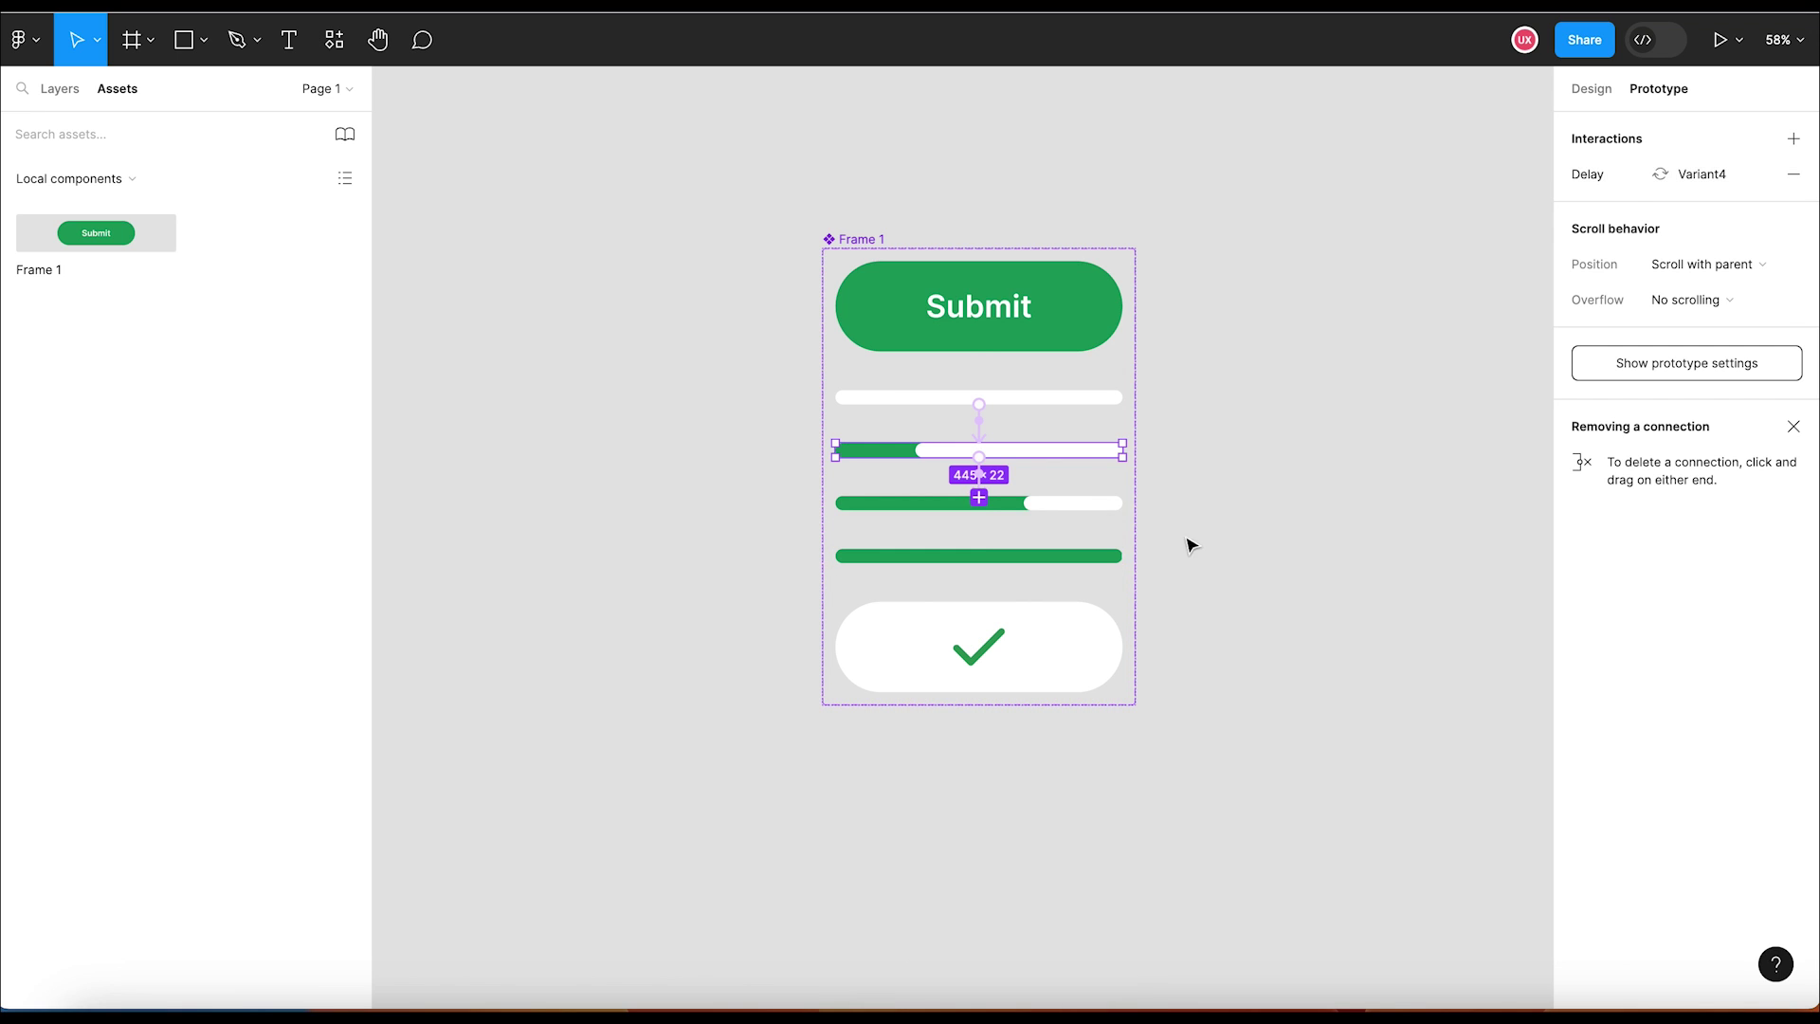
left_click(1189, 540)
Step: Connect Variant4 to Variant5 with an After delay trigger of 100 ms and Ease in and out back easing
left_click(985, 510)
left_click_drag(982, 512, 997, 567)
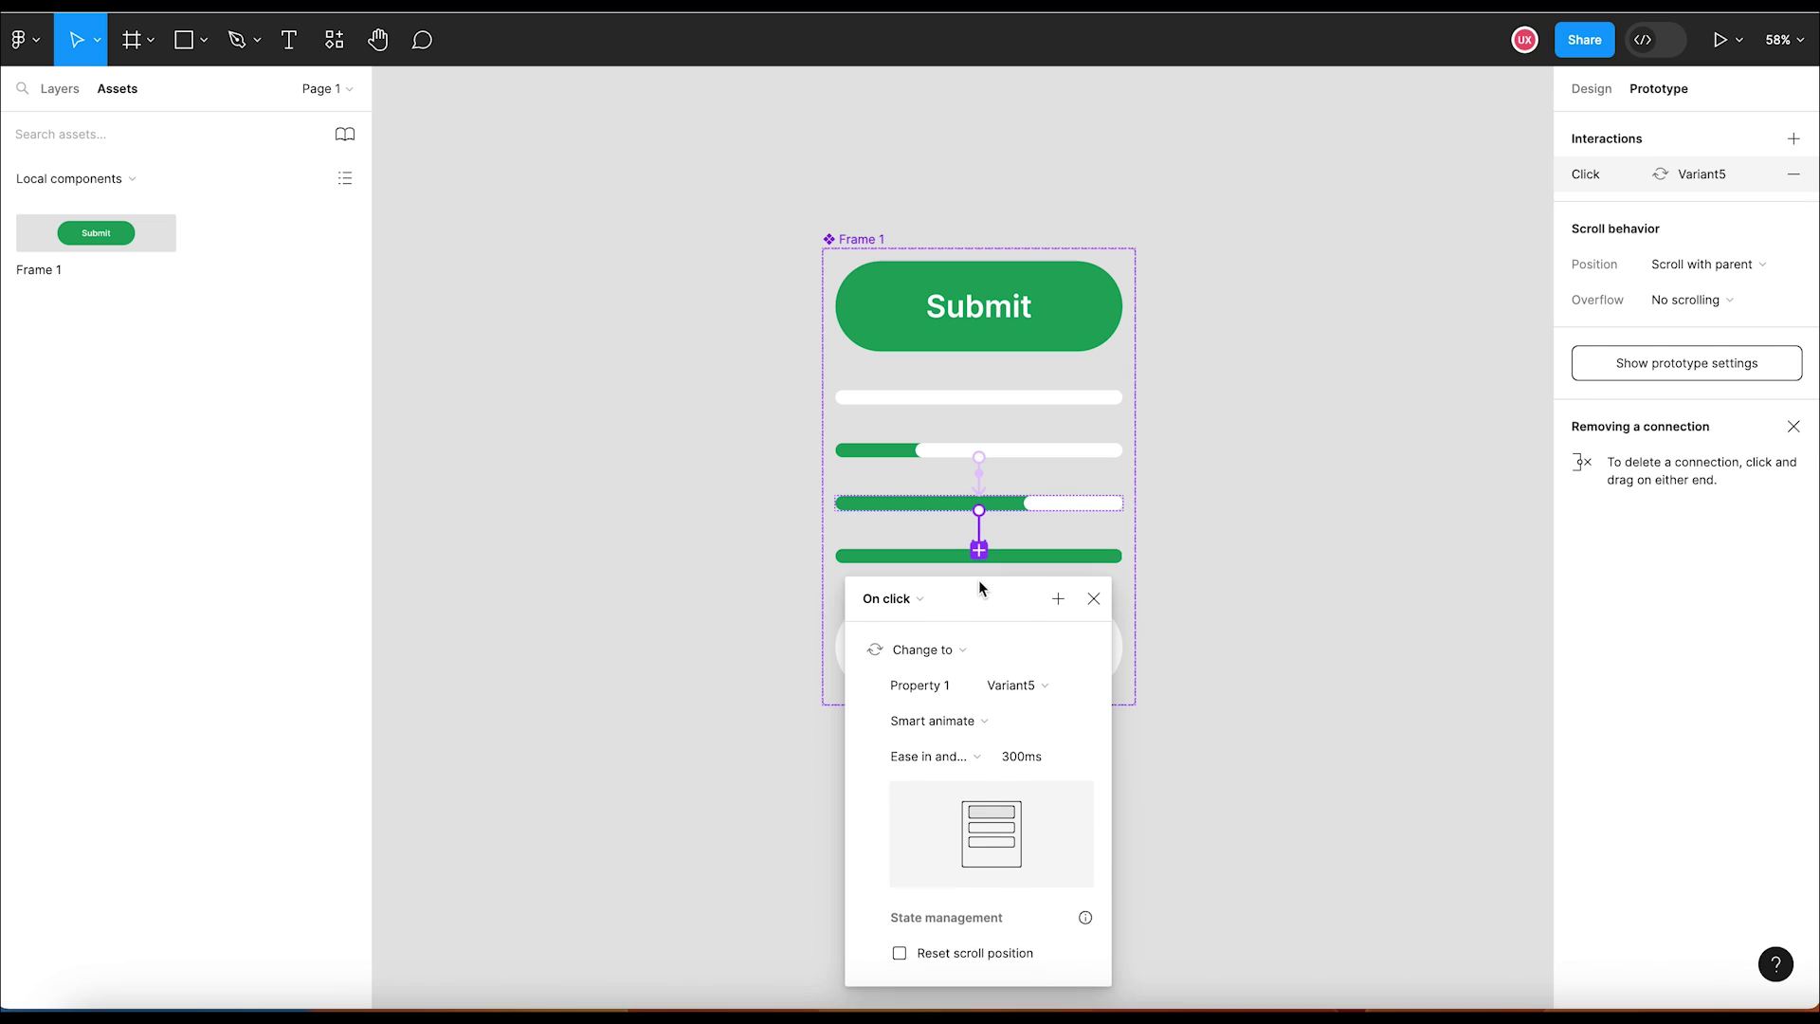
left_click(932, 592)
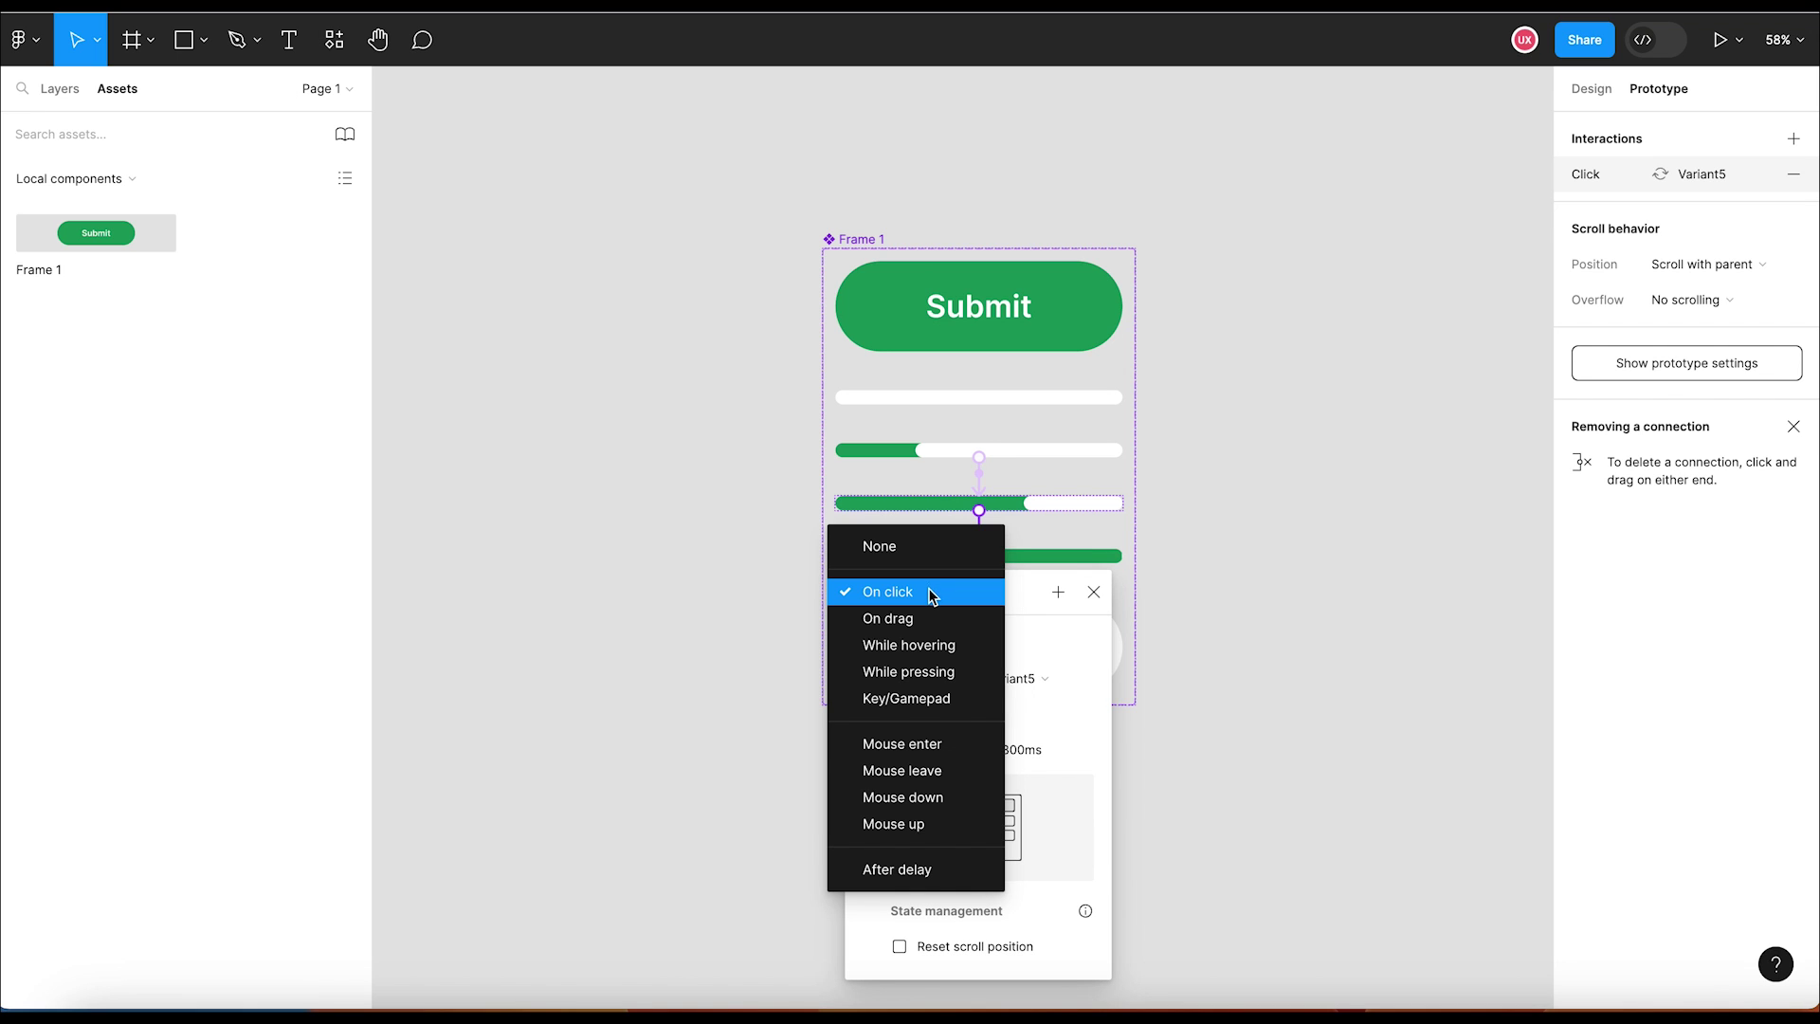
left_click(941, 871)
left_click(892, 627)
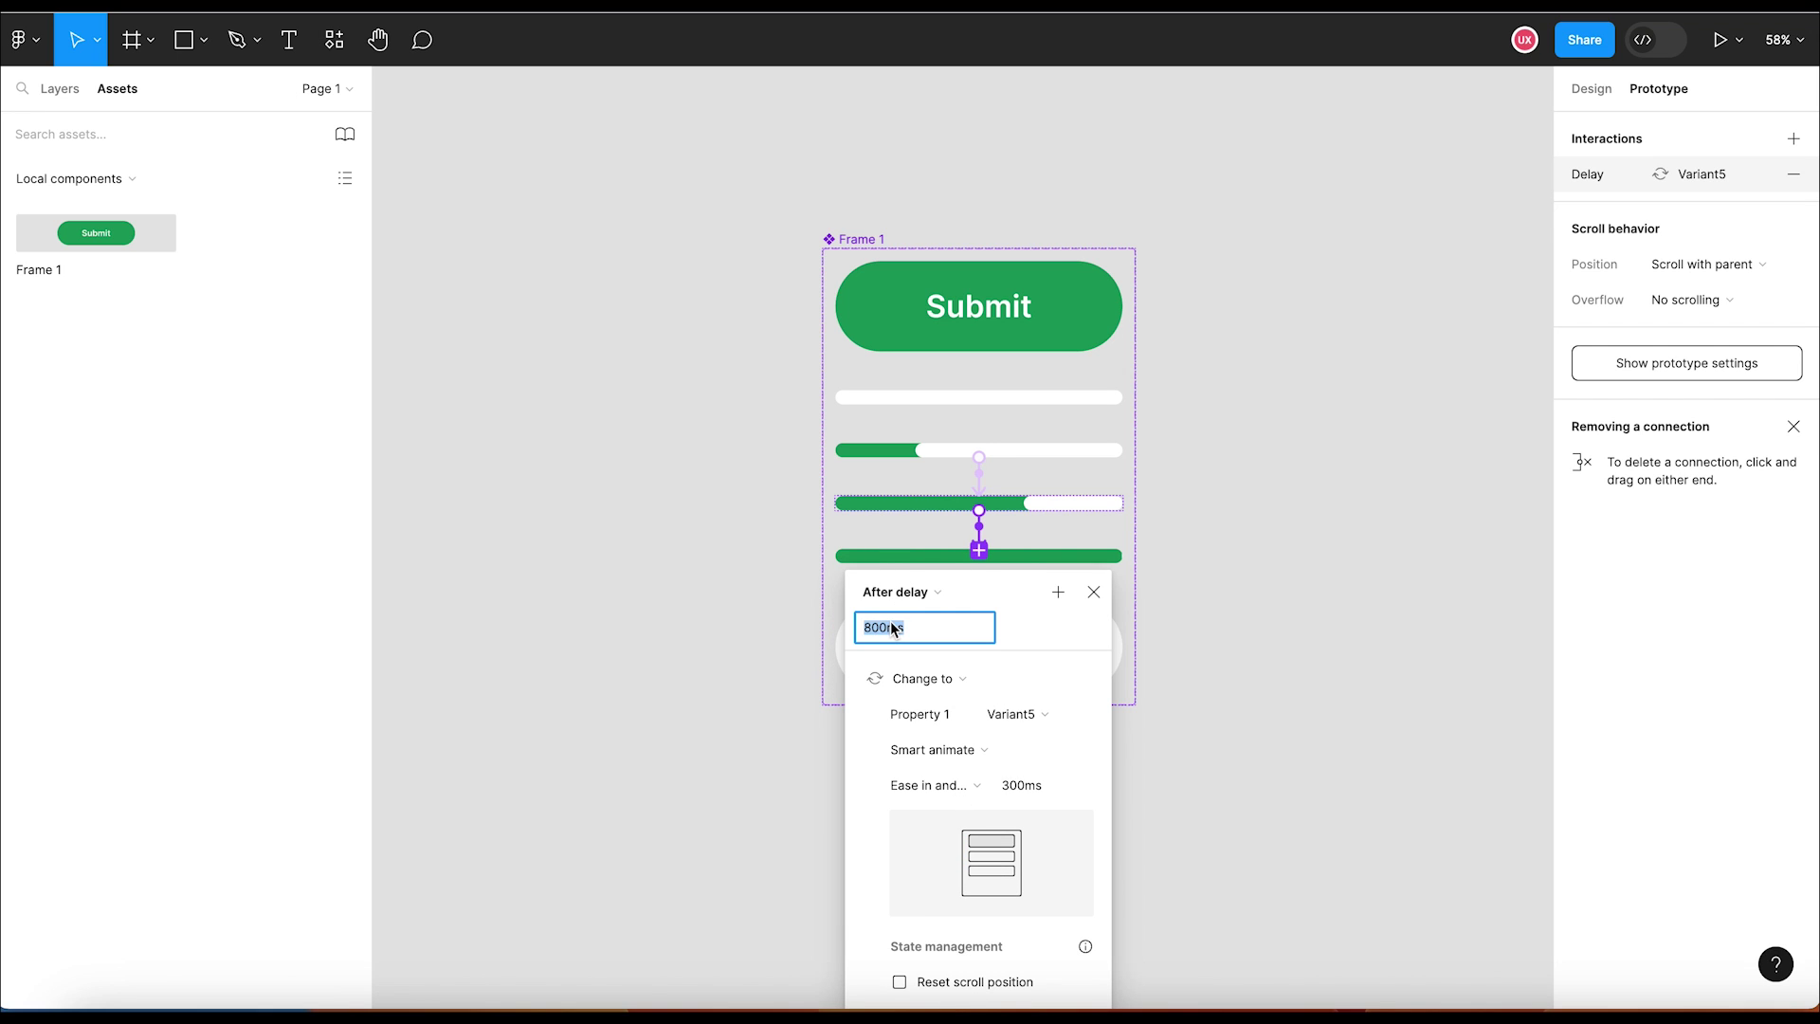
type("100")
key("Return")
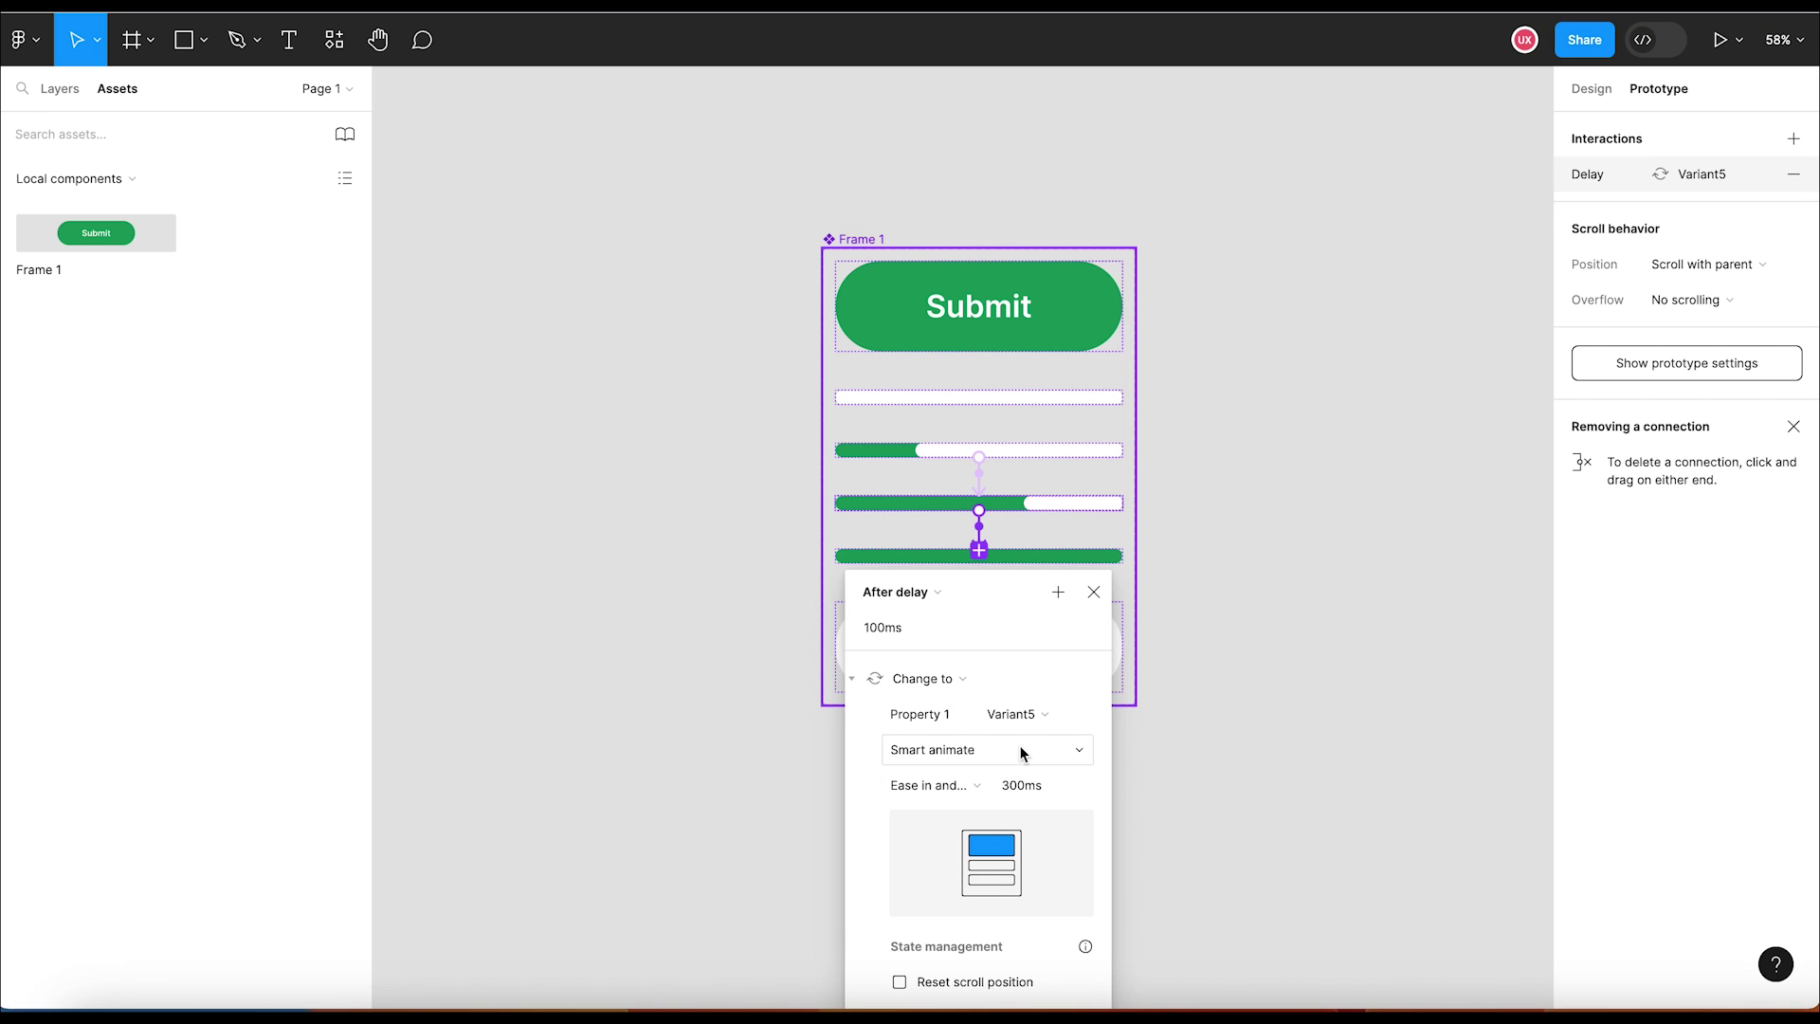
left_click(970, 783)
left_click(1006, 793)
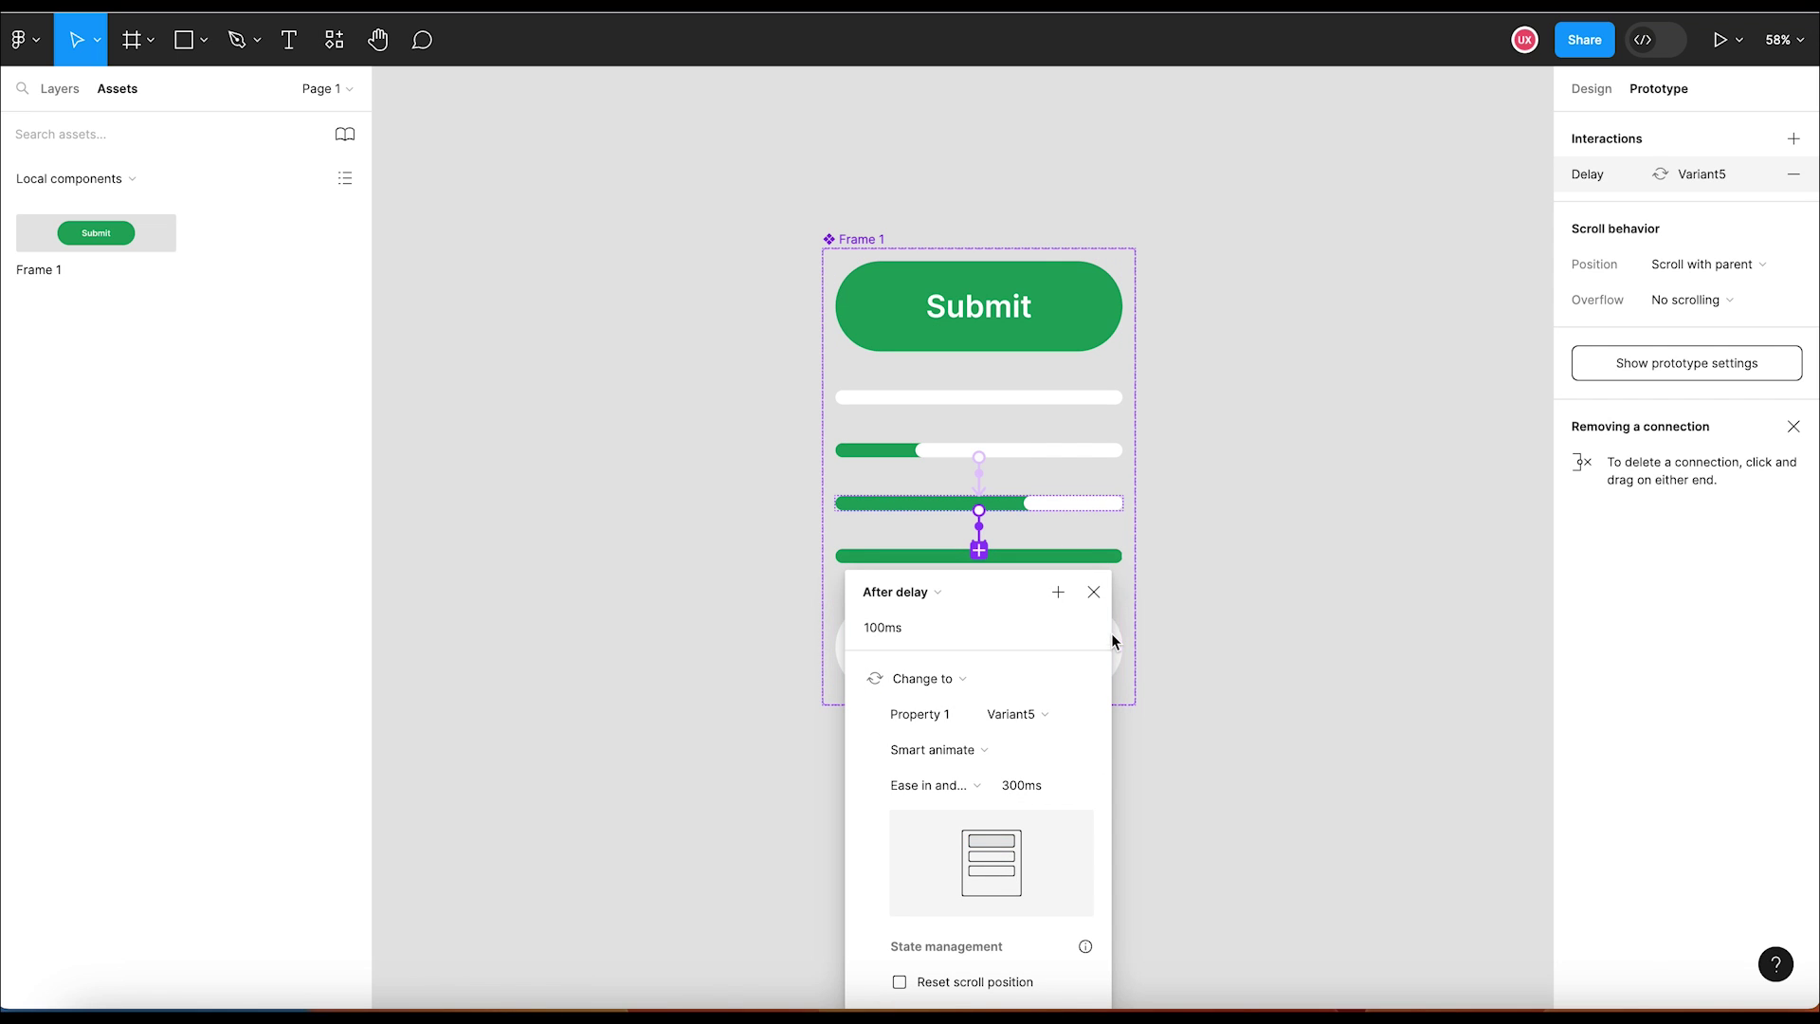
left_click(1094, 592)
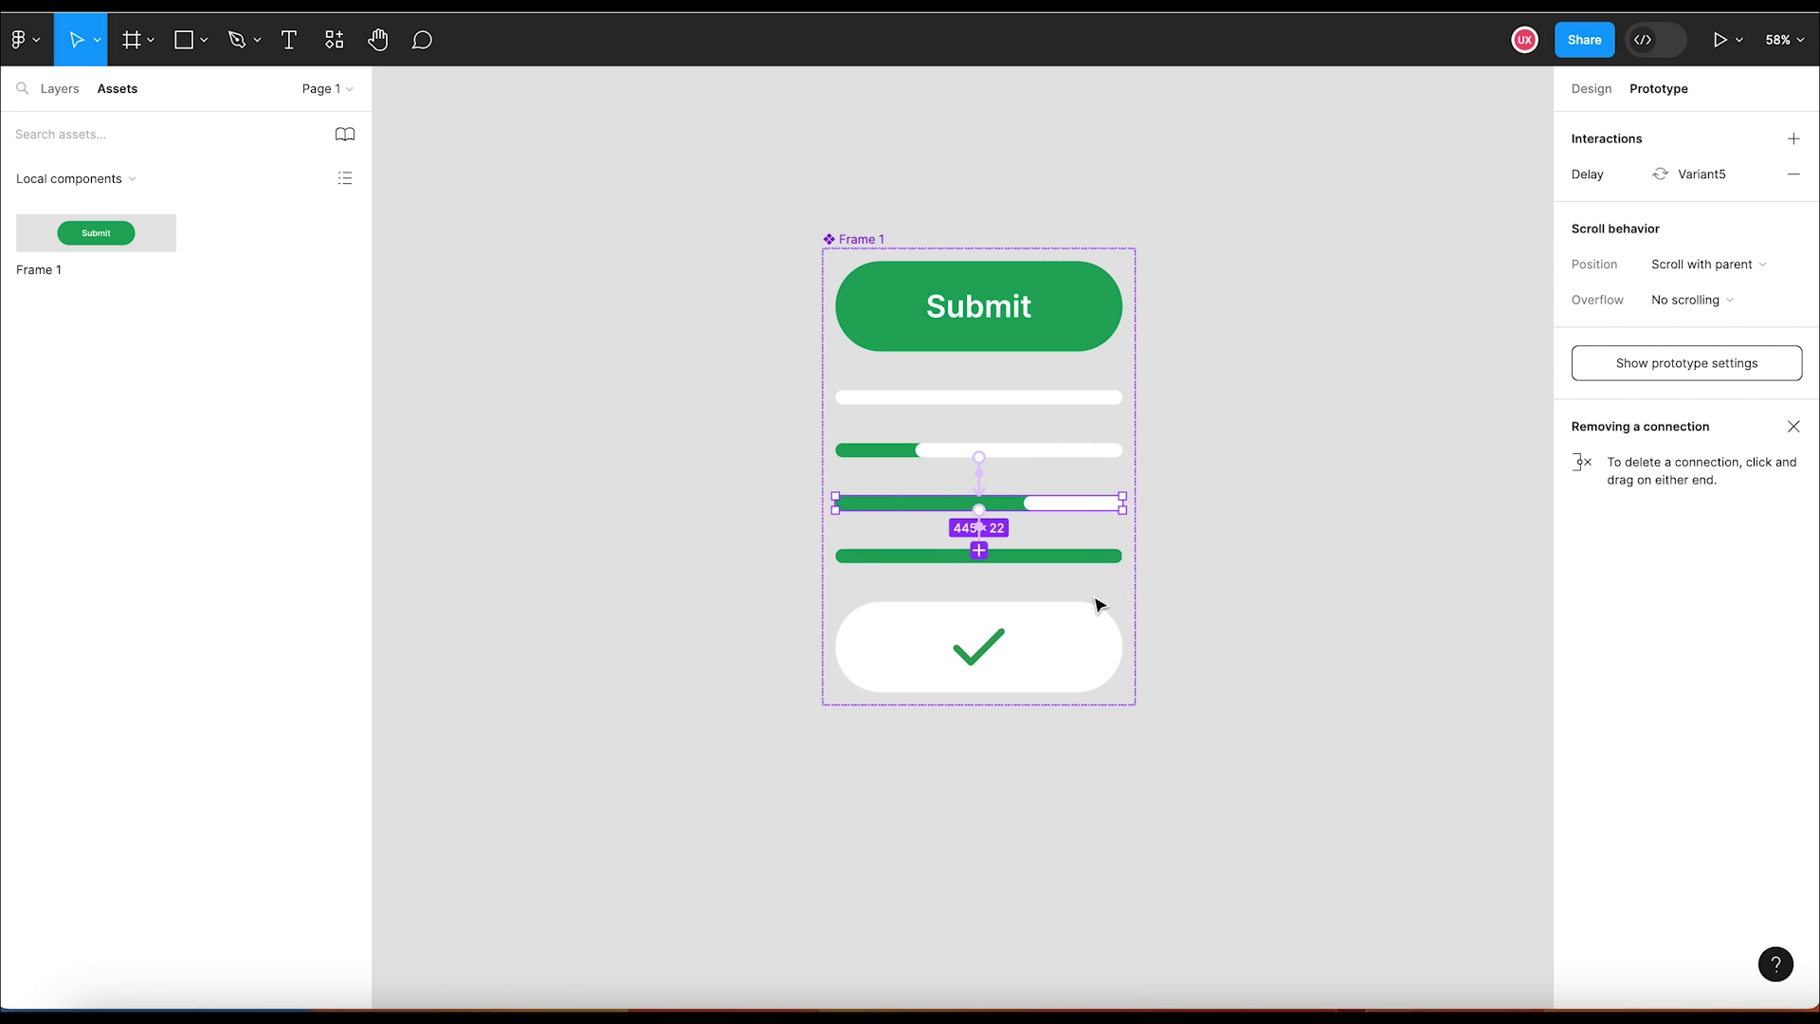
Step: Connect Variant5 to the check mark Variant6 with an After delay trigger of 100 ms
left_click(1043, 557)
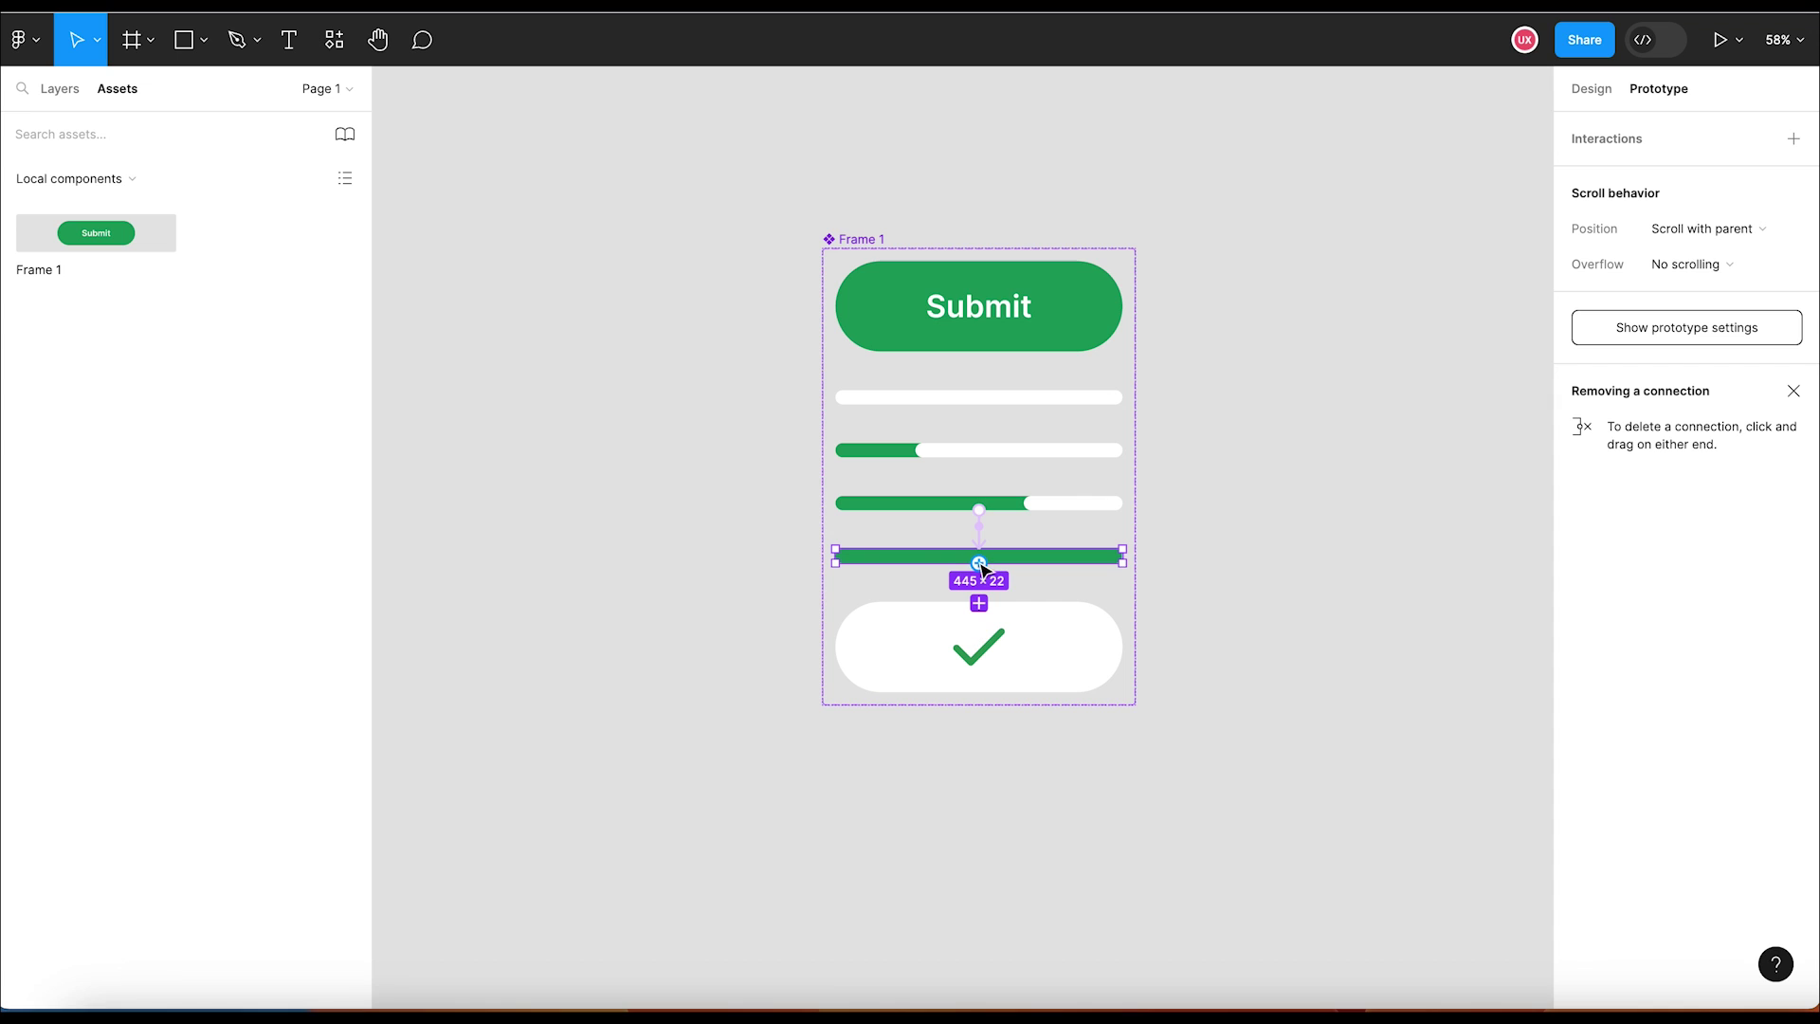
left_click_drag(982, 572, 1028, 541)
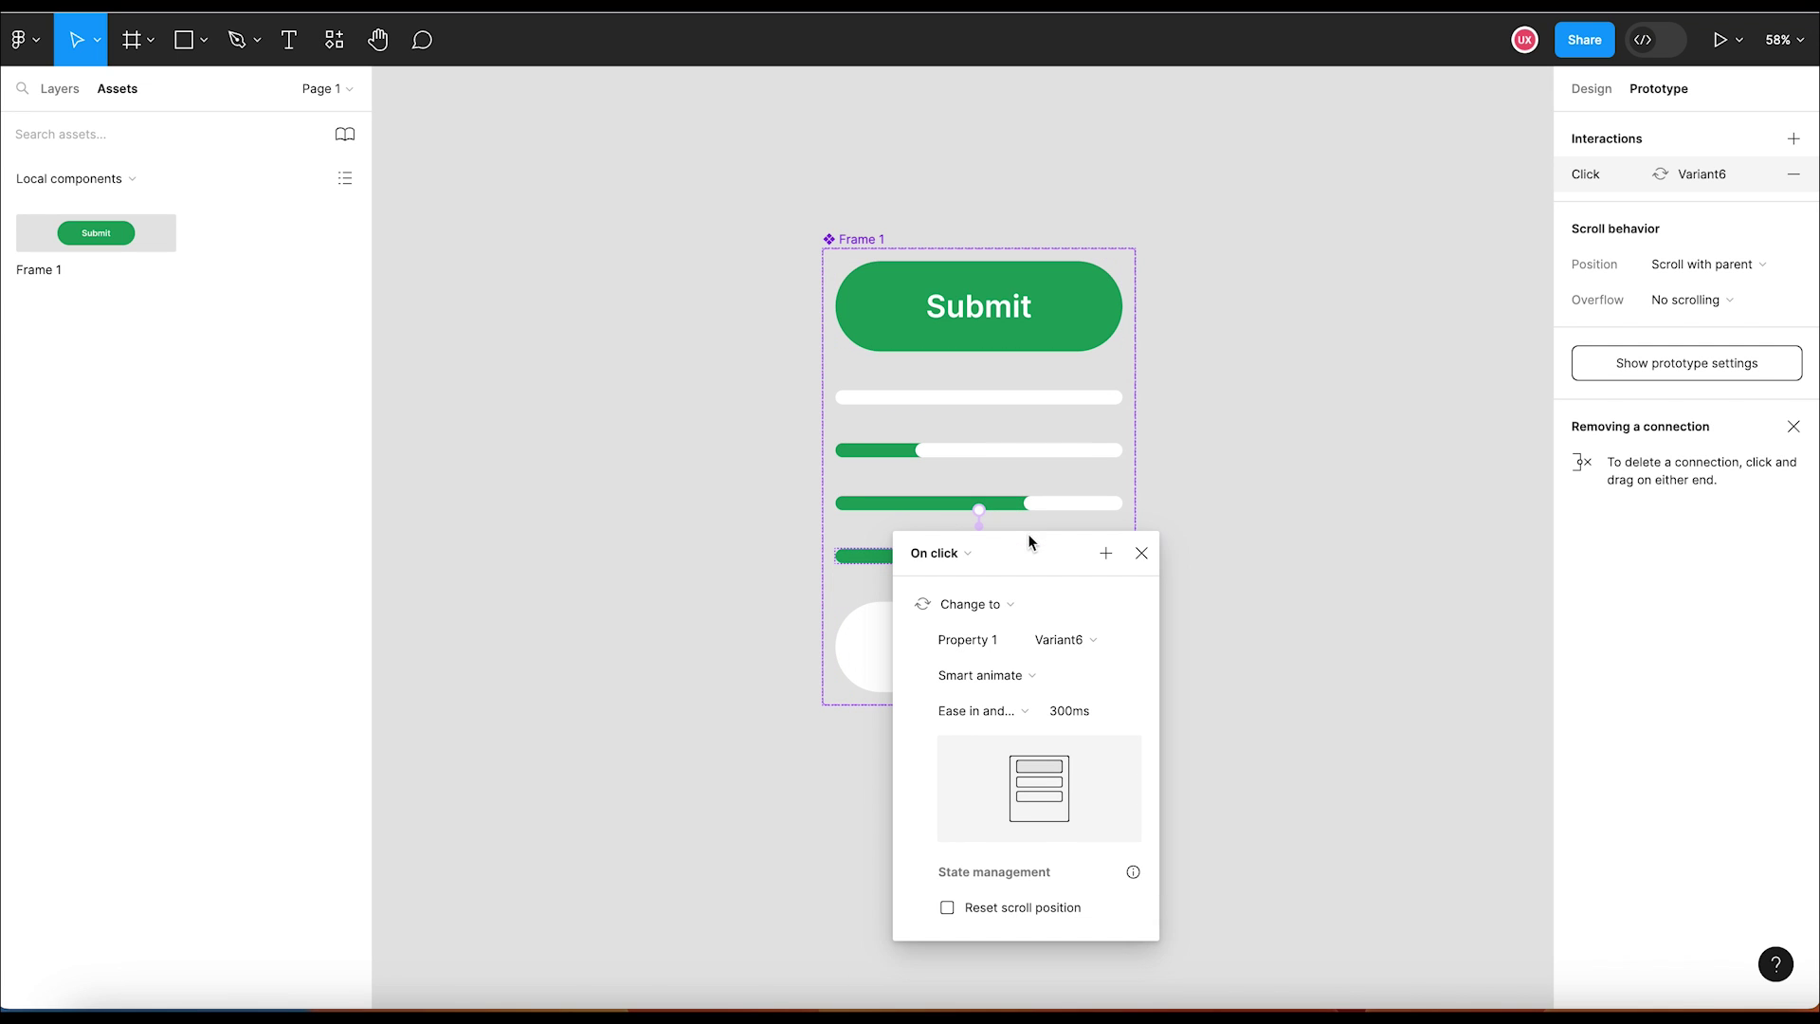
left_click(967, 562)
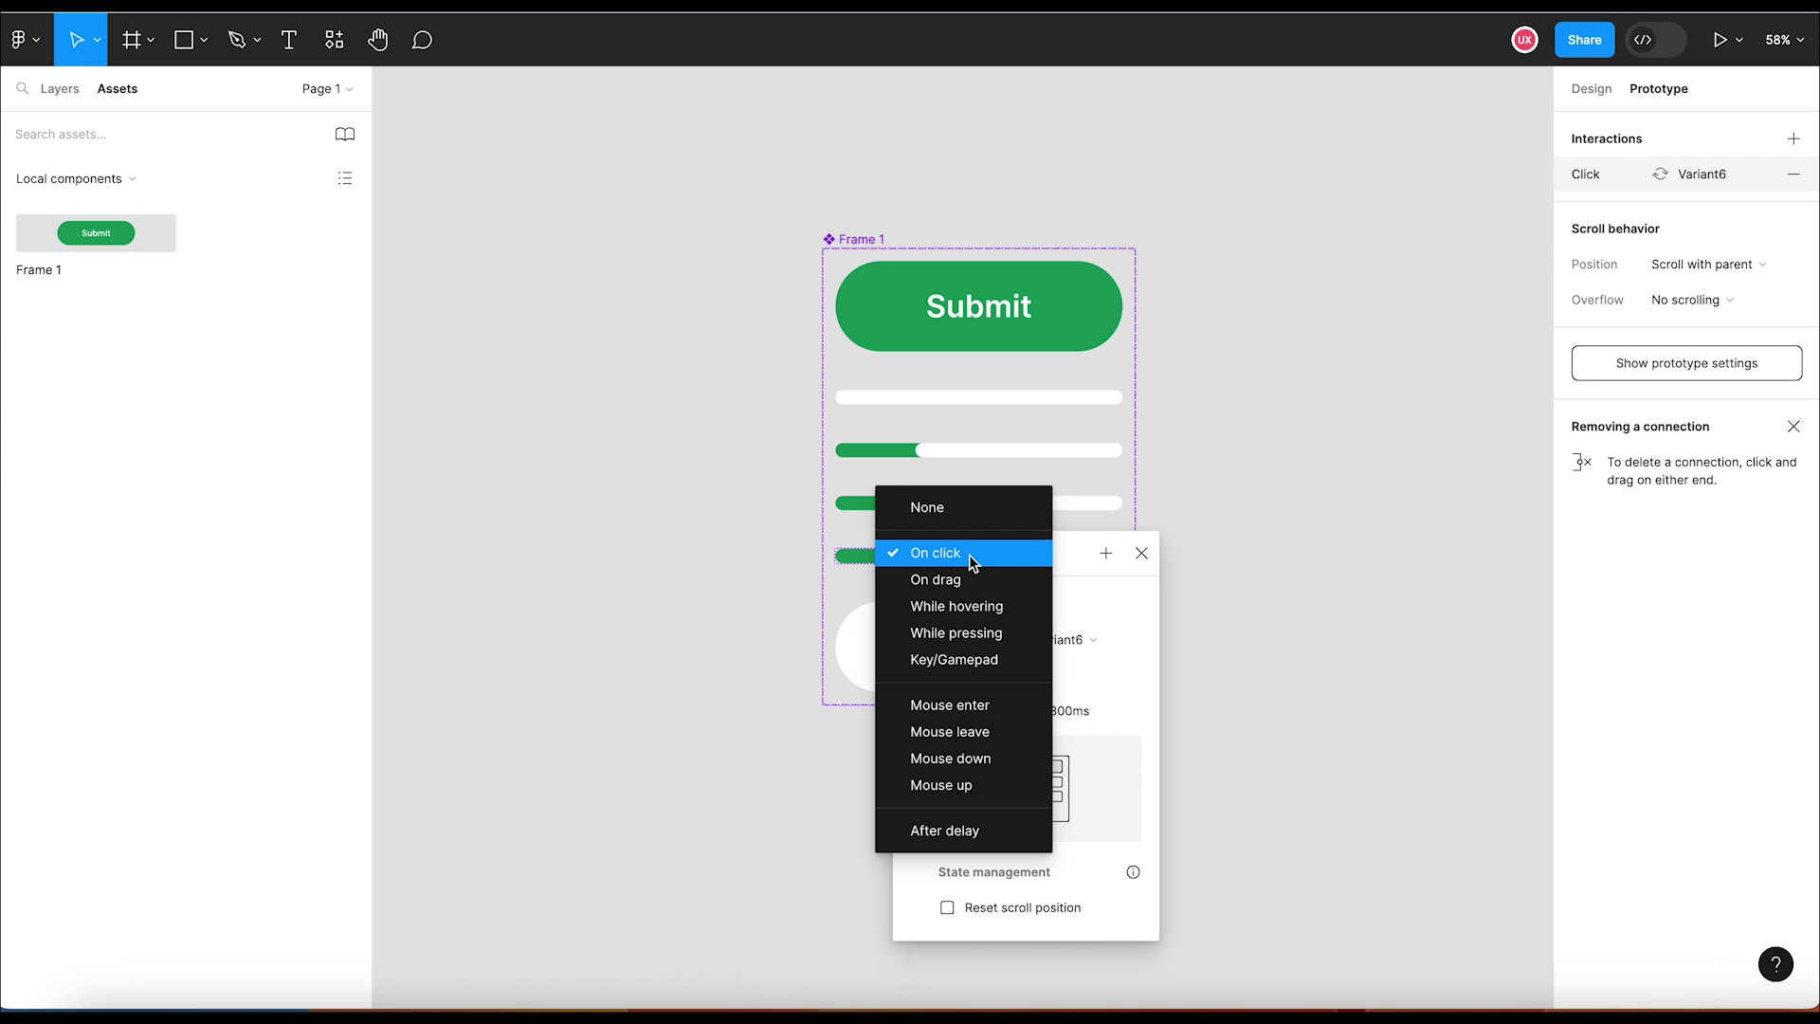
left_click(982, 830)
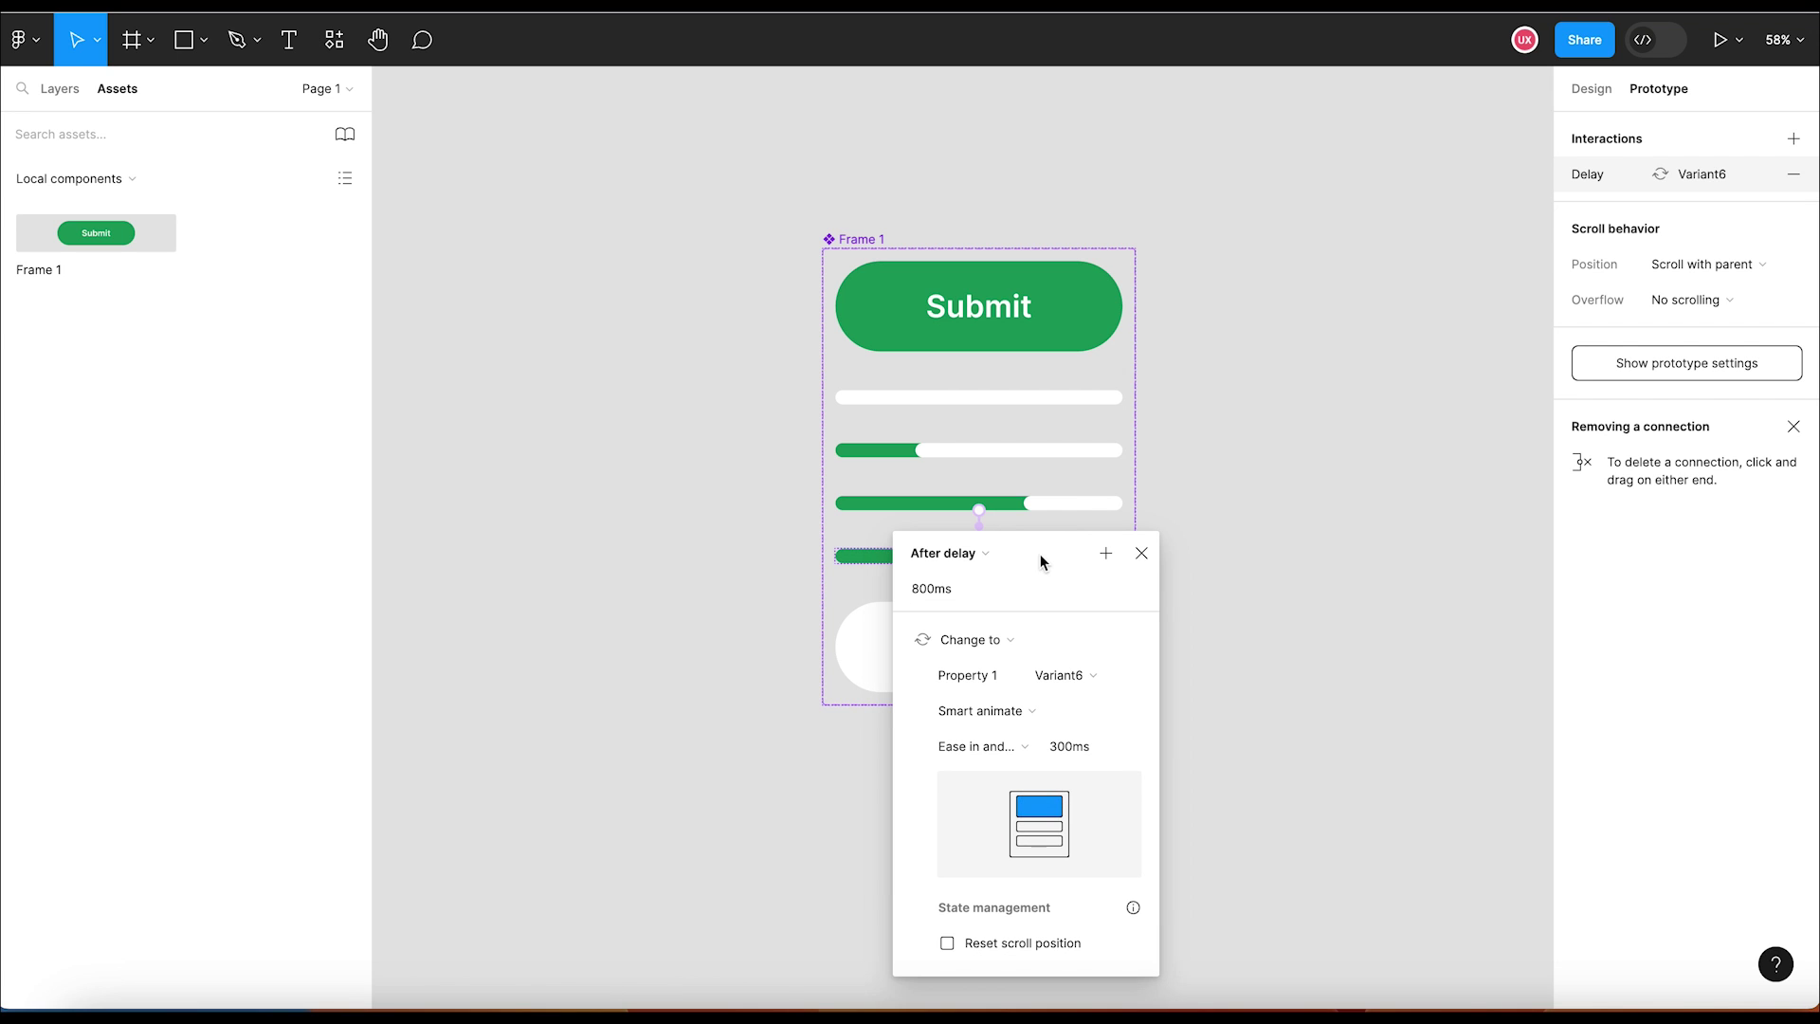
left_click_drag(1039, 554, 1226, 557)
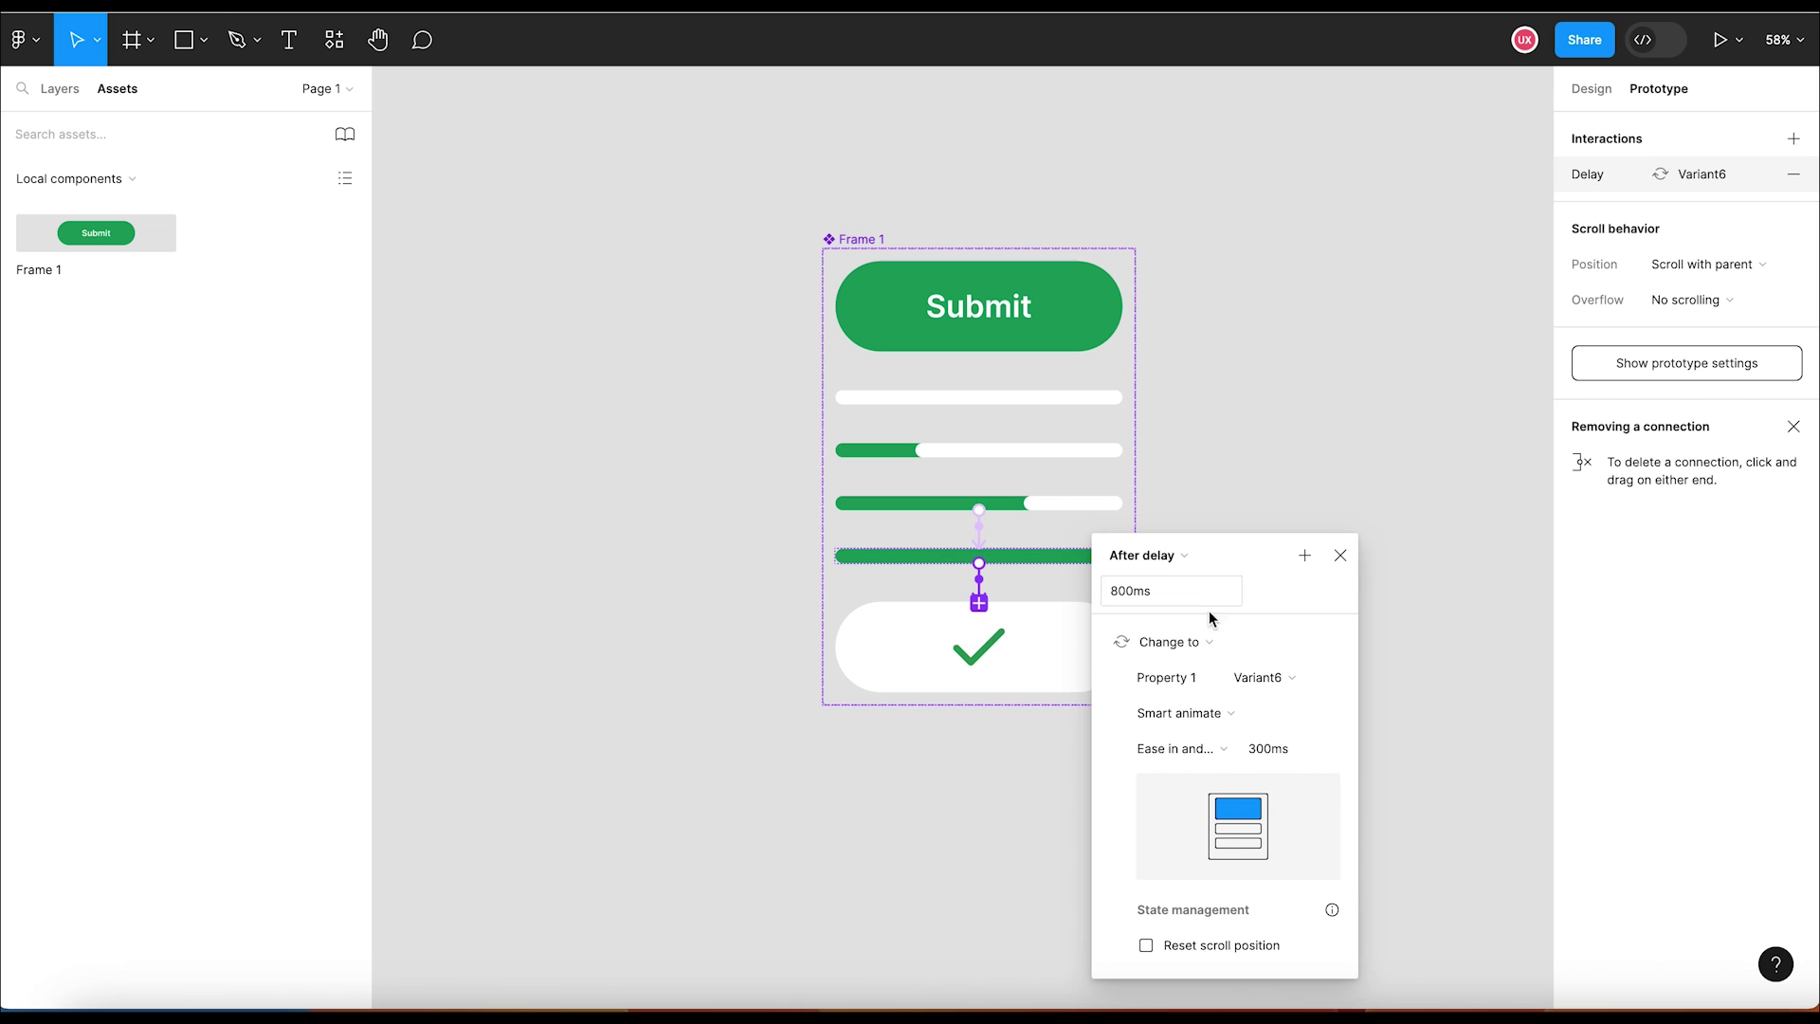
left_click(1133, 590)
left_click(1119, 590)
type("1")
key("Return")
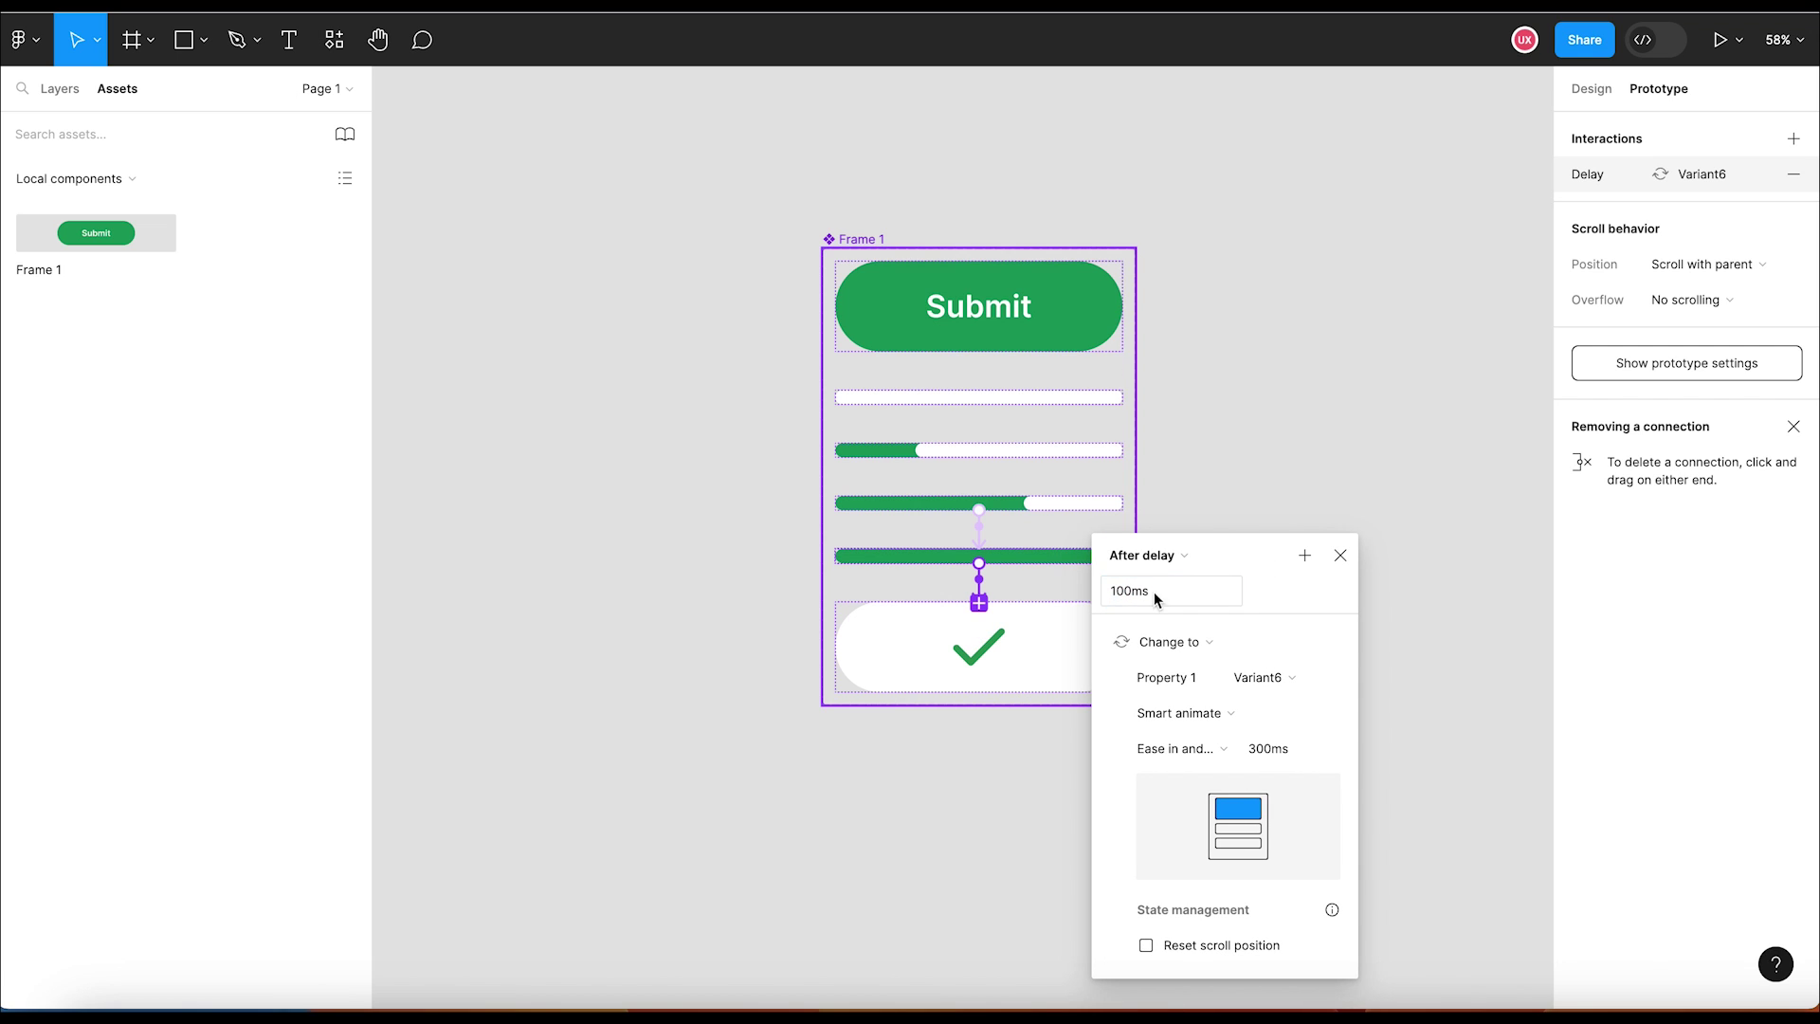
Step: Set the easing of the Variant5 to Variant6 transition to Ease in
left_click(1217, 753)
left_click(1231, 614)
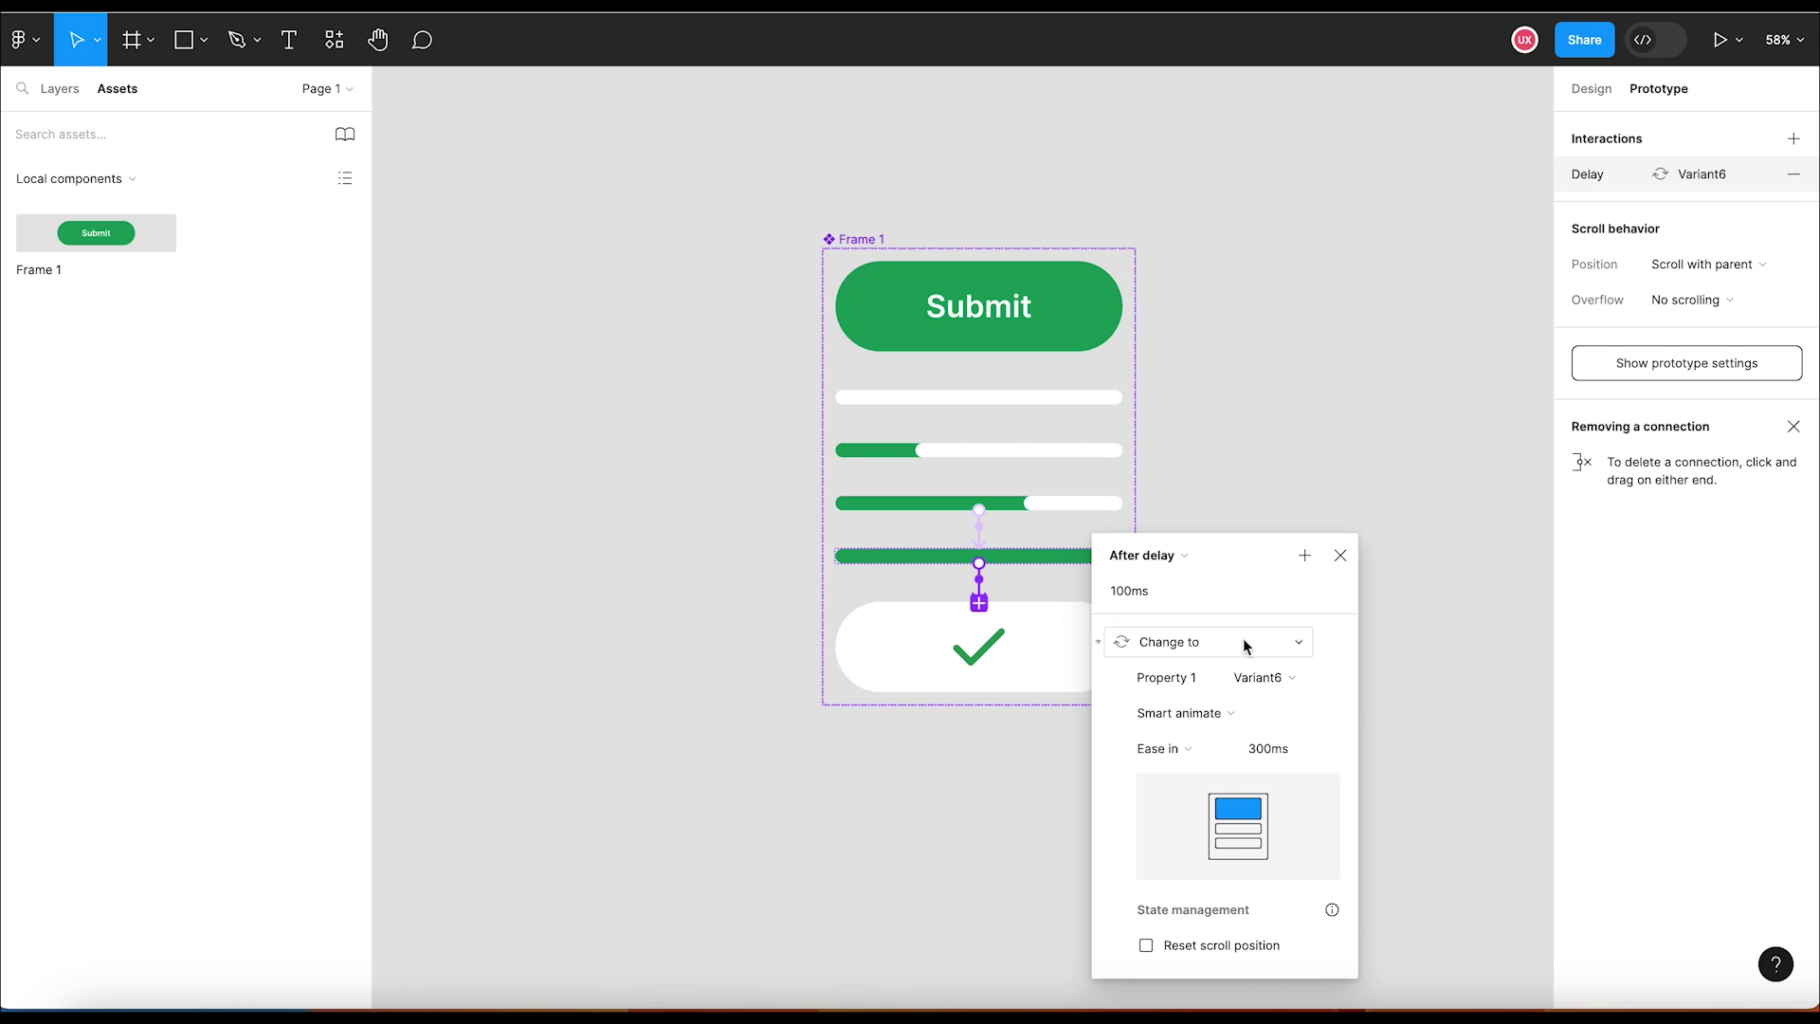
left_click(1341, 556)
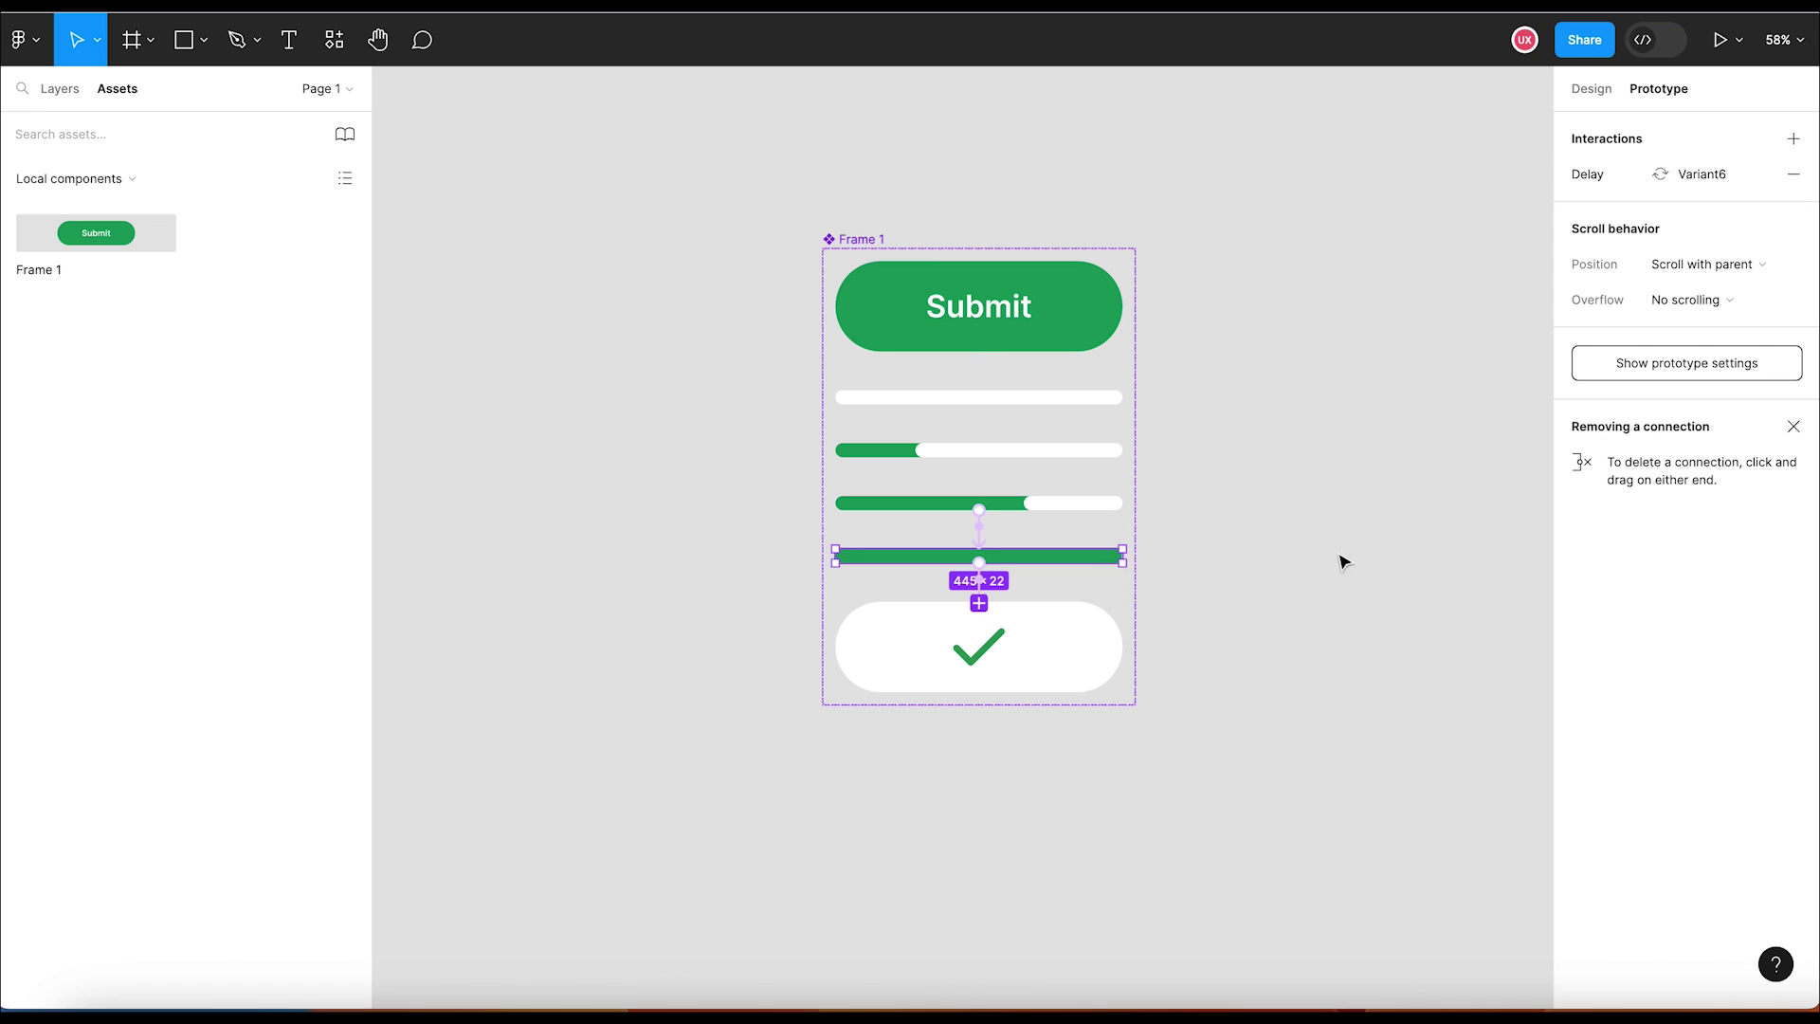
left_click(1310, 585)
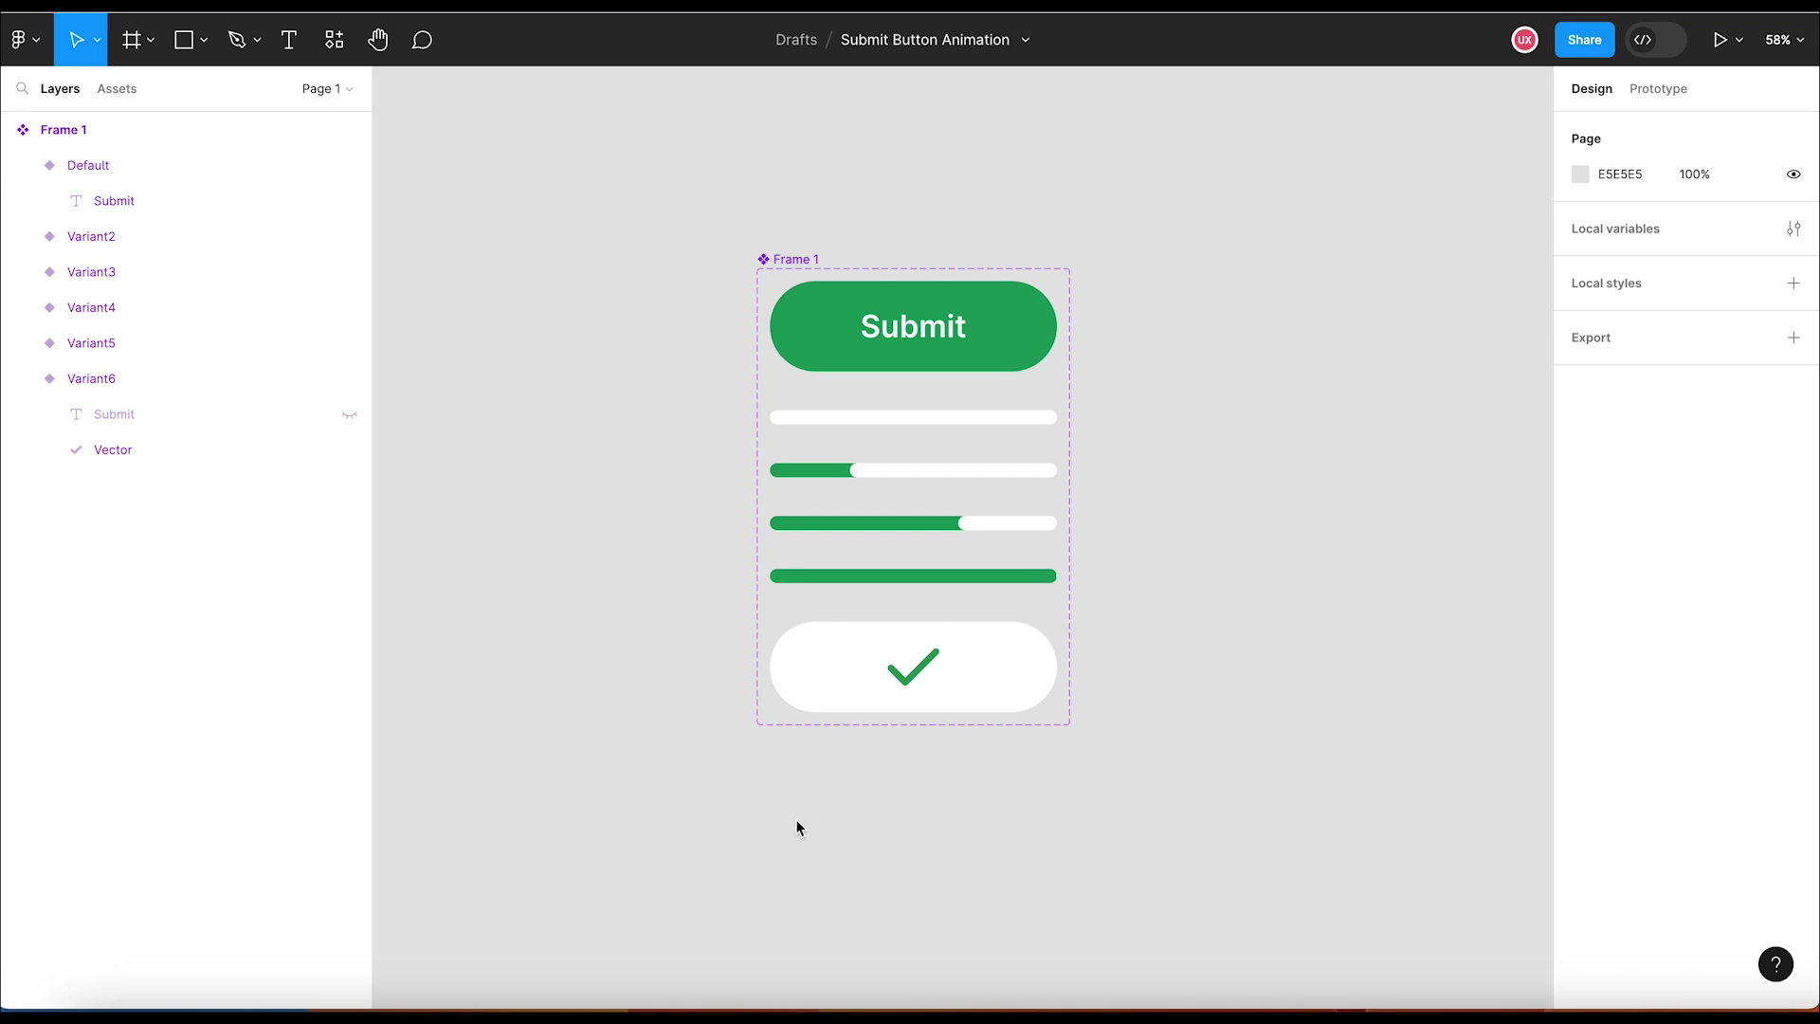
Step: Draw a new frame about 629 × 659 beside the Submit button component set
left_click_drag(796, 824, 678, 842)
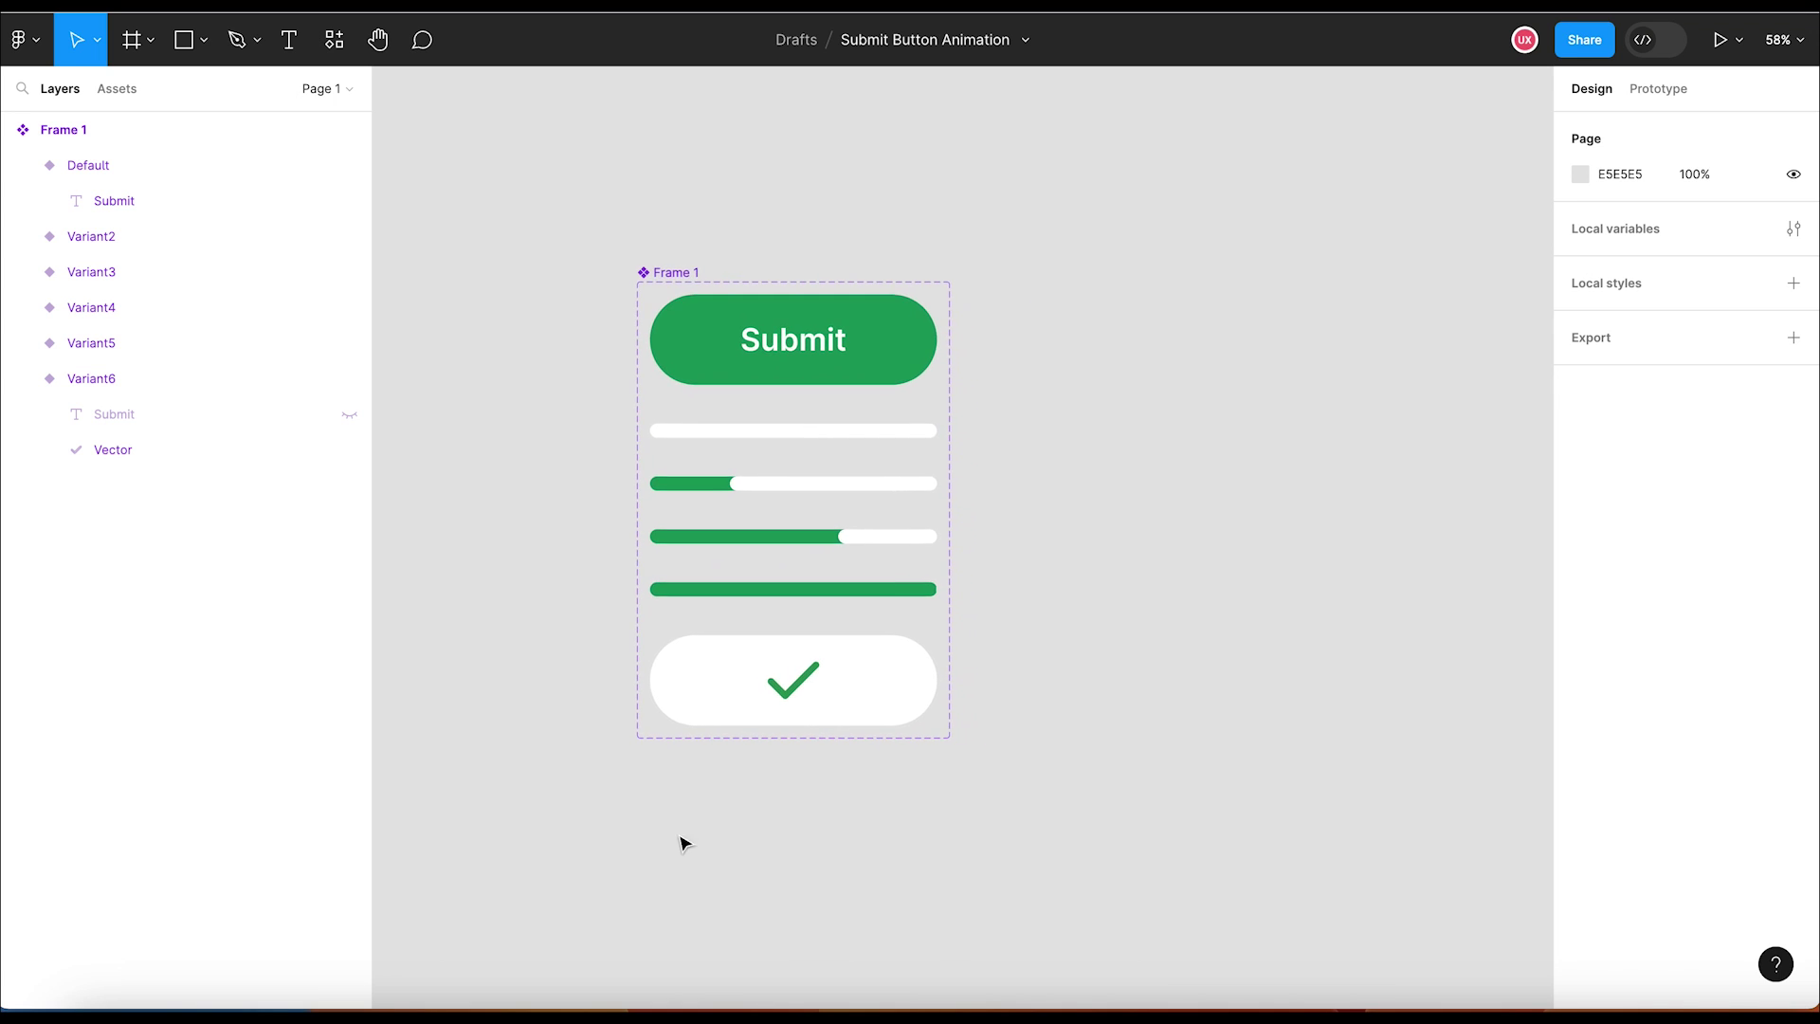
left_click(150, 39)
left_click(123, 92)
left_click_drag(1015, 282, 1416, 707)
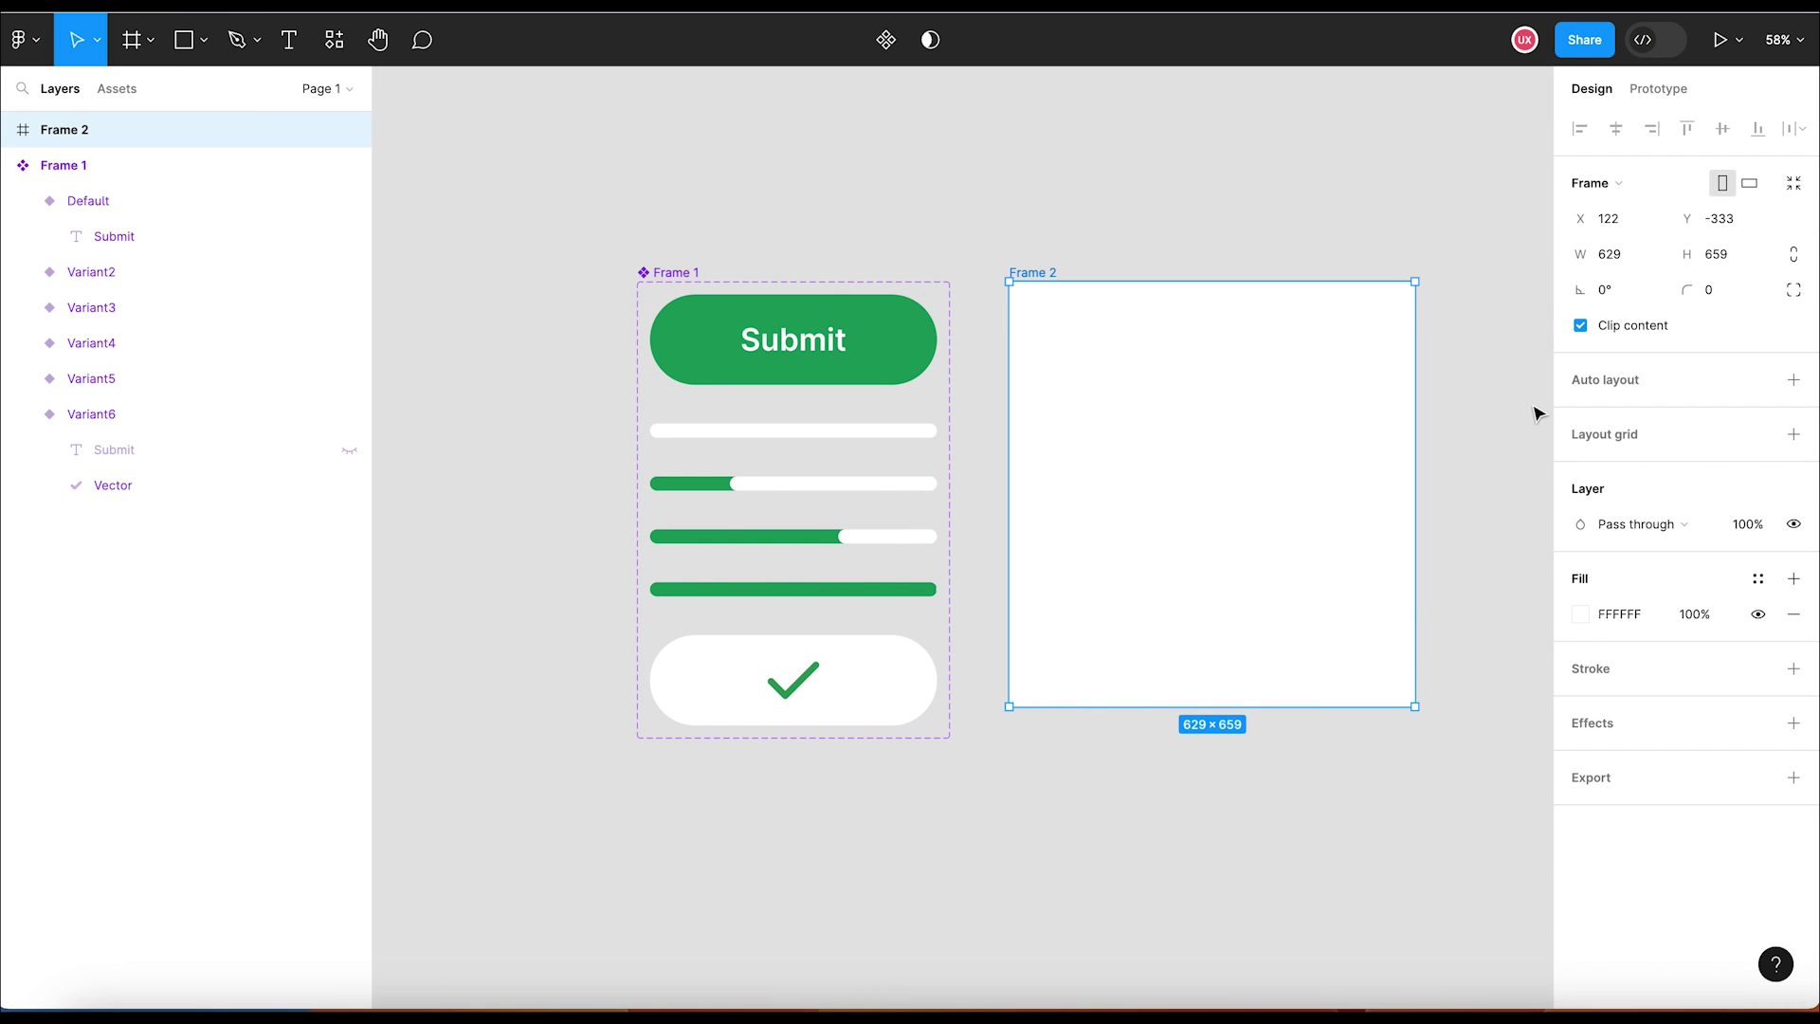
Step: Change the new frame's fill to dark grey 3C3C3C
left_click(1580, 616)
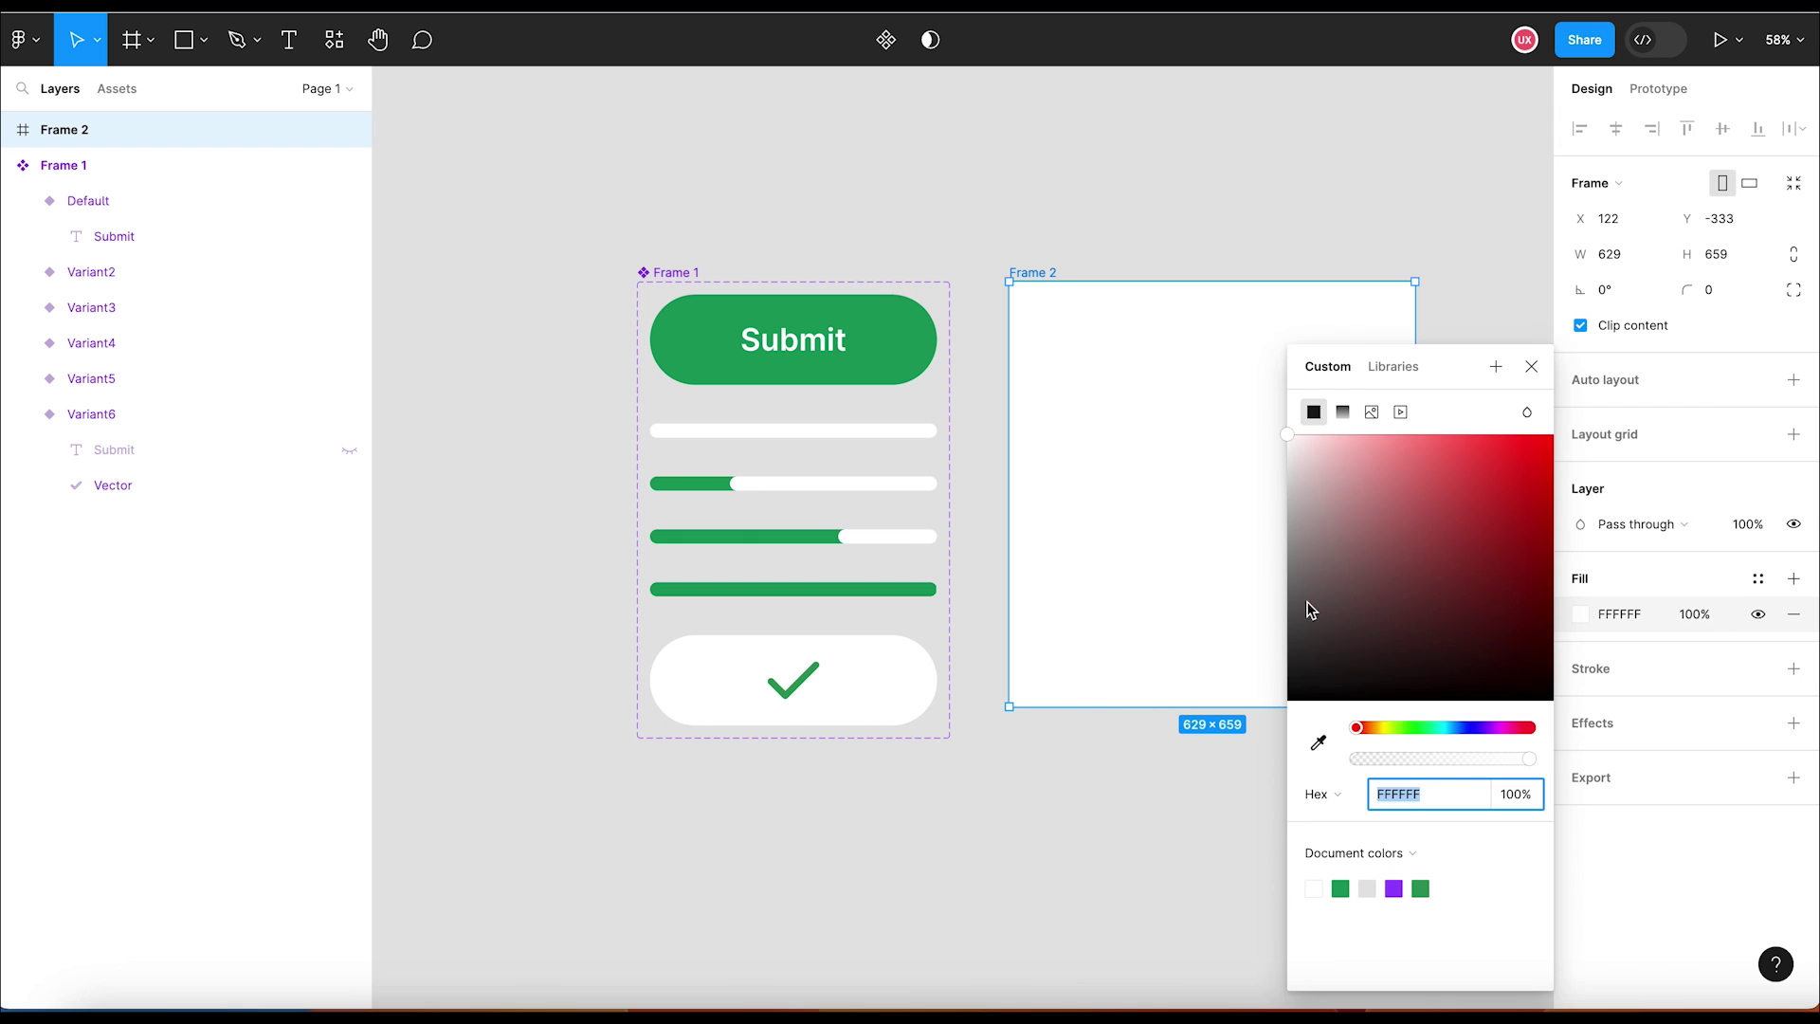
left_click_drag(1291, 615, 1288, 638)
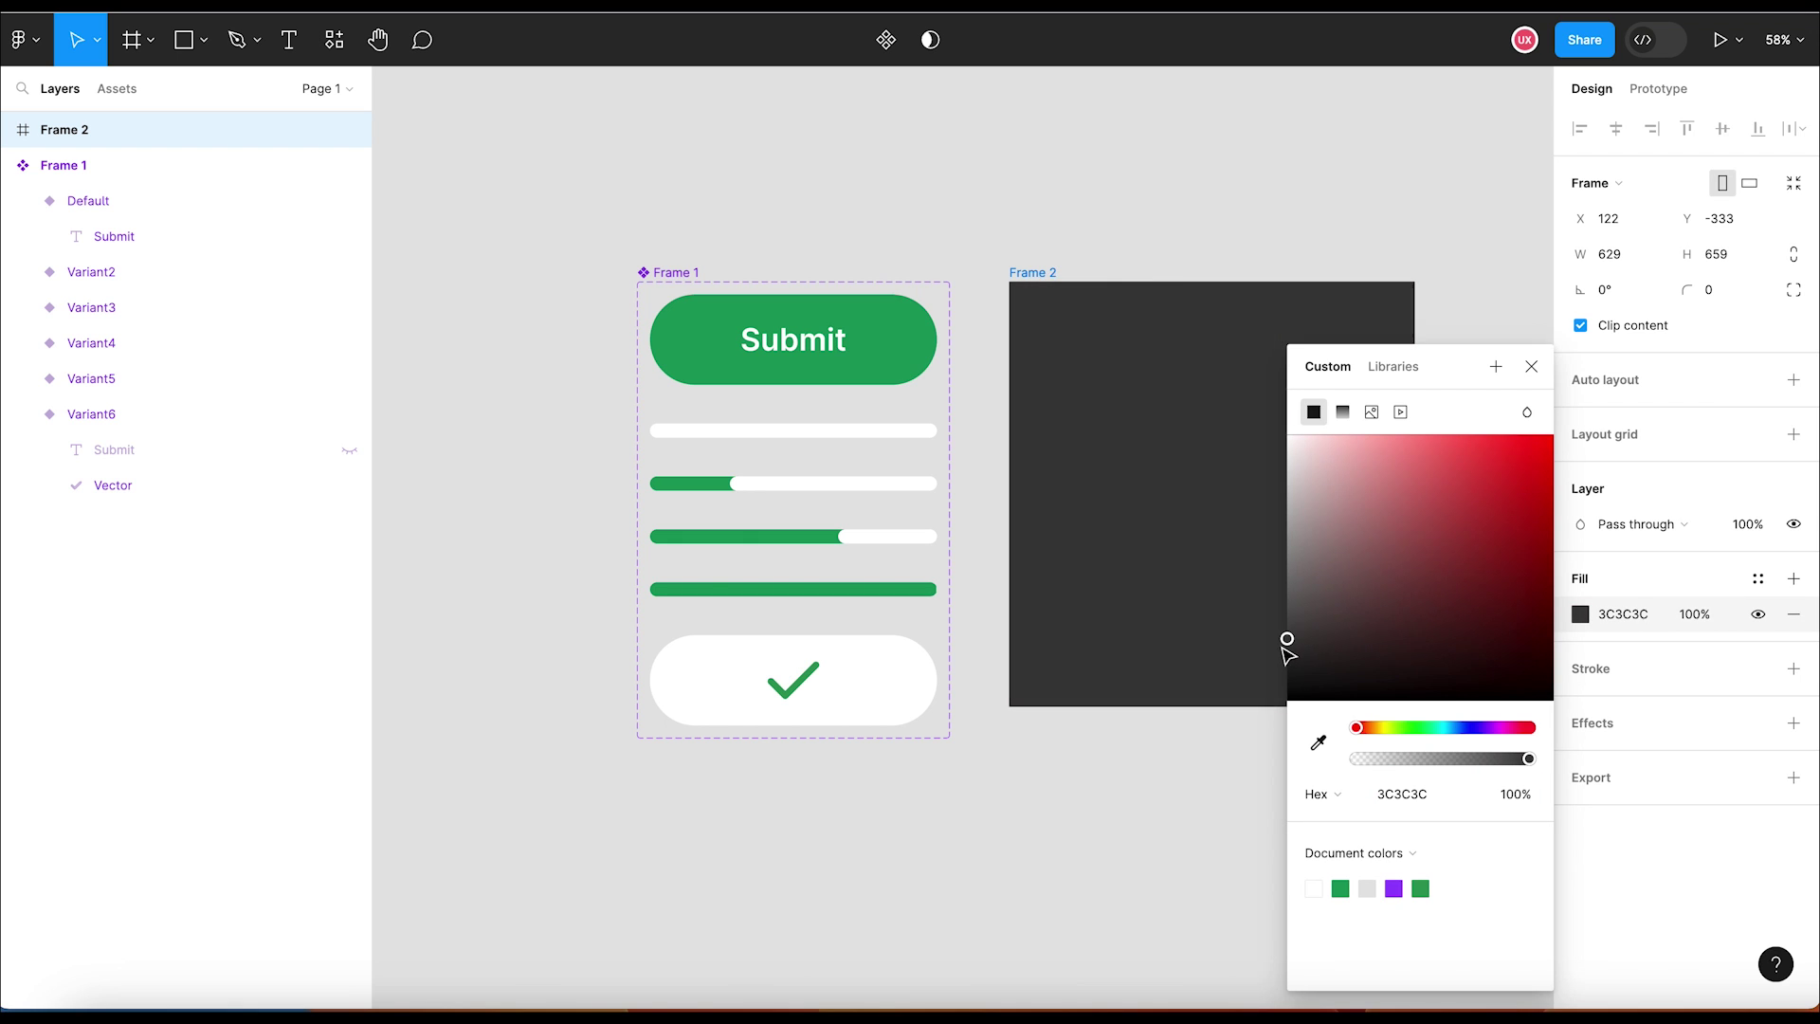
left_click(1532, 366)
left_click(1491, 391)
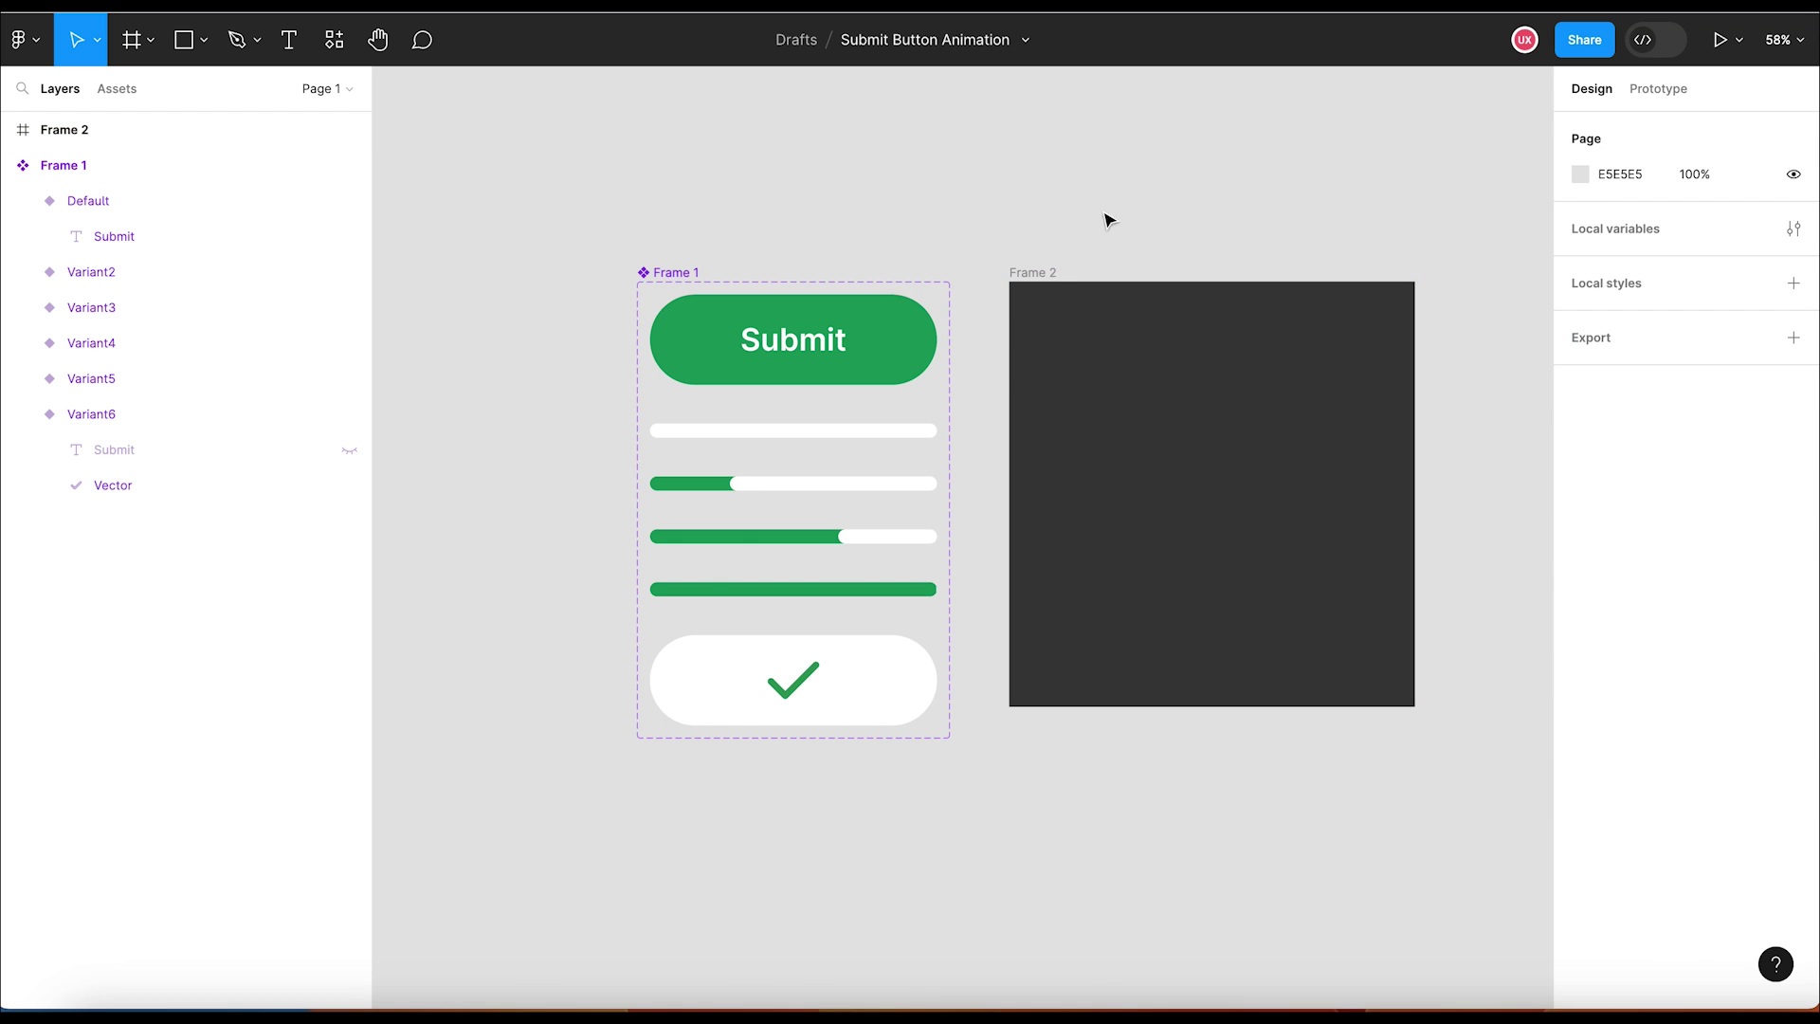
Step: Place an instance of the local Submit button component in the dark frame, at about X 92, Y 84
left_click(1055, 273)
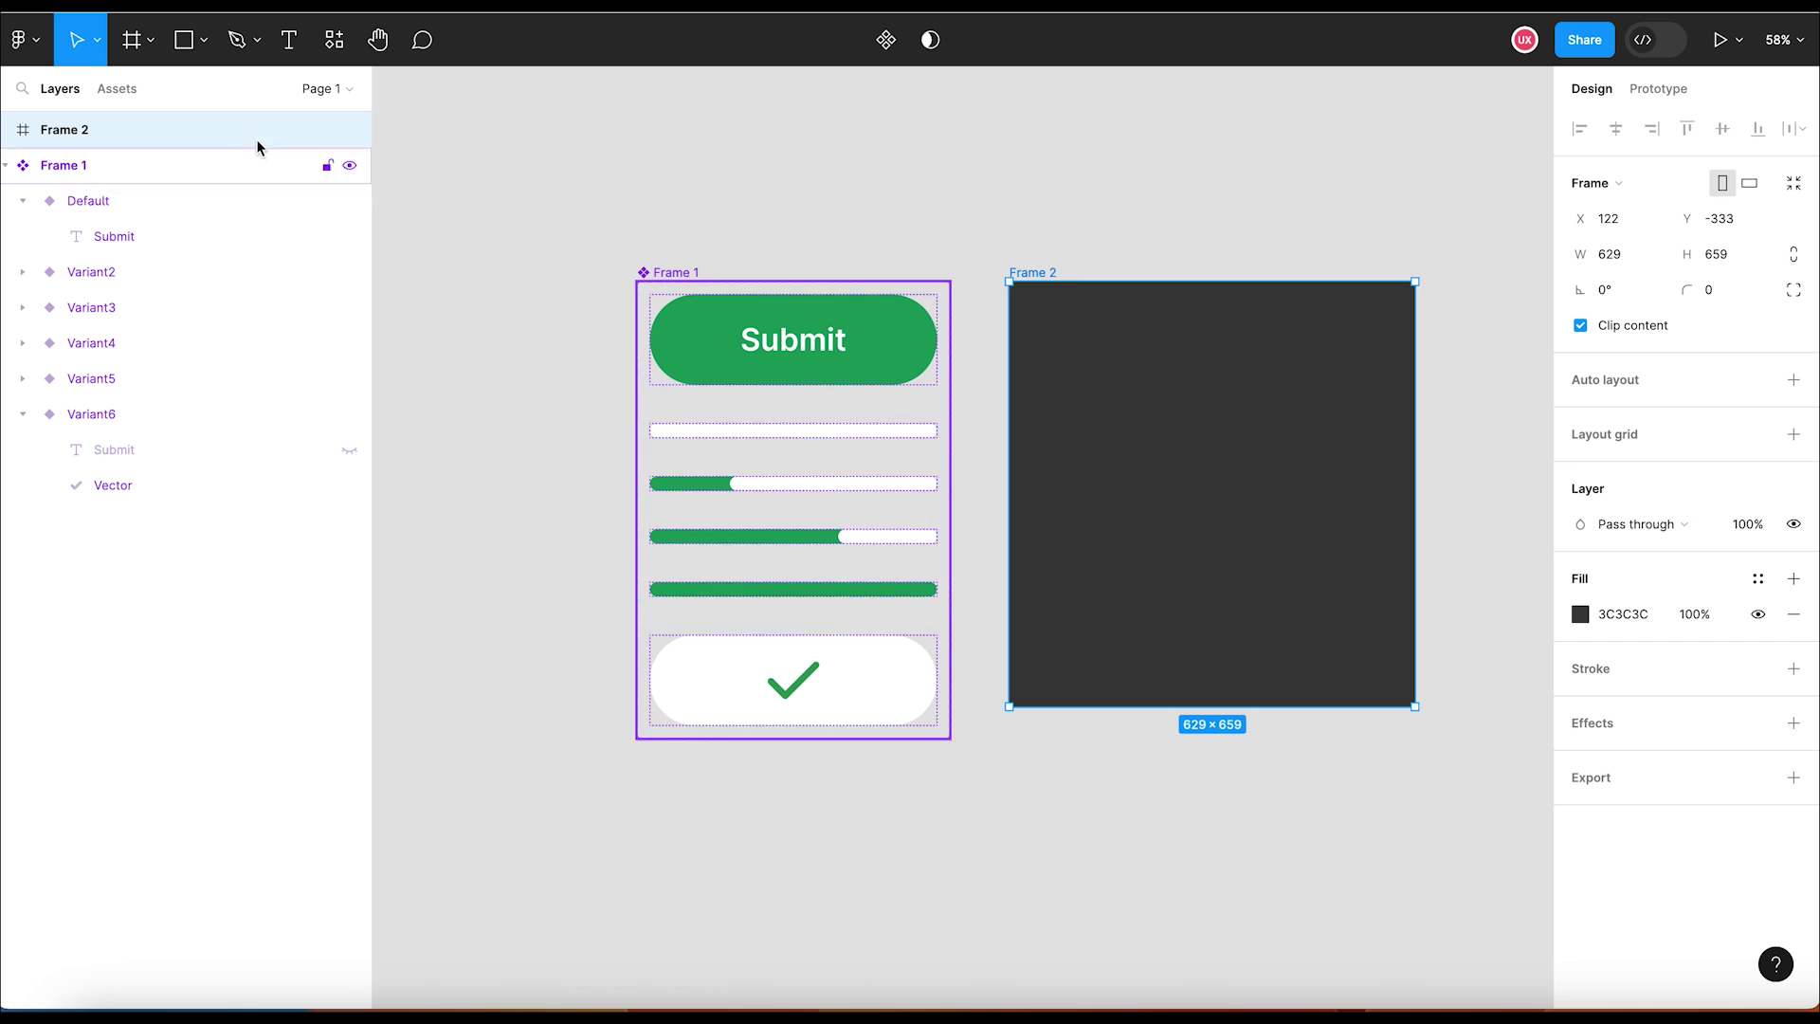
left_click(117, 88)
left_click(132, 180)
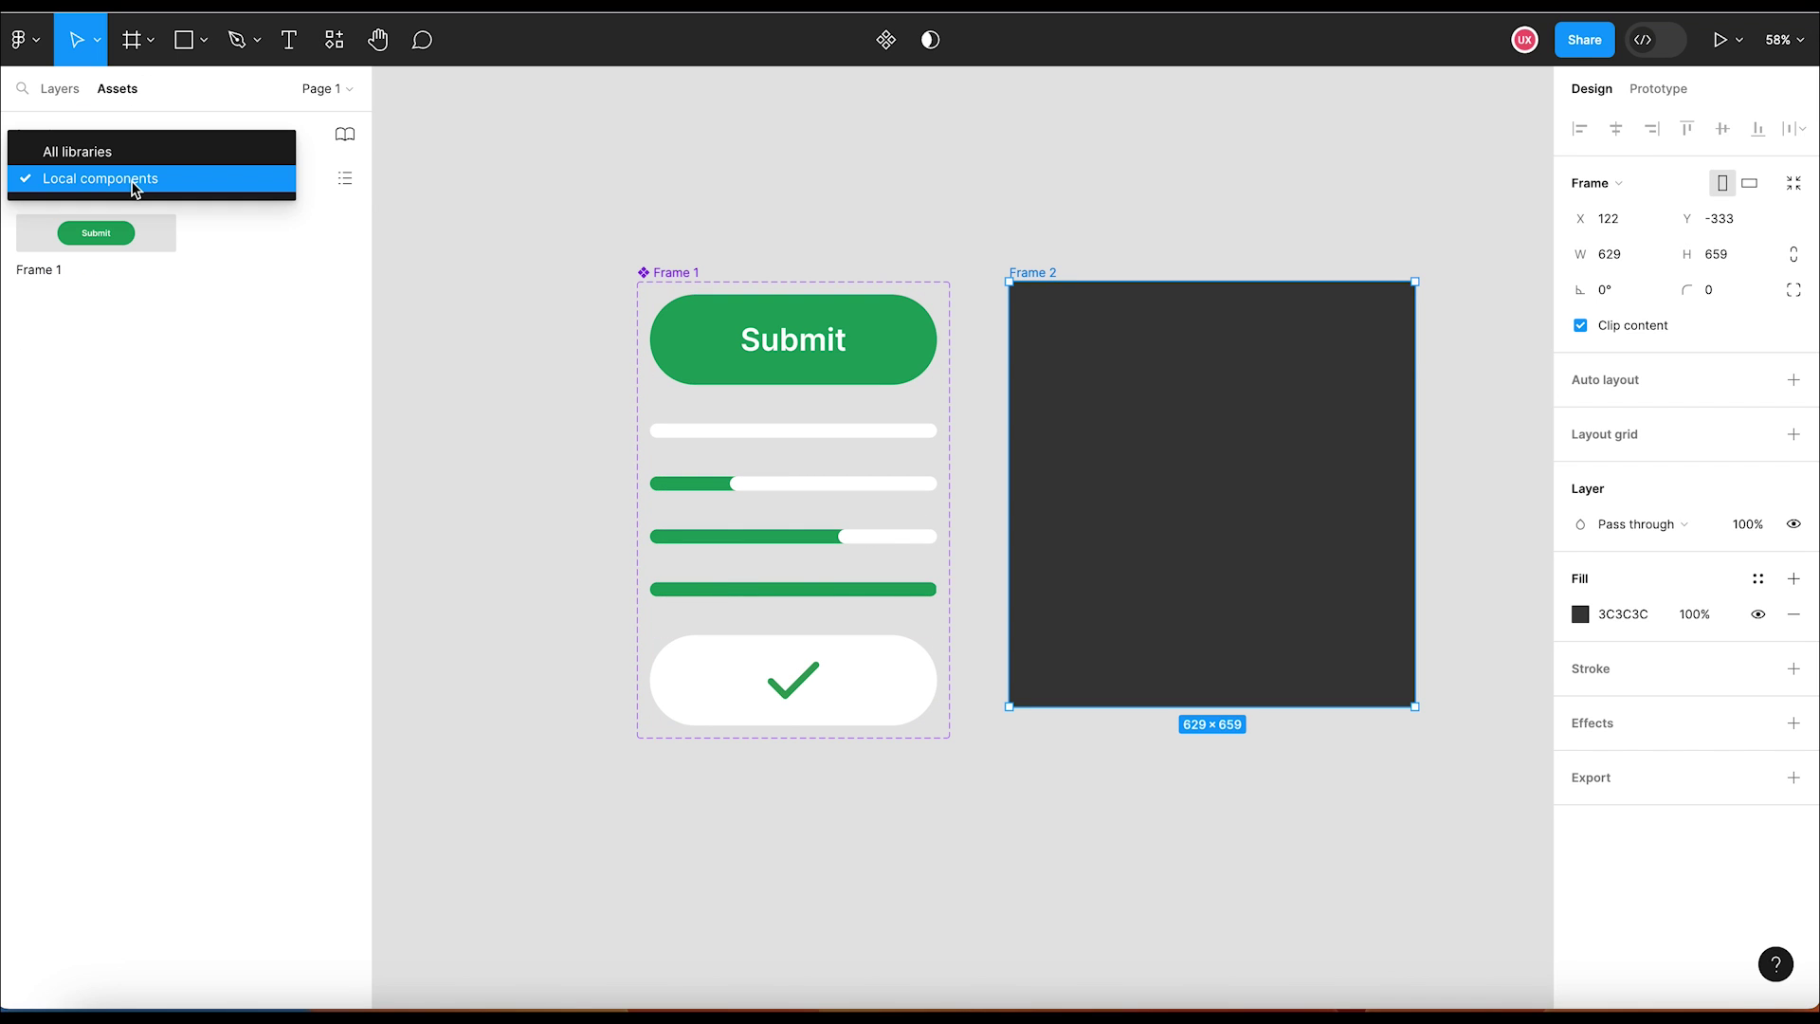
left_click(135, 184)
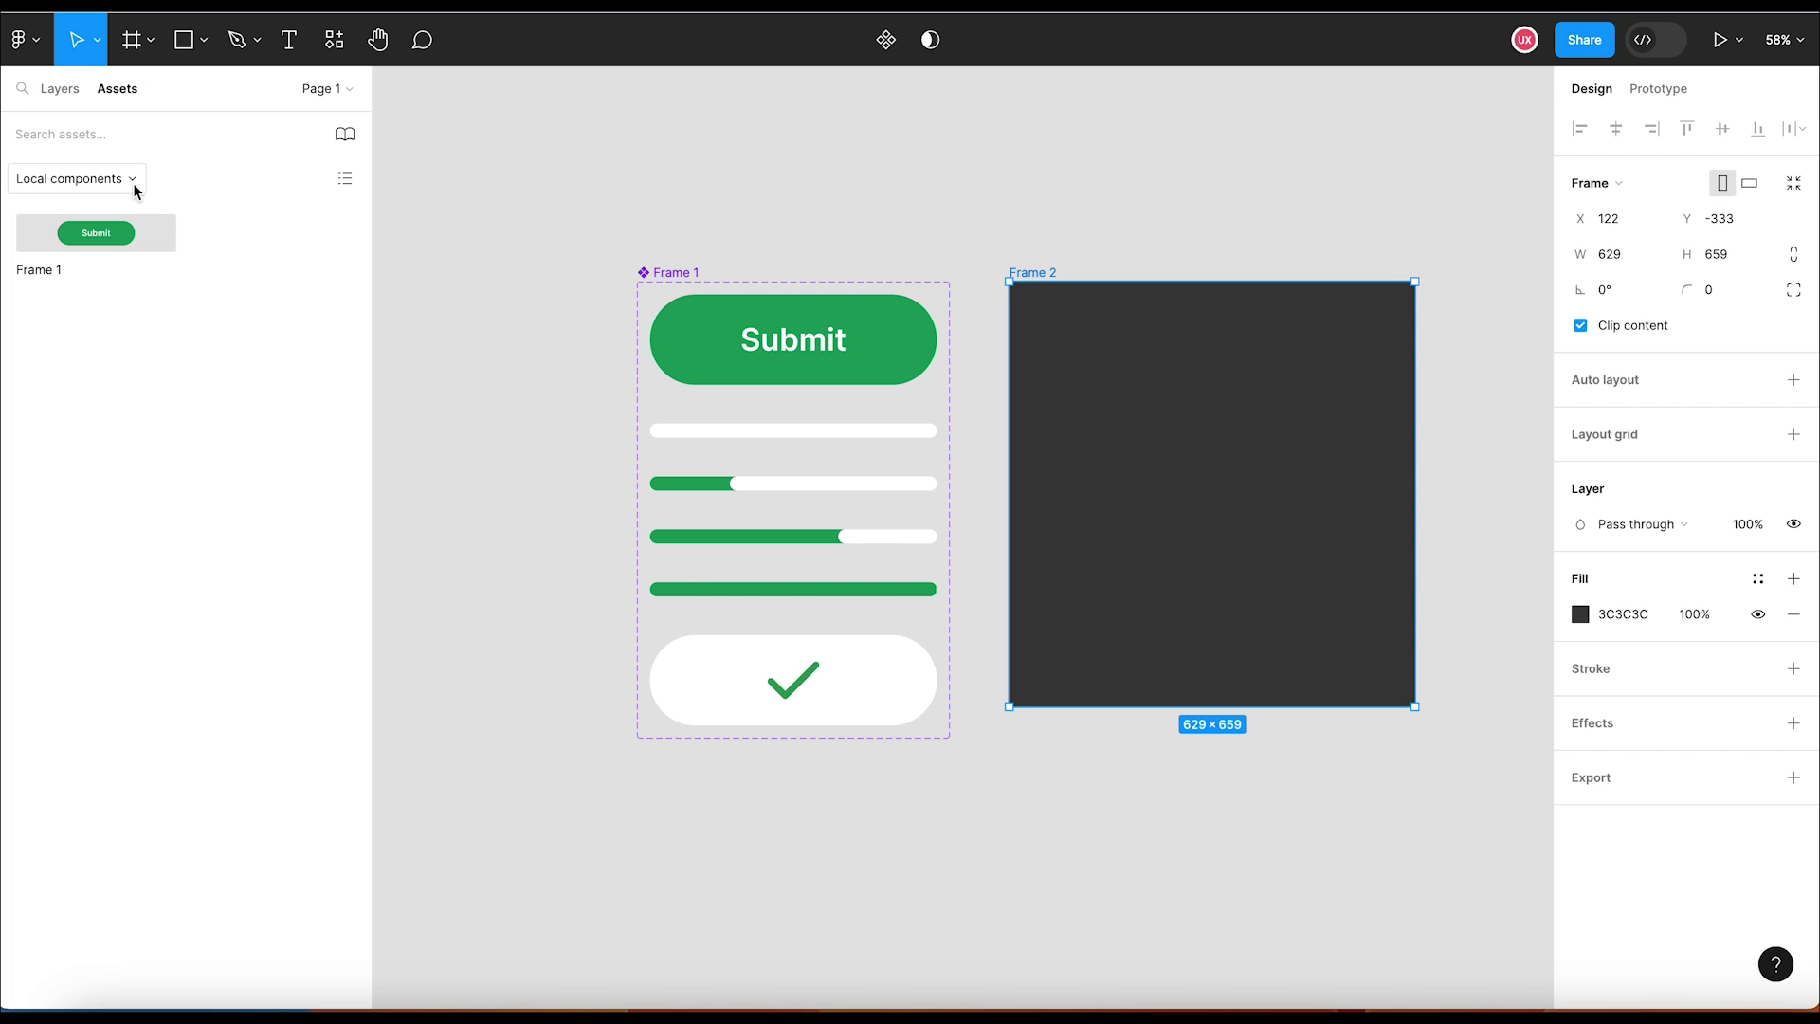
left_click_drag(96, 232, 1282, 379)
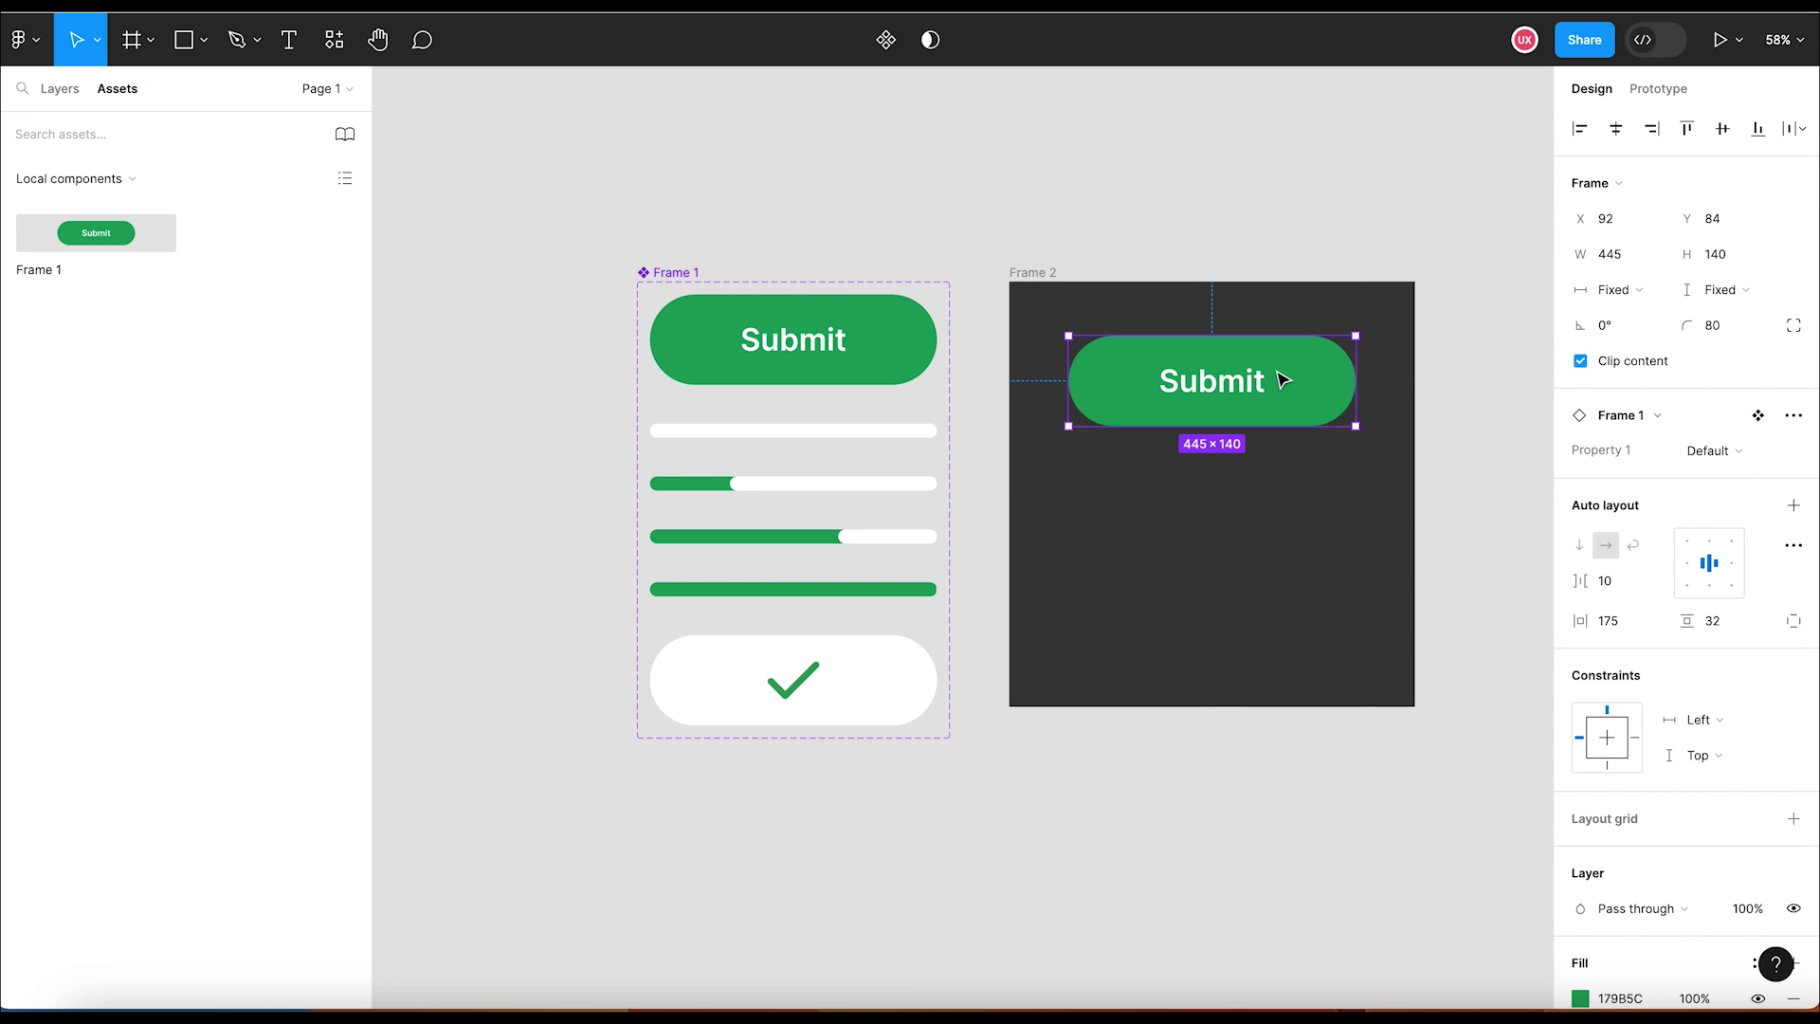
left_click(1312, 218)
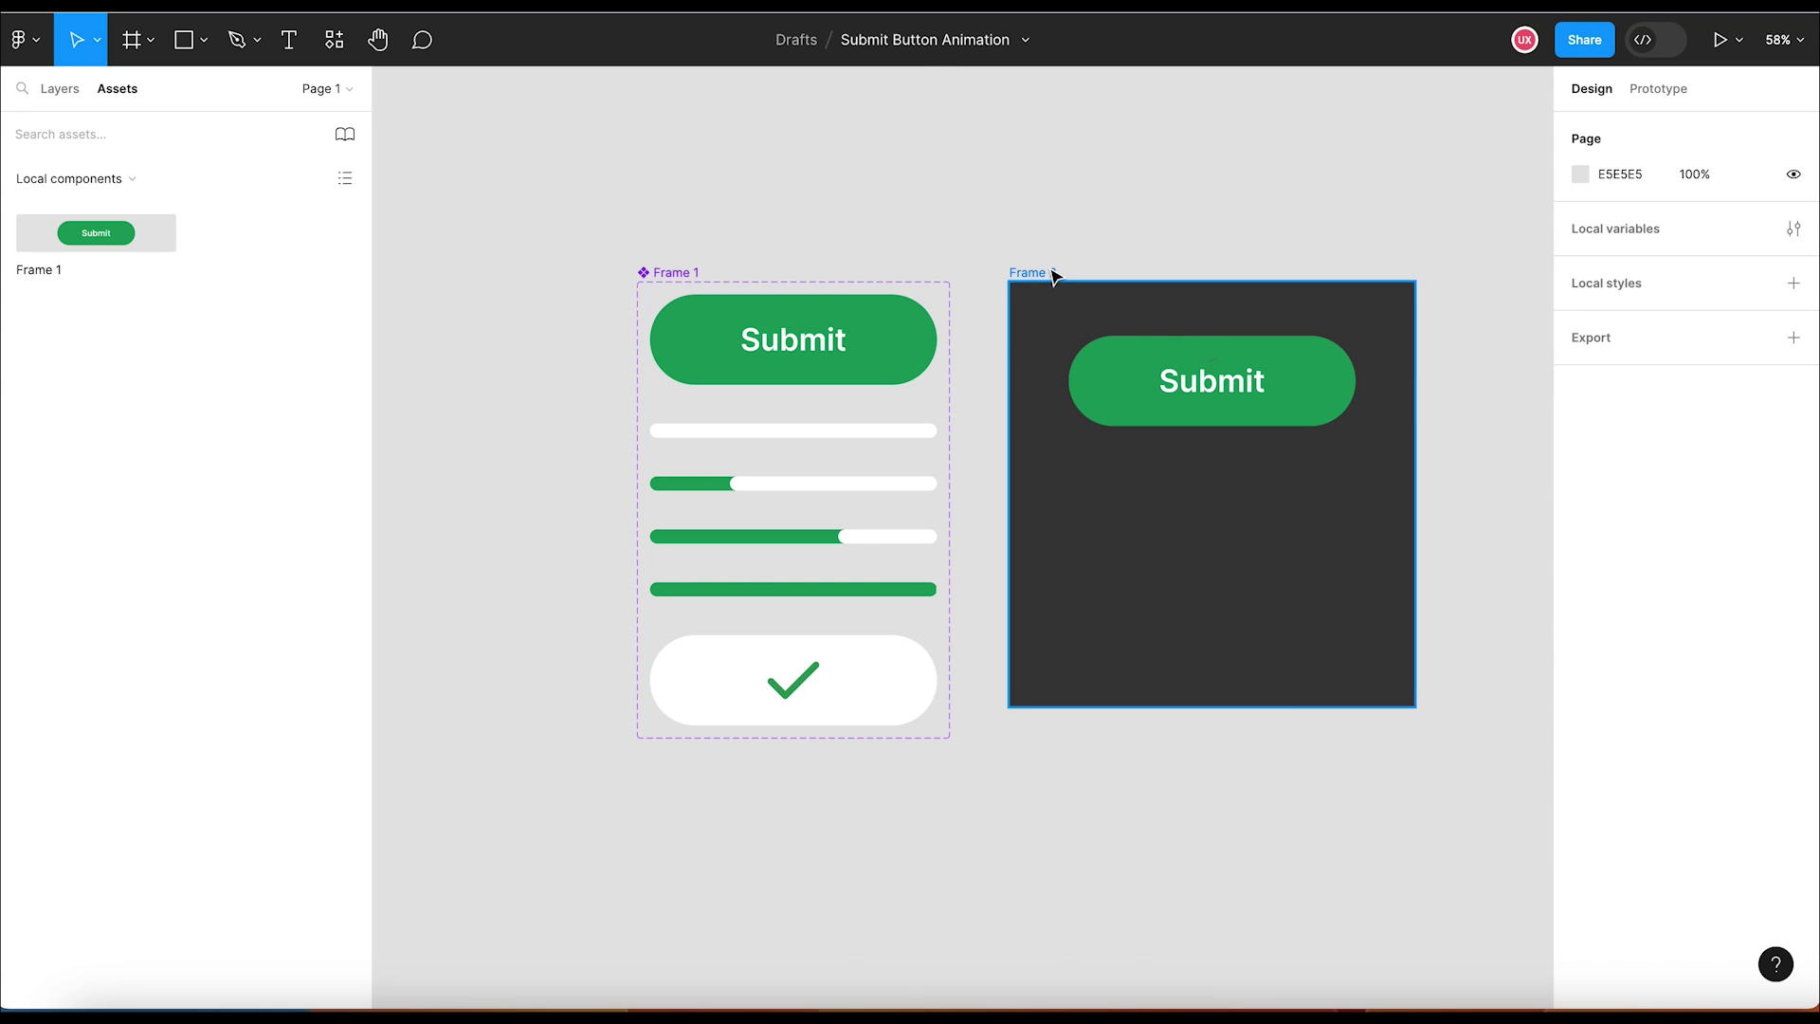
Step: Move the Submit button instance down within the dark frame to about Y 215
left_click(1239, 358)
left_click_drag(1240, 357, 1240, 443)
left_click(1272, 168)
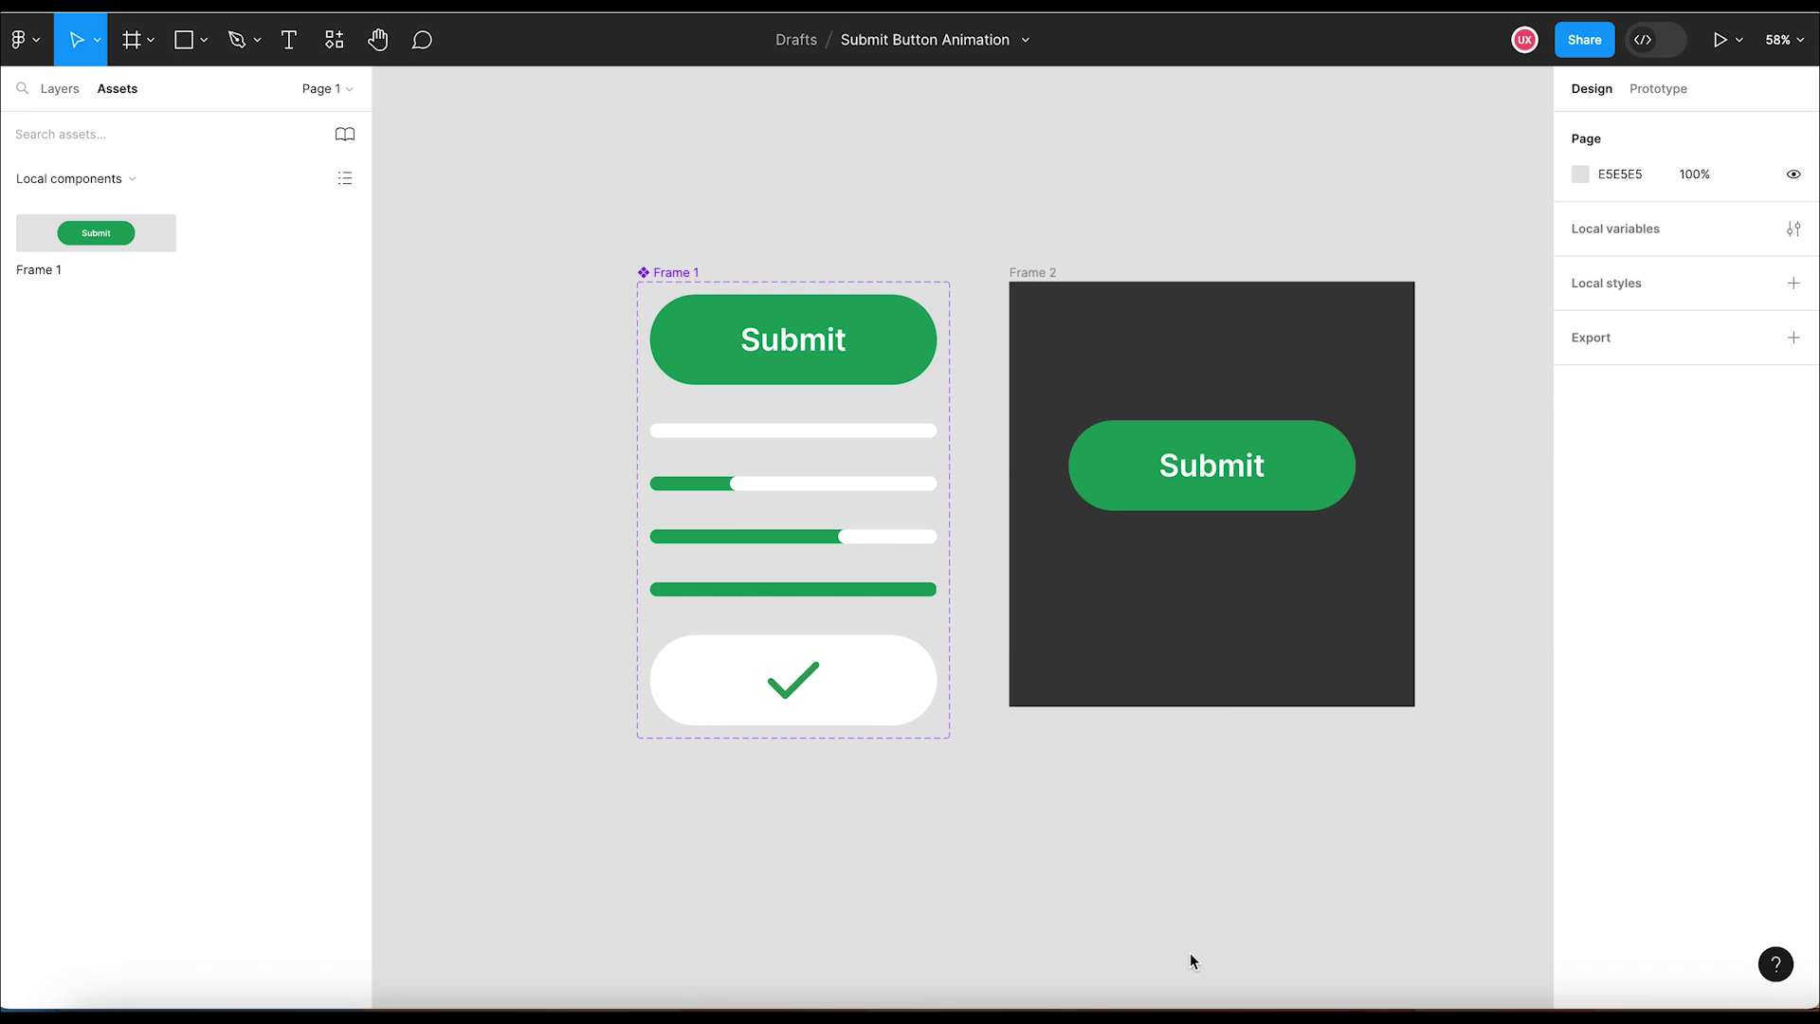
Step: Set both the horizontal and vertical constraints of the Submit button instance to Center
left_click(1312, 499)
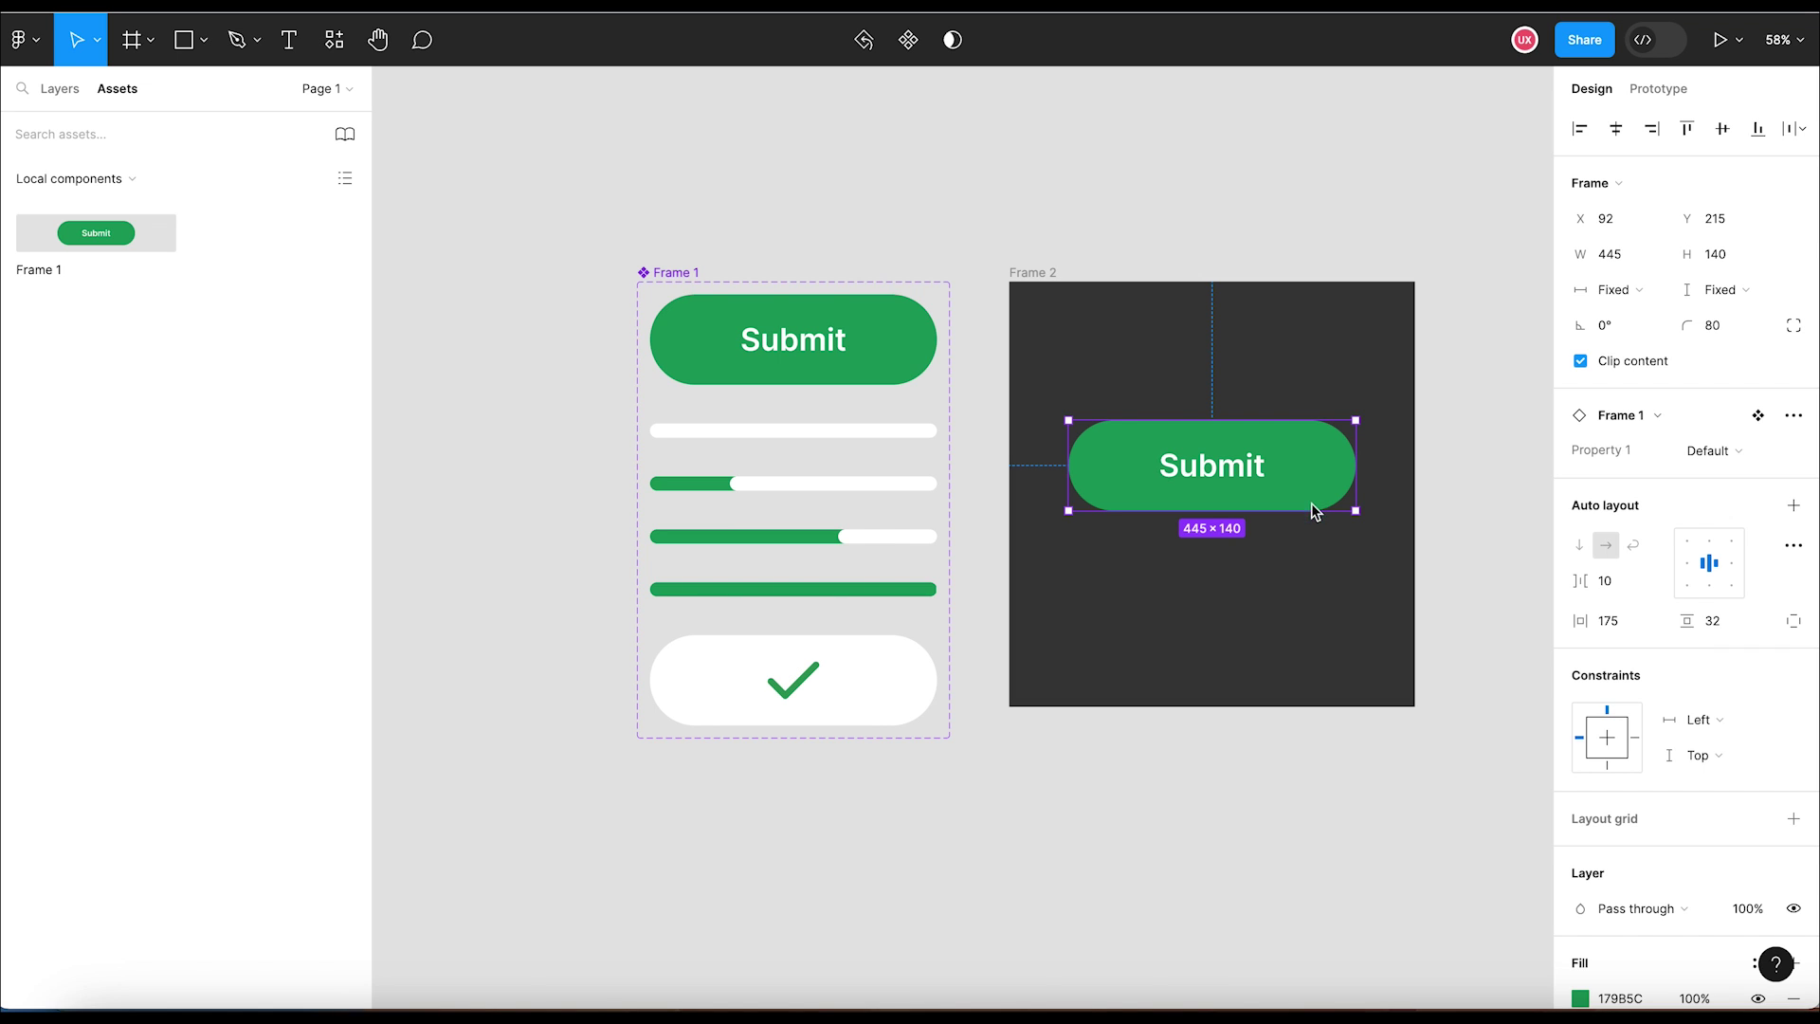
left_click(1718, 724)
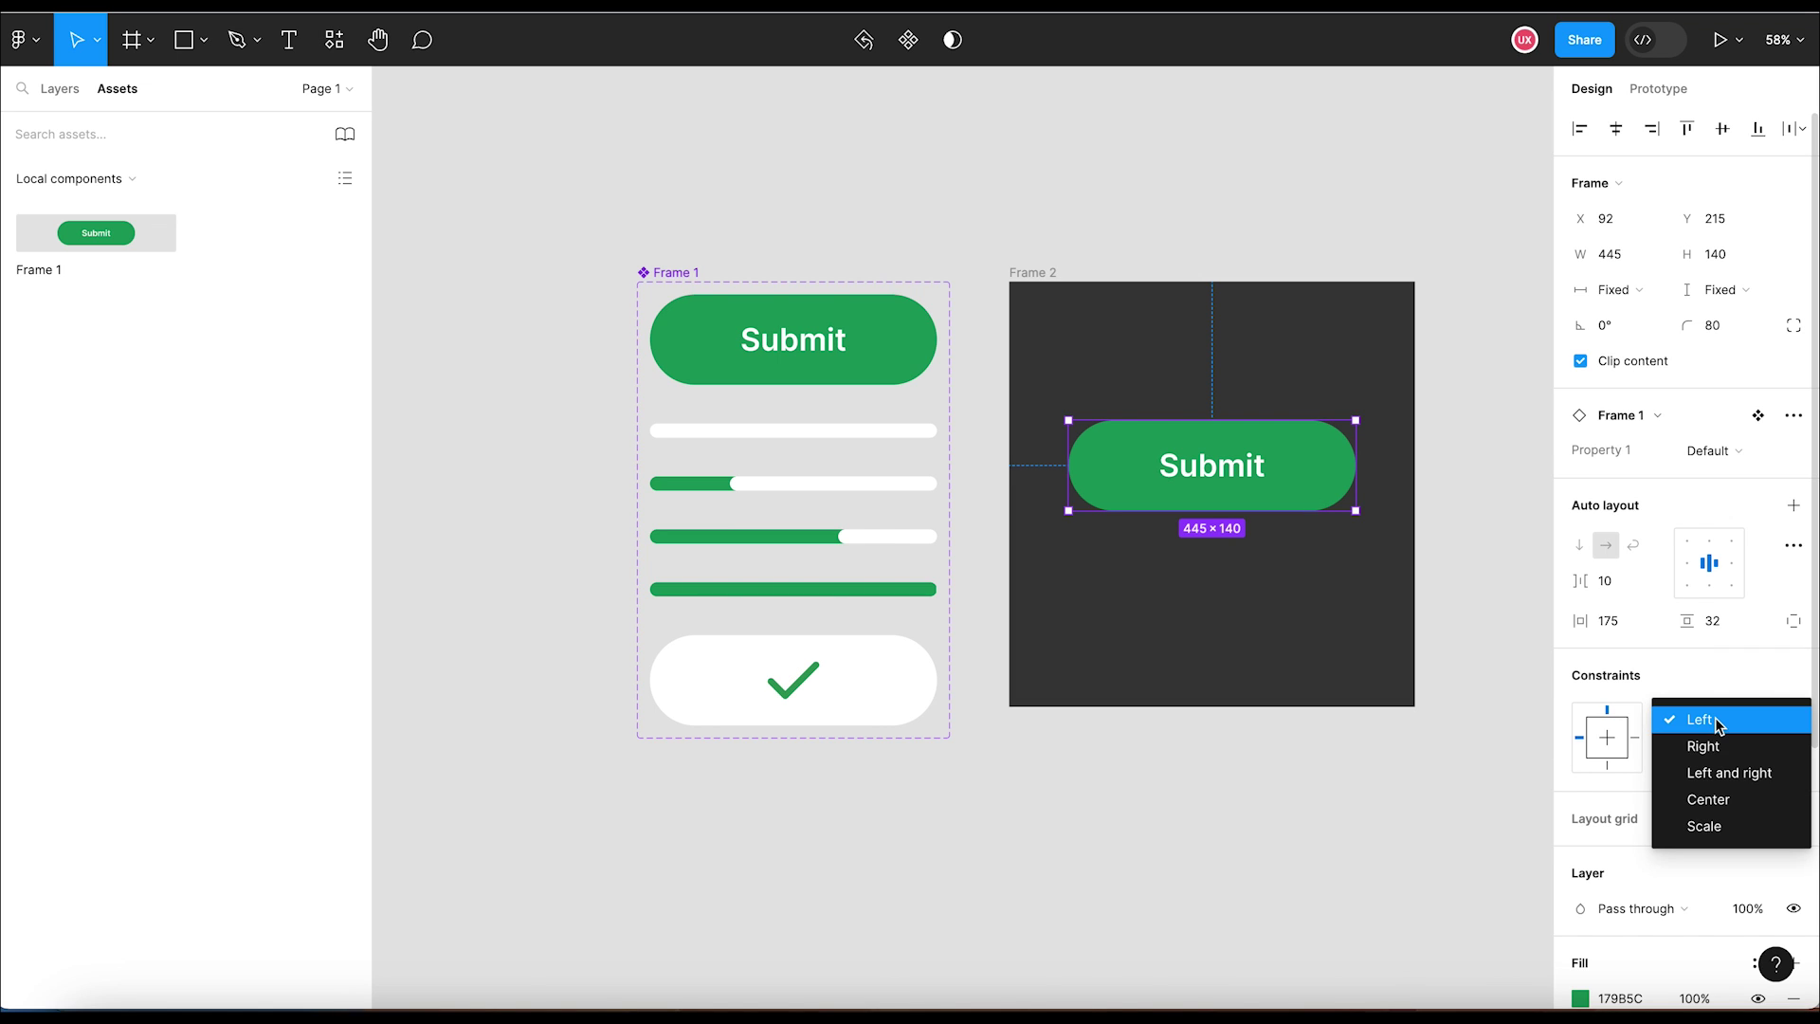
left_click(1722, 799)
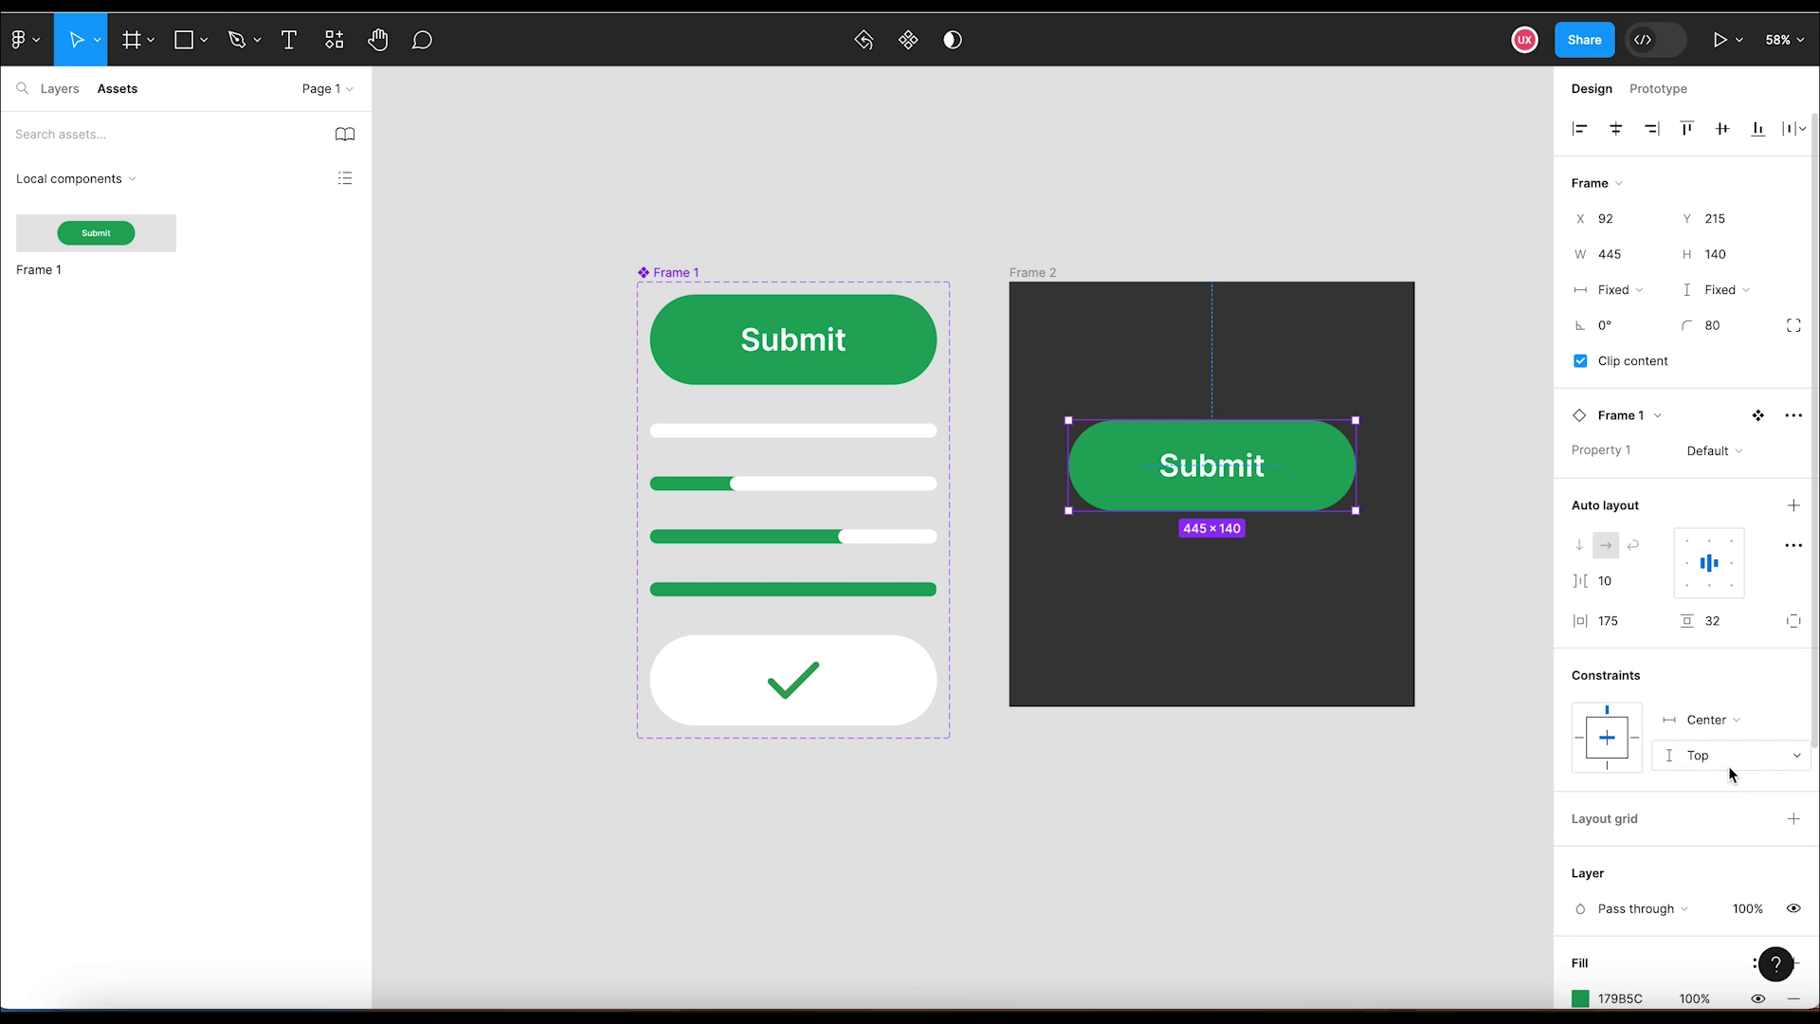
left_click(1714, 757)
left_click(1724, 833)
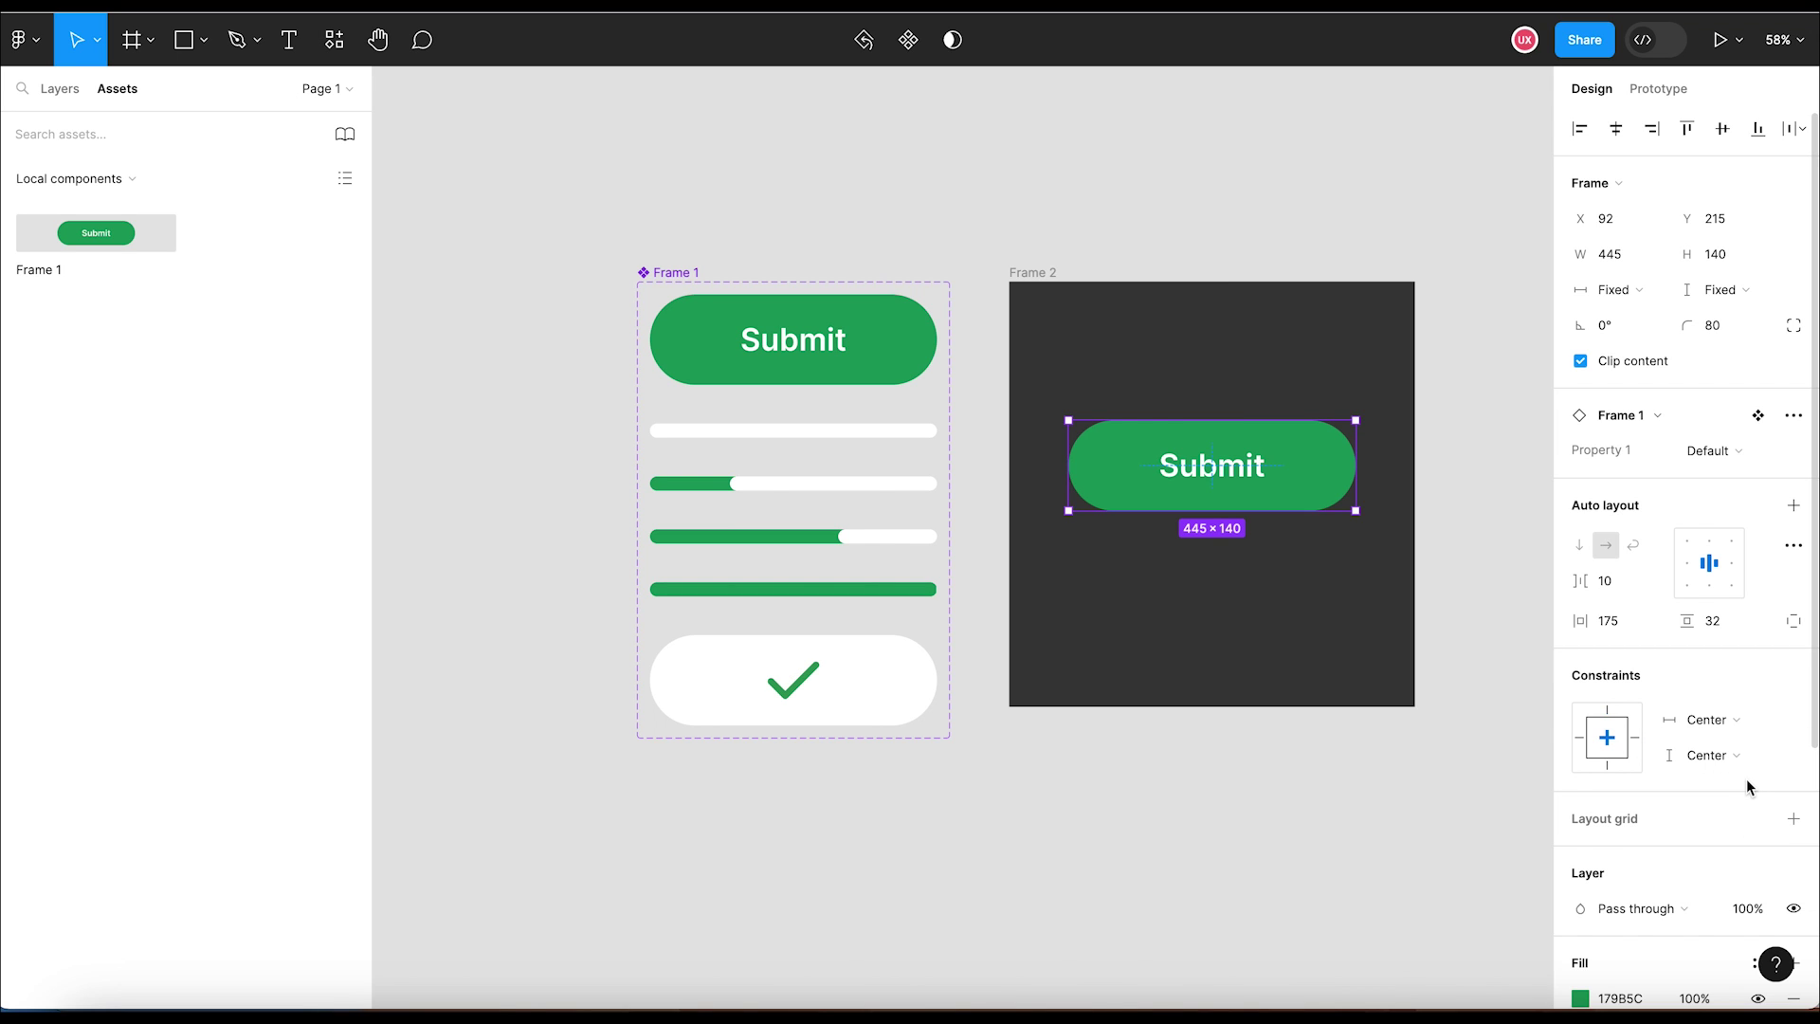
left_click(1261, 248)
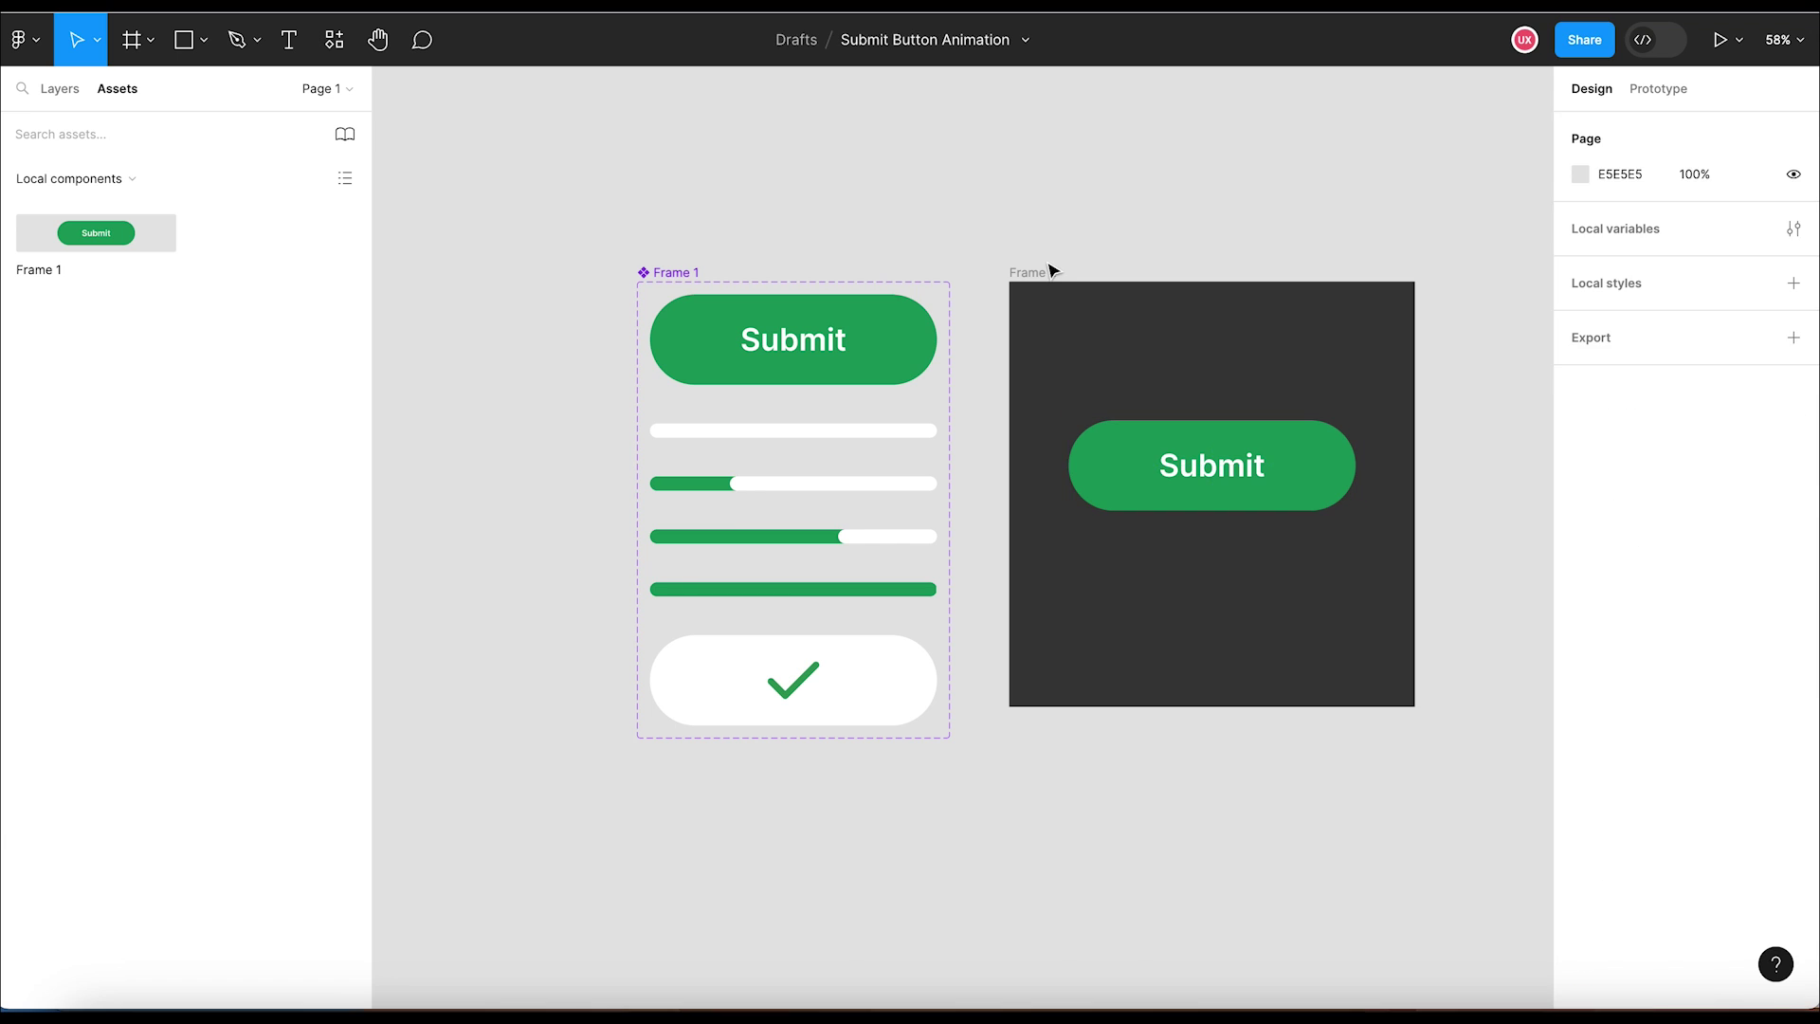
Step: Present the dark frame as a prototype and play the Submit button's animation to test it
left_click(1052, 272)
left_click(1742, 45)
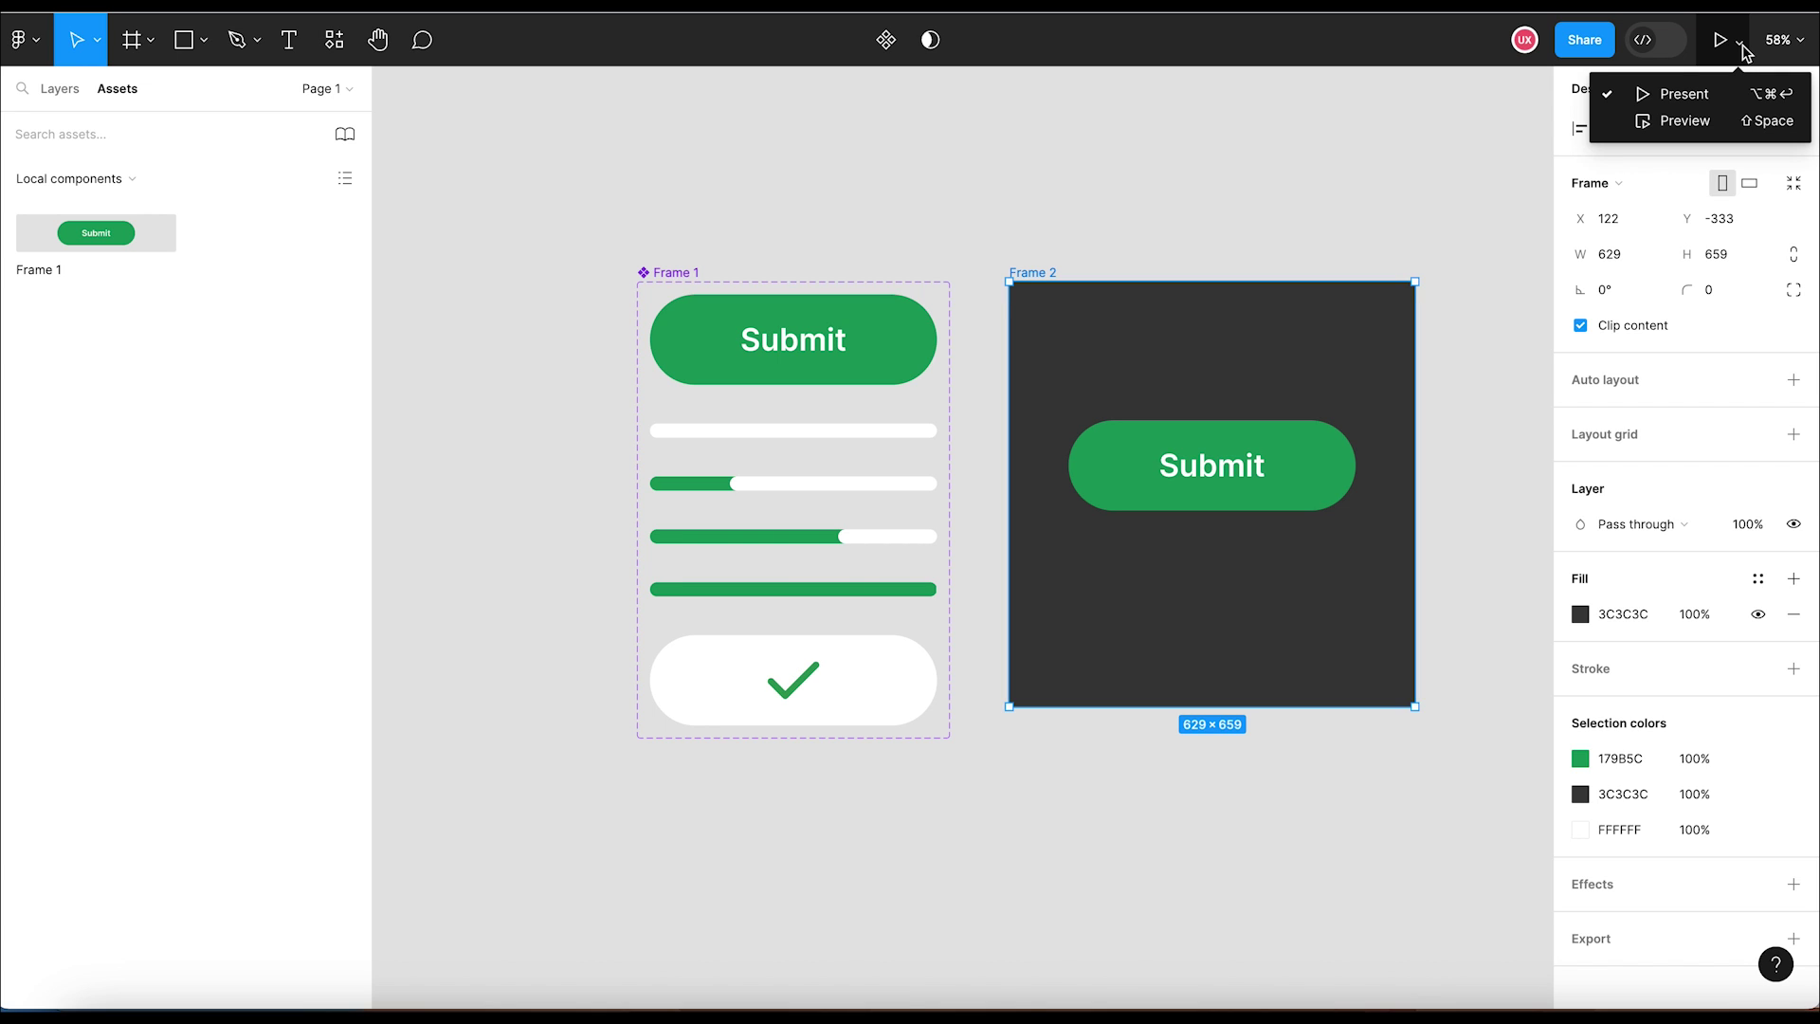
left_click(1725, 93)
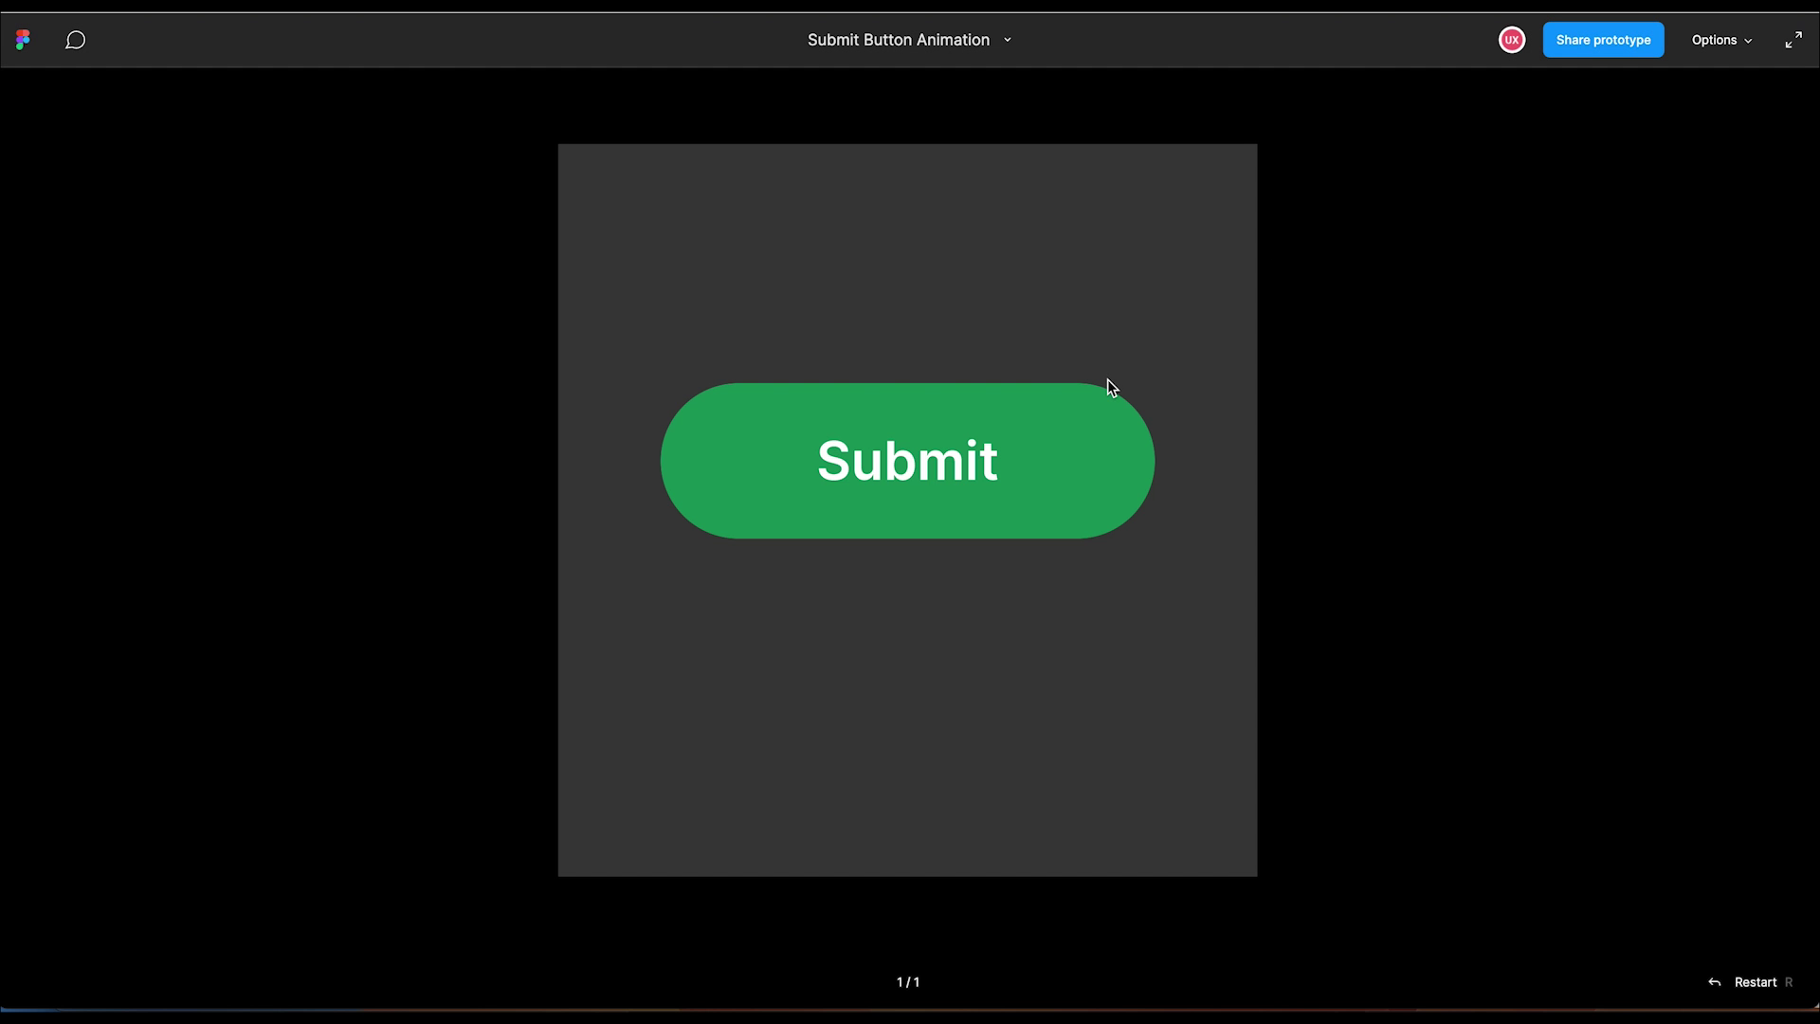
left_click(941, 511)
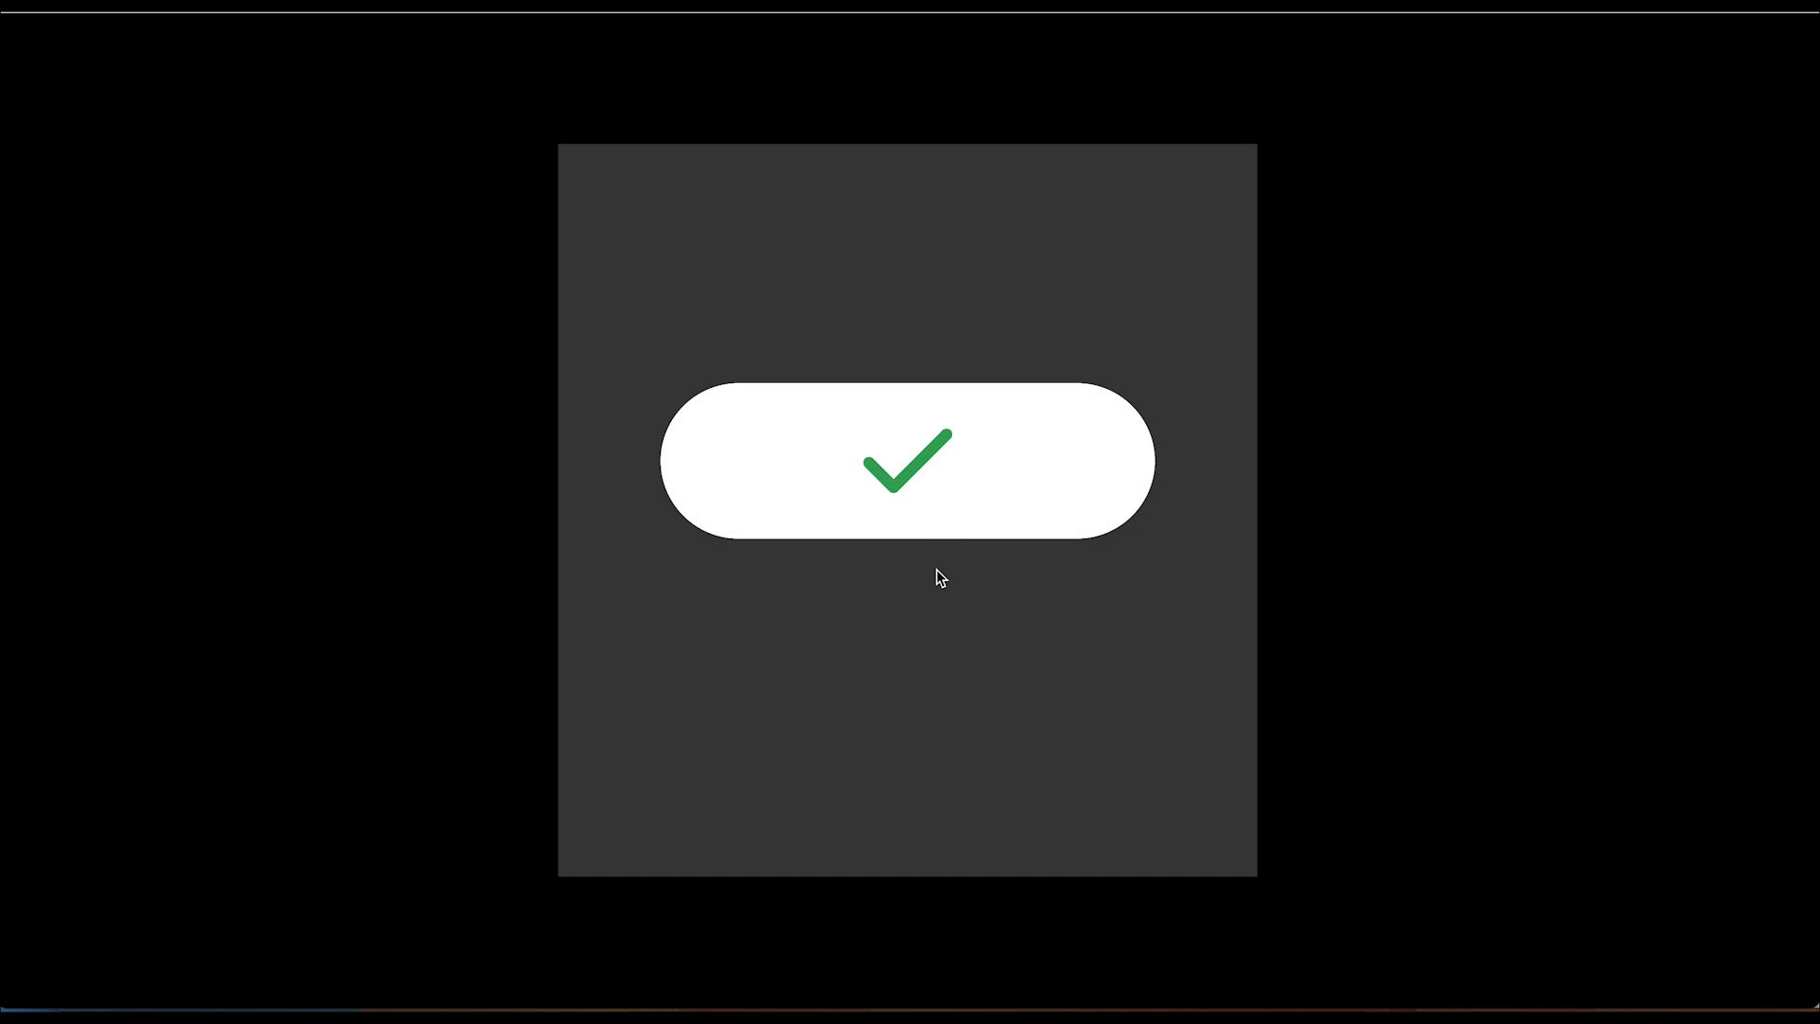
left_click(929, 536)
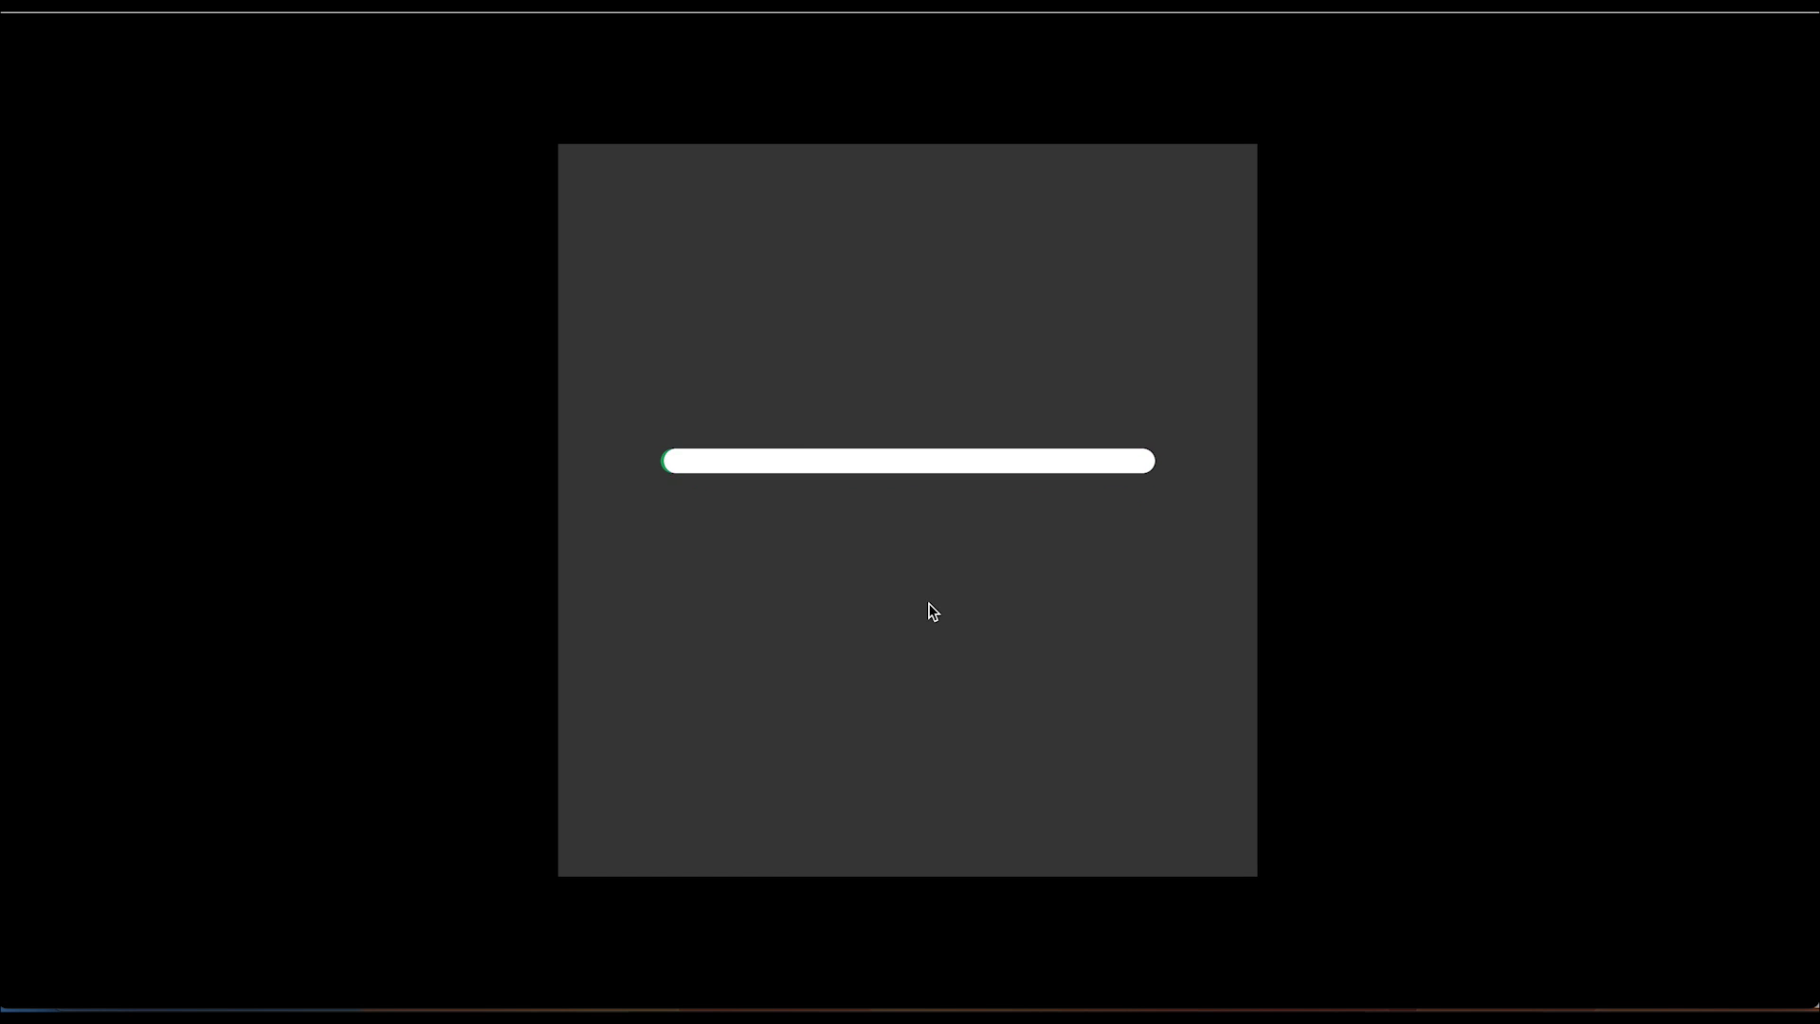